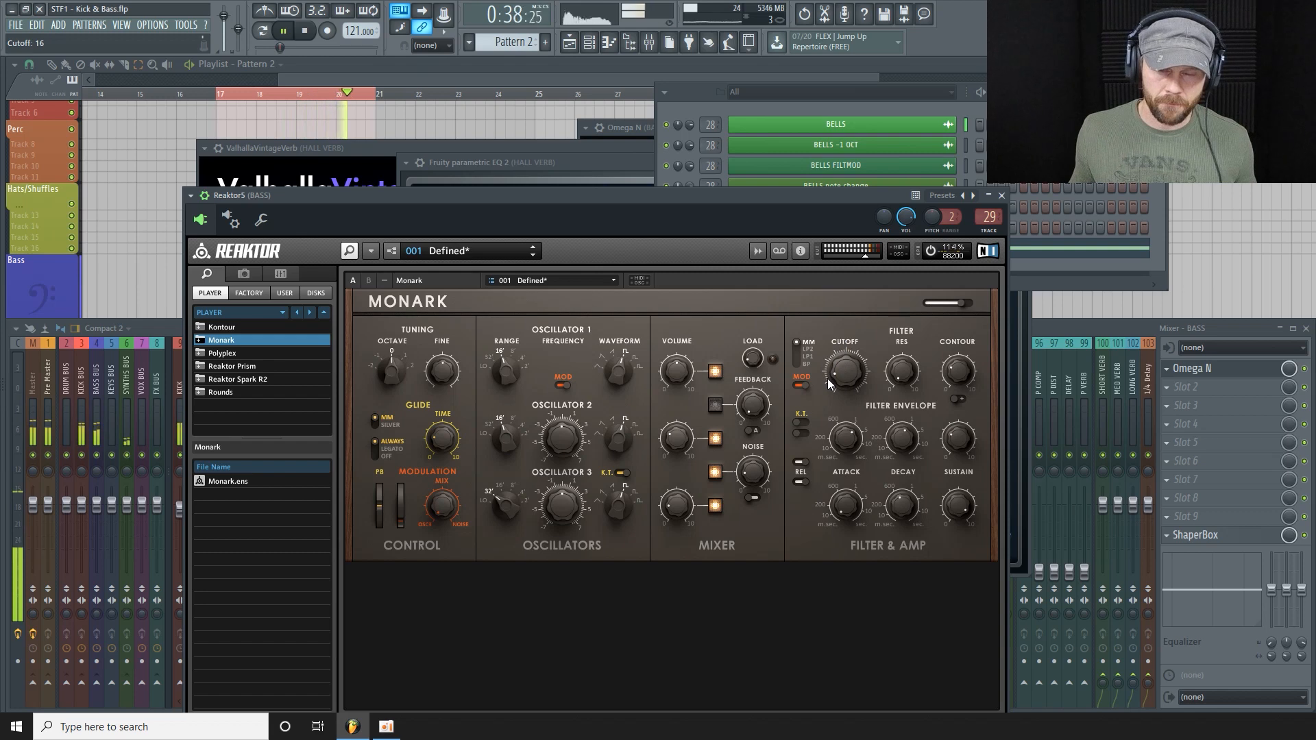
Step: Adjust the filter cutoff of the Monark synth on the BASS channel
mouse_move(837, 377)
mouse_down()
mouse_move(842, 350)
mouse_move(844, 384)
mouse_up()
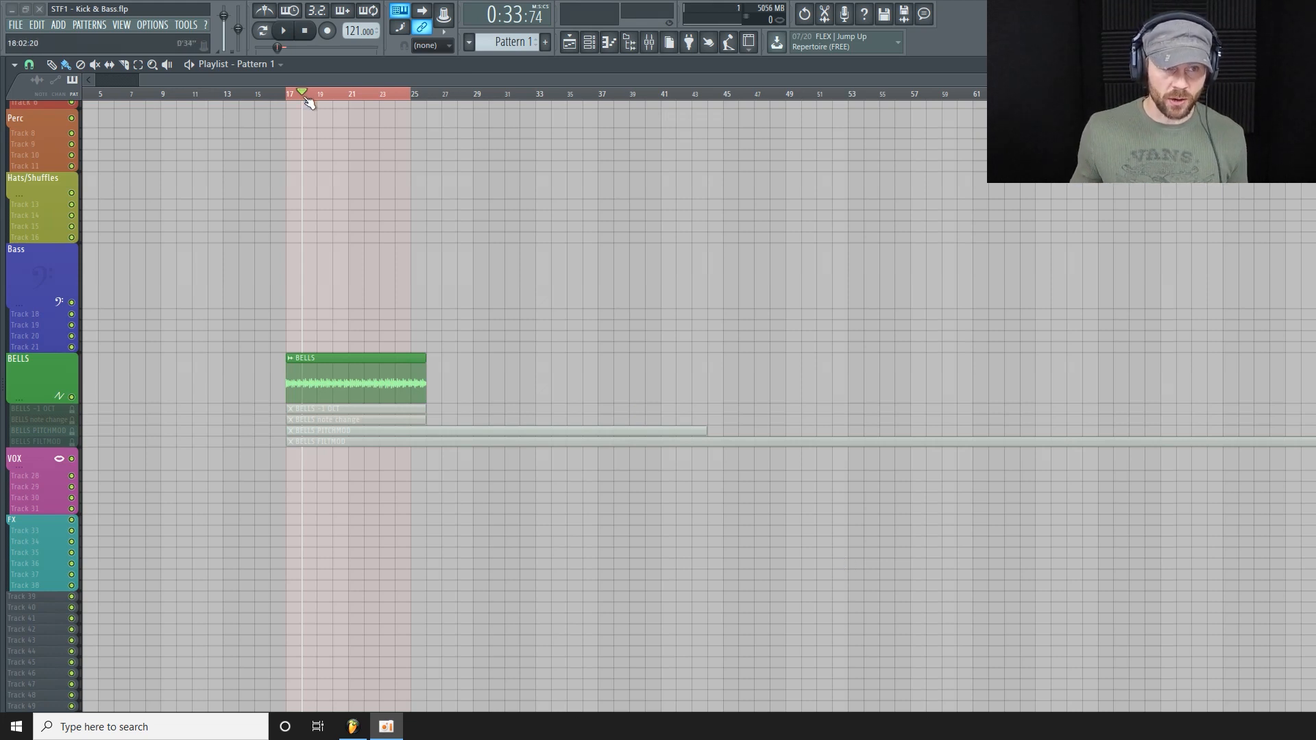
Step: Play the BELLS loop from bar 17 to hear it, and stop playback
key(space)
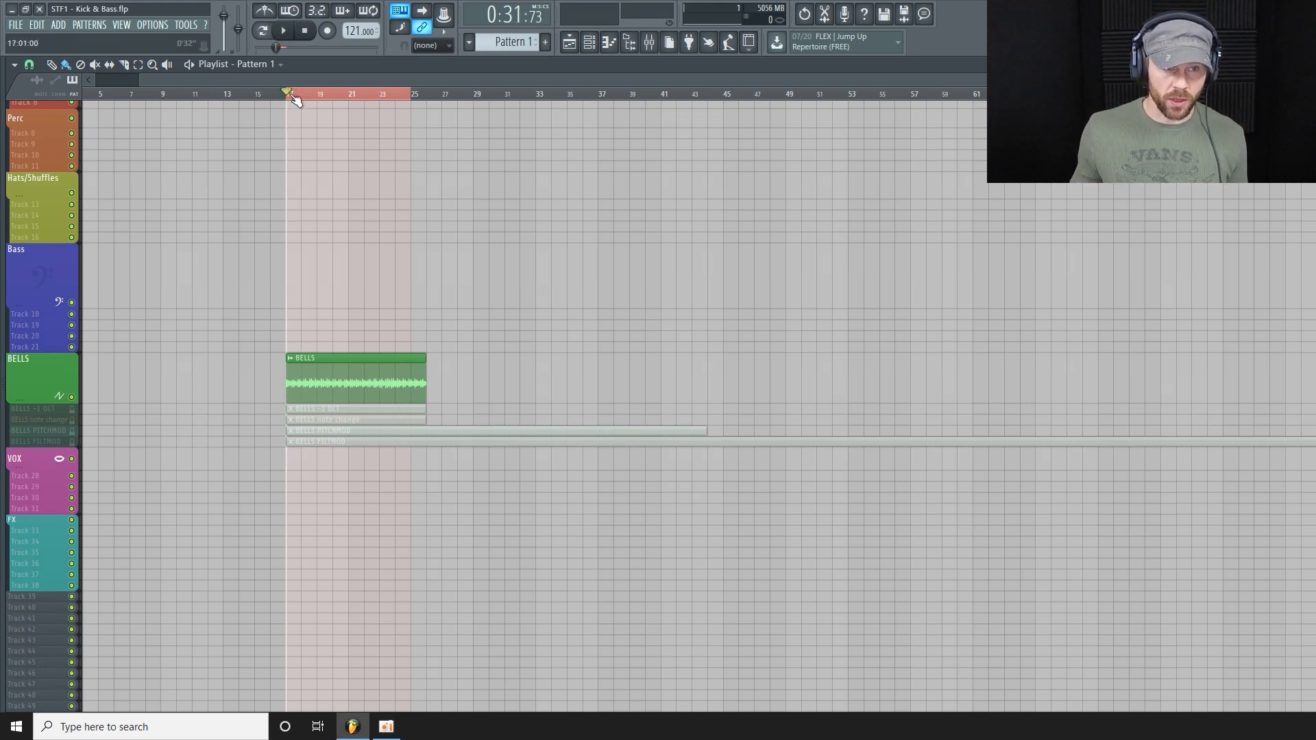
click(287, 31)
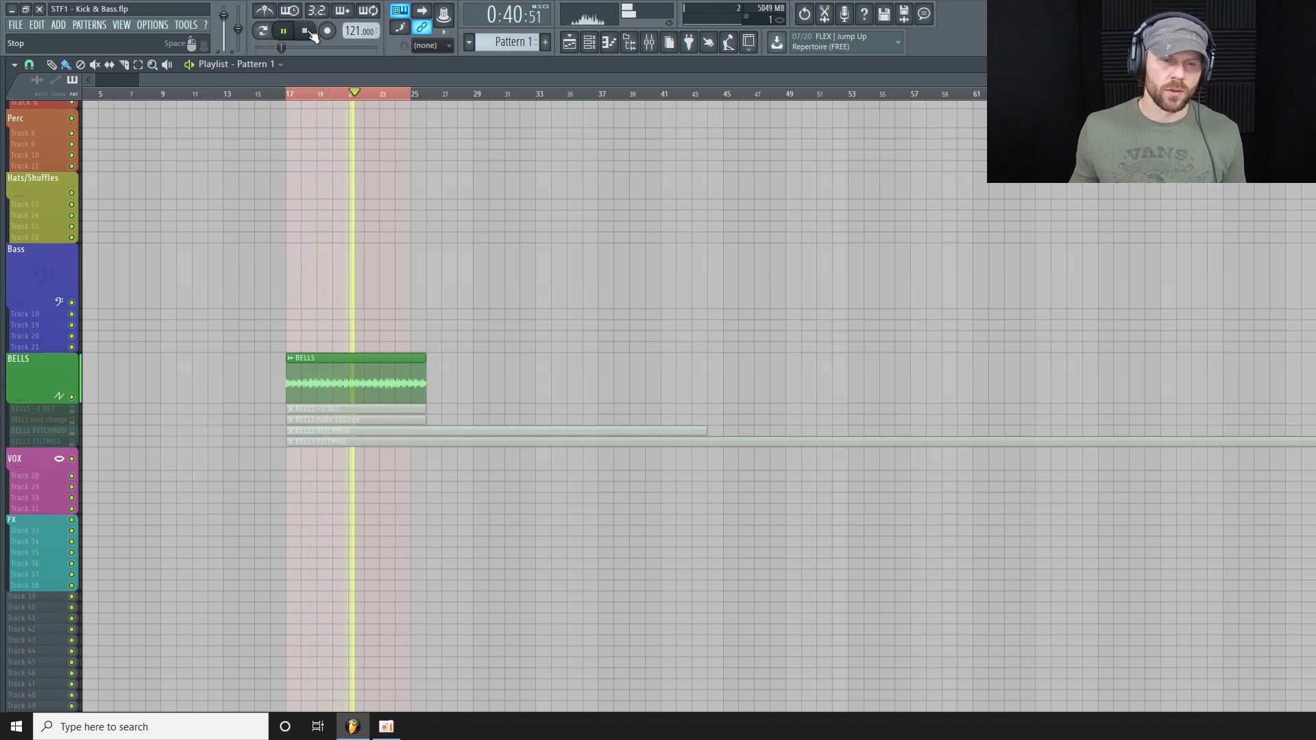
click(307, 32)
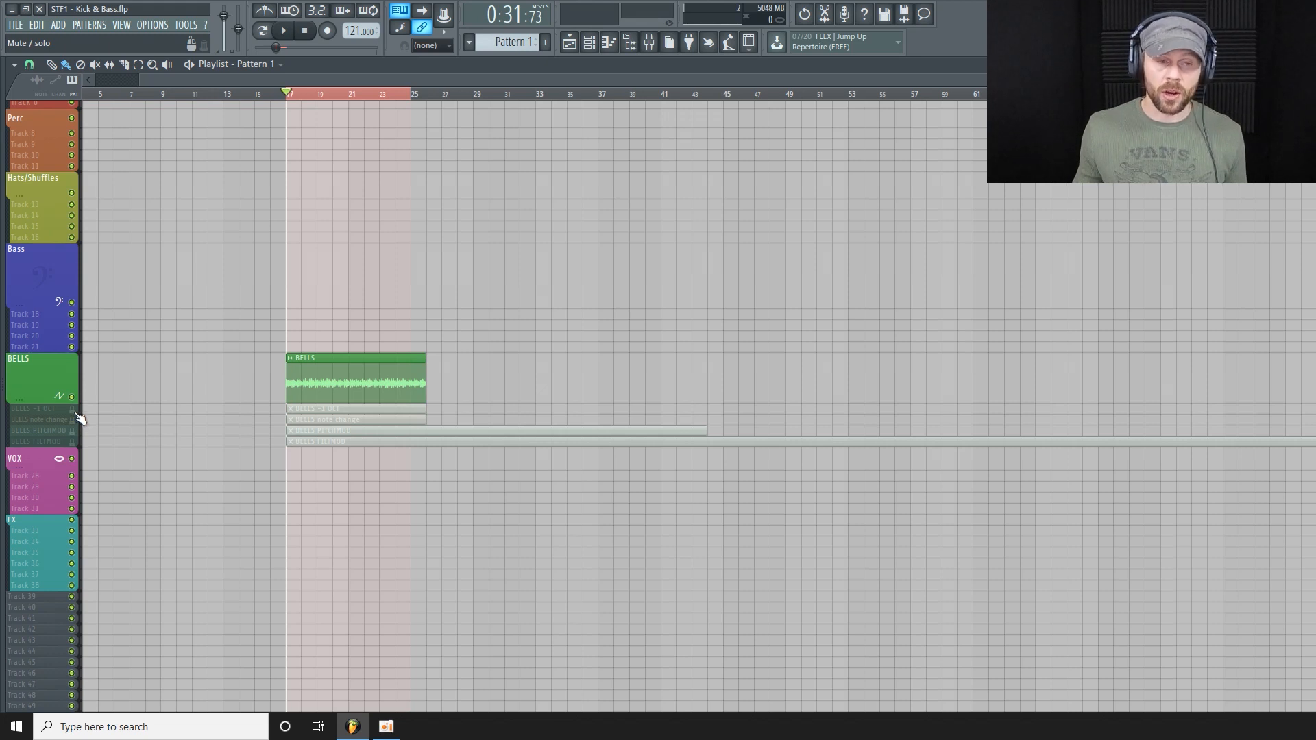
Step: Unmute the four BELLS variation tracks below the main BELLS track and mute them again
drag(72, 410, 73, 447)
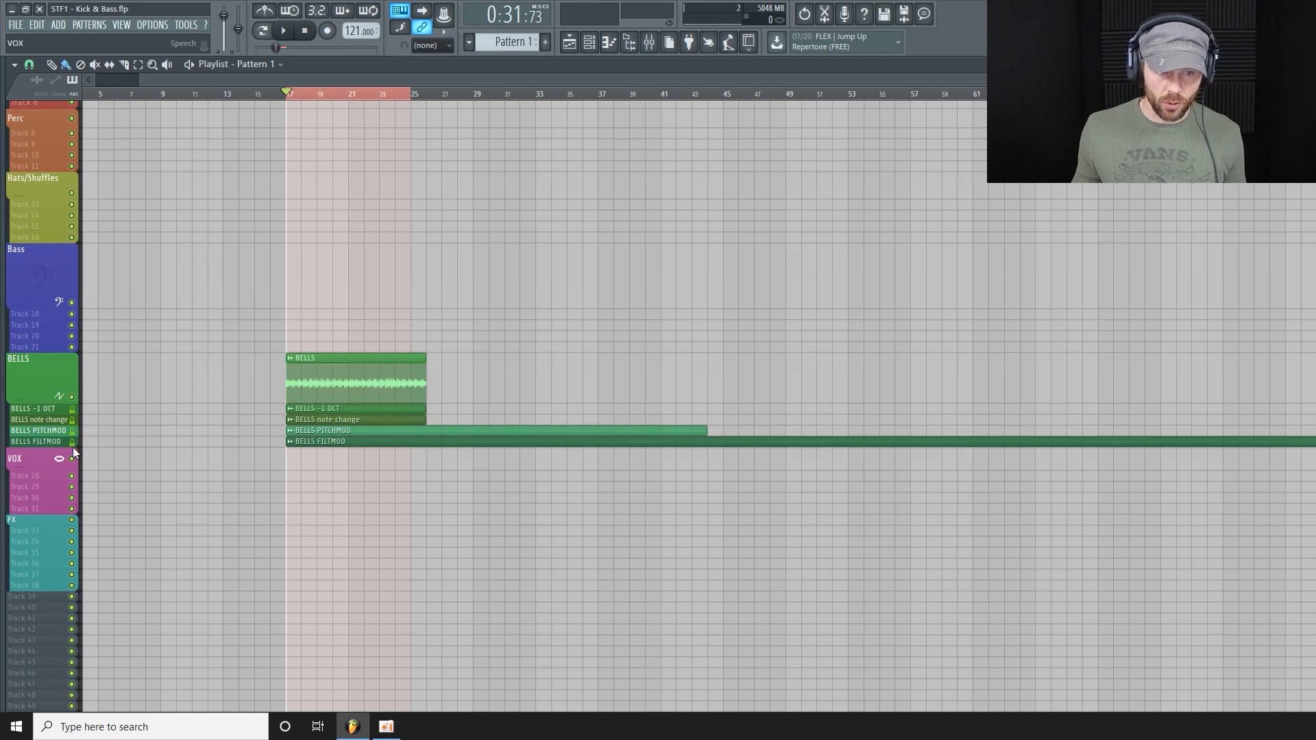
drag(72, 443, 75, 414)
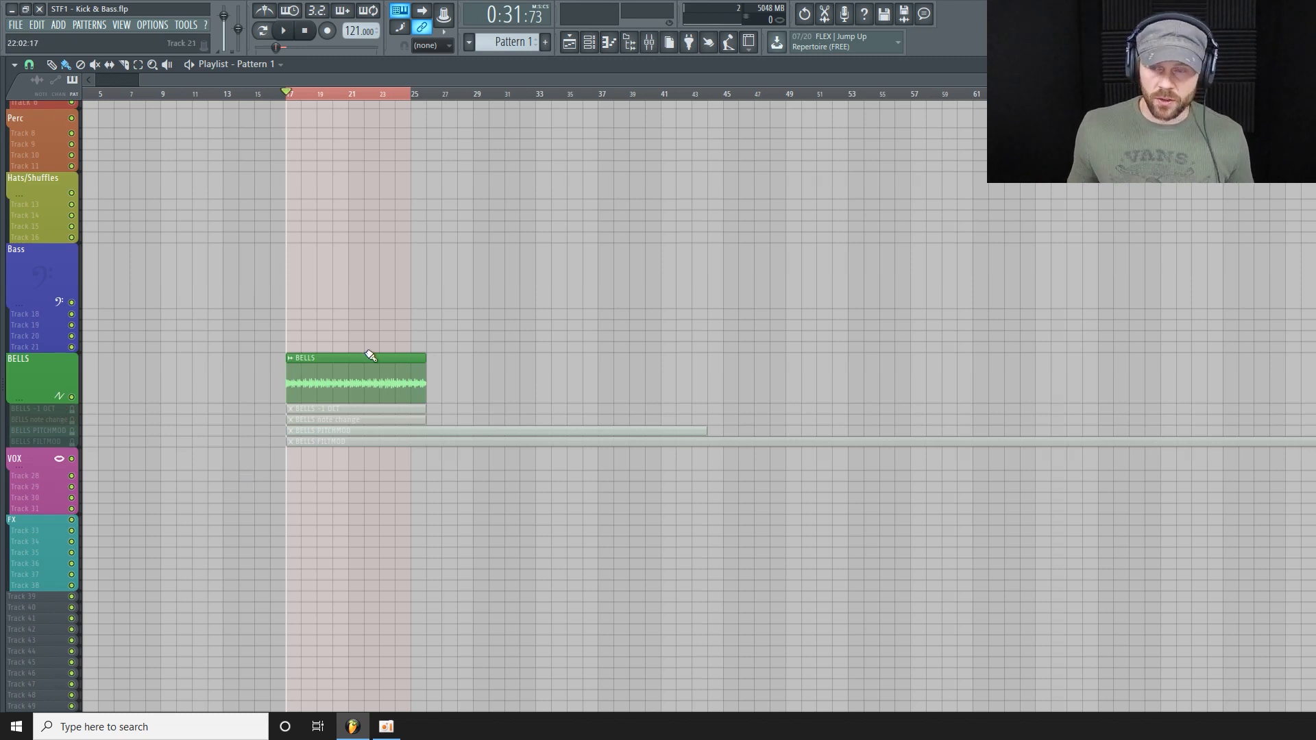
Step: Load the UAD Moog Multimode Filter in the first effect slot of the BELLS mixer track
click(649, 42)
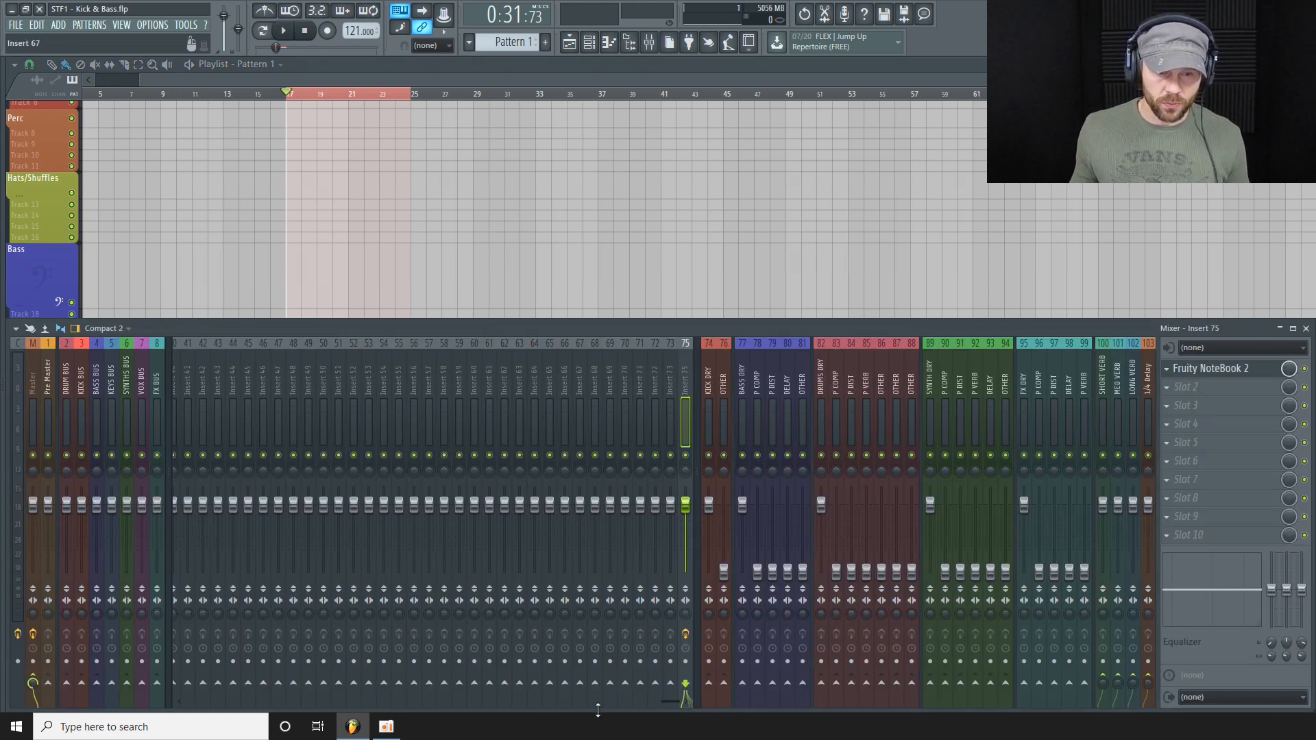
drag(666, 697, 235, 699)
click(431, 377)
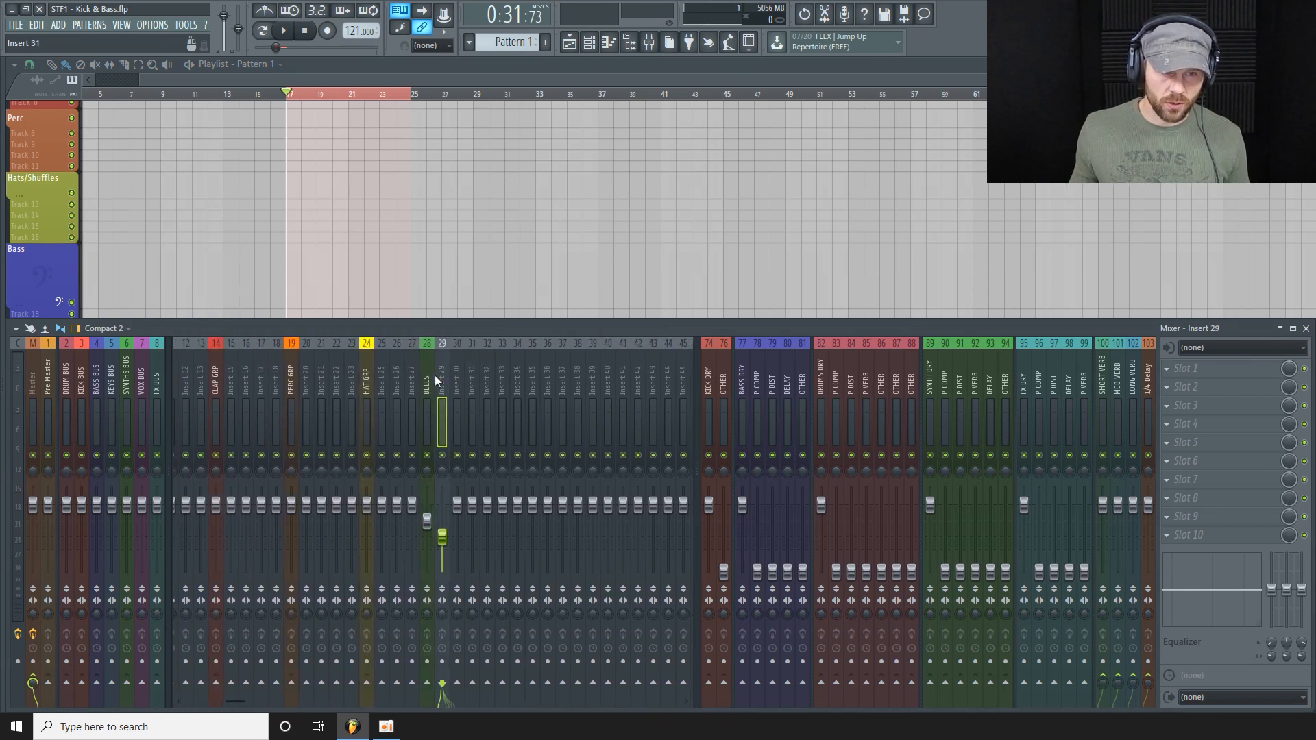
click(1206, 369)
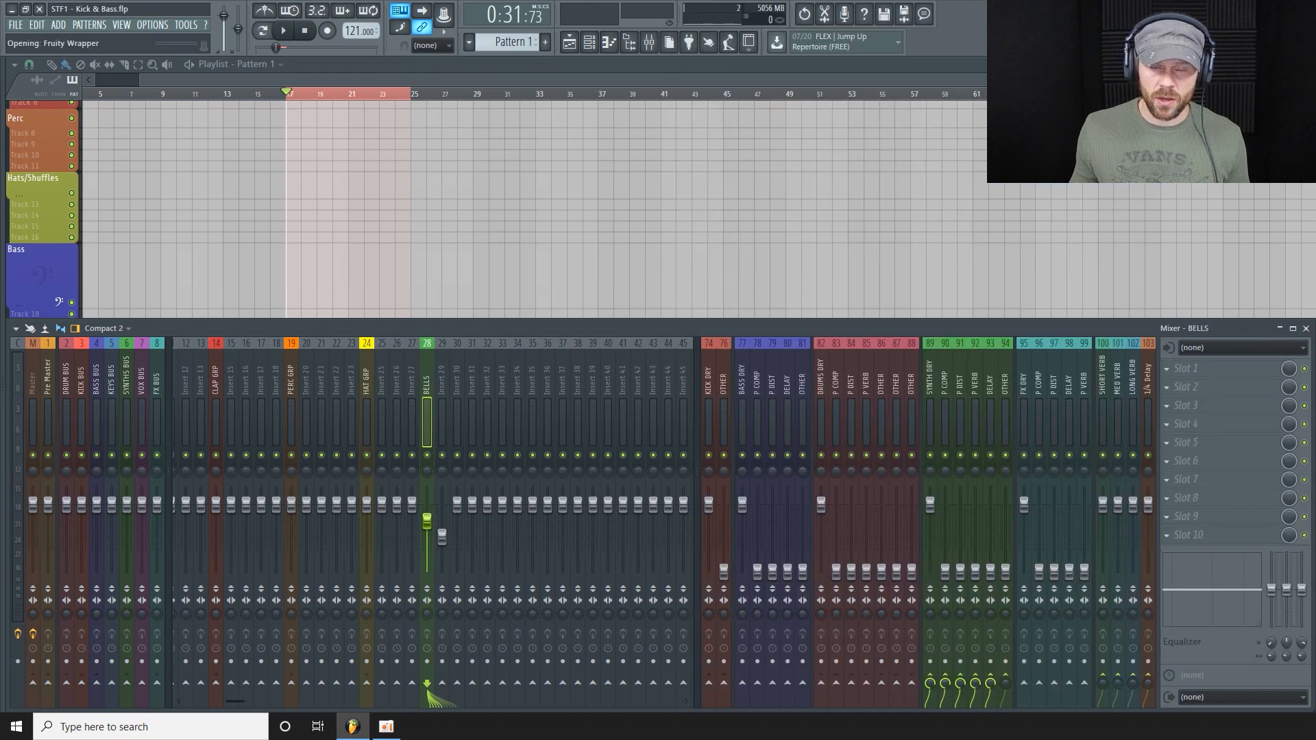
click(954, 140)
drag(405, 201, 468, 271)
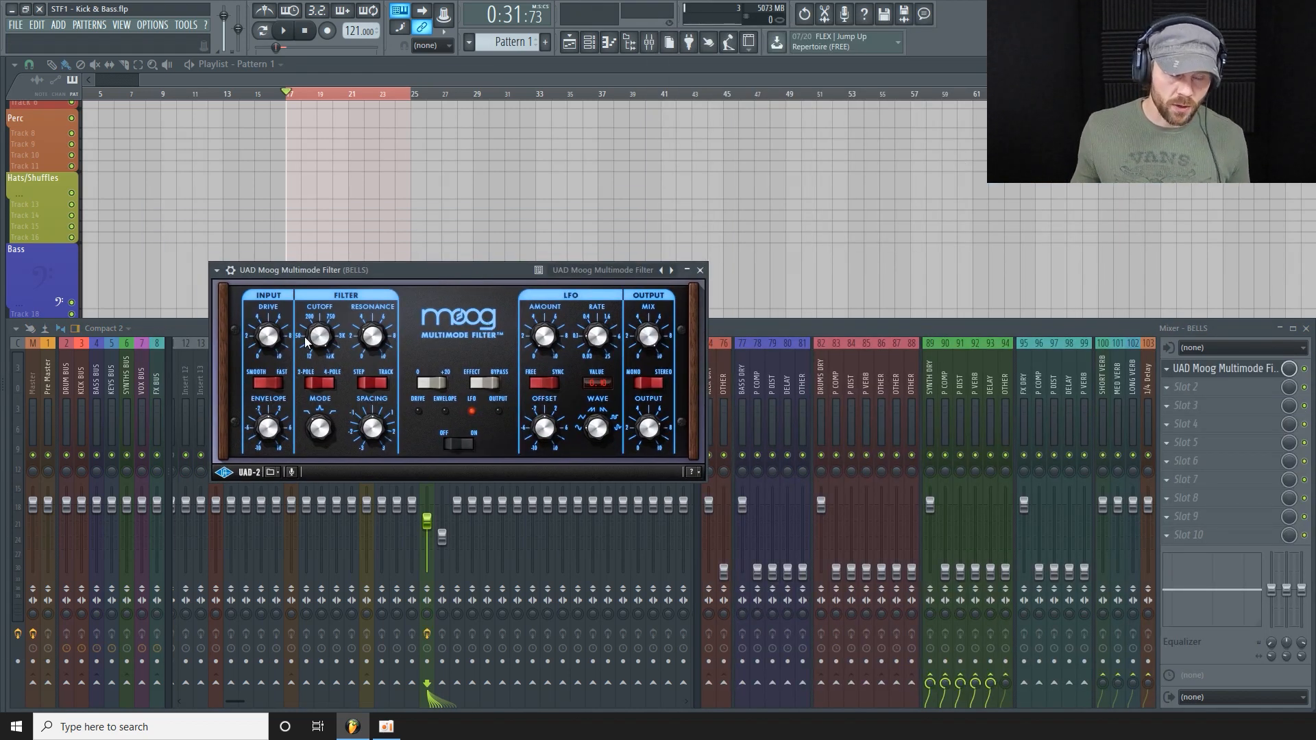
Step: Lower the Moog filter's cutoff on BELLS to about 367 Hz while auditioning the loop
mouse_move(322, 336)
mouse_down()
mouse_move(311, 365)
mouse_move(310, 347)
mouse_up()
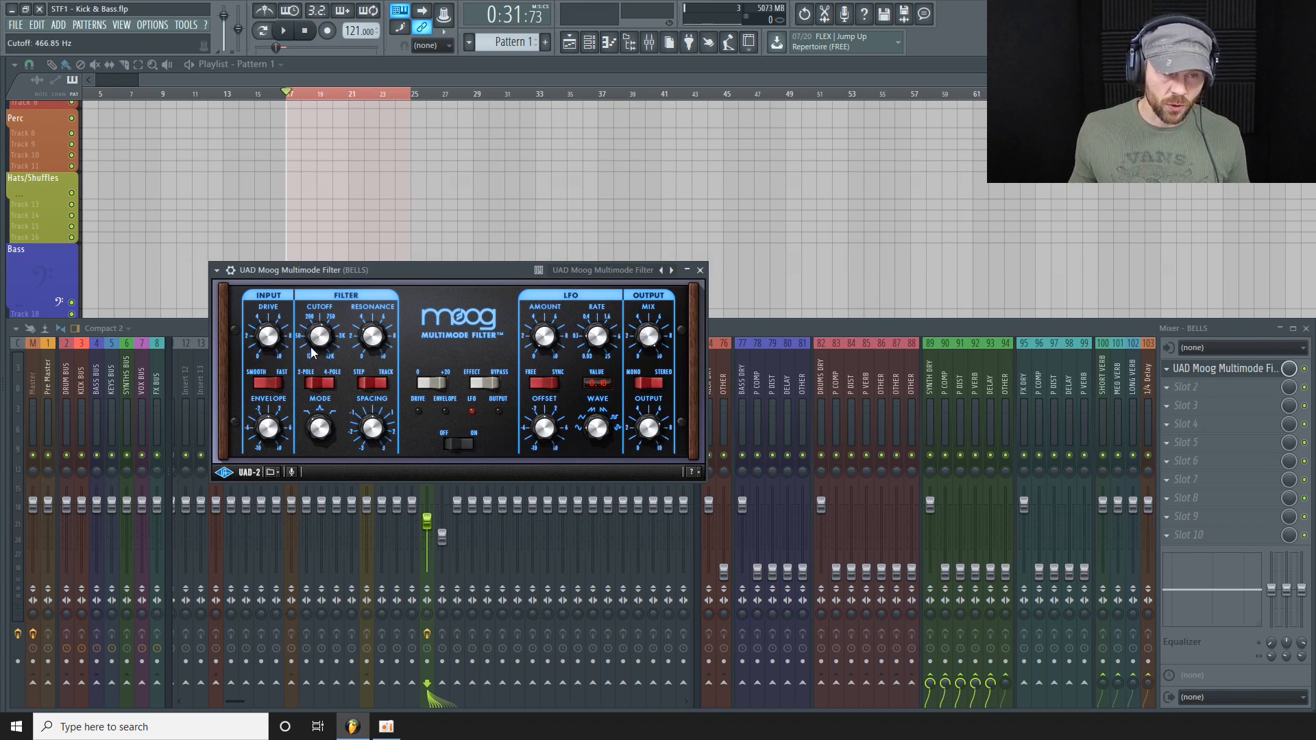
key(space)
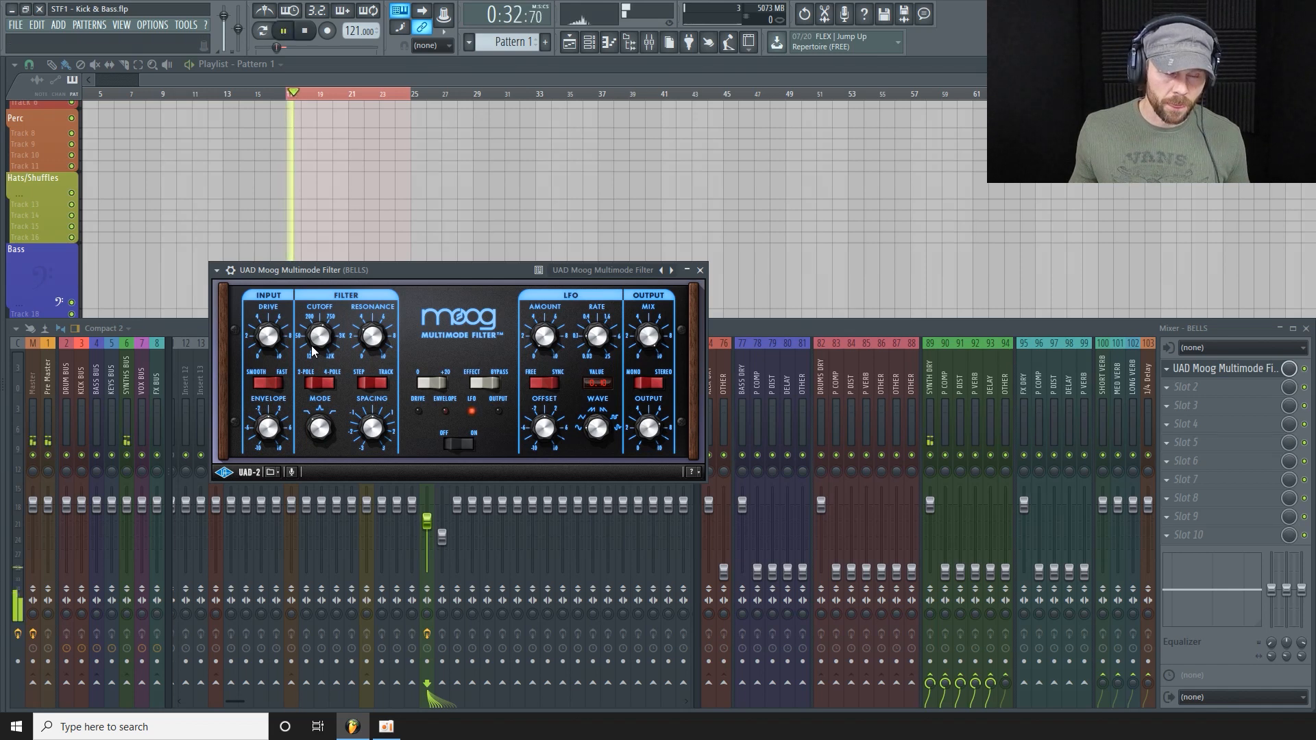
mouse_move(323, 331)
mouse_down()
mouse_move(321, 347)
mouse_move(327, 316)
mouse_move(320, 343)
mouse_up()
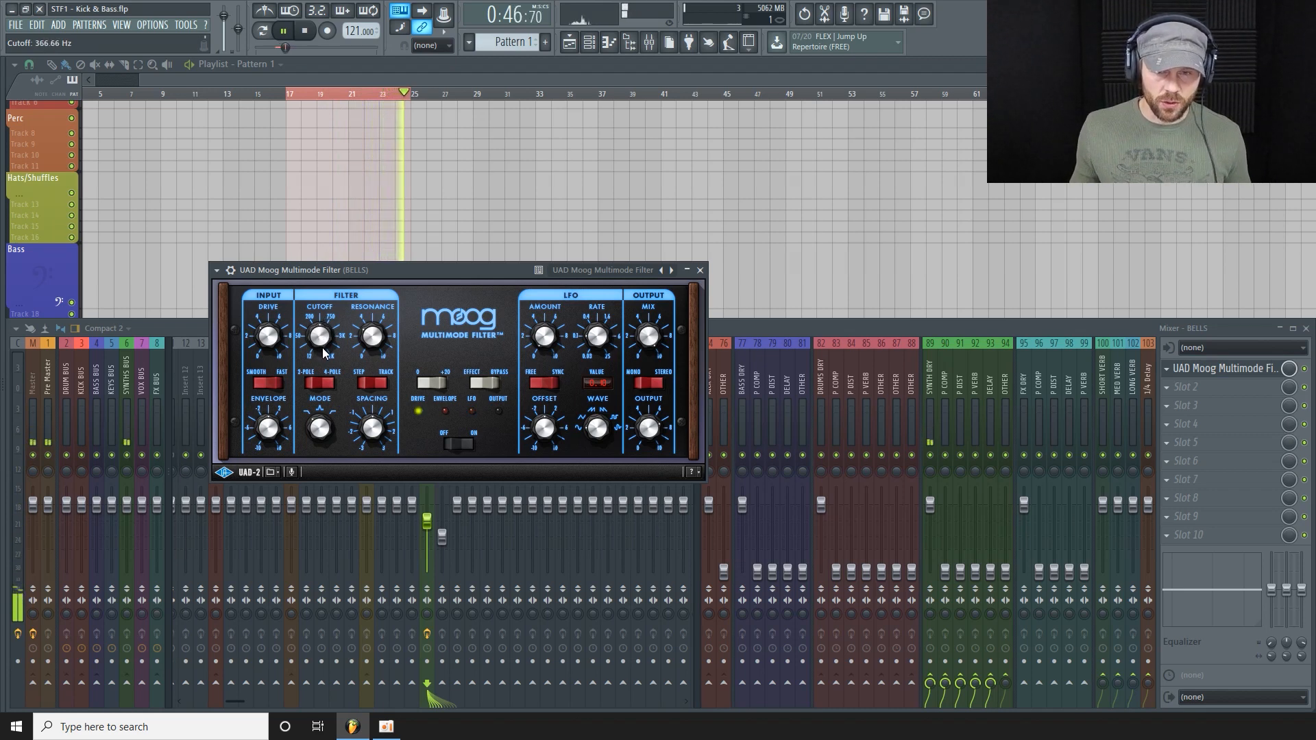
key(space)
Step: Send BELLS to the OTHER mixer track 94 at the default level and reset that track's volume
click(778, 323)
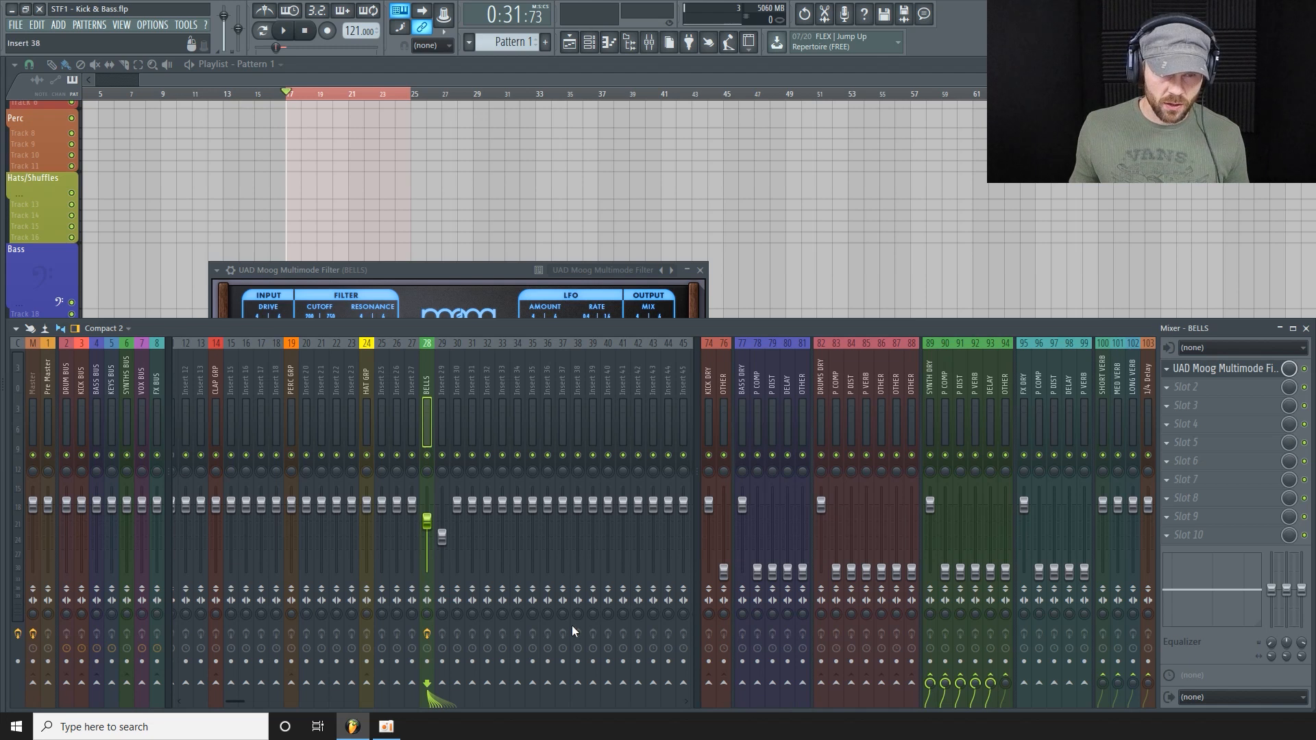
drag(1005, 683, 1006, 660)
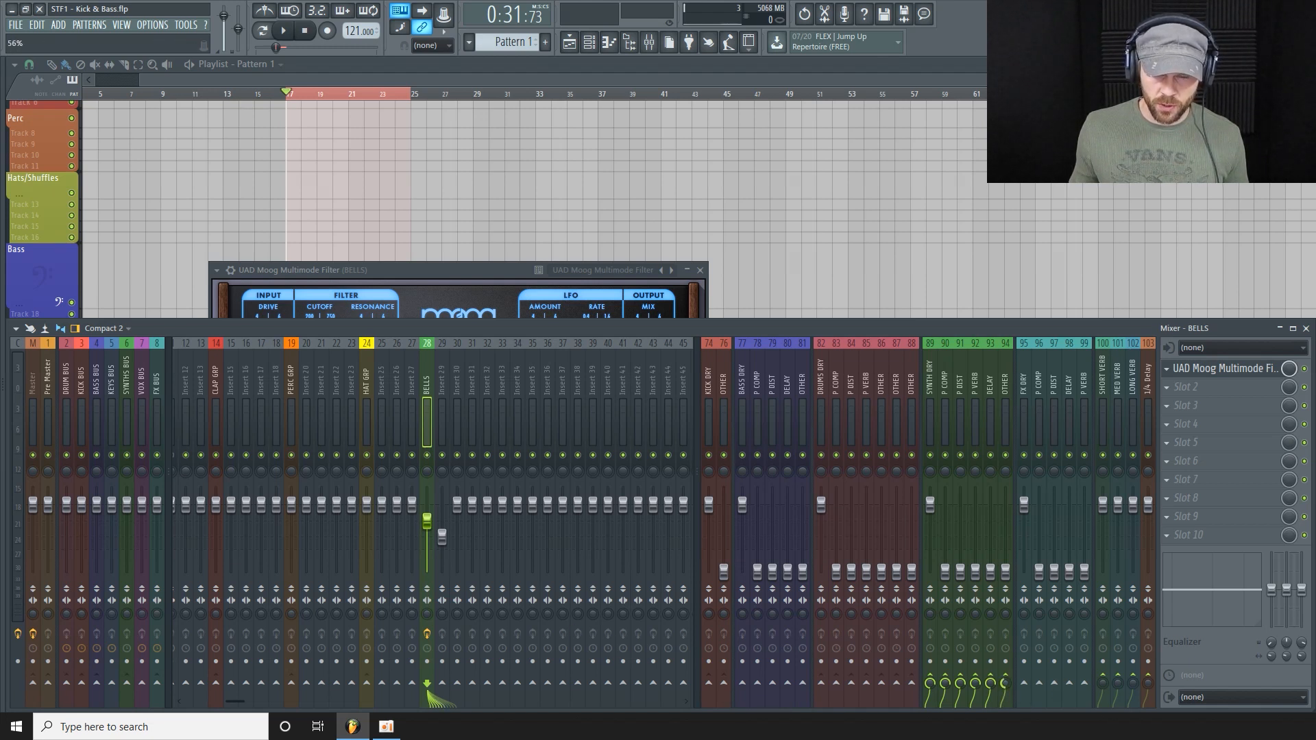
right_click(1004, 686)
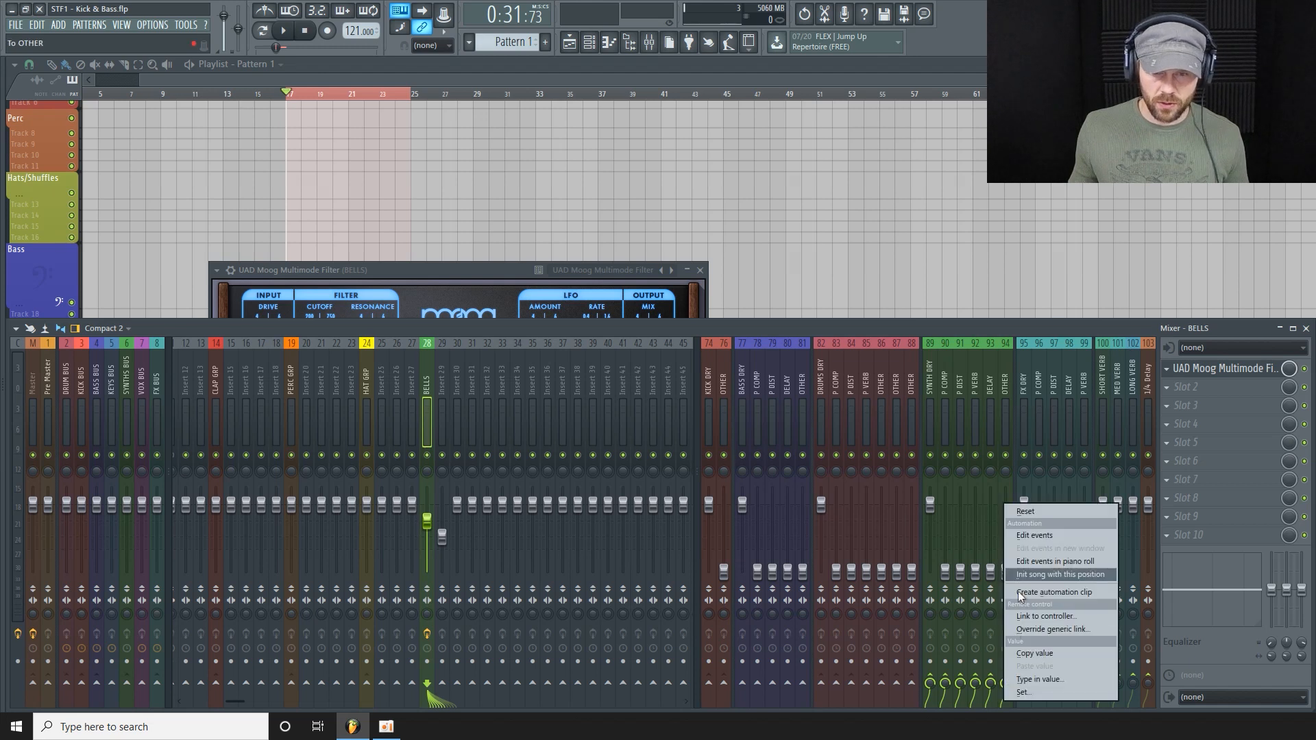
click(1020, 511)
right_click(1008, 573)
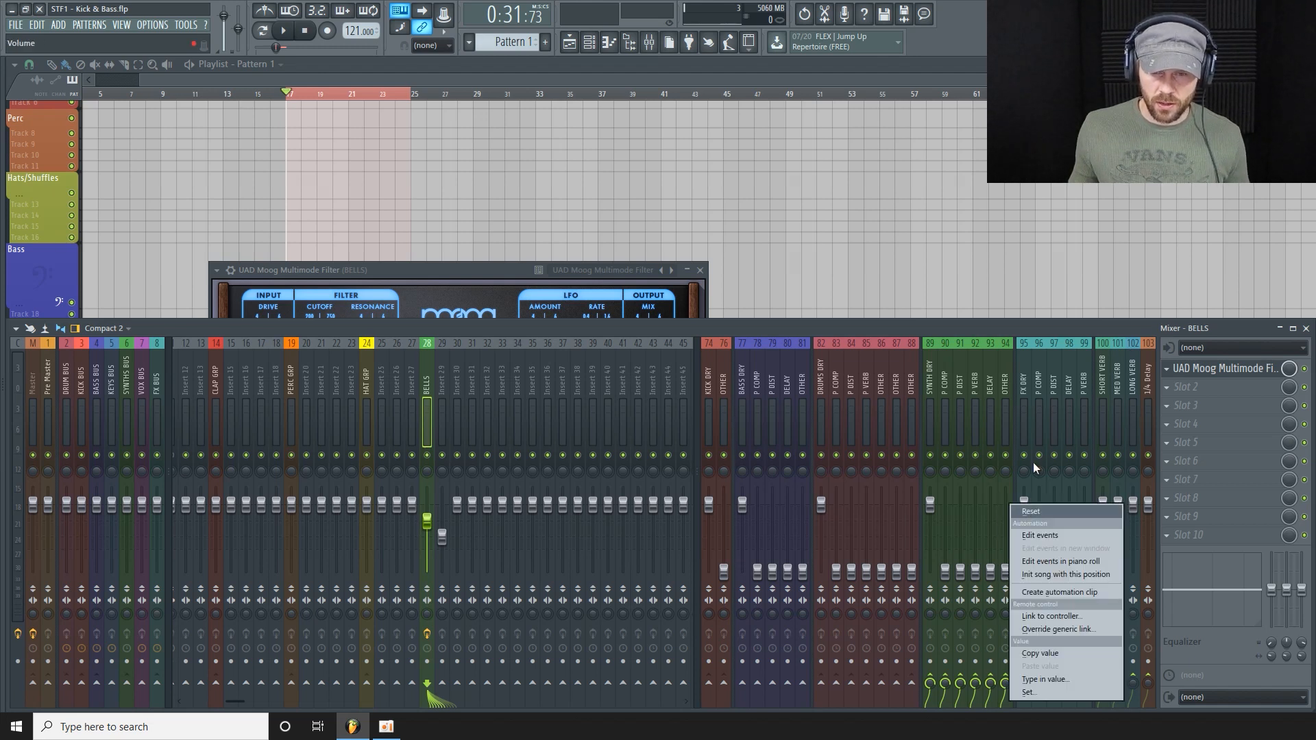
click(1034, 511)
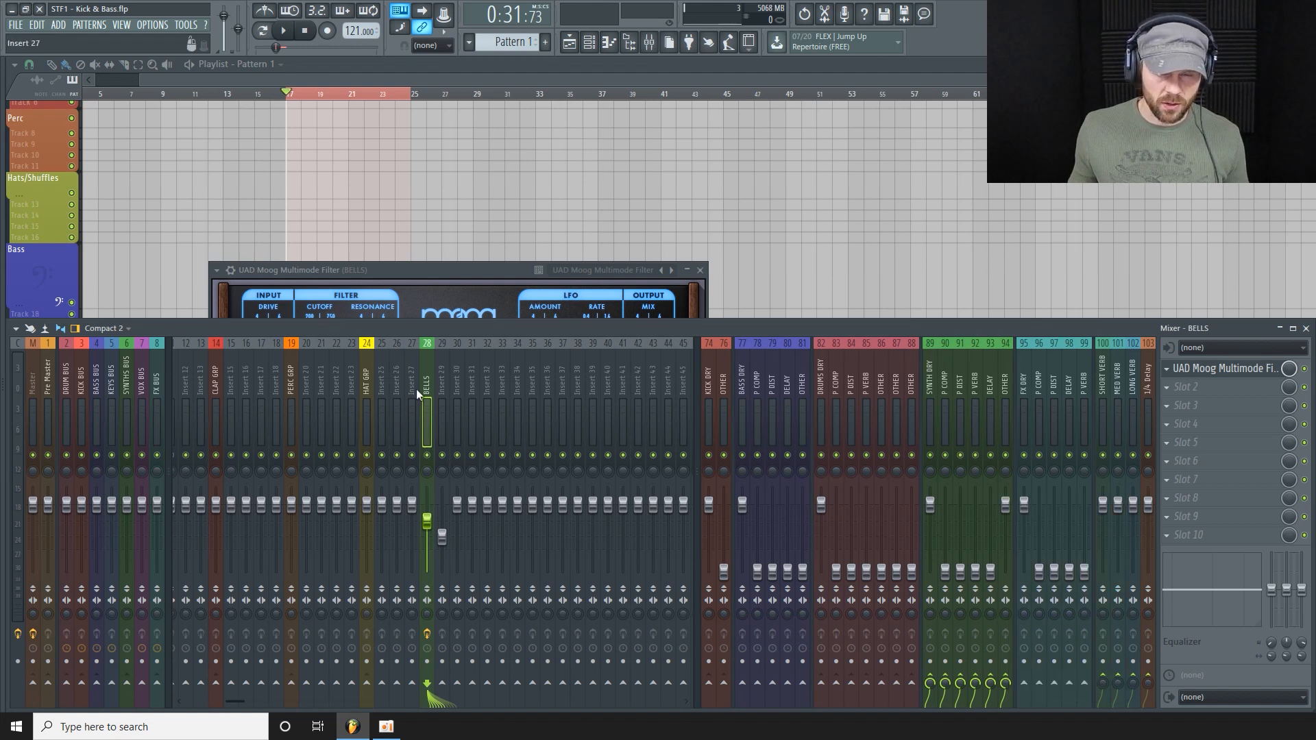
Step: Load the UAD Lexicon 224 reverb in the first slot of mixer track 94 and choose the KK-Atmosphere preset
click(1004, 389)
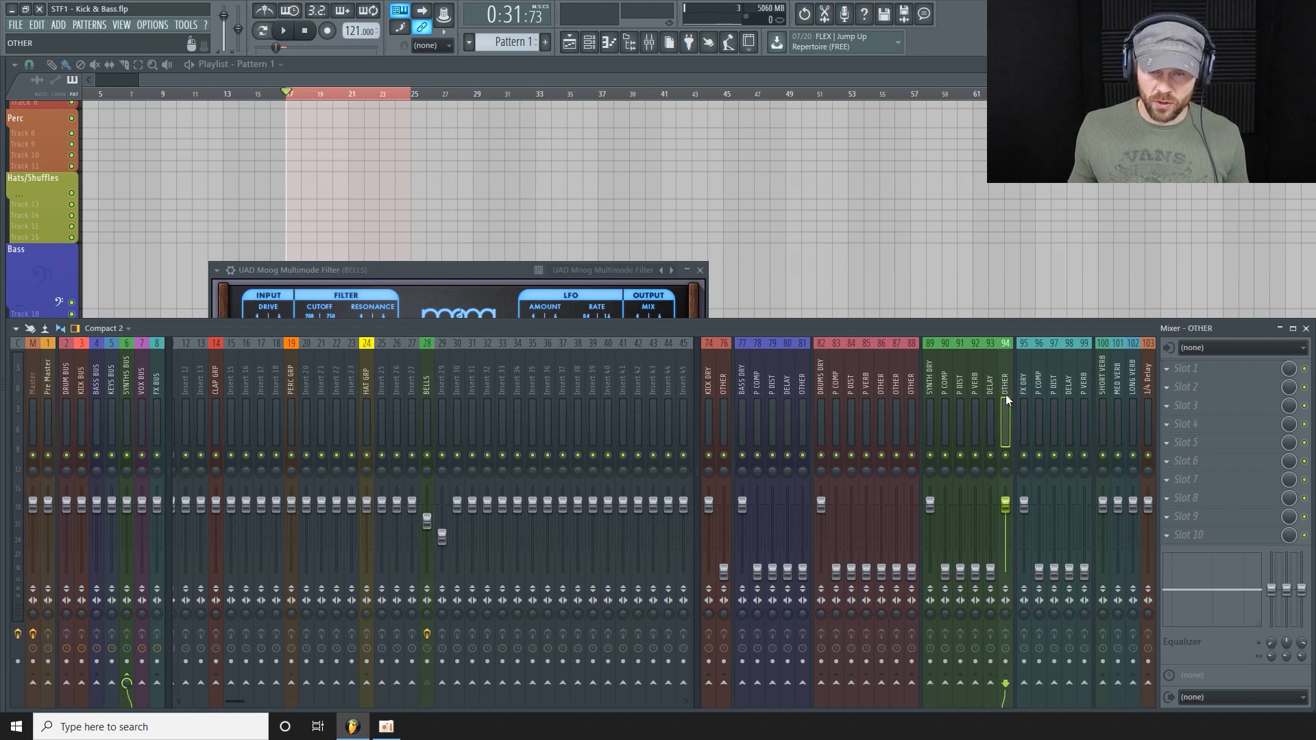
right_click(1015, 384)
click(1200, 368)
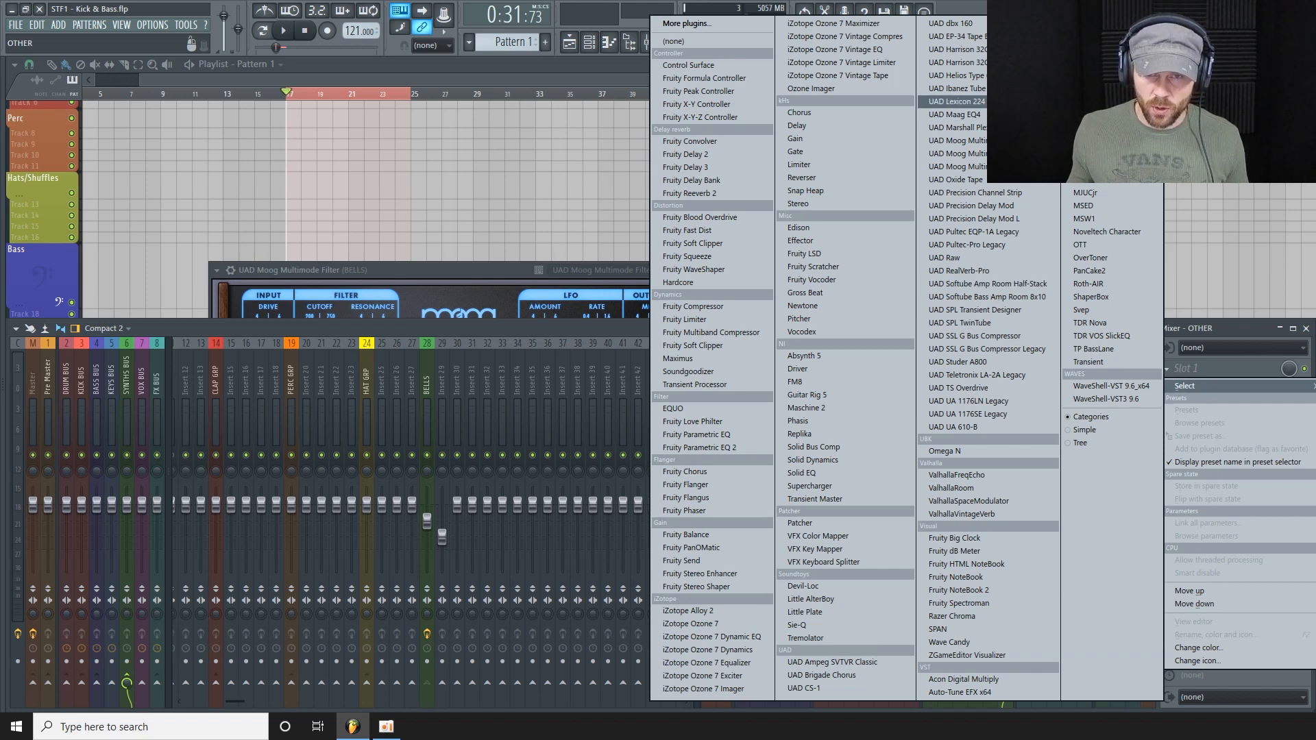
click(957, 102)
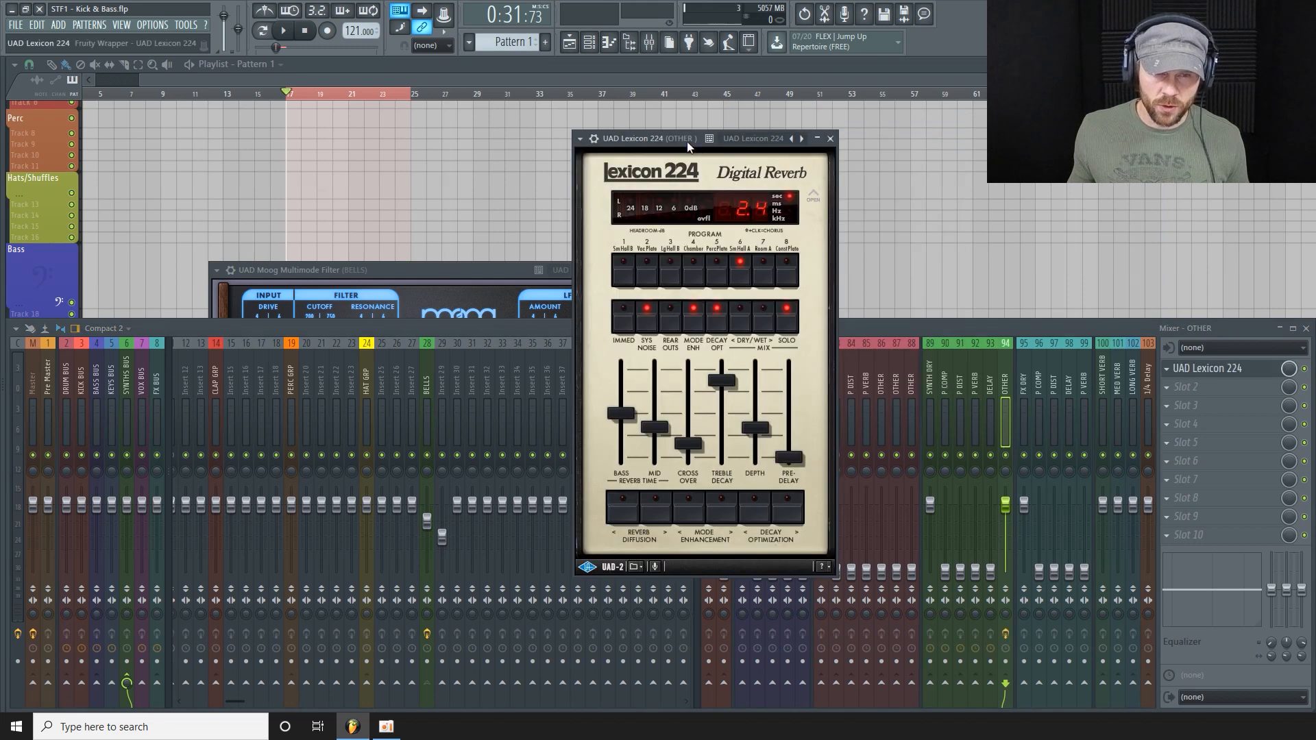
drag(686, 141, 622, 181)
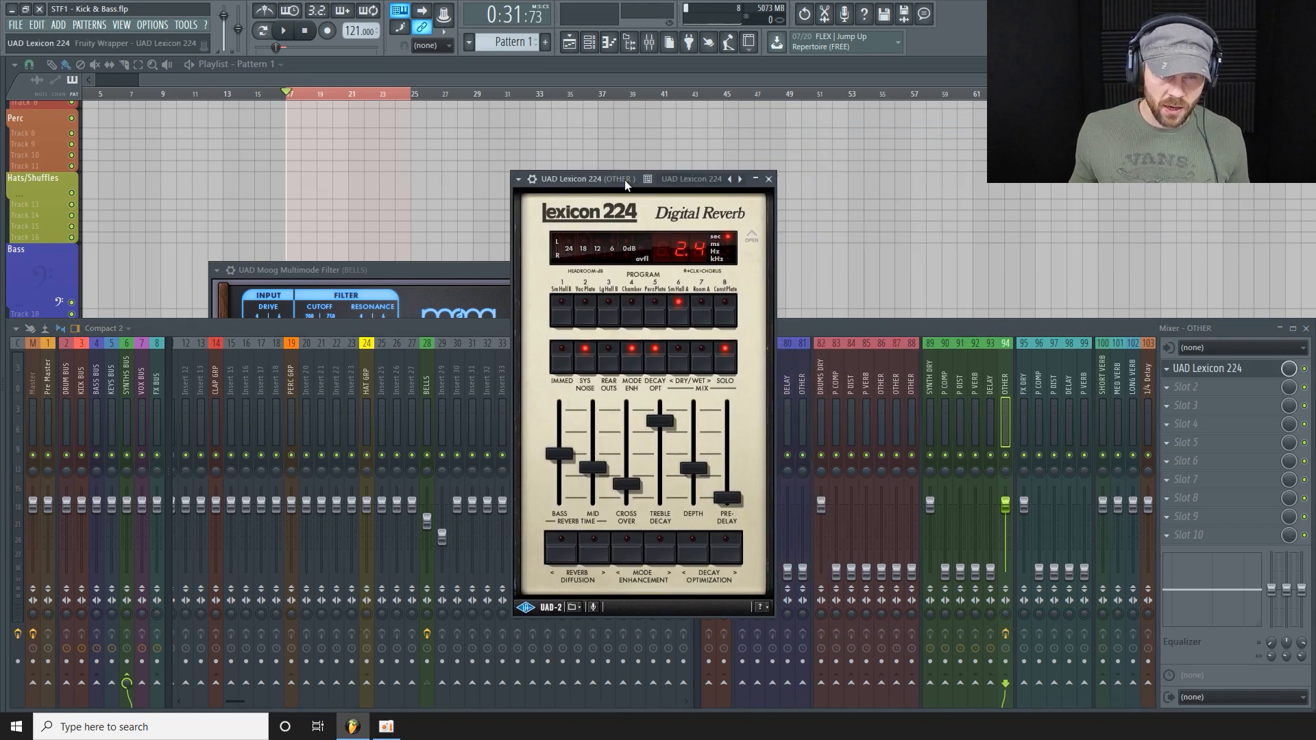
click(703, 181)
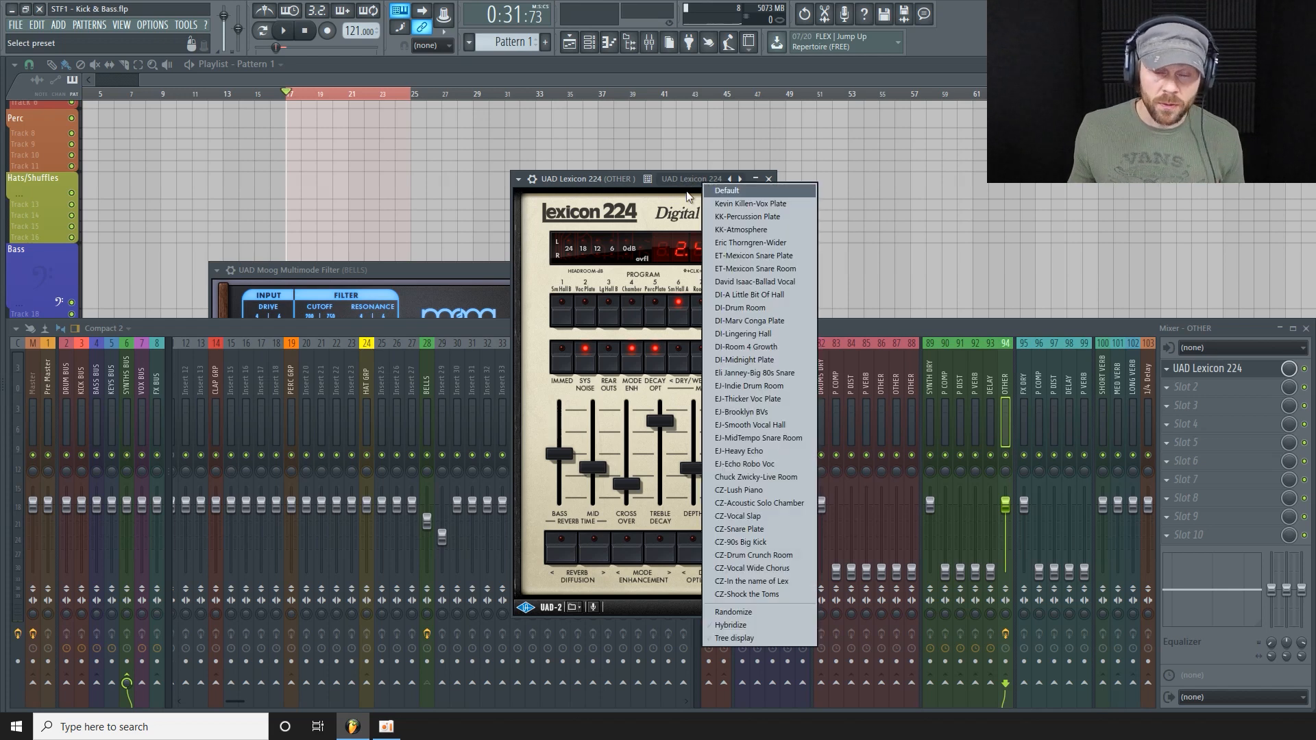
click(761, 231)
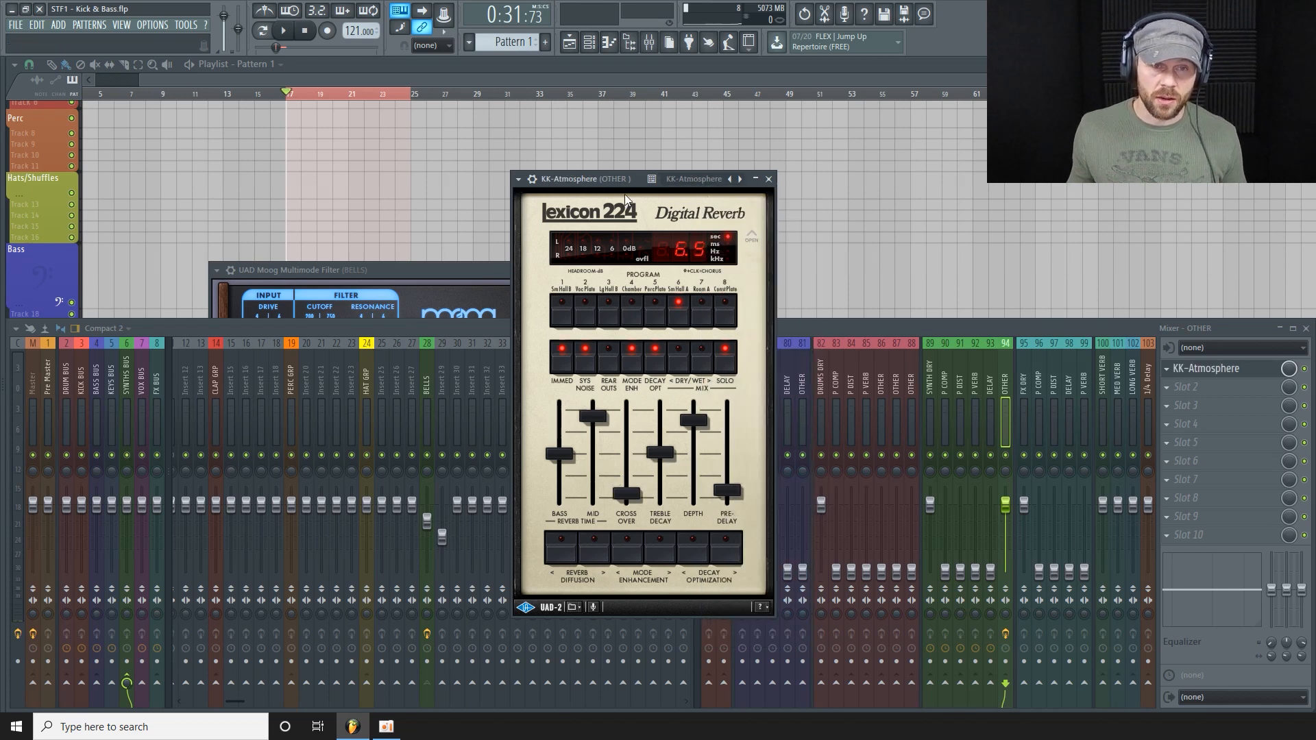
drag(629, 190, 627, 172)
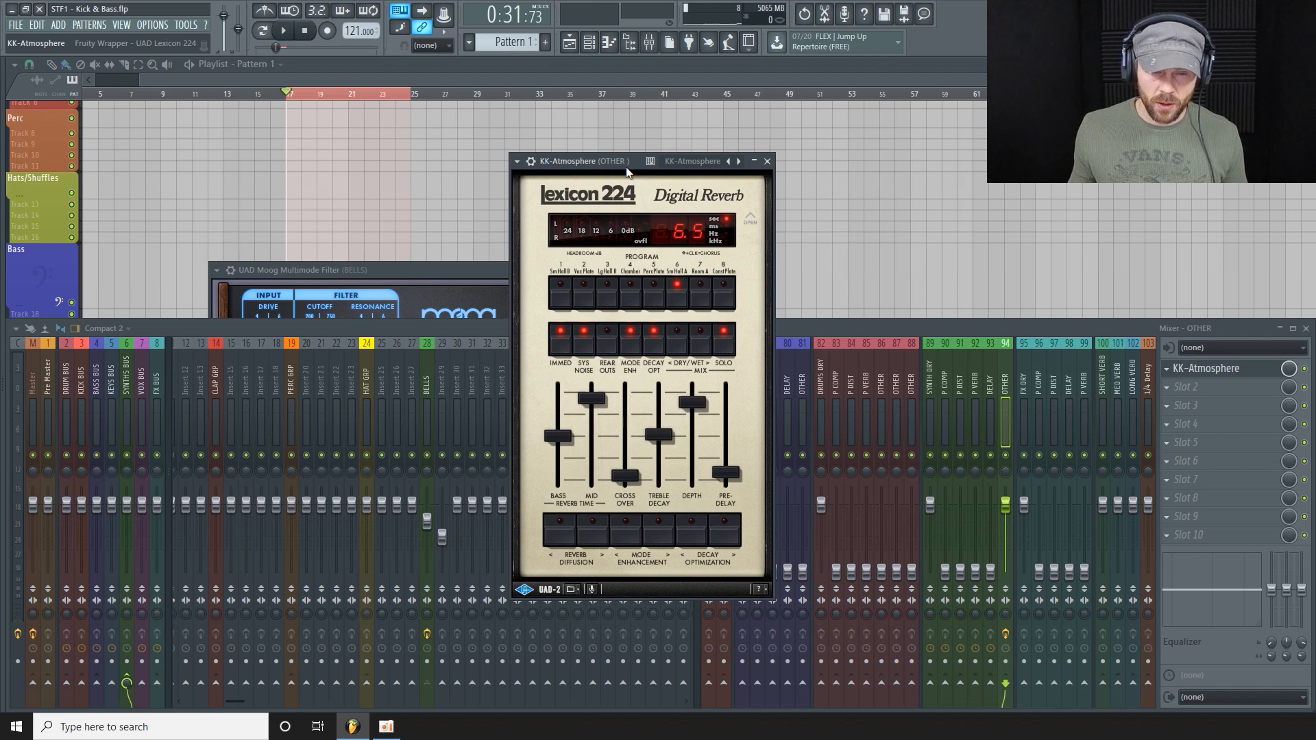
Step: Rename mixer track 94 as LEX ATMO
click(879, 333)
right_click(1010, 374)
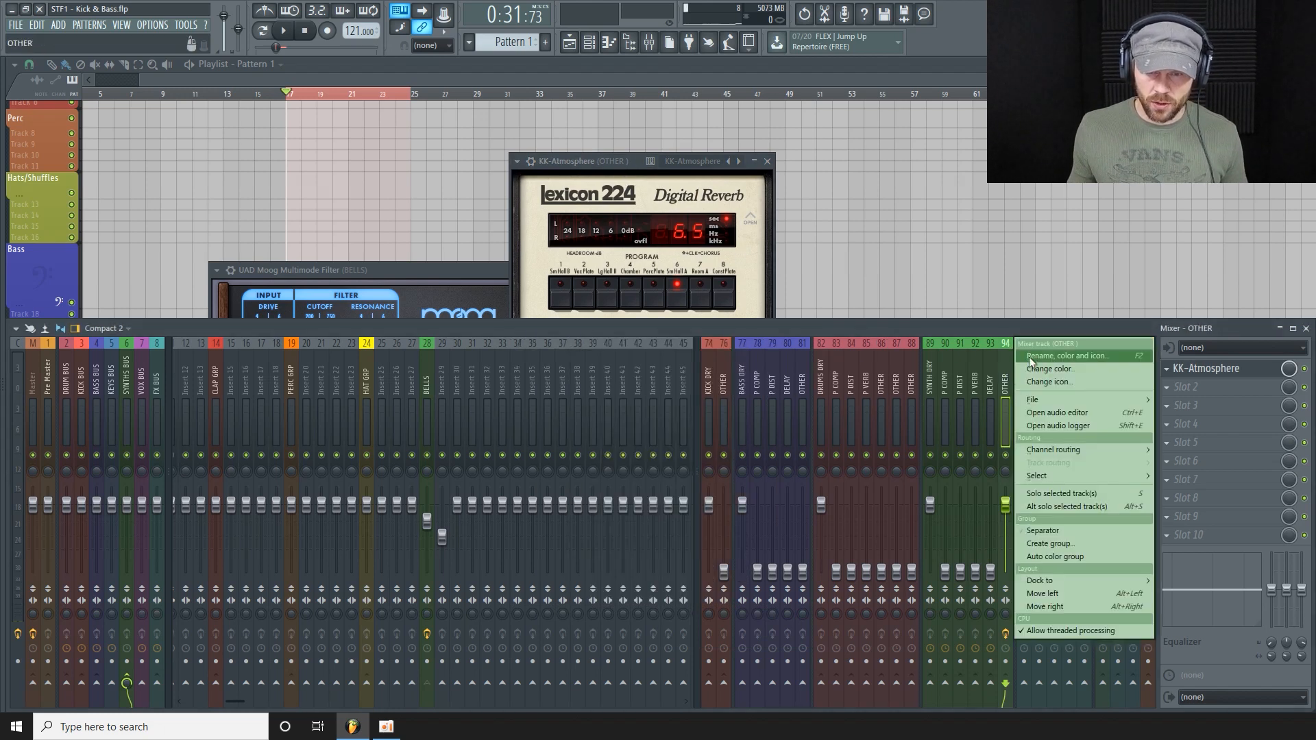
click(1024, 357)
text(Lex)
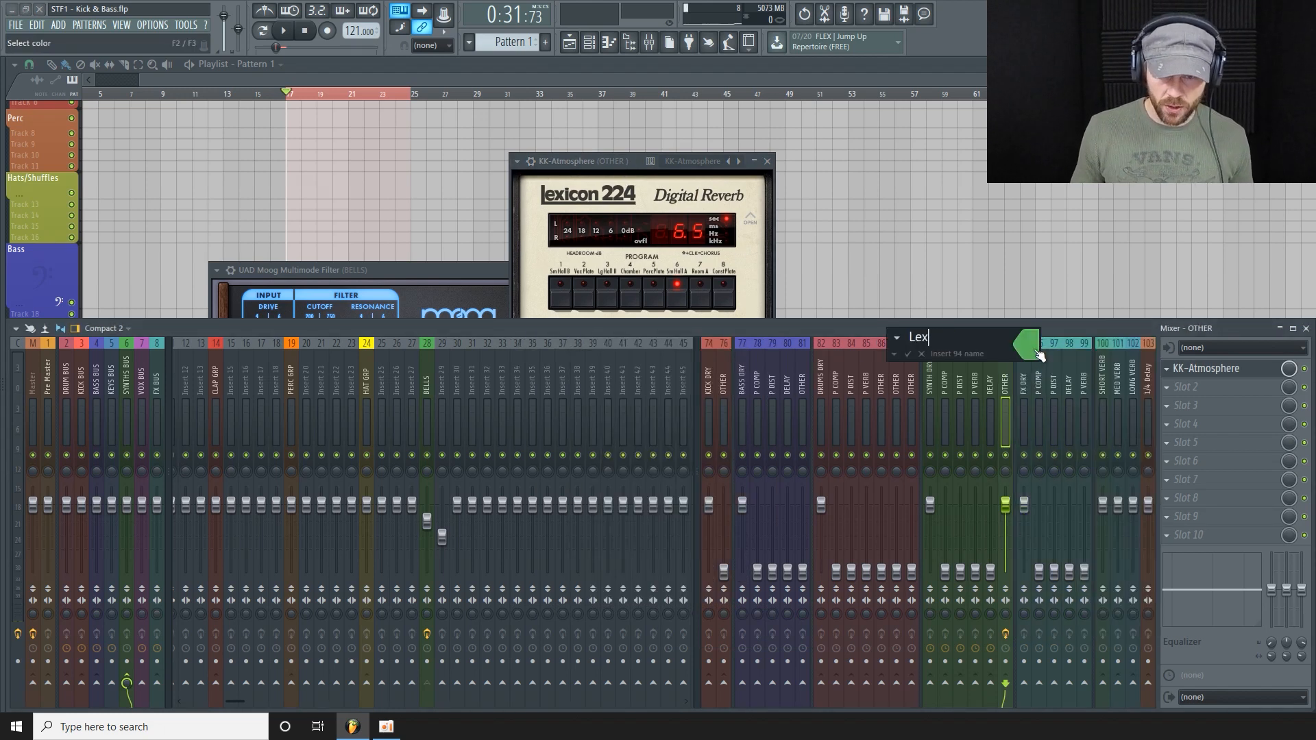
key(BackSpace)
key(BackSpace)
text(EX ATMO)
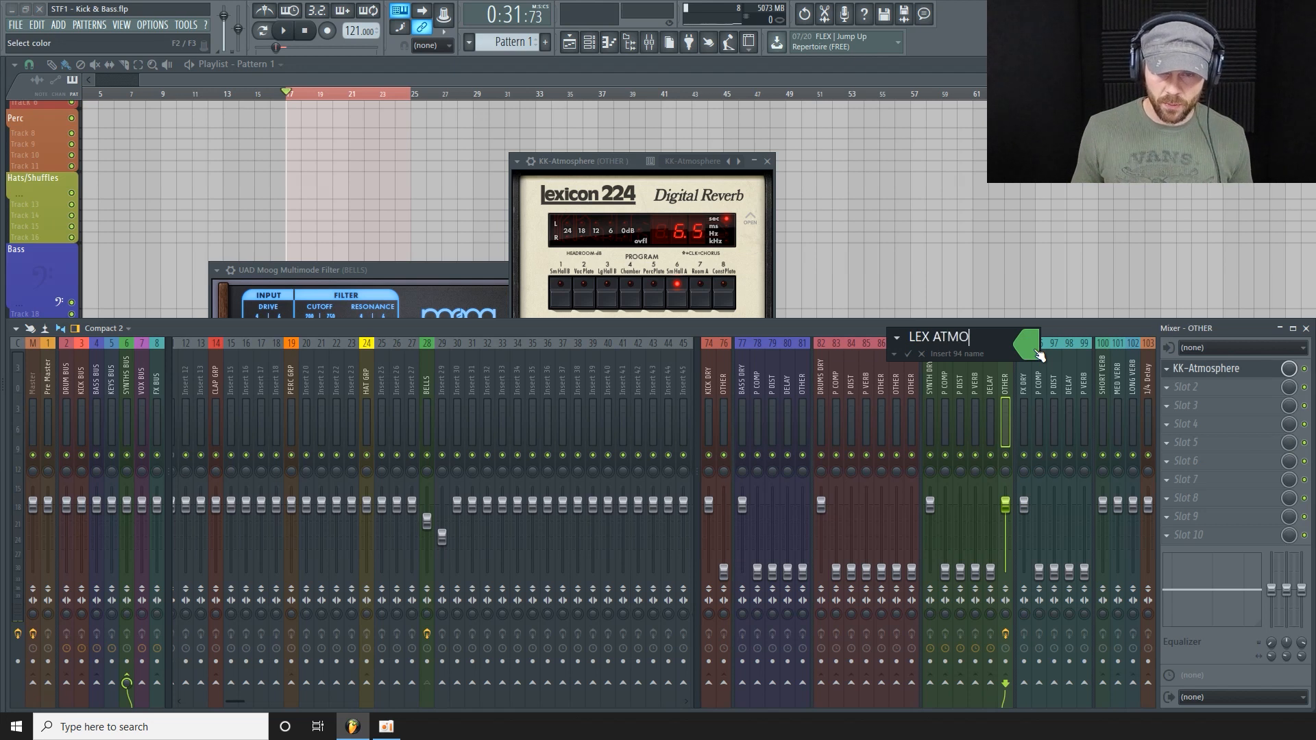
key(Return)
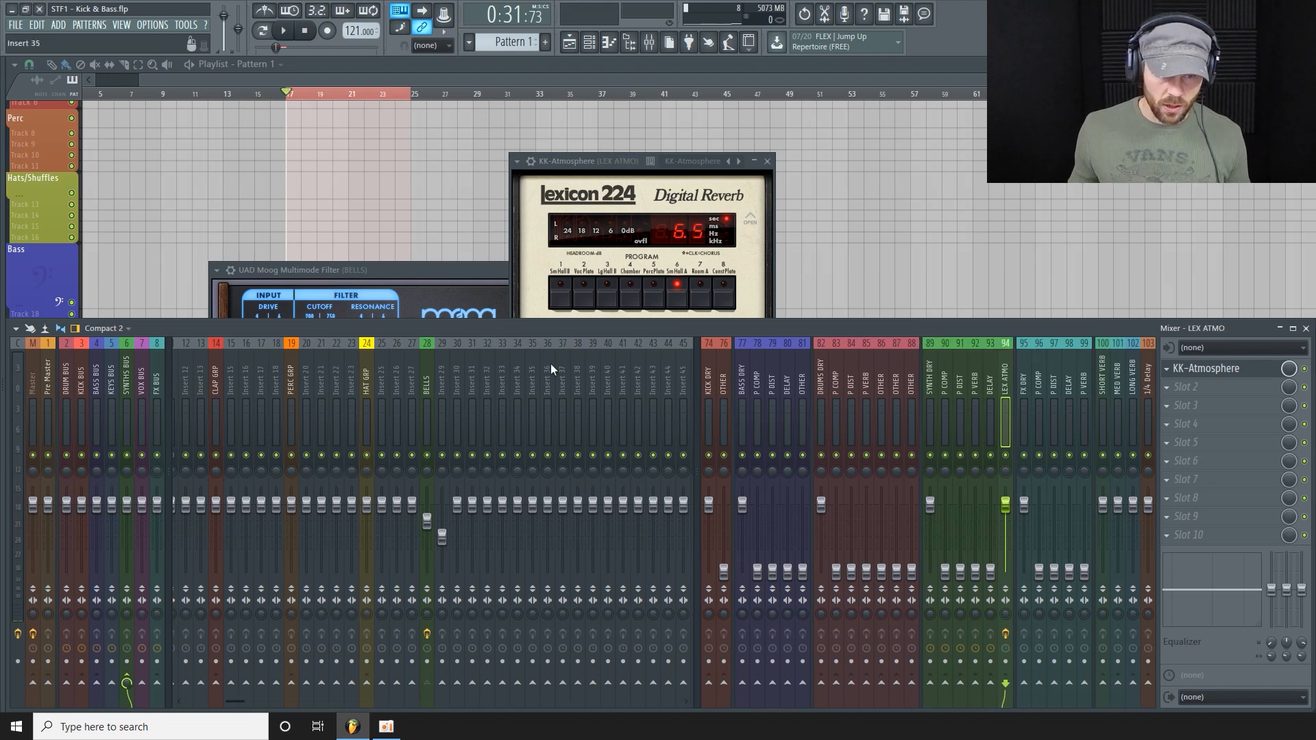
Step: Set the send level from BELLS to LEX ATMO to about 41% and start playback
click(426, 377)
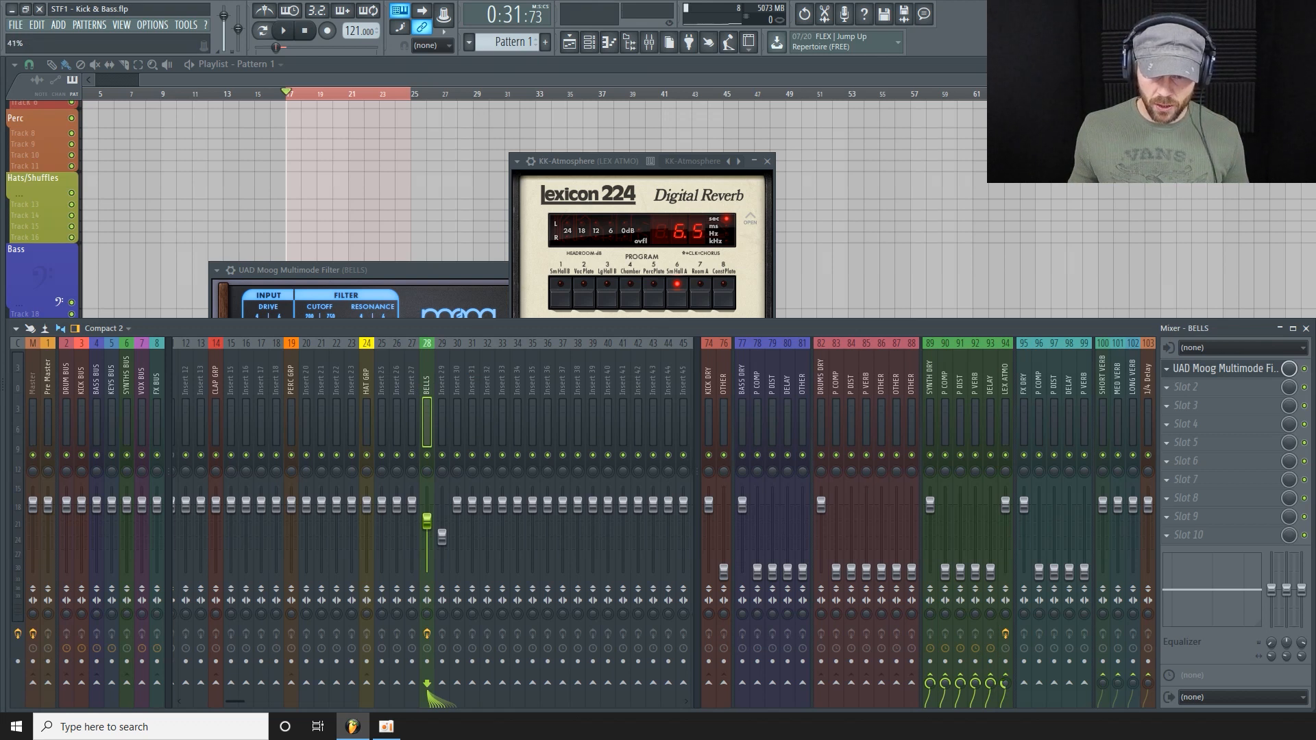
key(space)
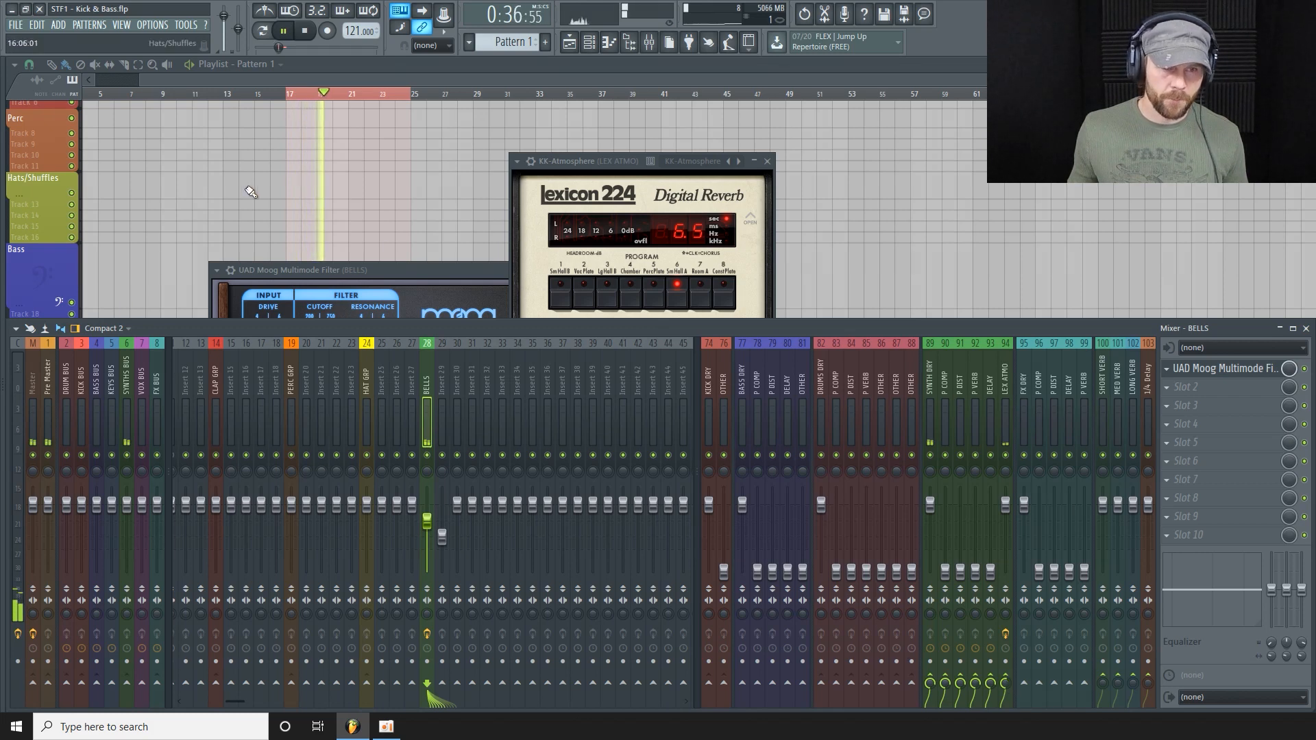
Step: Raise the Moog filter's cutoff on BELLS to about 616 Hz during playback and bring the Lexicon 224 reverb into view
click(416, 281)
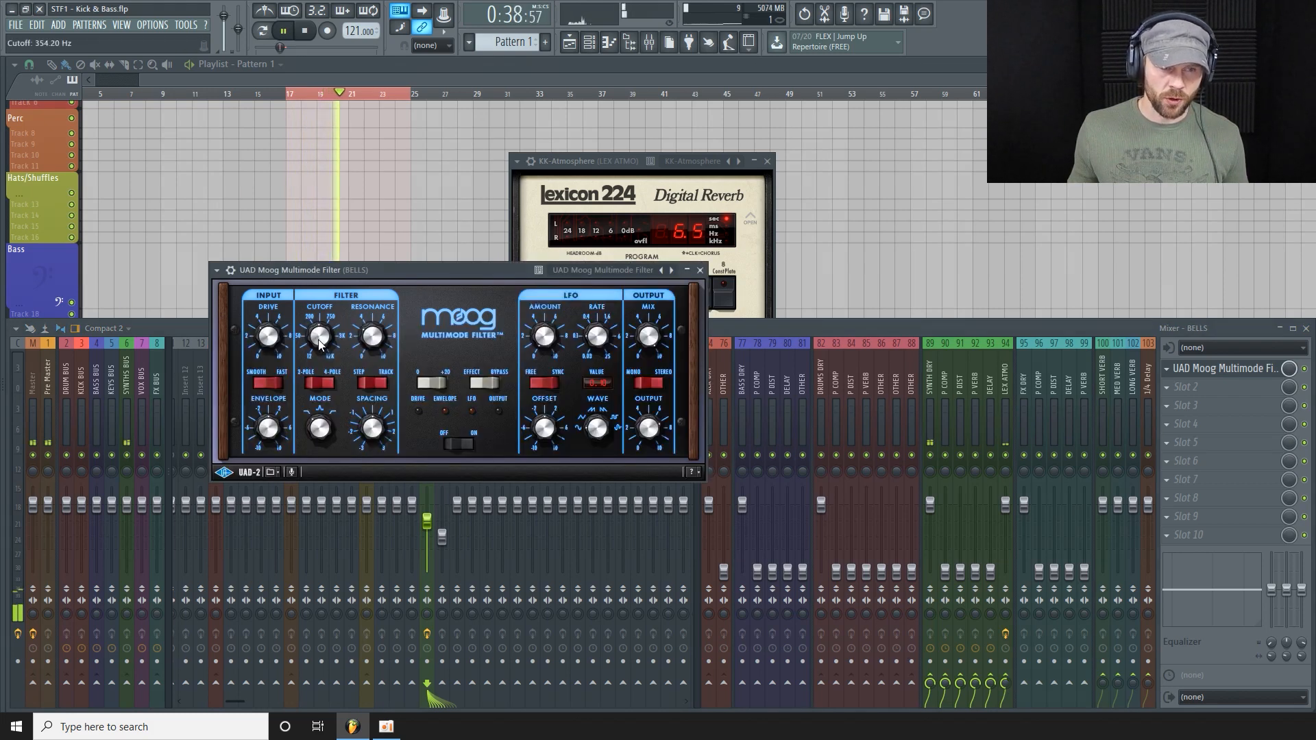
drag(321, 333, 325, 332)
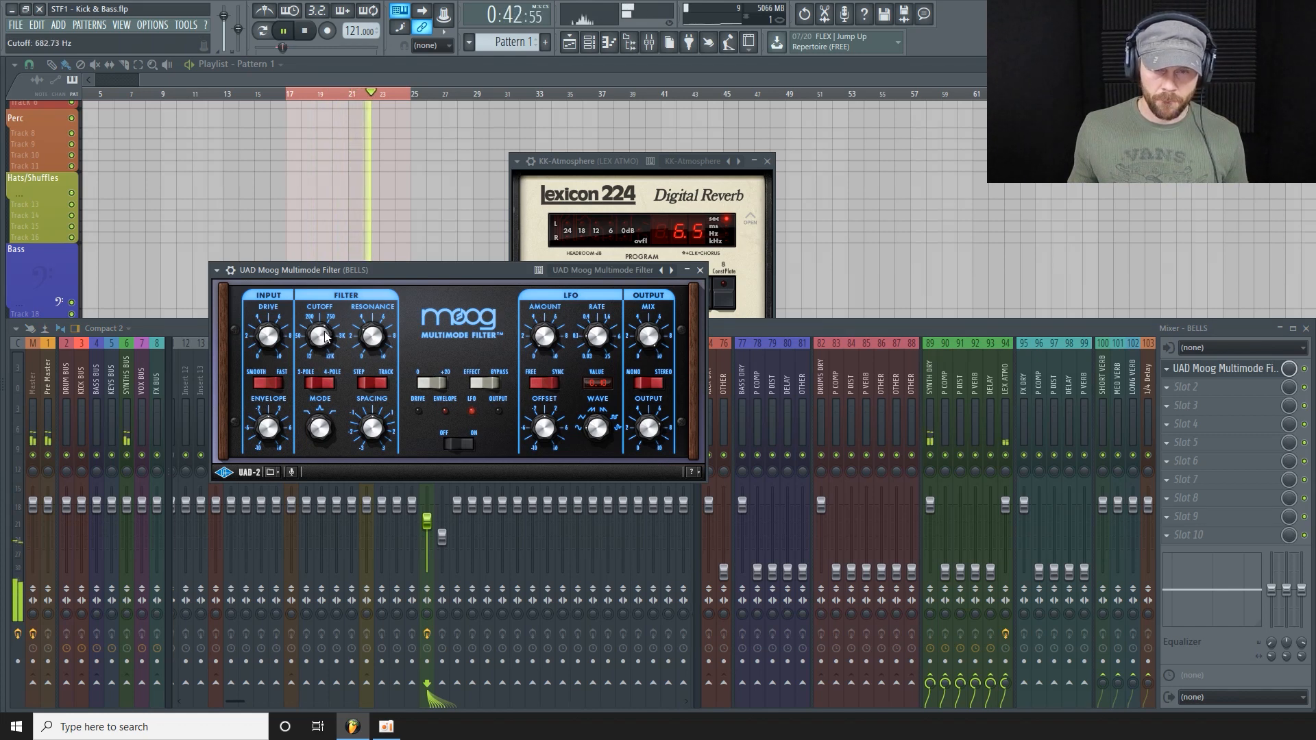
drag(325, 335, 324, 337)
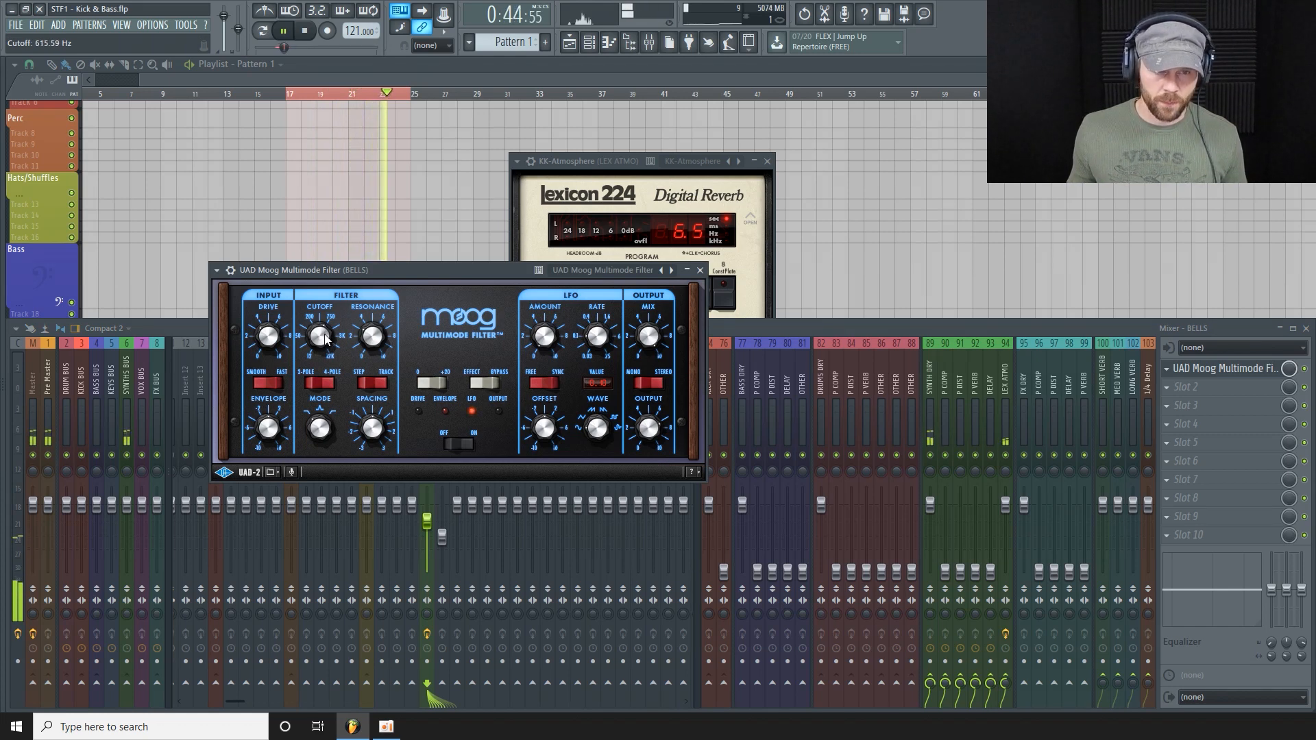
drag(630, 162, 770, 130)
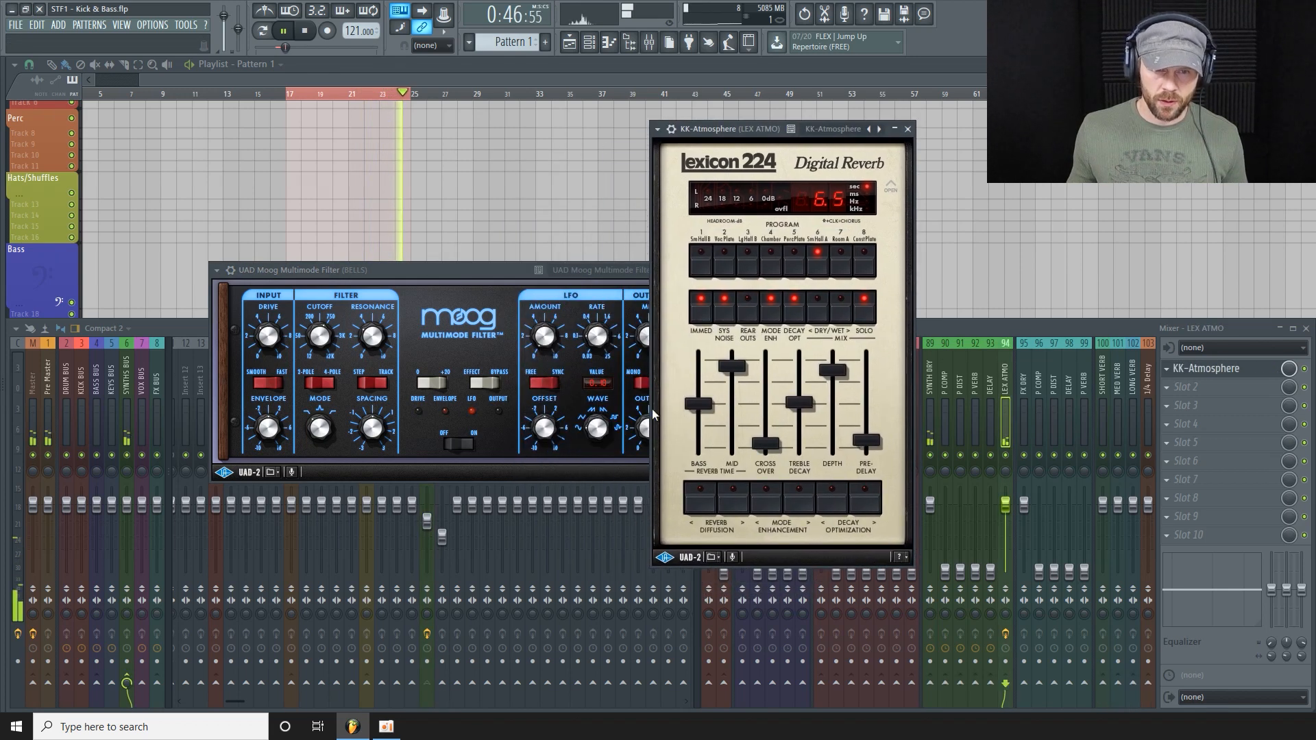
Step: Lower the Lexicon 224's depth and bass reverb time, set its mid reverb time to about 3.8 s, and stop playback
drag(833, 371, 836, 403)
drag(710, 404, 711, 428)
drag(731, 367, 726, 403)
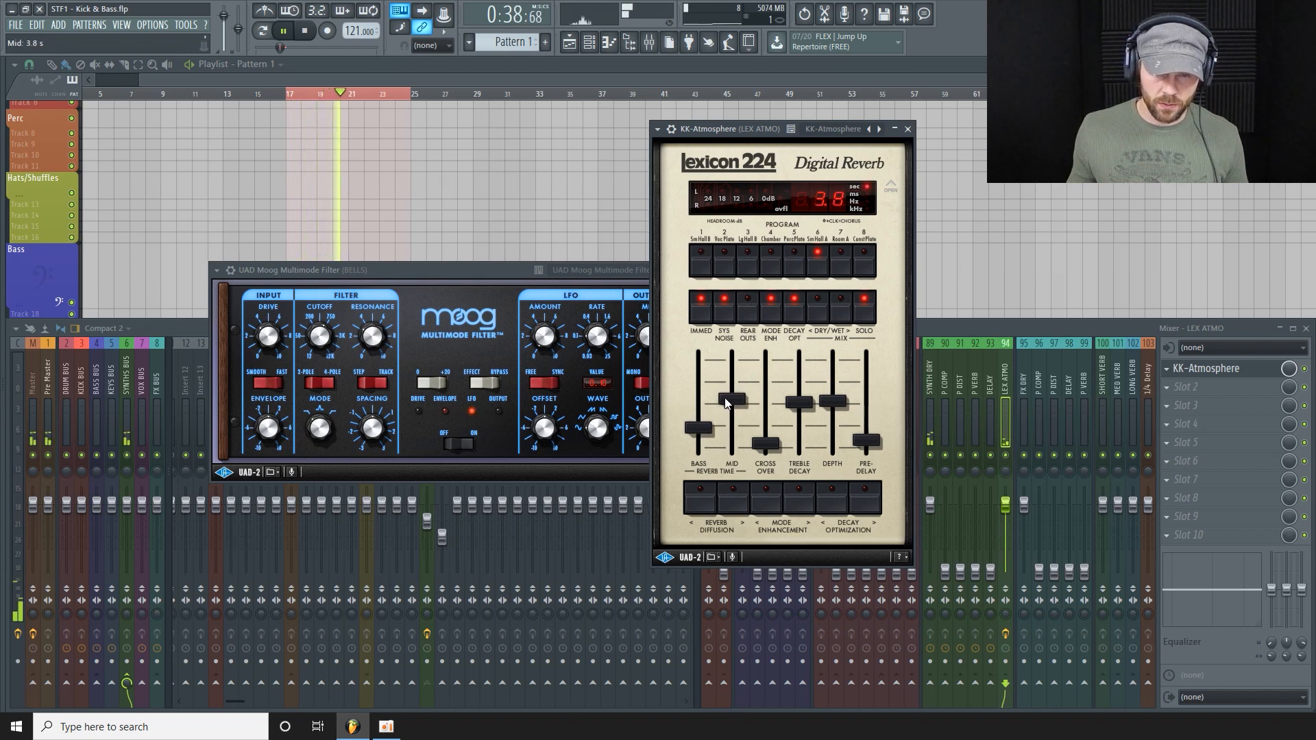
click(836, 407)
click(731, 403)
drag(731, 403, 731, 405)
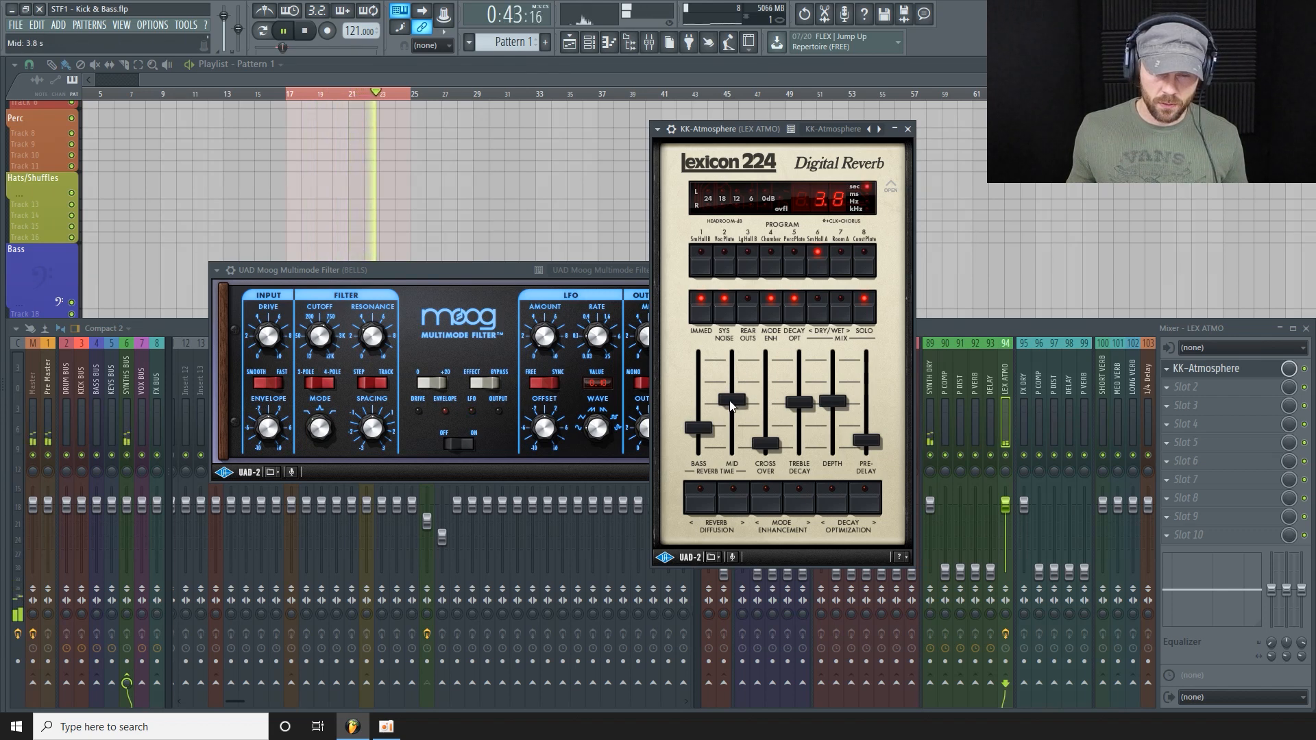
click(964, 326)
key(space)
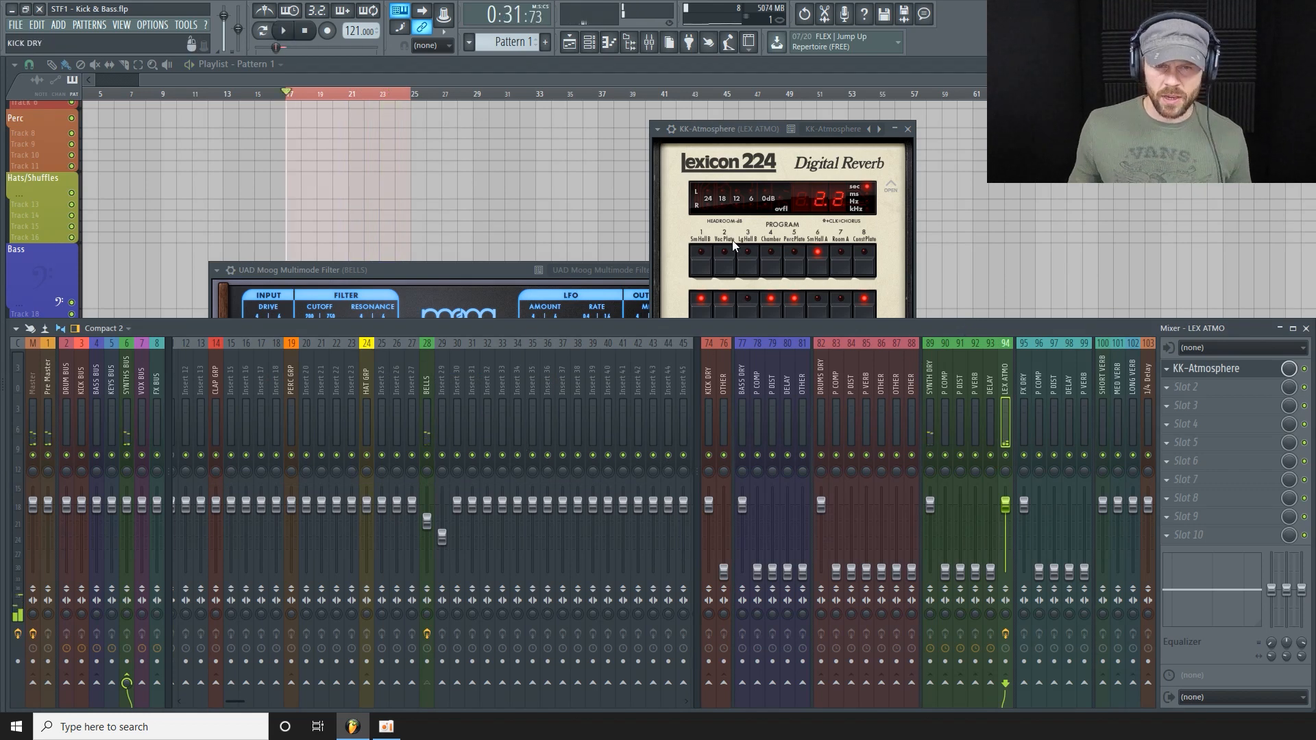
Step: Play the loop with the BELLS mixer track selected to check how the LEX ATMO reverb send sounds
click(759, 129)
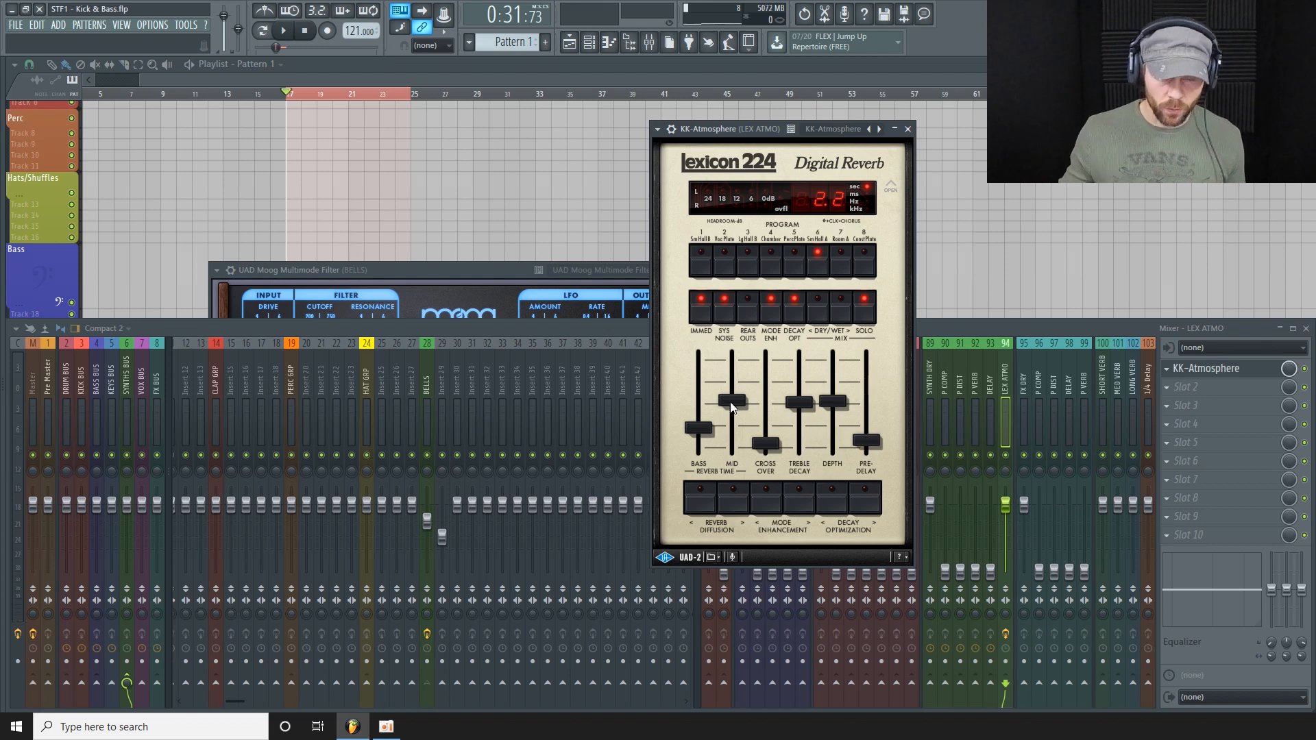
click(433, 386)
key(space)
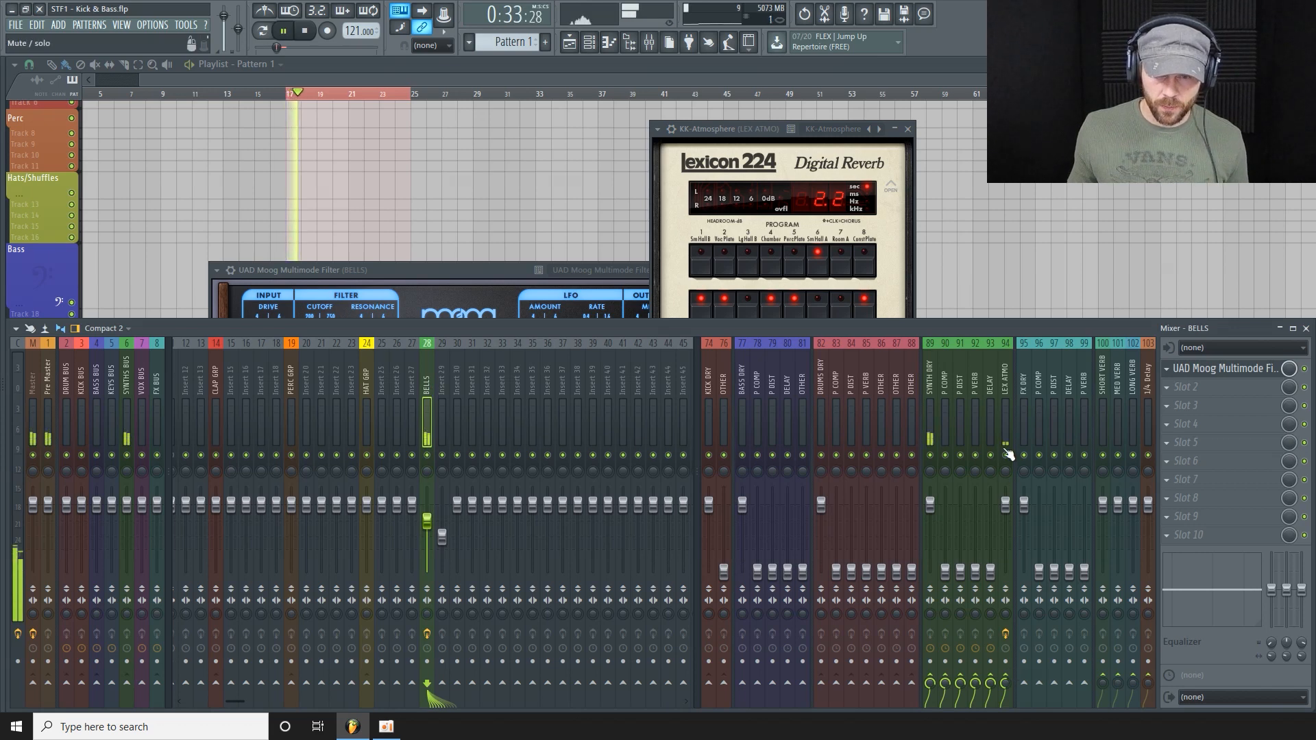
key(space)
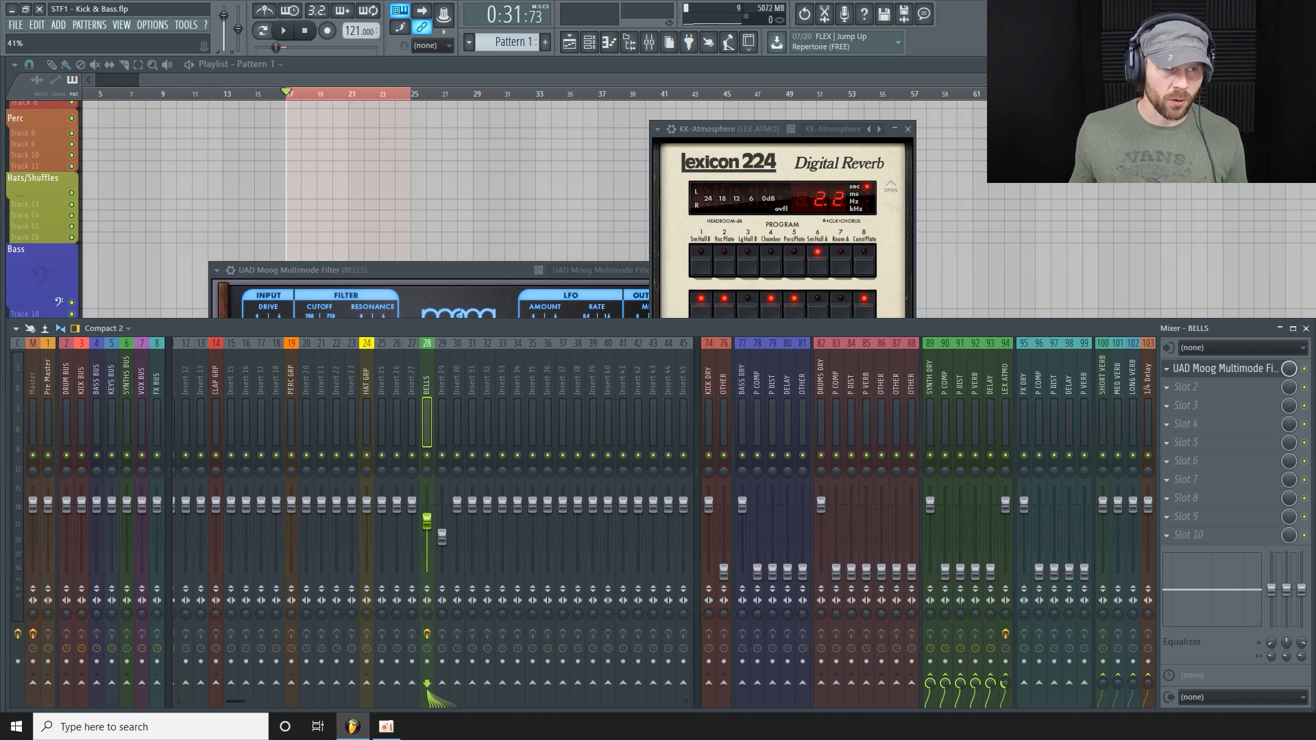
key(space)
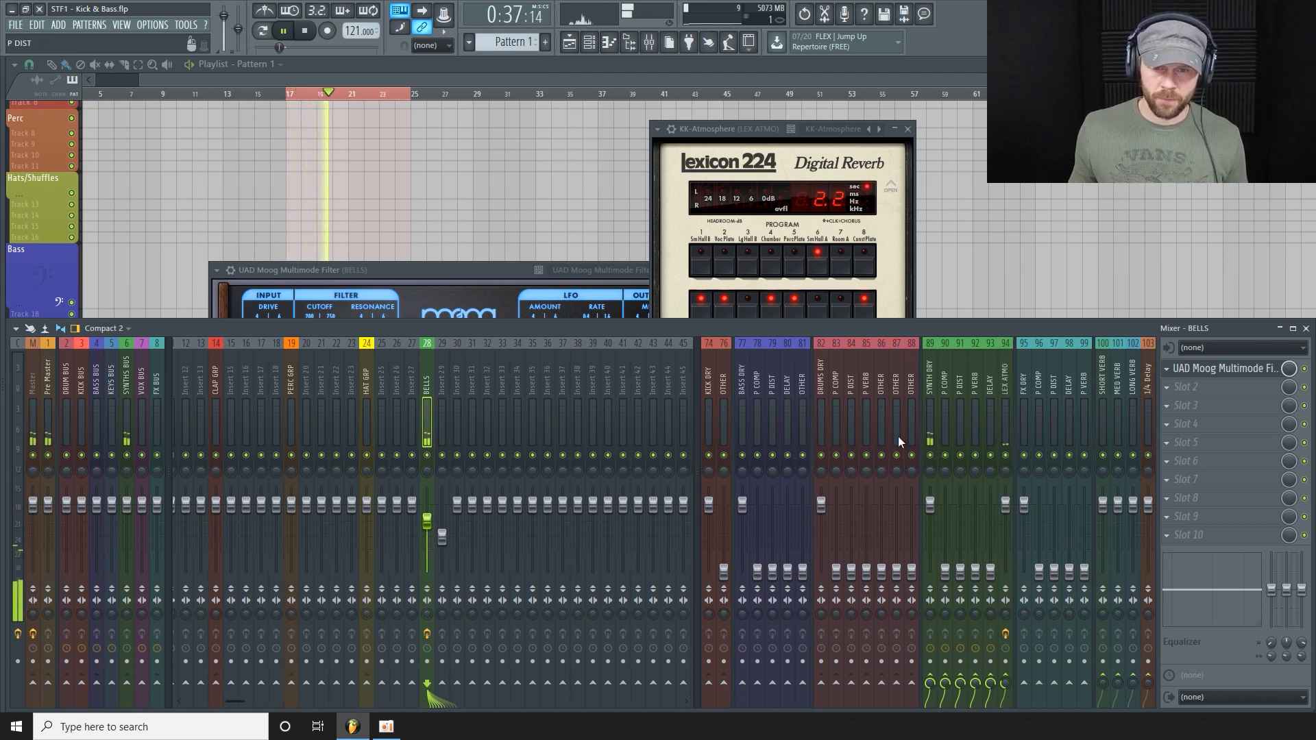
Step: Set the Moog filter's cutoff on BELLS to about 436 Hz, stop playback, and close both effect windows and the mixer
drag(426, 280, 483, 212)
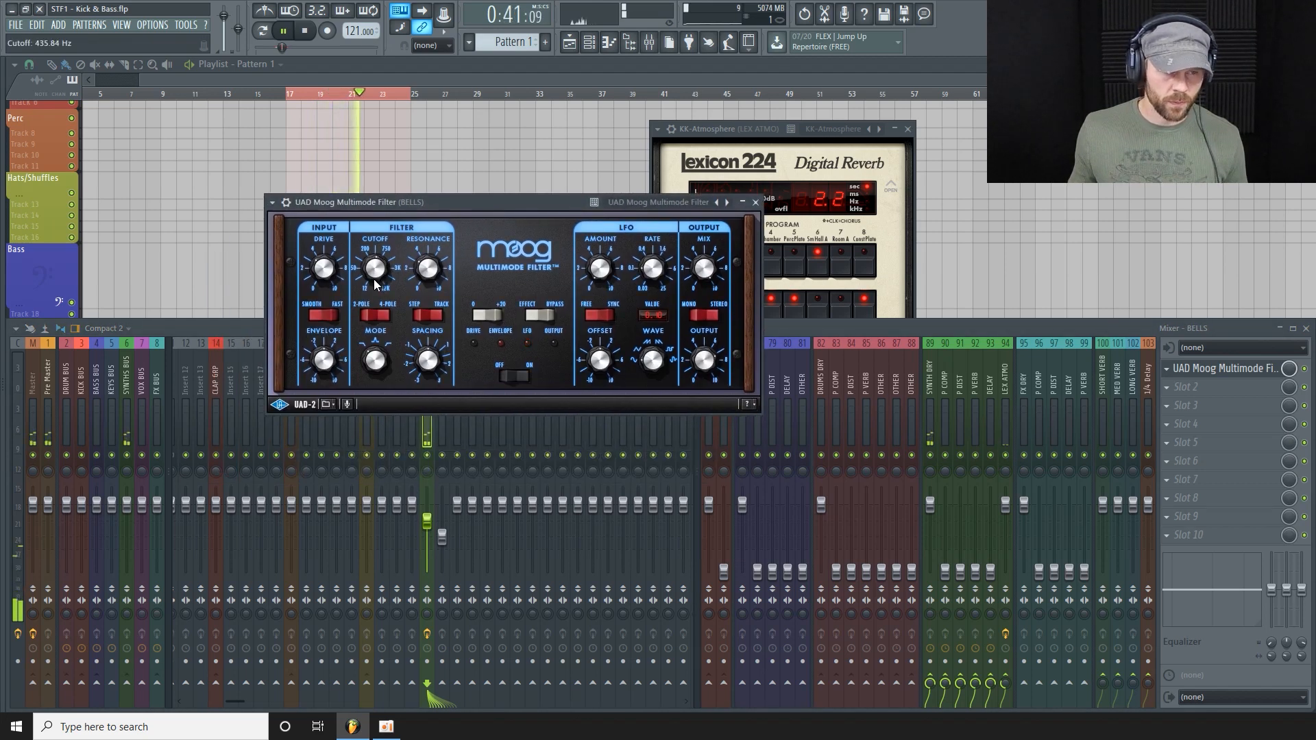
key(space)
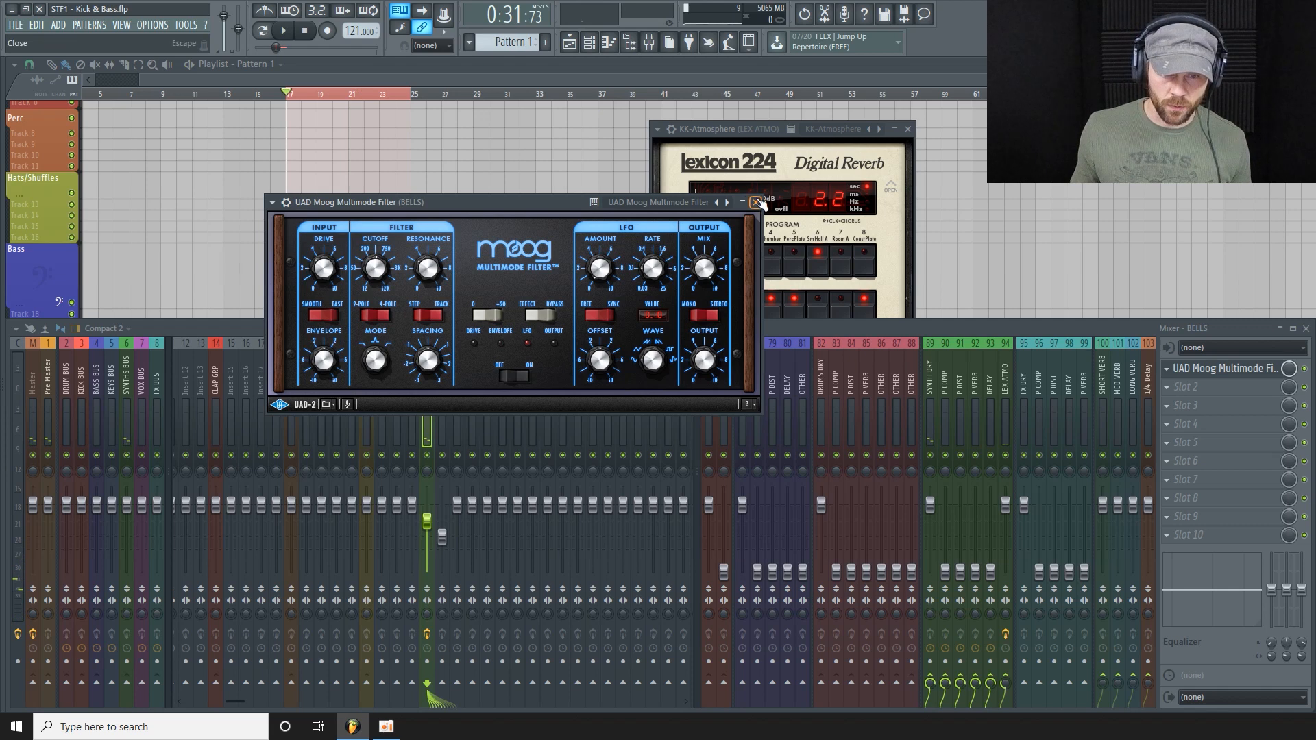
click(755, 203)
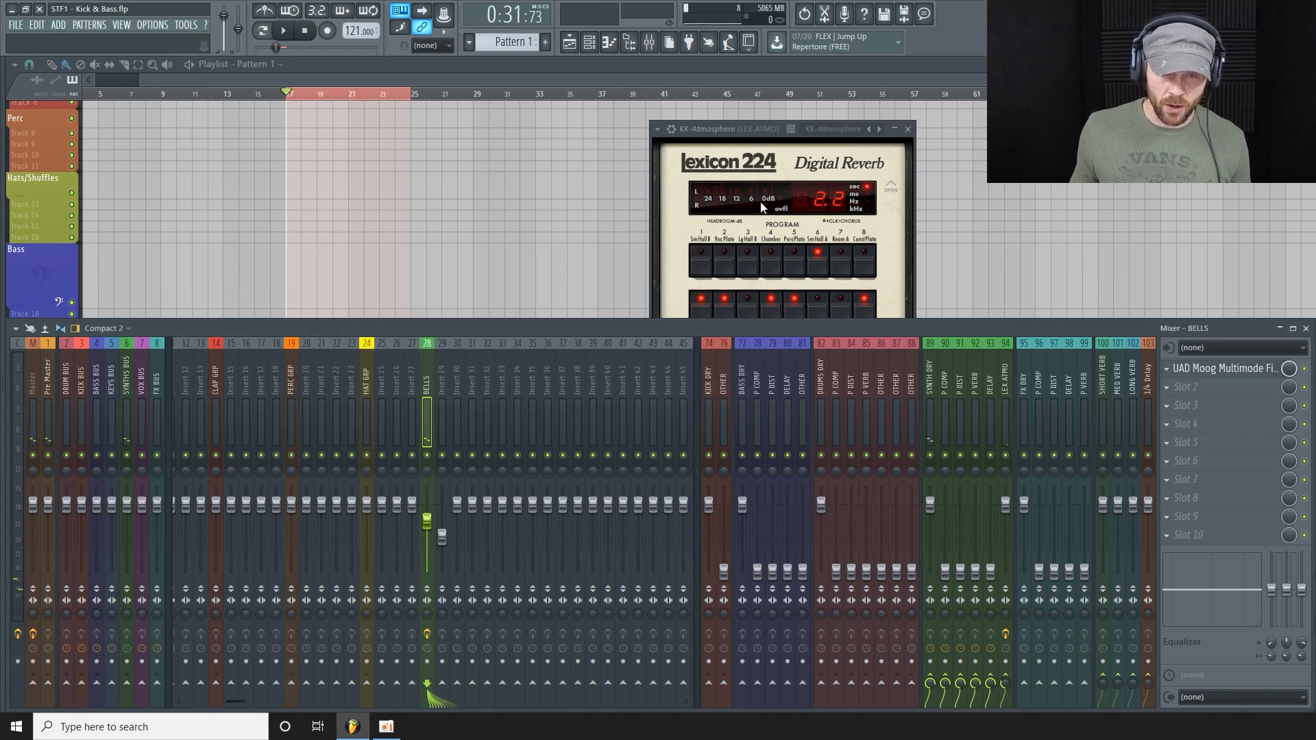
click(908, 129)
key(F9)
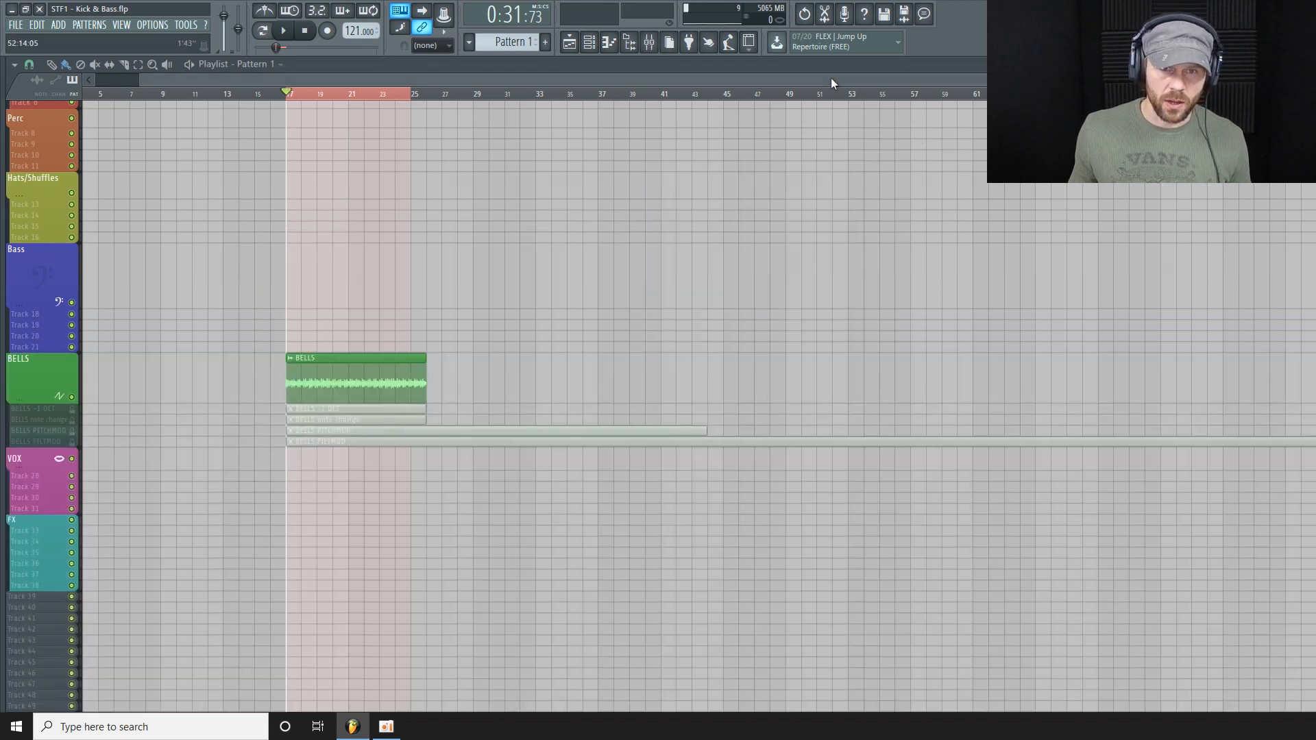
Step: Open the KICK channel's sampler, preview its sample, and view its volume envelope settings
scroll(63, 370, up, 4)
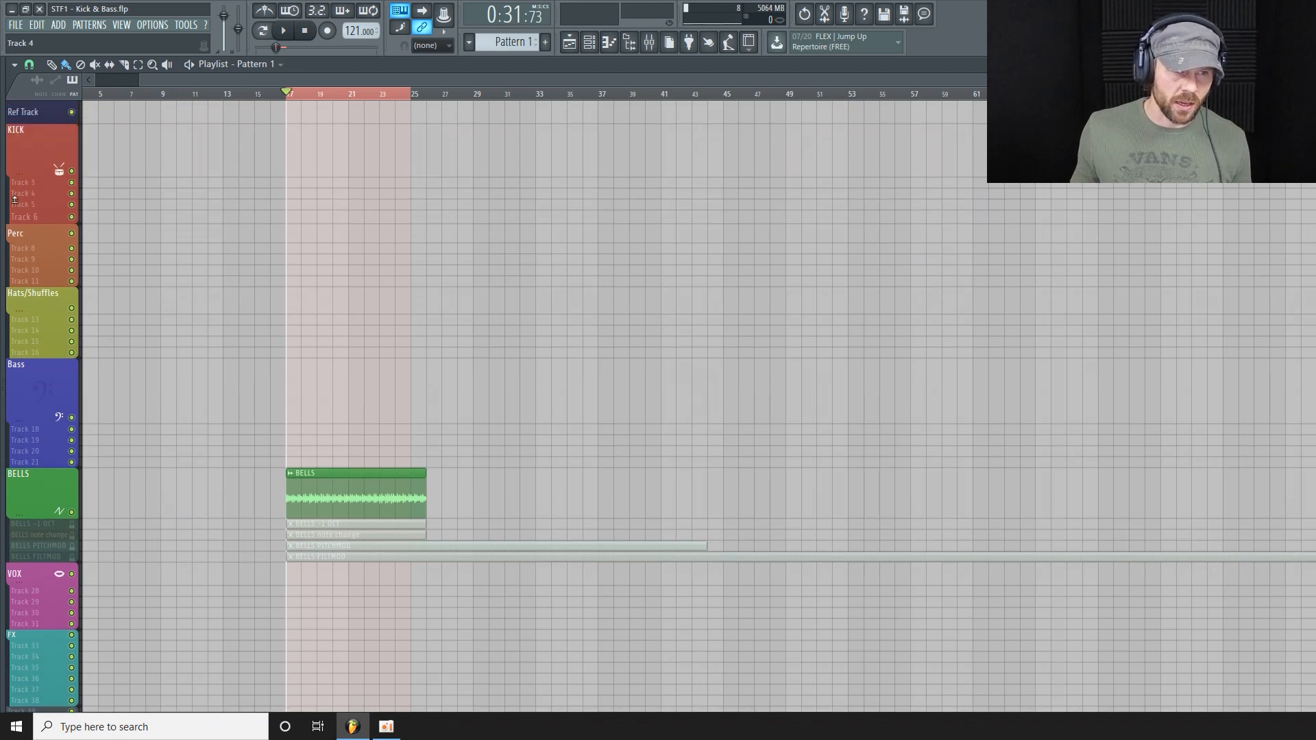
scroll(95, 137, up, 2)
click(608, 43)
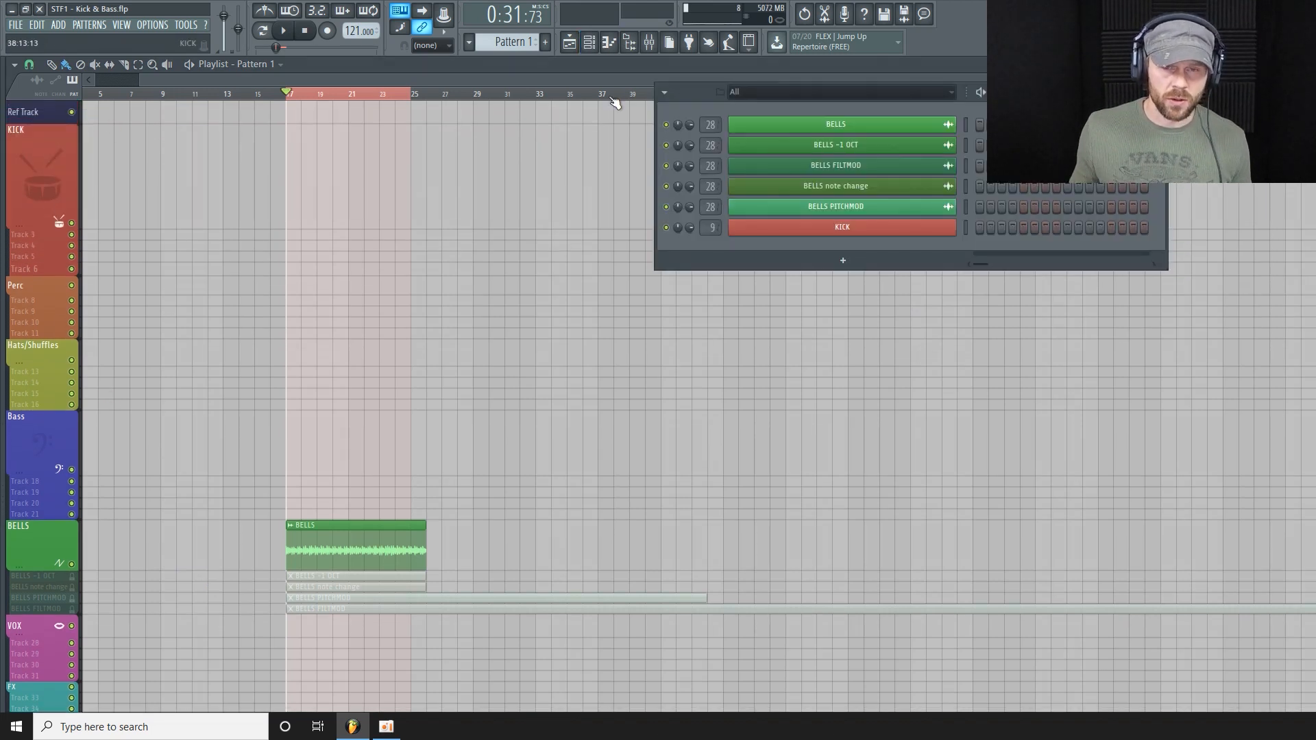
click(867, 231)
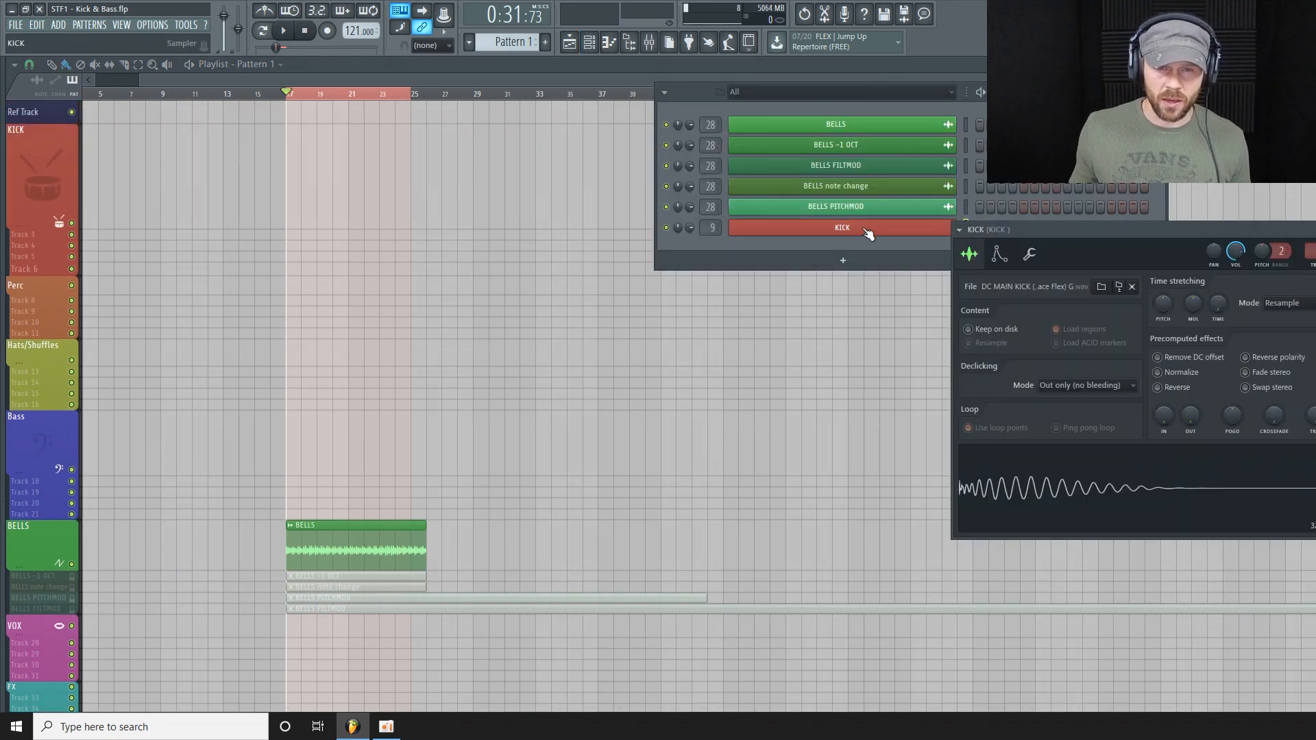
click(1036, 497)
drag(1109, 234, 830, 257)
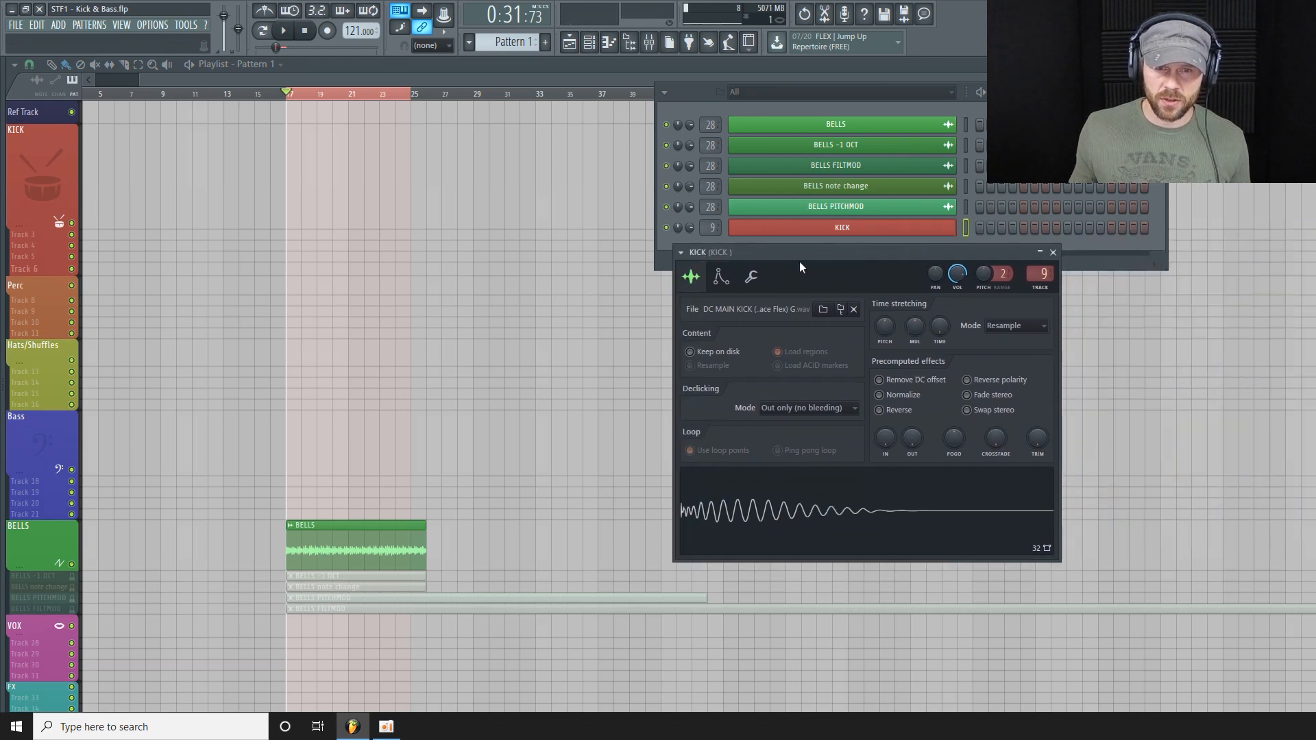
click(691, 98)
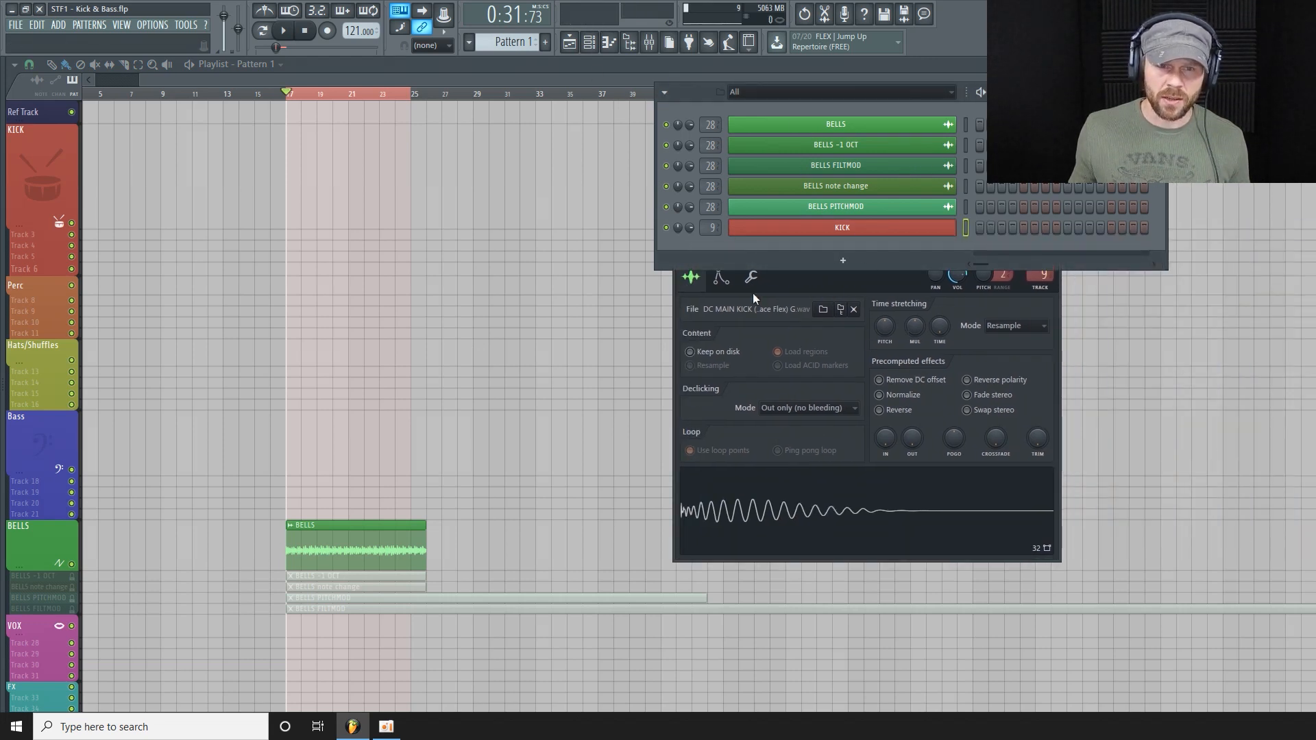
click(722, 277)
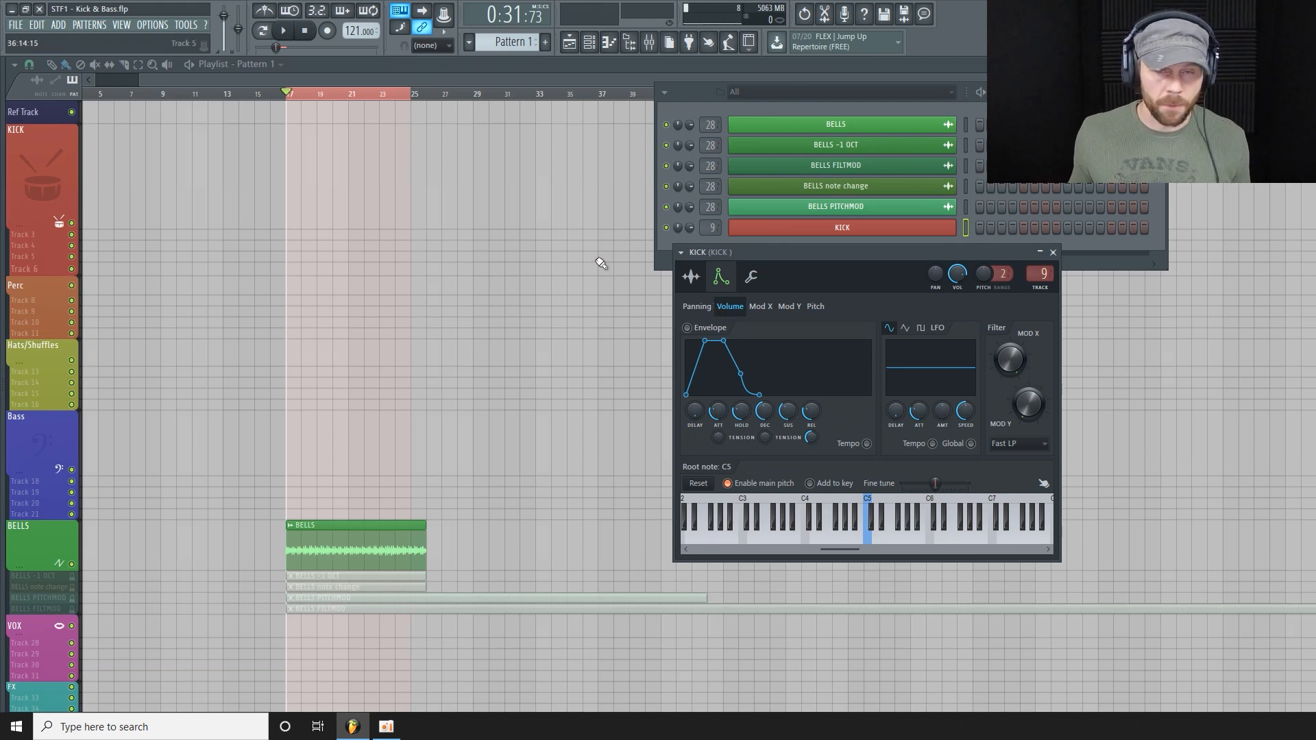
Step: Paint one-bar Pattern 1 clips along the KICK playlist track from bar 17 up to bar 25
drag(341, 197, 301, 165)
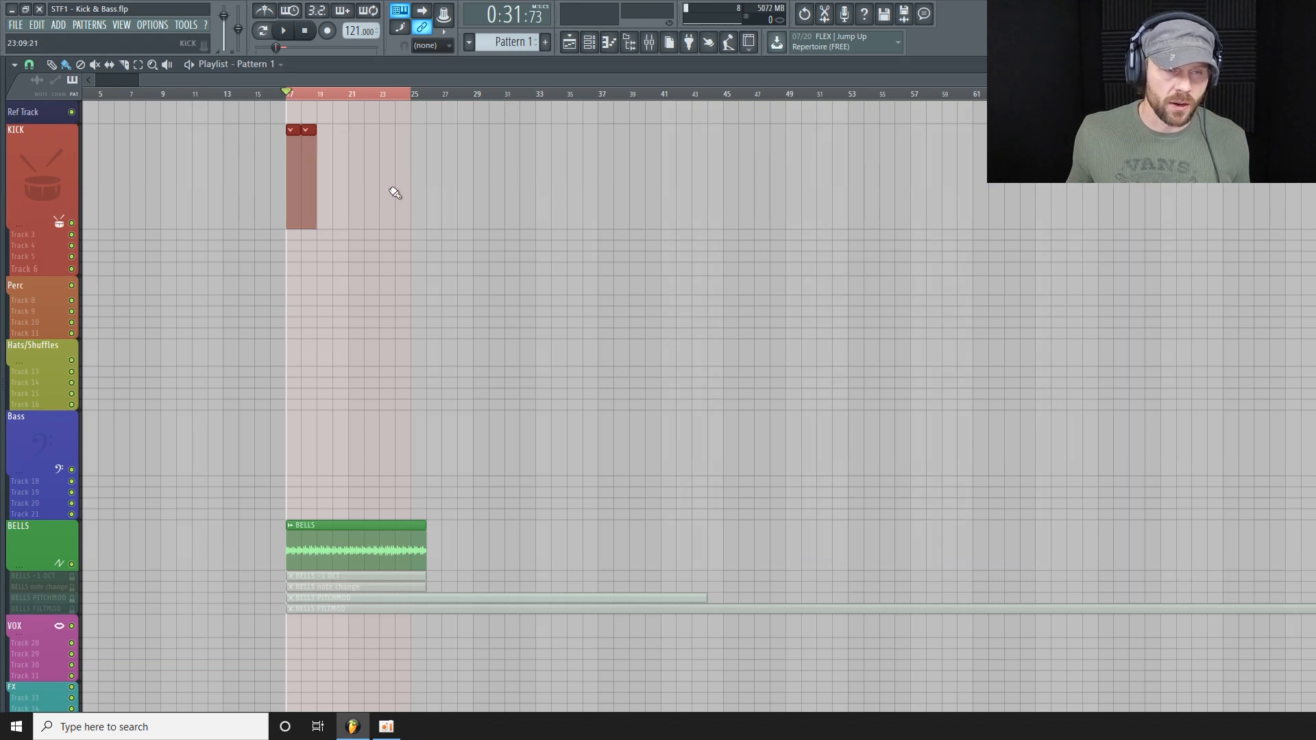
right_click(310, 168)
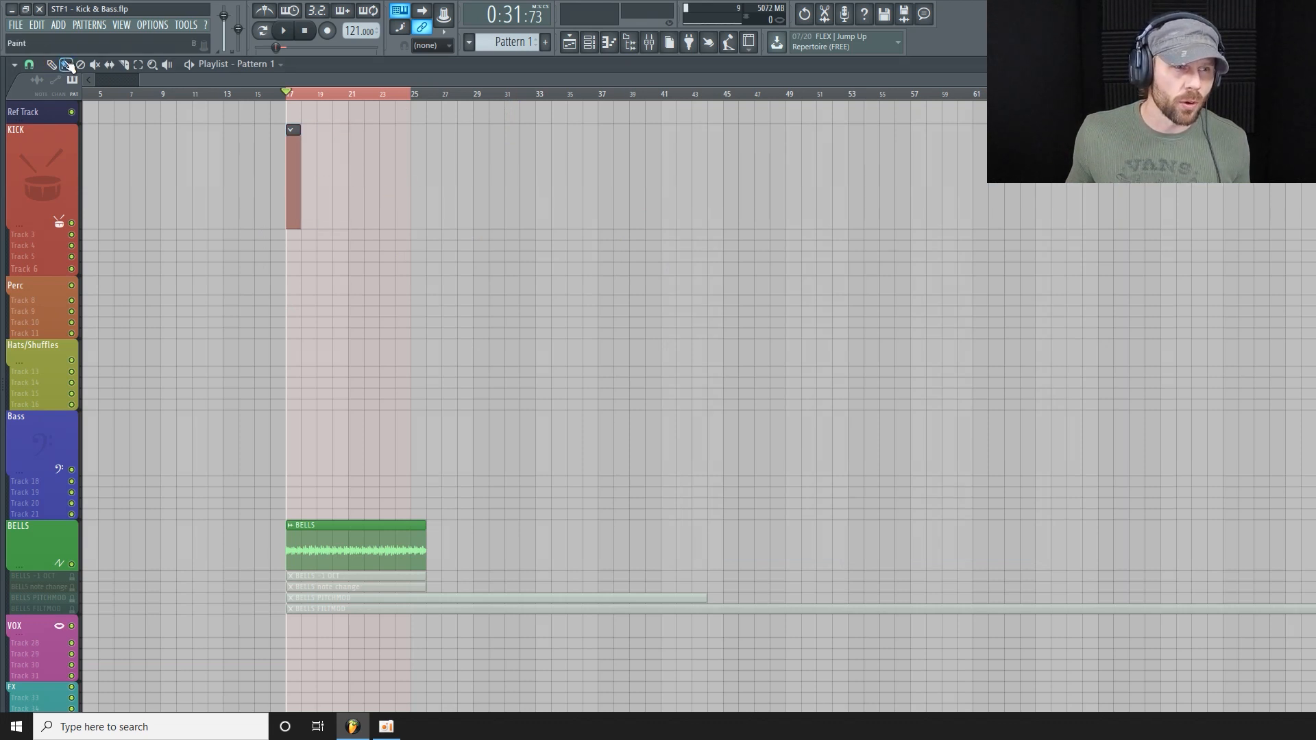
drag(315, 170, 425, 214)
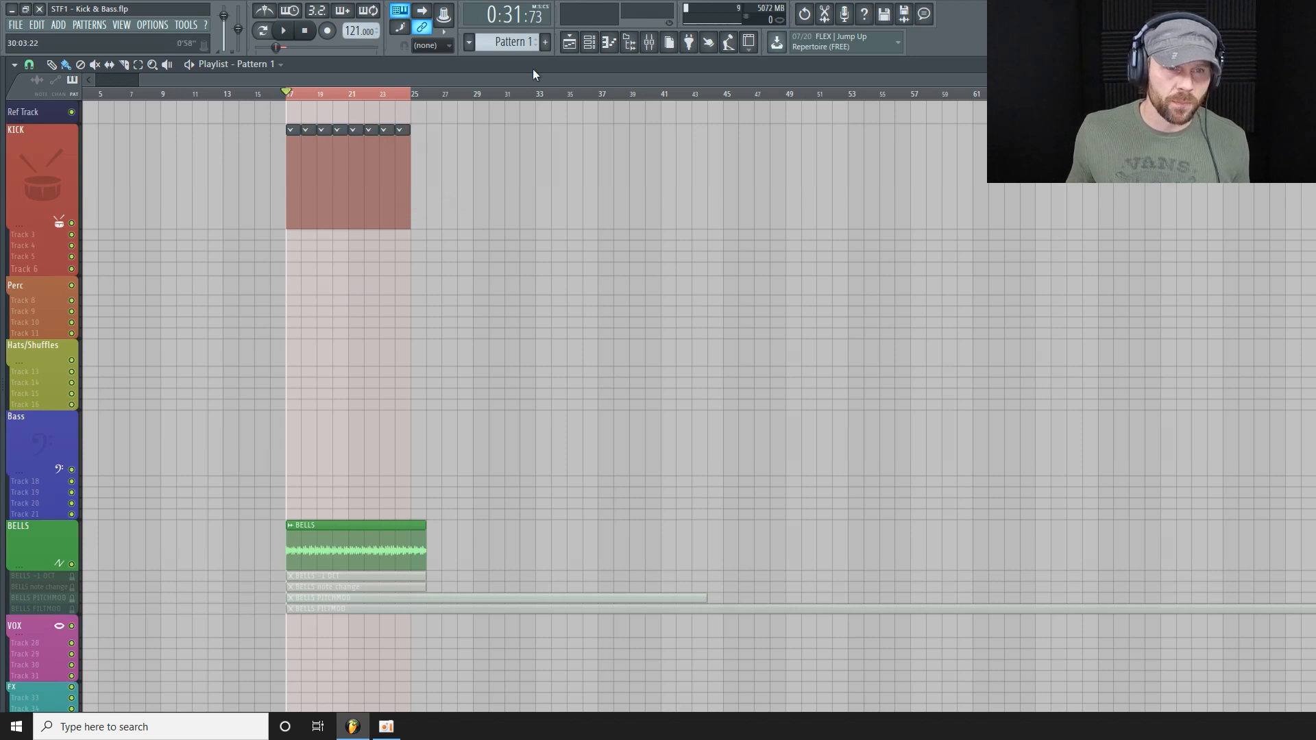
Step: Add four C5 notes to the KICK channel in Pattern 1, one on each beat of bar 1, and audition them
click(595, 45)
right_click(912, 233)
click(977, 230)
right_click(914, 234)
click(984, 231)
click(50, 230)
click(68, 224)
click(150, 225)
click(240, 225)
click(326, 225)
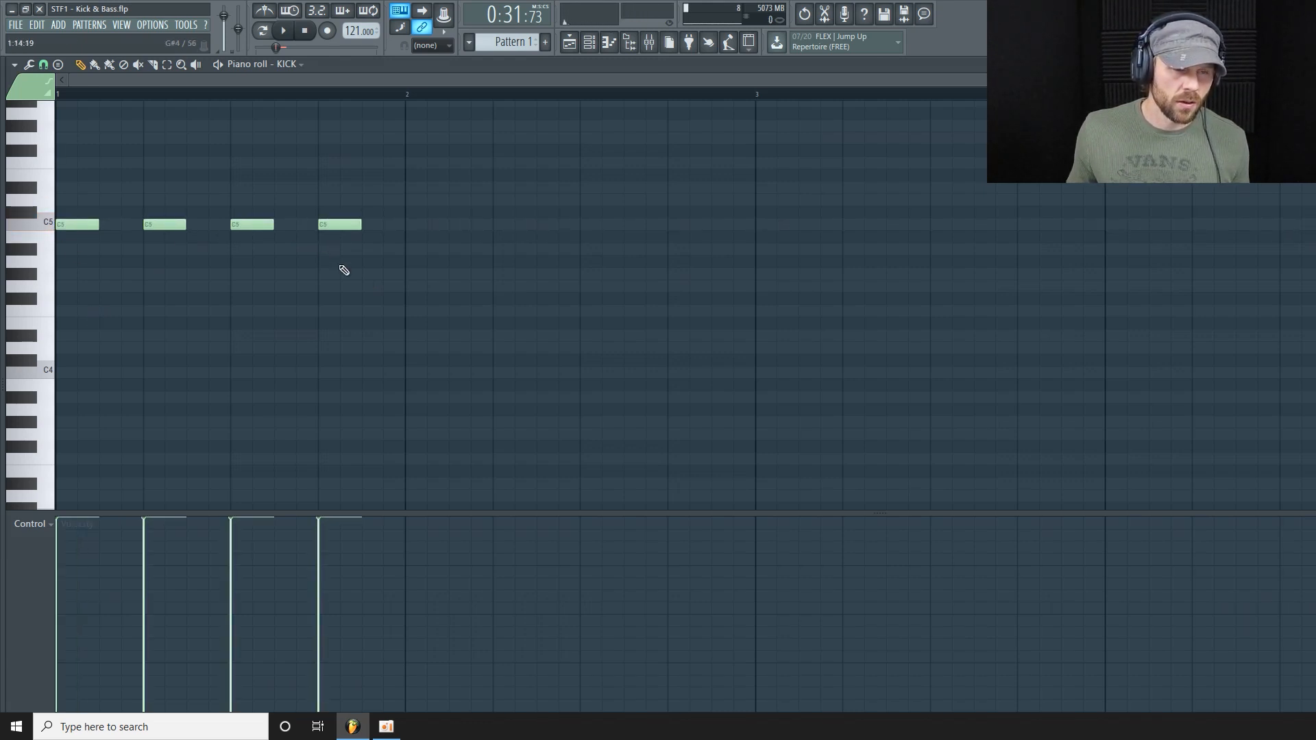
key(space)
key(space)
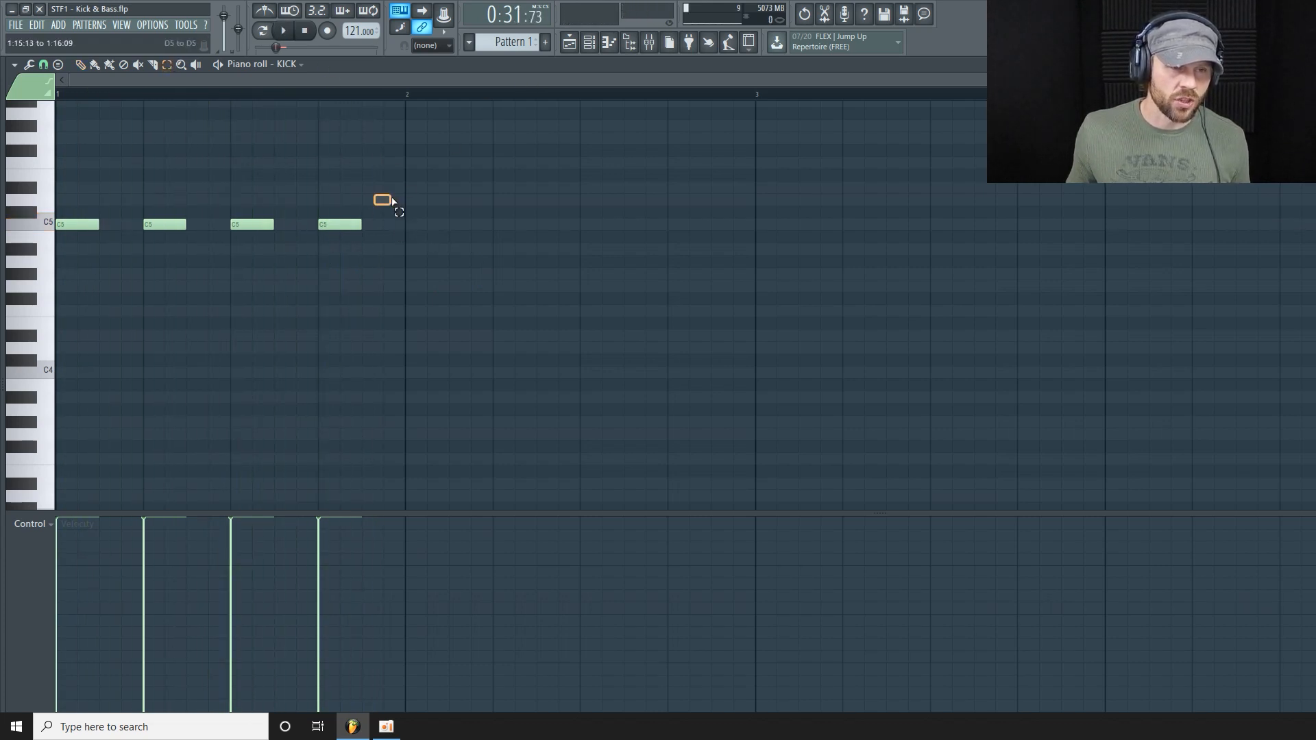
Step: Transpose all four kick notes down to A#4, audition them, and return to the playlist
key(ctrl+a)
drag(80, 234, 72, 258)
key(space)
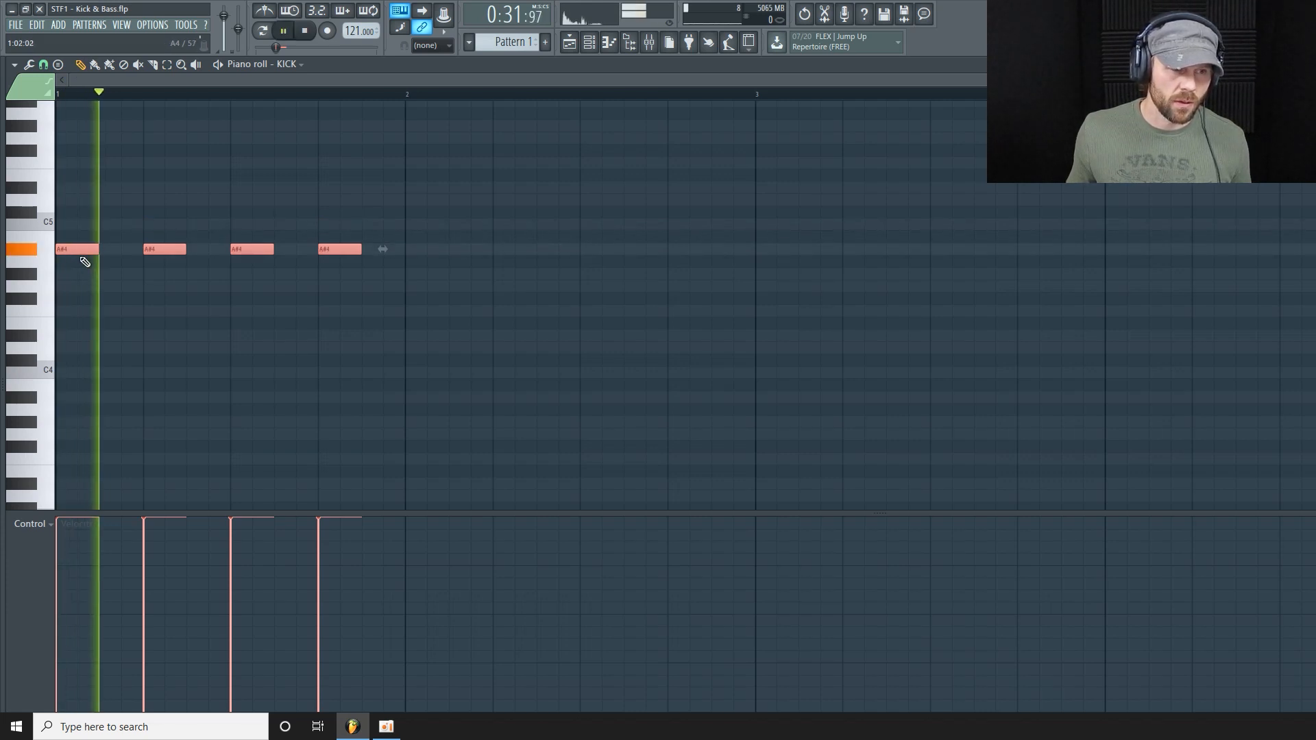
mouse_move(72, 257)
mouse_down()
mouse_move(67, 226)
mouse_move(58, 262)
mouse_up()
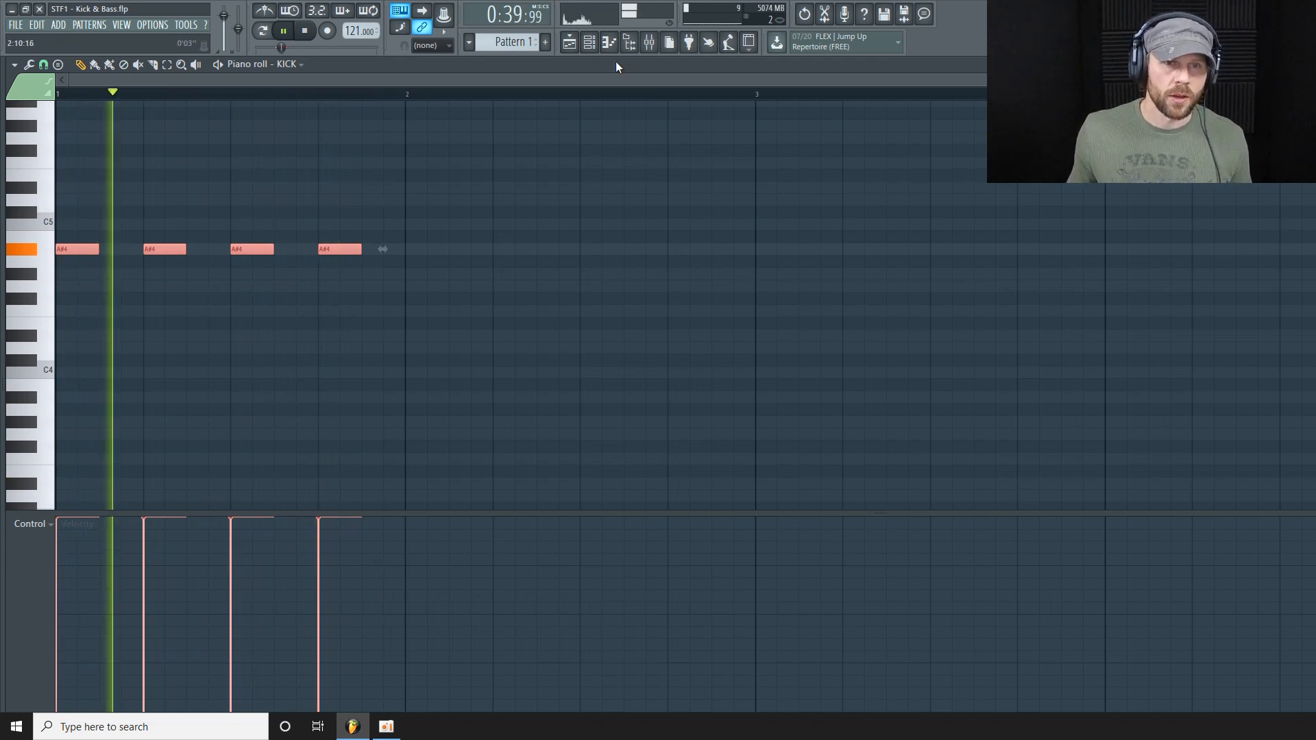
key(space)
click(589, 42)
click(571, 42)
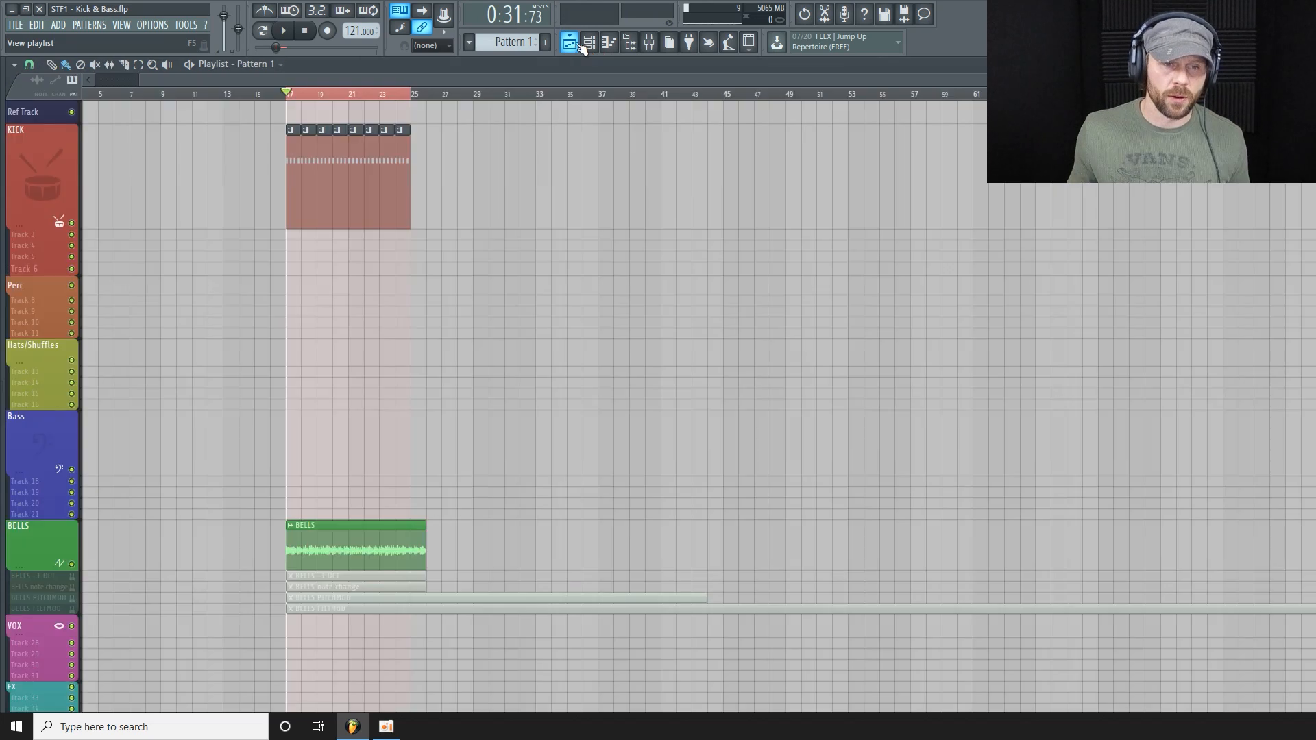
Step: Rename Pattern 1 as KICK and give it a red color
click(290, 129)
click(352, 192)
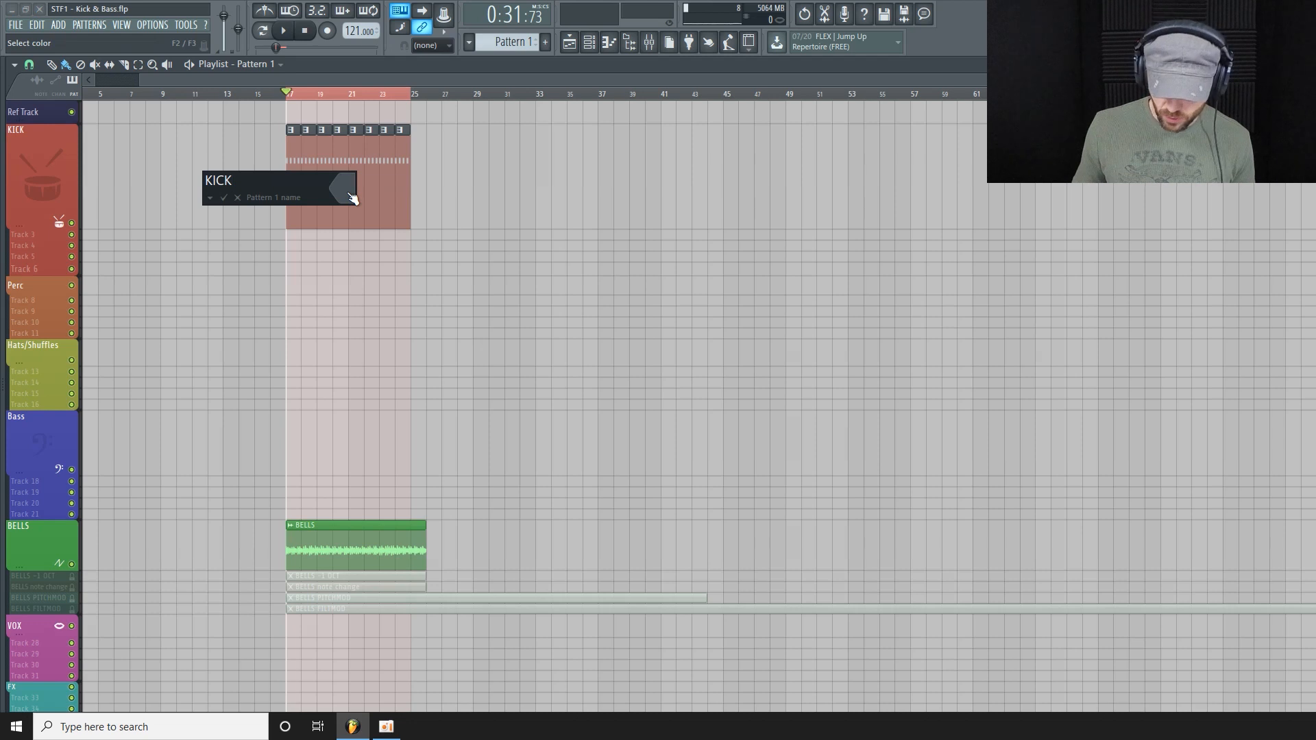
click(351, 197)
click(526, 178)
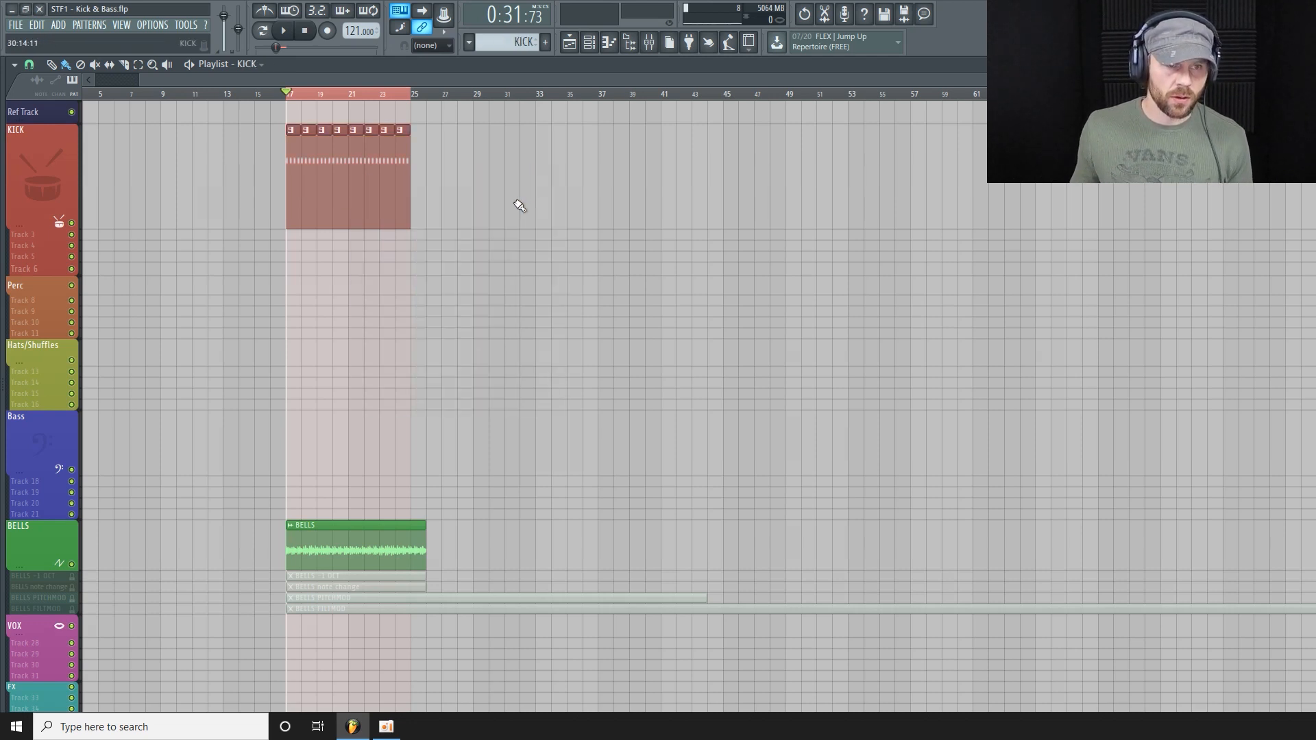
click(291, 129)
click(326, 183)
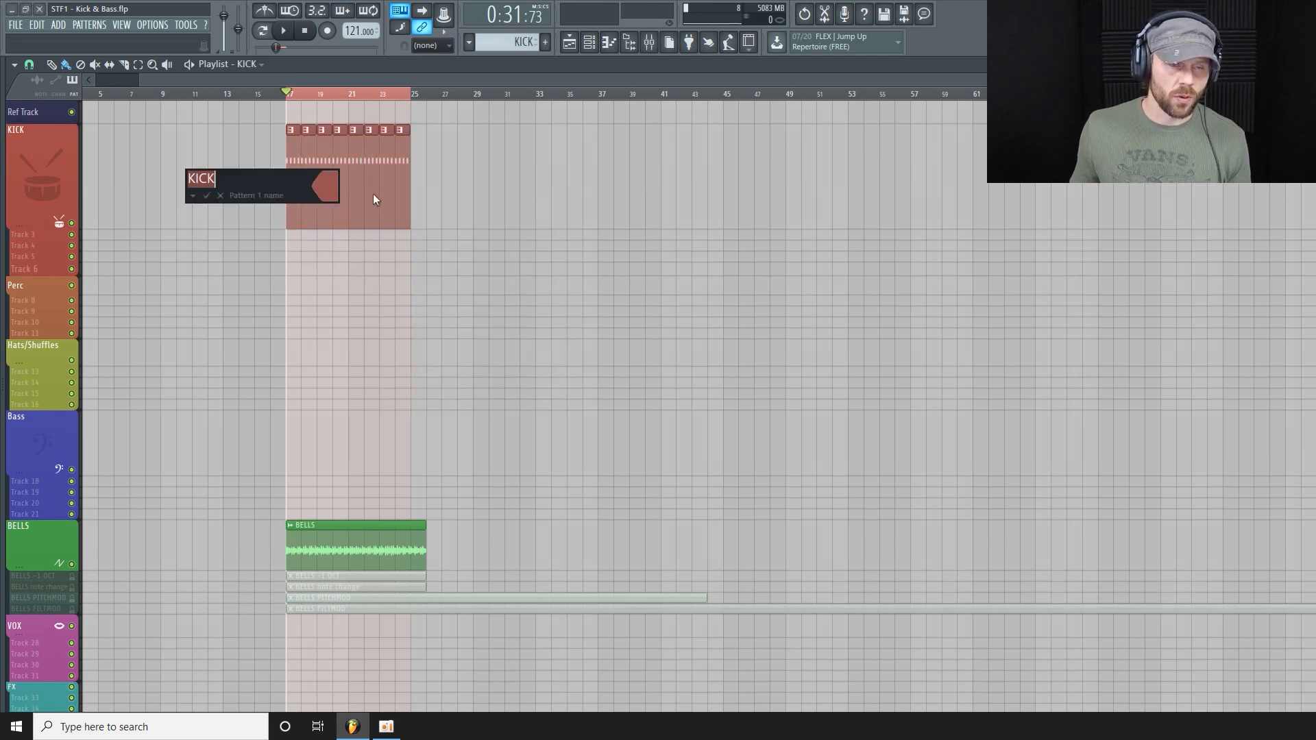
click(336, 187)
click(509, 176)
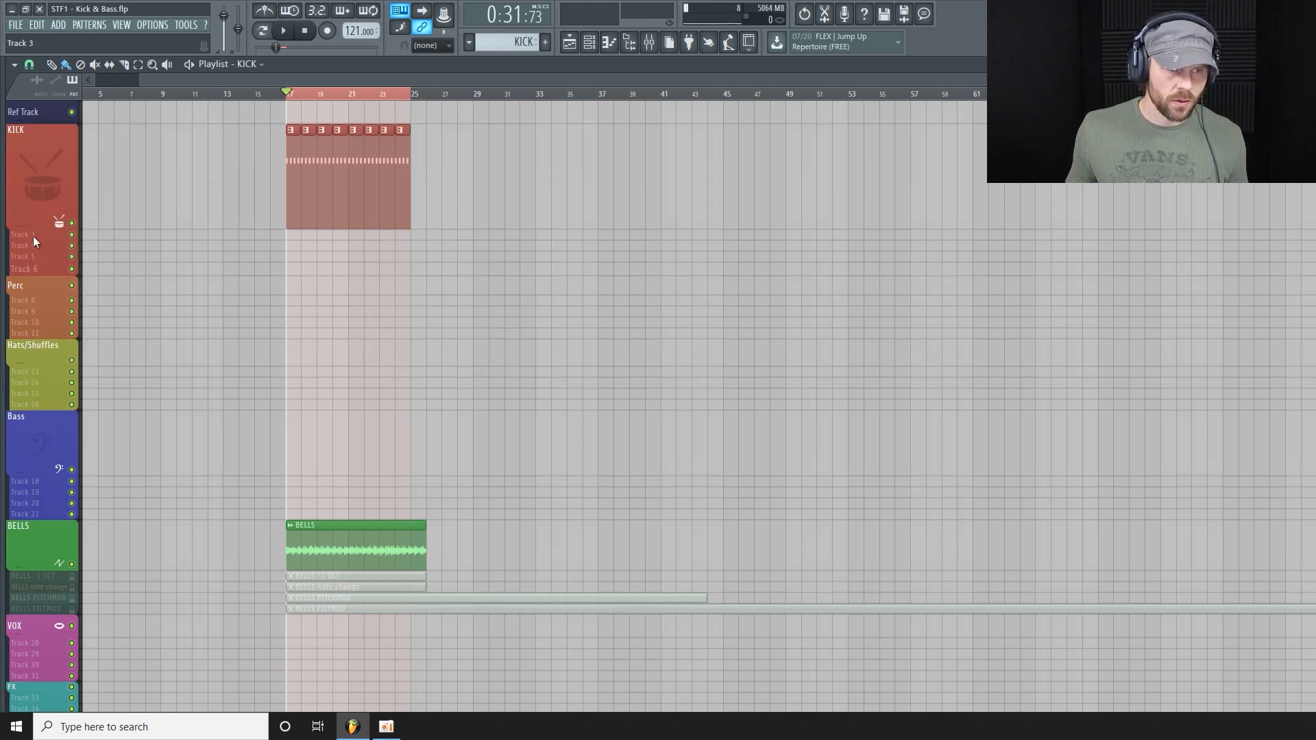
Step: Reduce the KICK playlist track's height and switch to the empty Pattern 2
drag(34, 227, 37, 186)
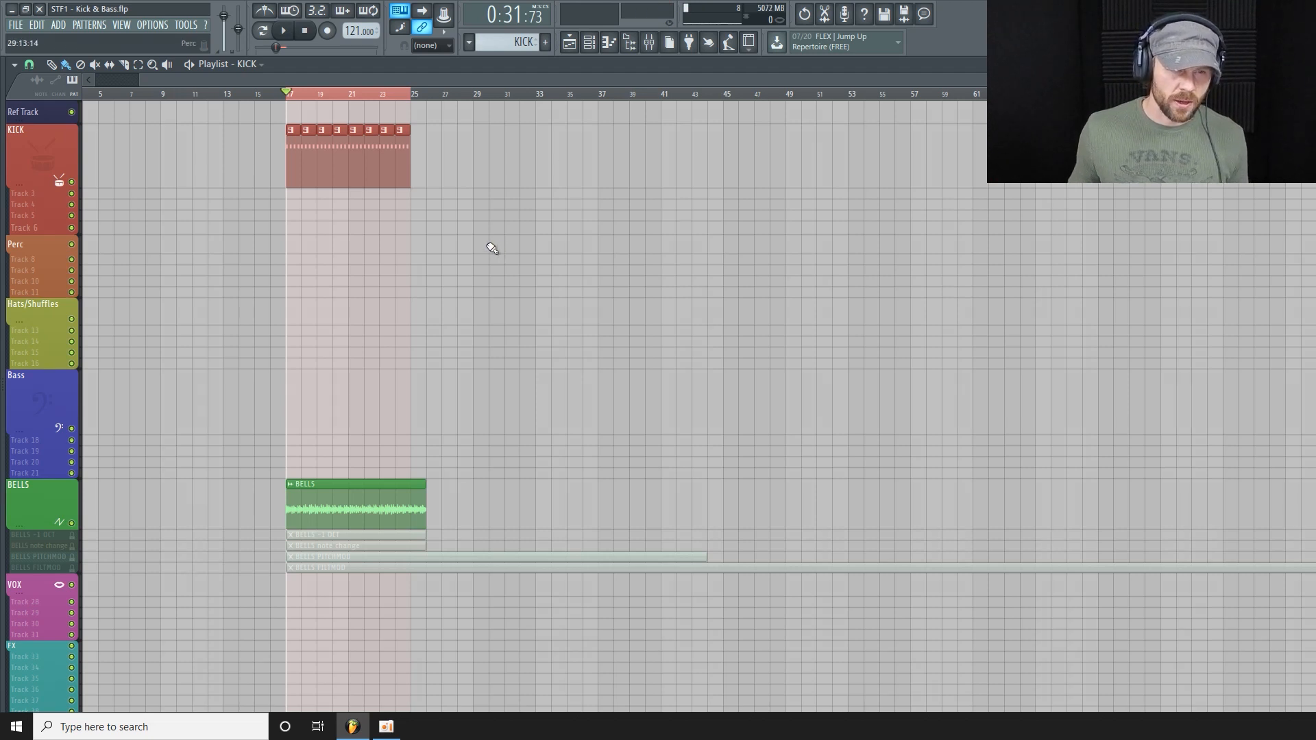
scroll(244, 323, down, 3)
scroll(244, 323, up, 2)
scroll(528, 39, down, 1)
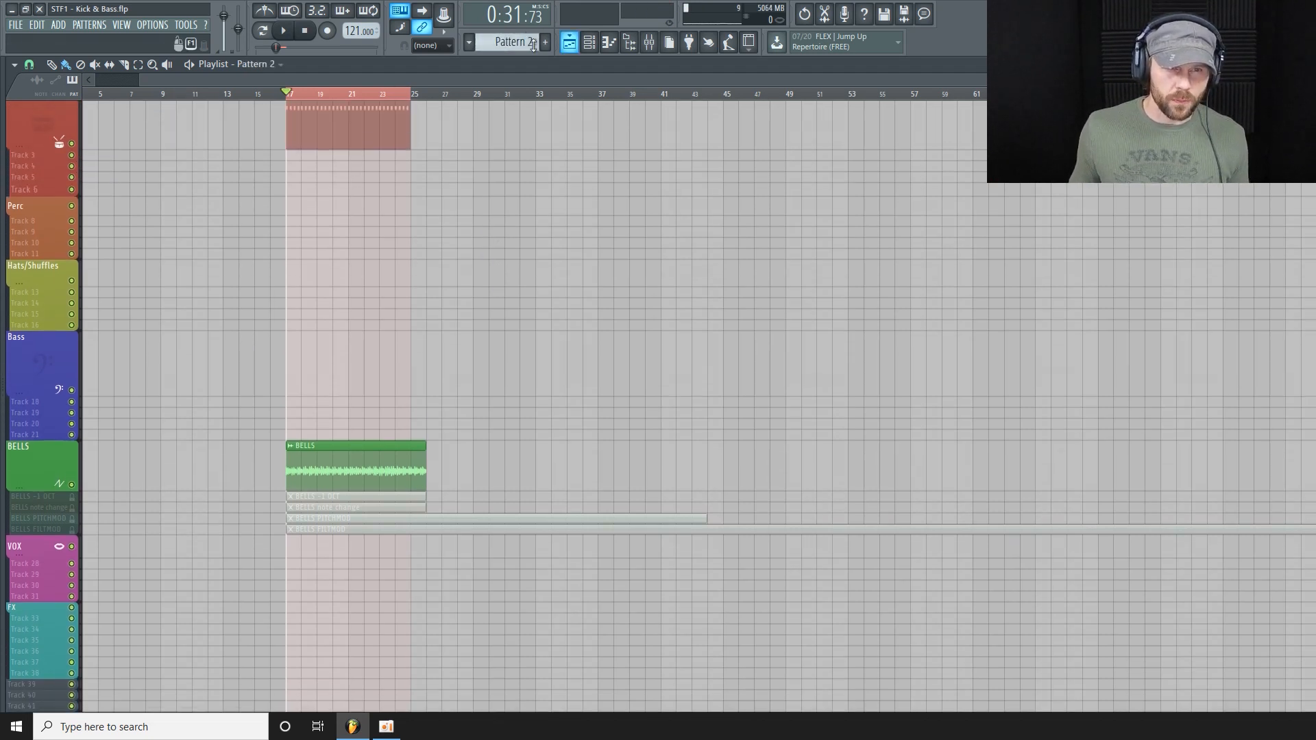
Step: Add a Reaktor5 channel and load Monark.ens from its Player library
click(588, 42)
click(854, 266)
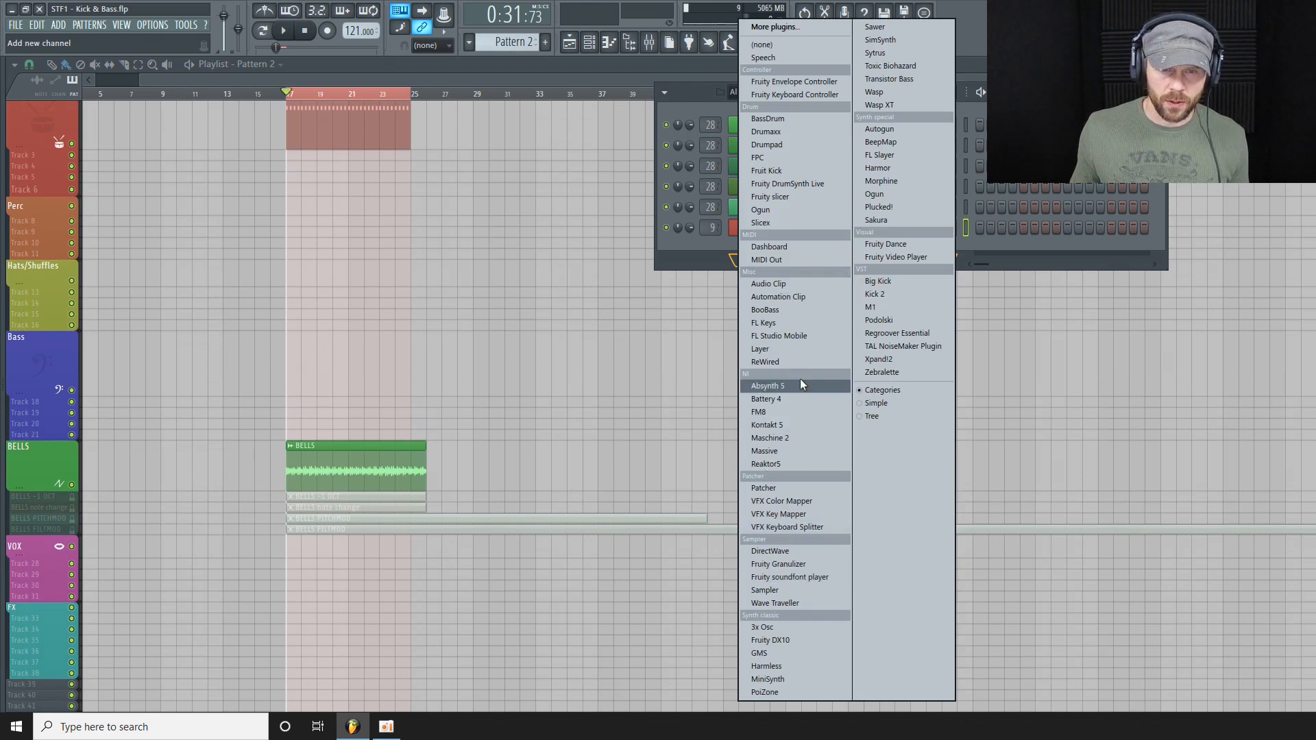
click(806, 464)
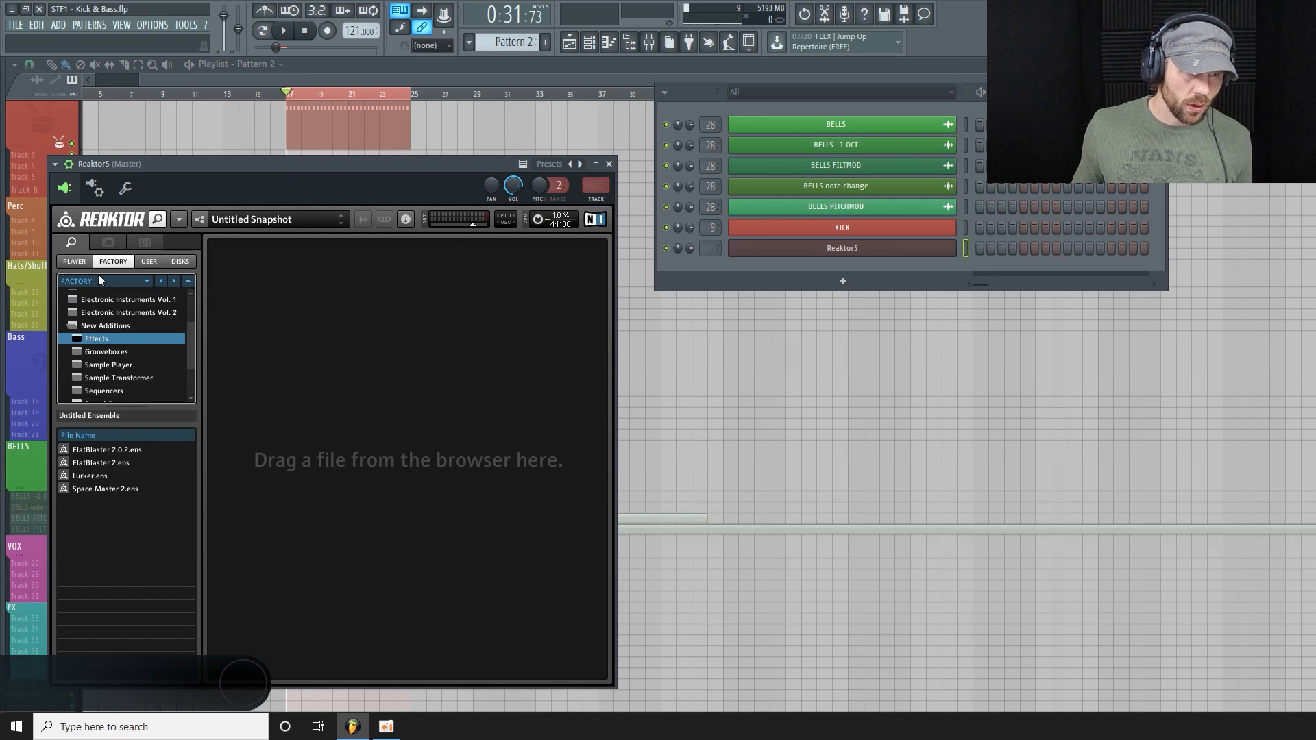
click(78, 261)
double_click(88, 450)
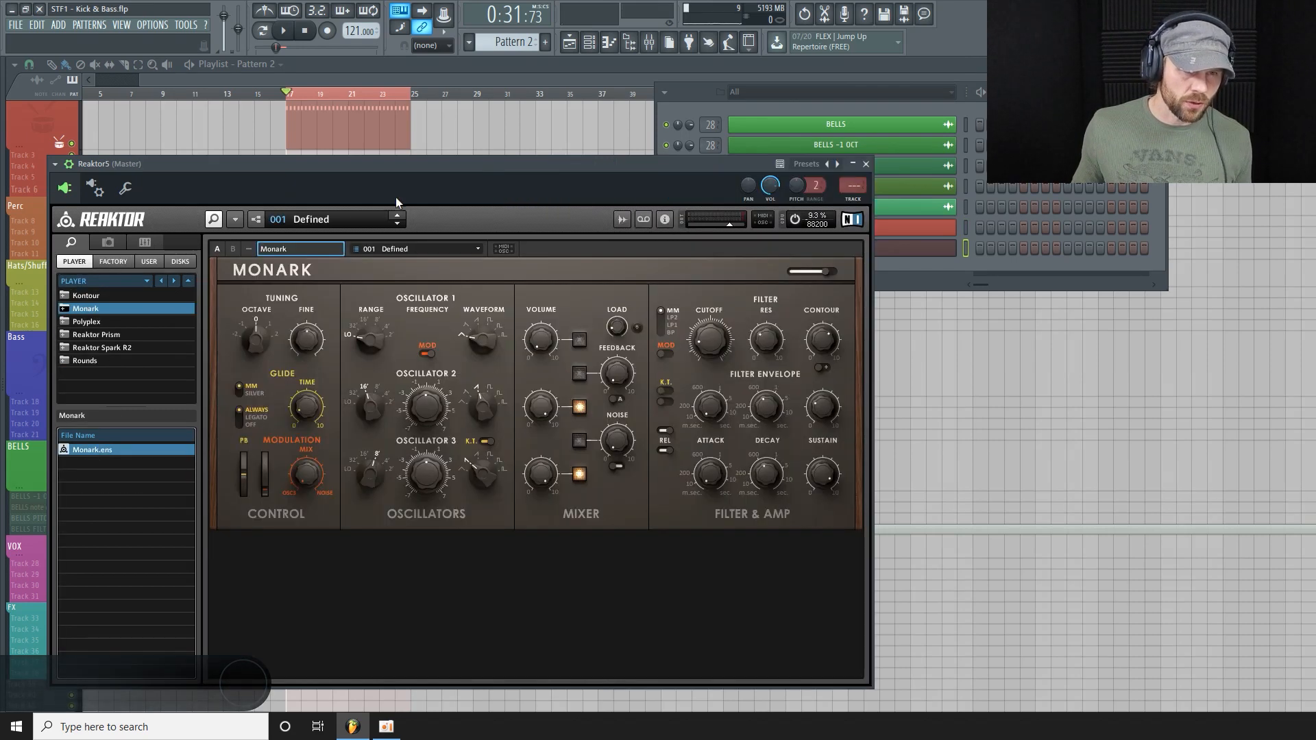
drag(379, 166, 595, 237)
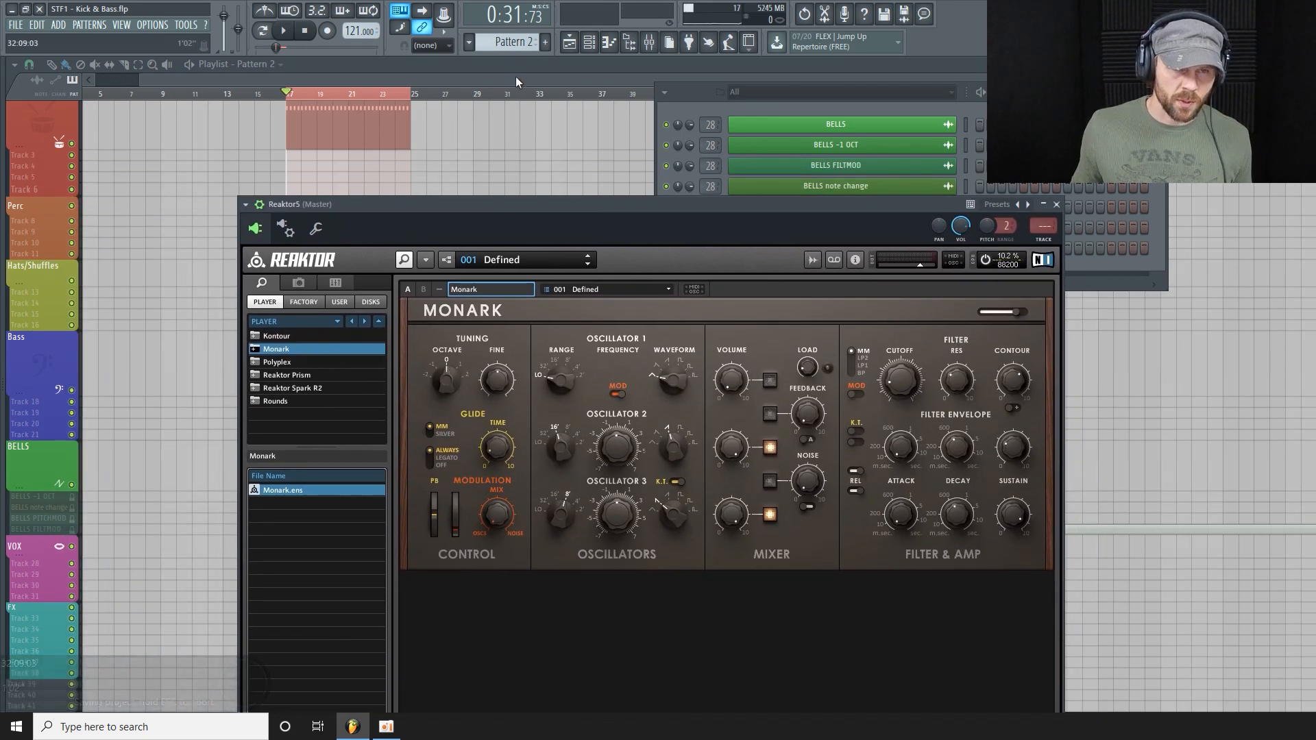
Step: Enlarge the Bass playlist track and place a Pattern 2 clip on it starting at bar 17
click(514, 77)
scroll(275, 298, down, 3)
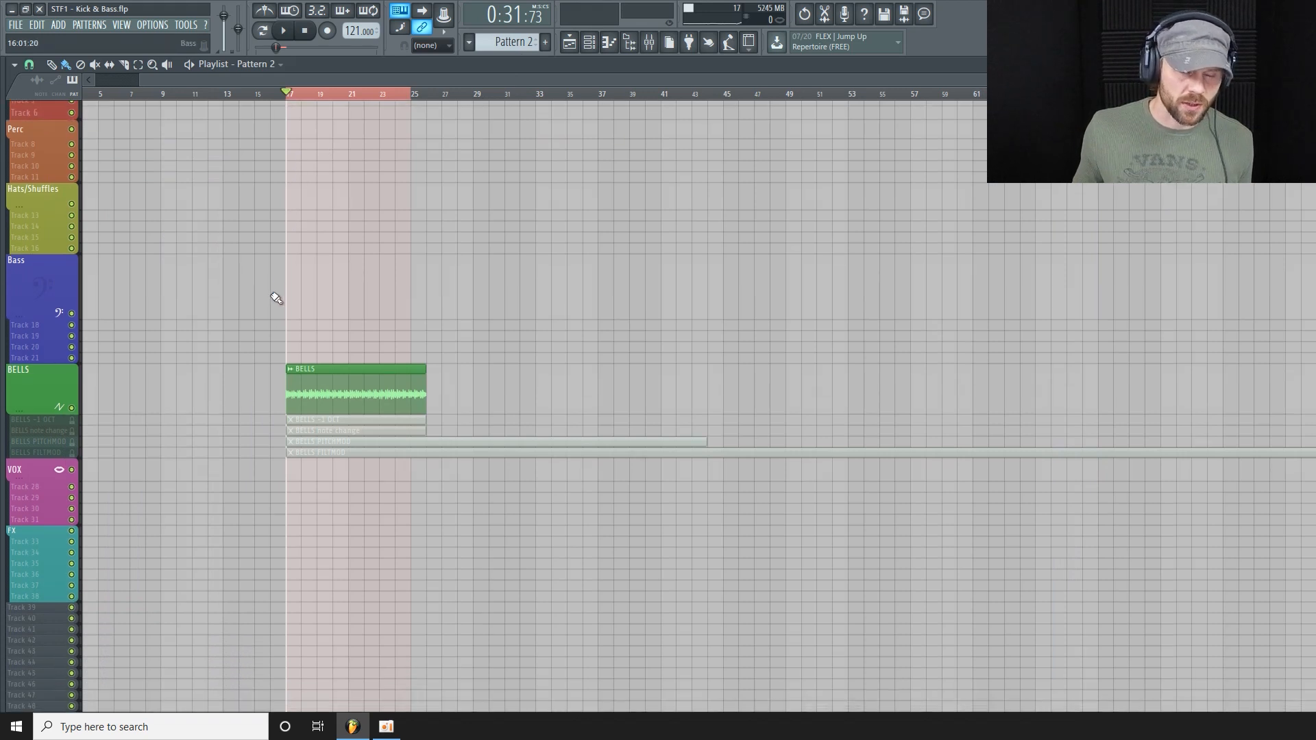
drag(48, 320, 48, 373)
click(323, 308)
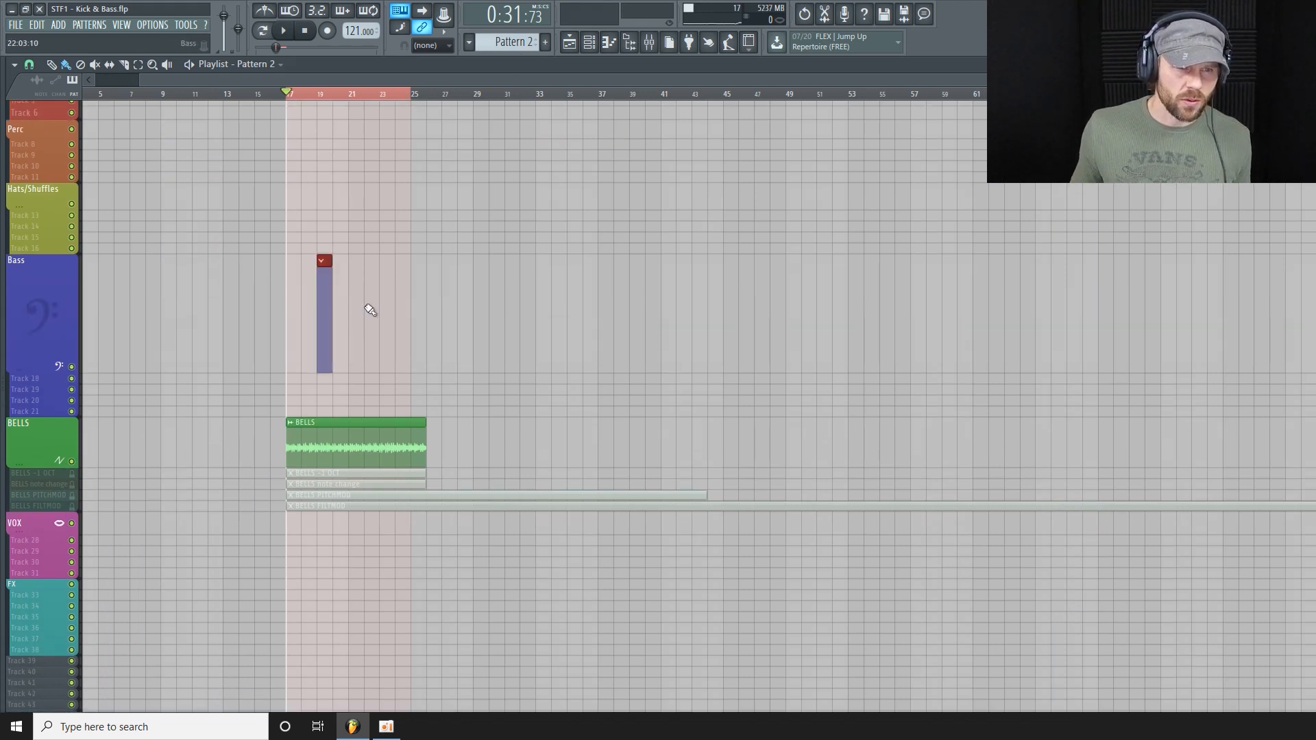
drag(328, 282, 298, 281)
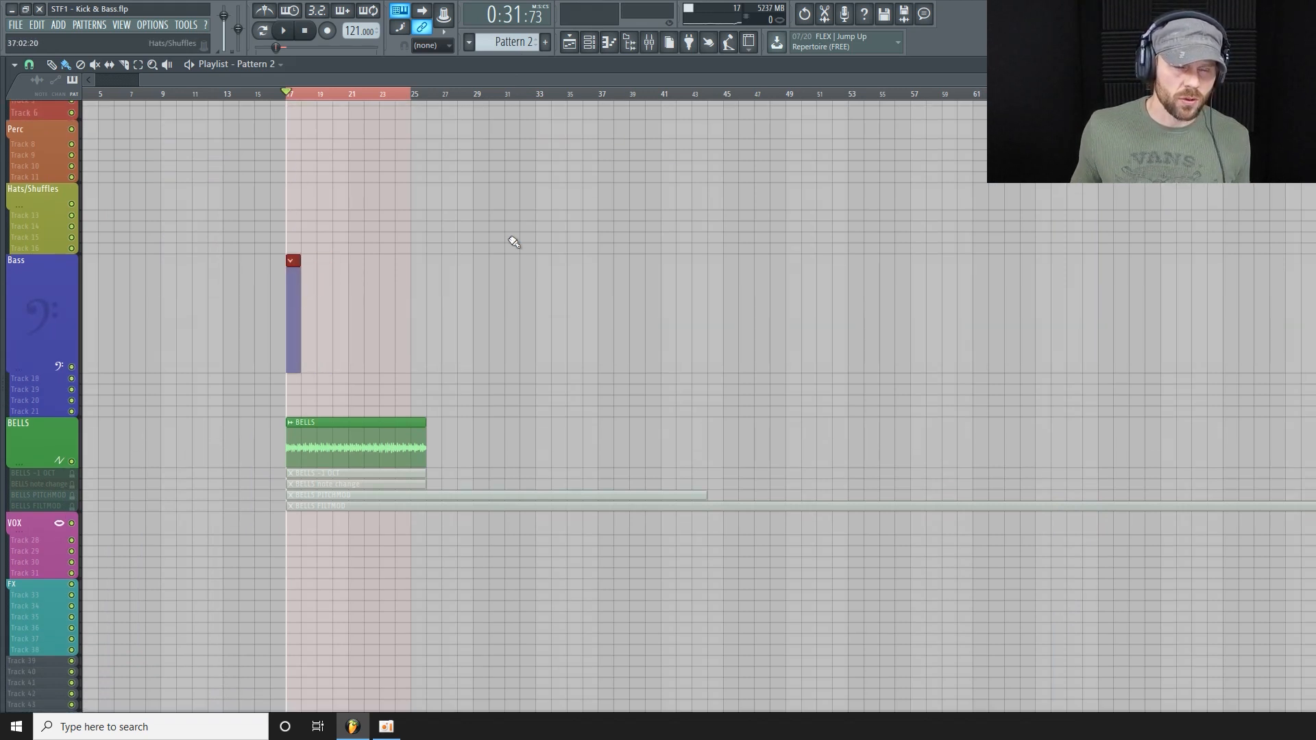
Step: Extend the Pattern 2 clip to bar 25 and slightly reduce the Bass track's height
scroll(413, 156, up, 4)
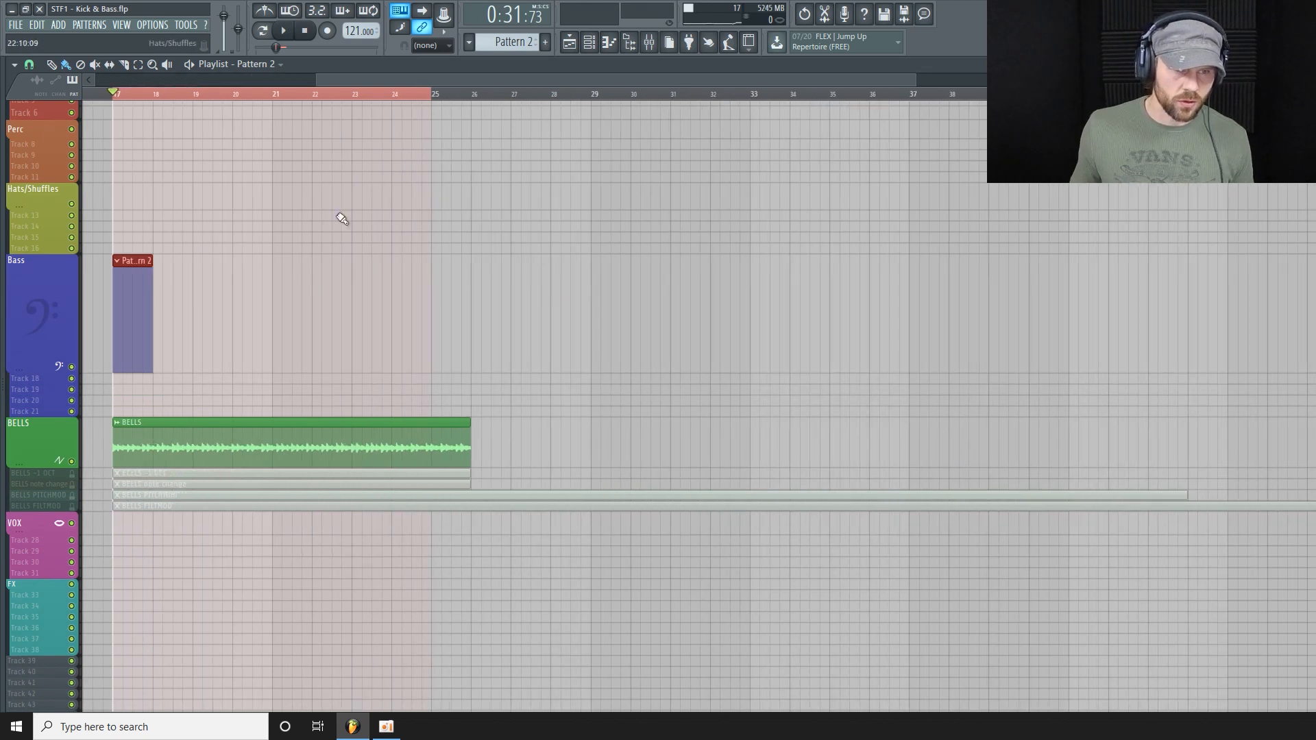
drag(397, 73, 359, 73)
drag(259, 276, 547, 367)
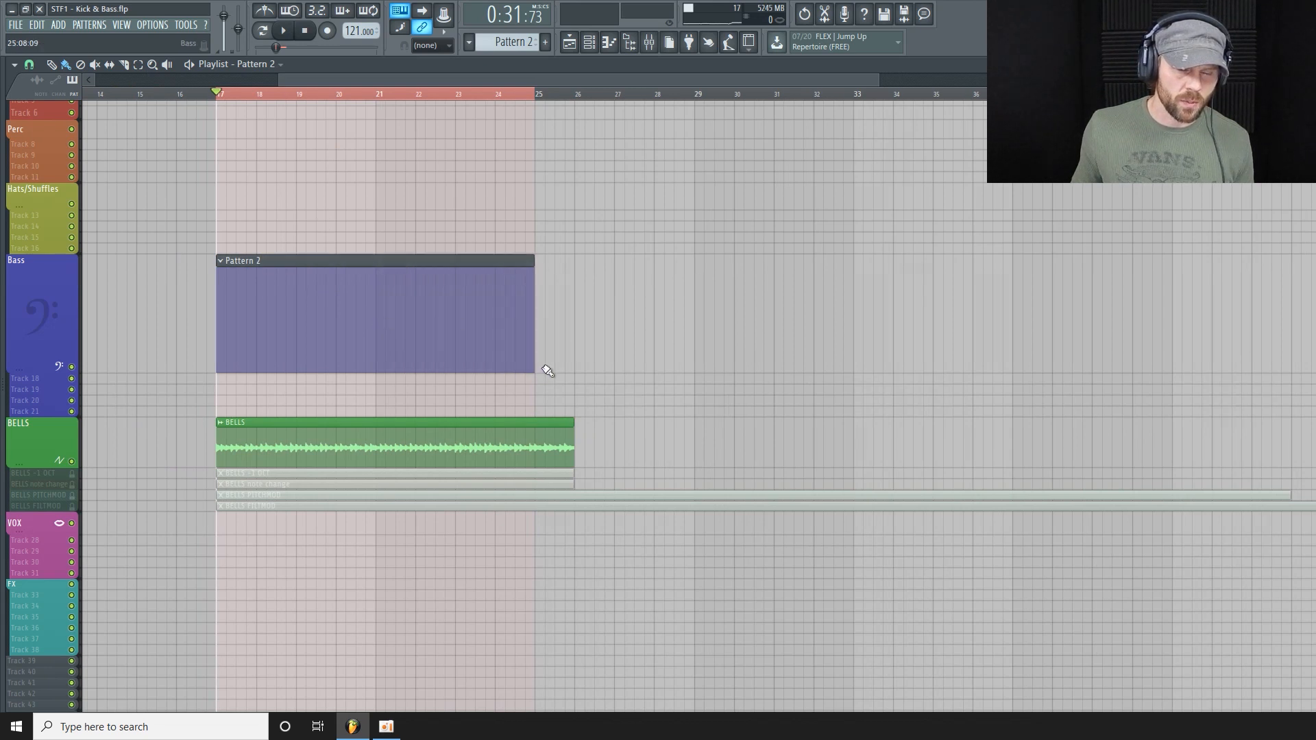
drag(47, 372, 46, 336)
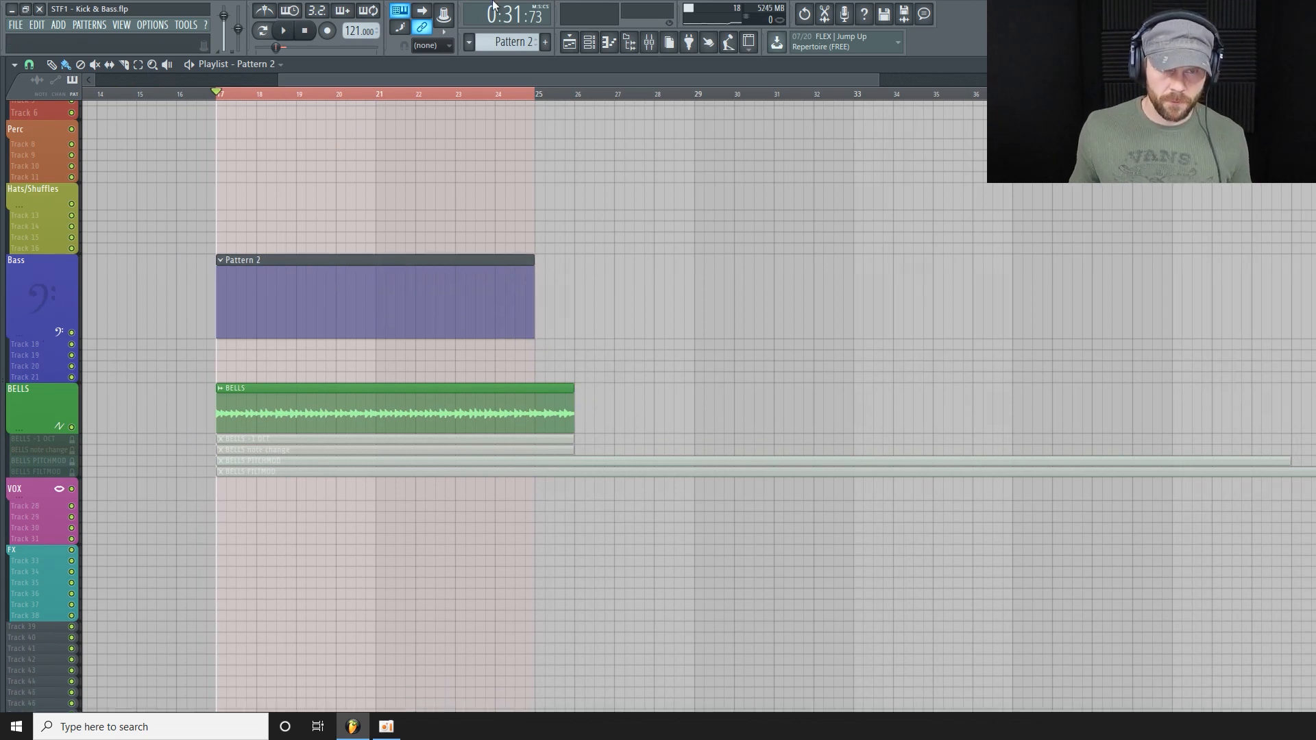
Step: Route the Reaktor5 channel to mixer insert 29 and audition the Monark sound
click(607, 42)
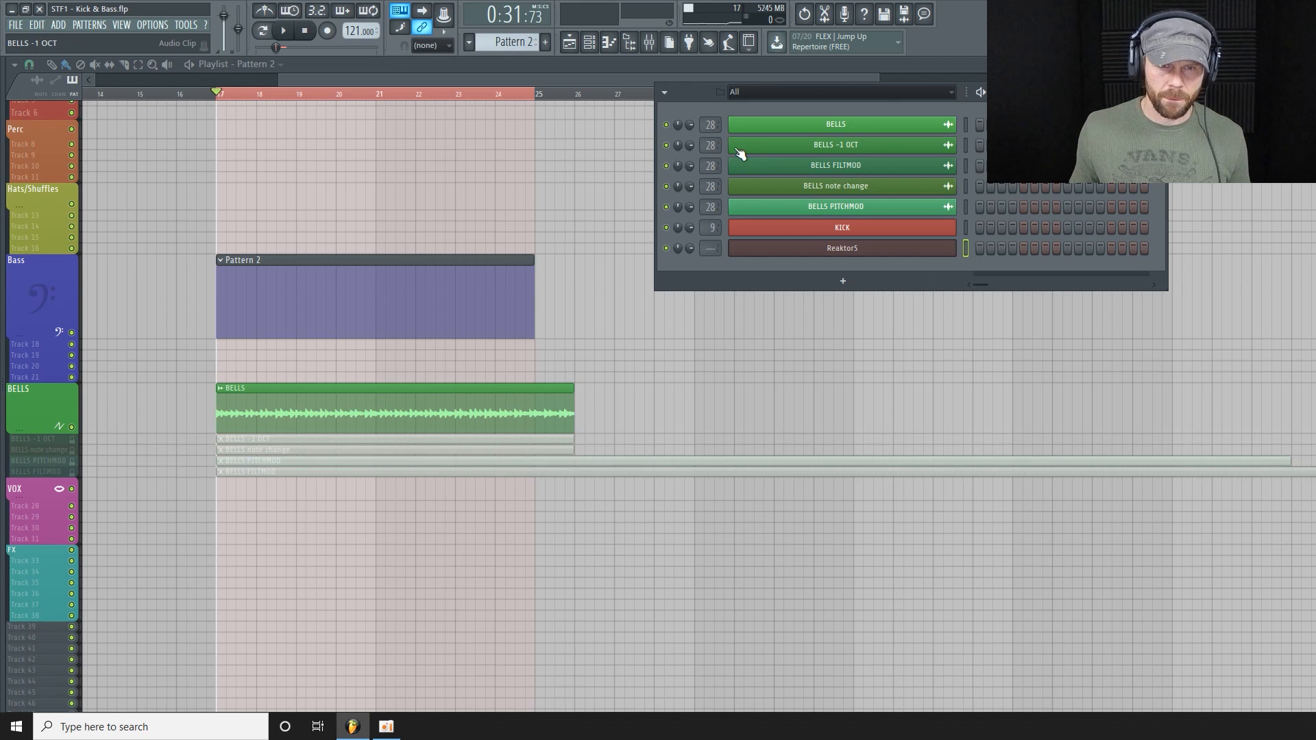
click(657, 44)
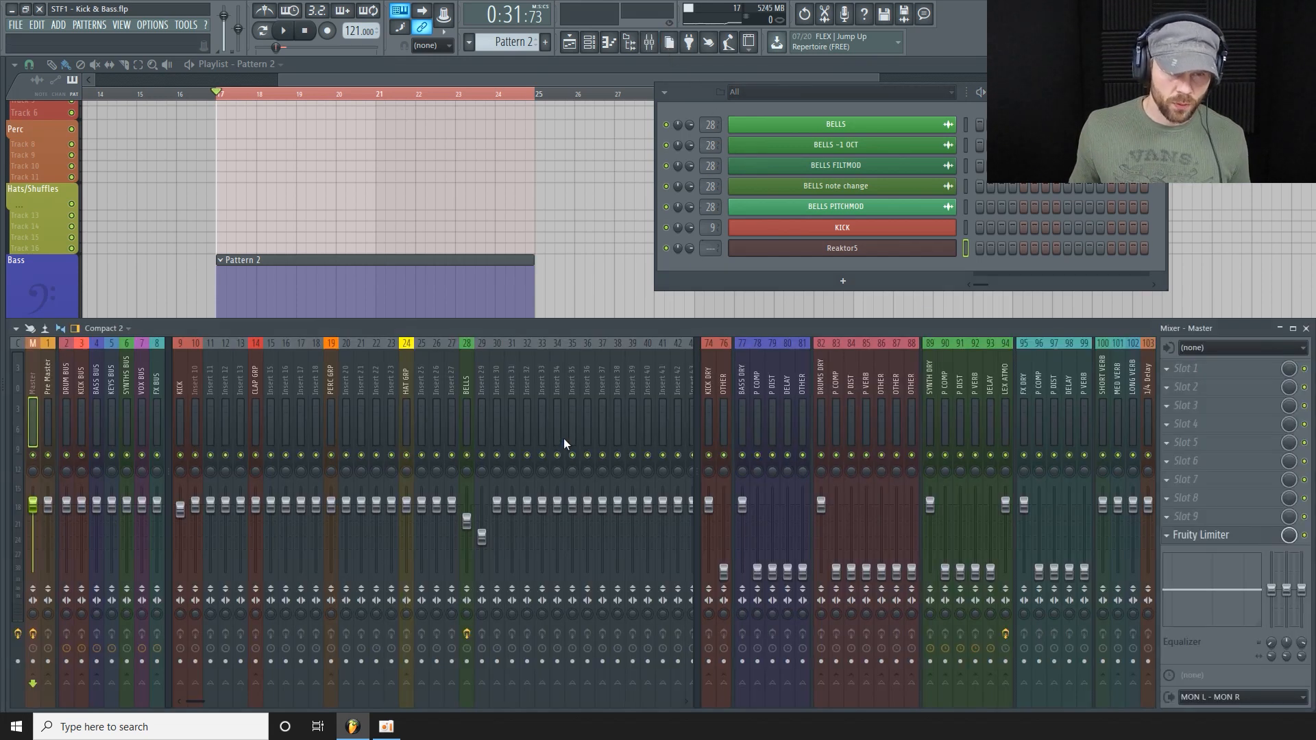
drag(711, 249, 711, 151)
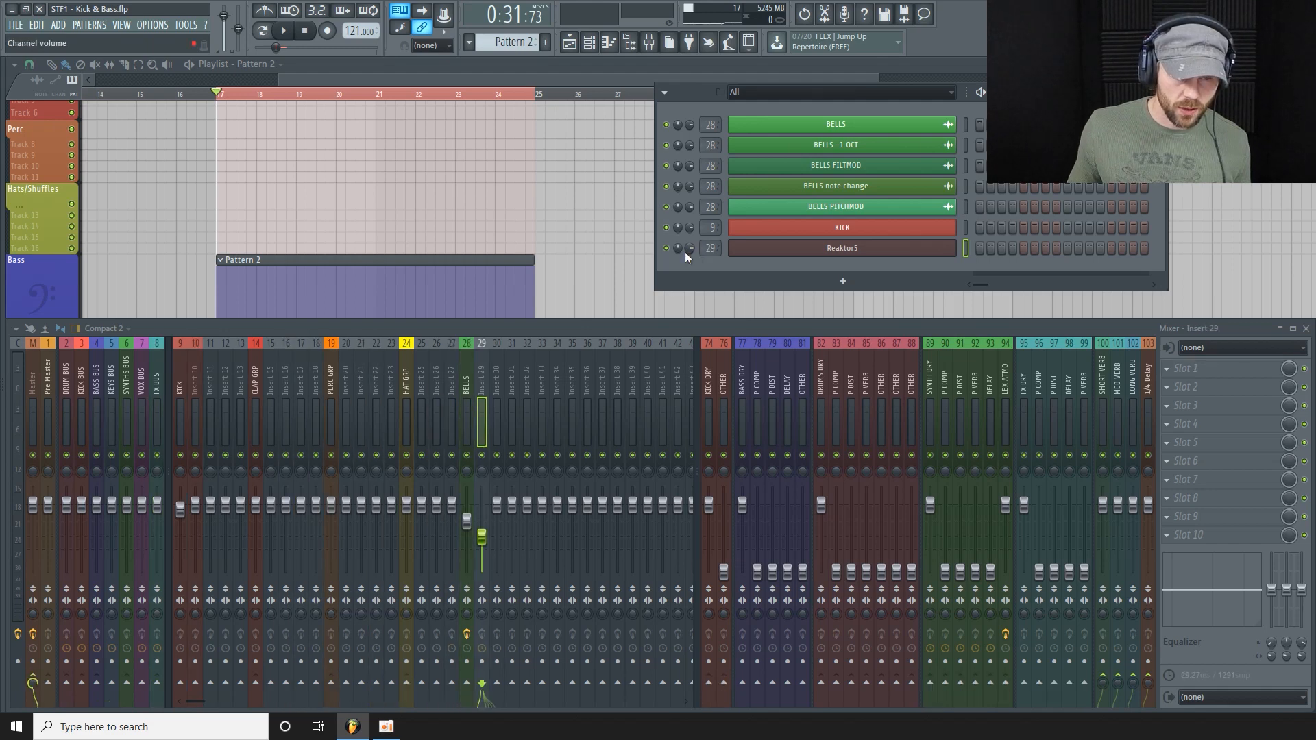
click(832, 250)
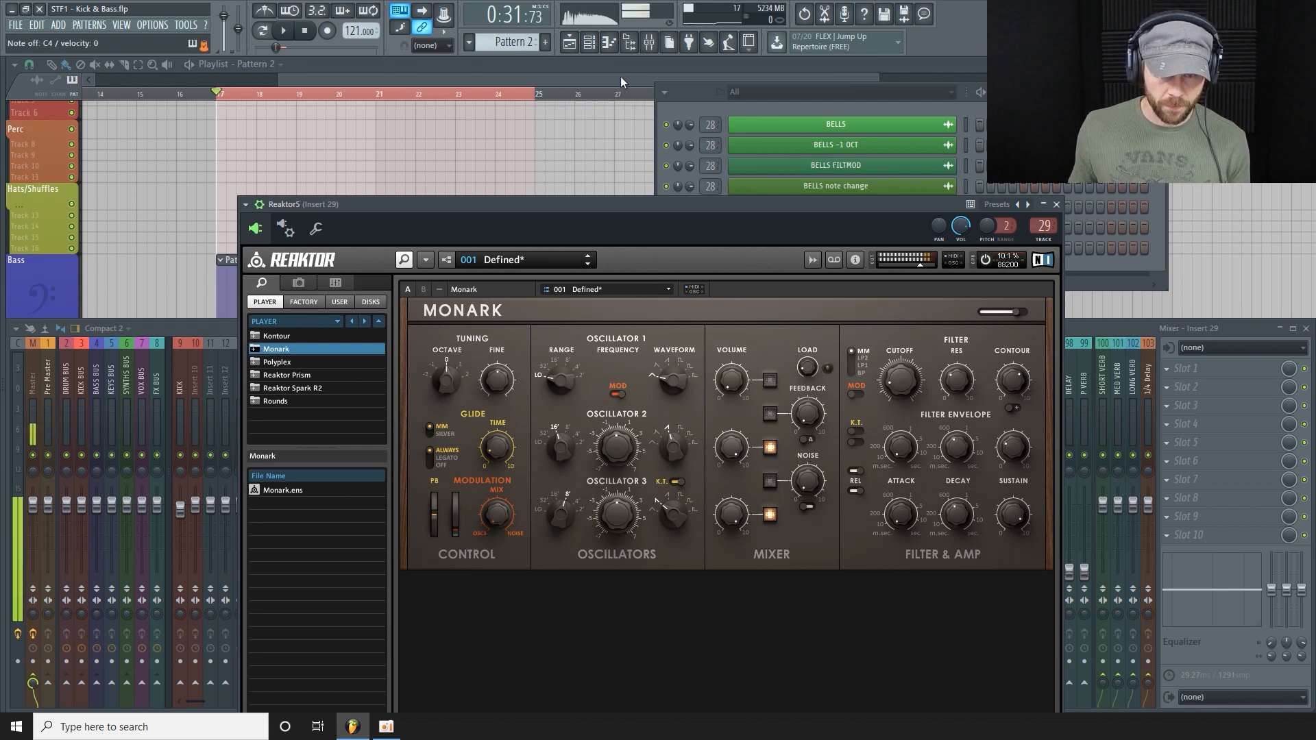
Step: In the Reaktor5 piano roll, add two consecutive C4 notes, each two bars long, starting at bars 1 and 3
click(723, 100)
right_click(852, 246)
click(1001, 265)
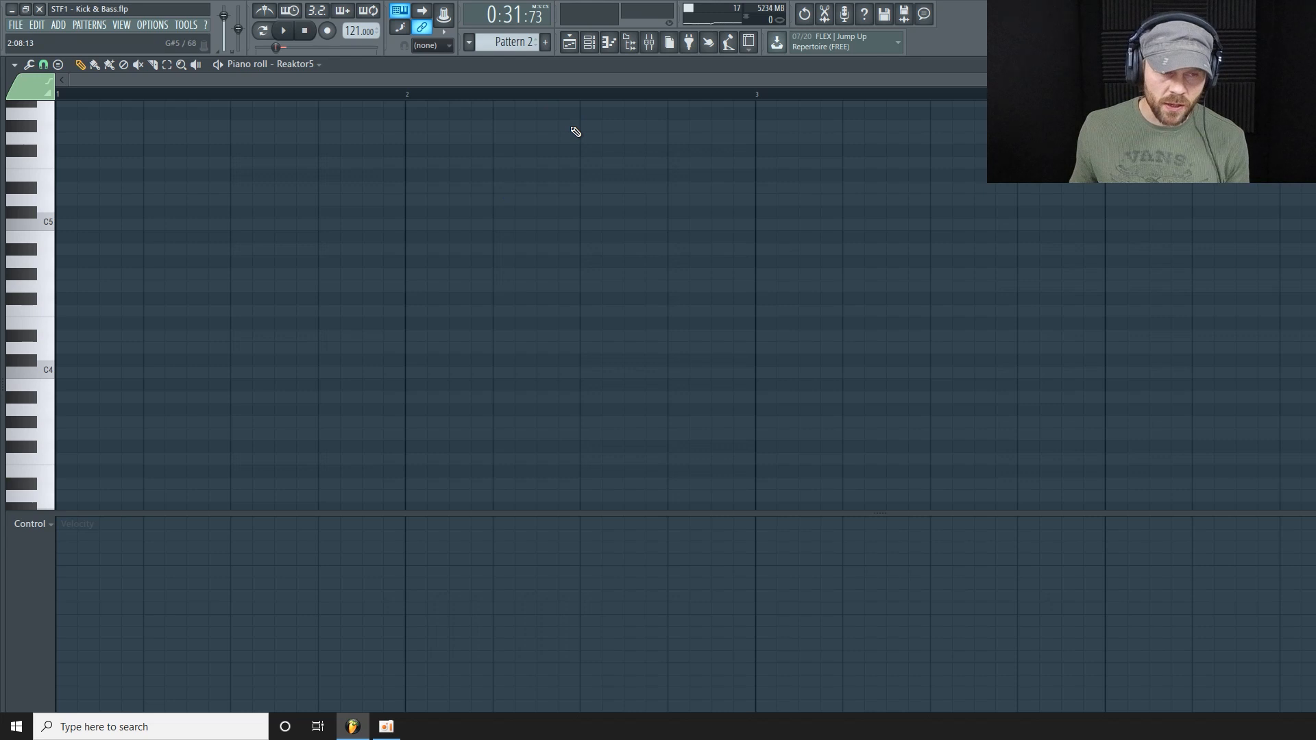
scroll(52, 293, down, 3)
click(76, 299)
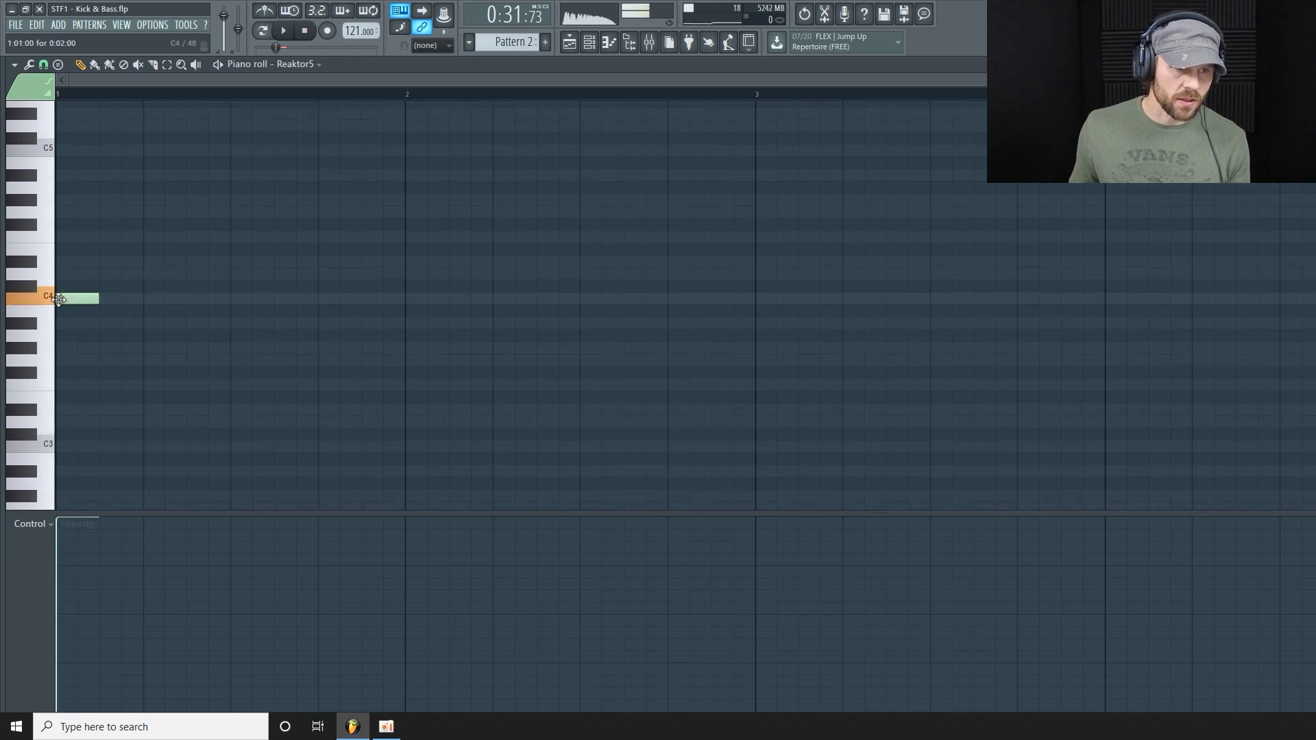
drag(107, 305, 735, 380)
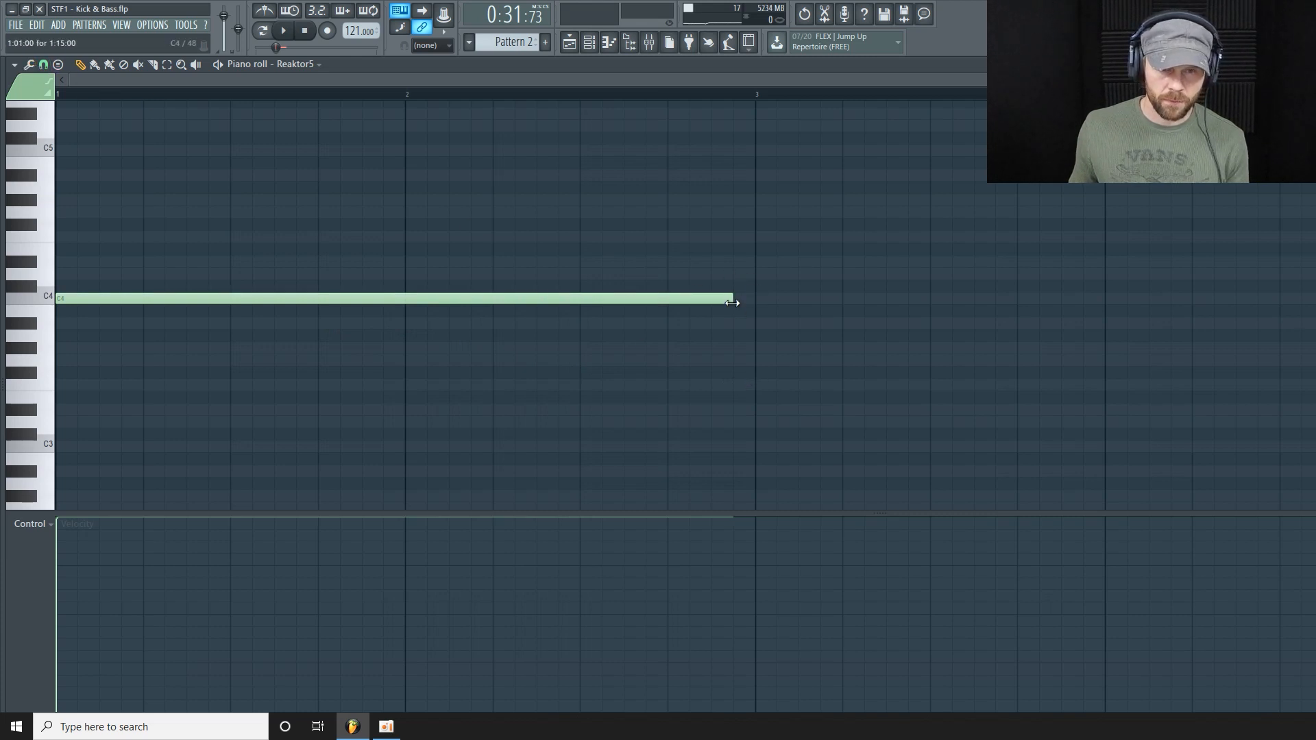
click(762, 299)
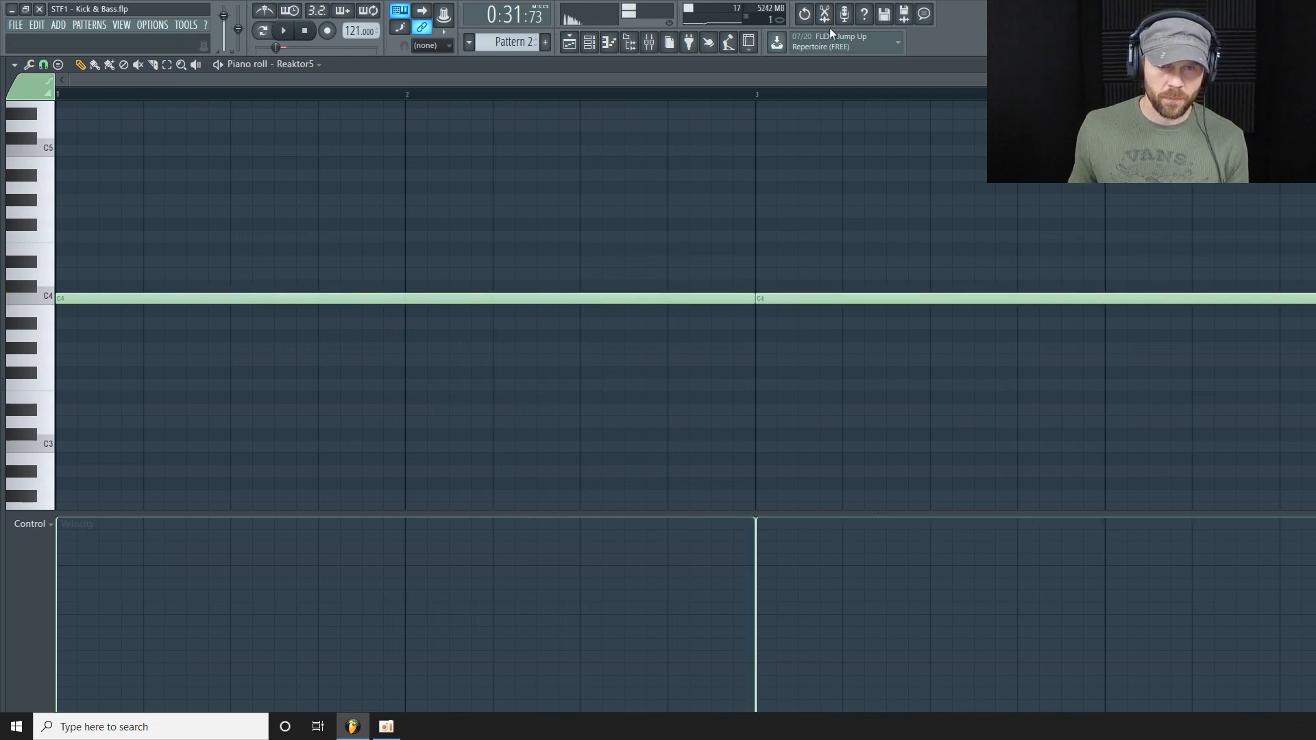
Step: Turn off piano roll snapping and trim the ends of both C4 notes slightly, leaving a small gap after each
drag(1097, 80, 1282, 80)
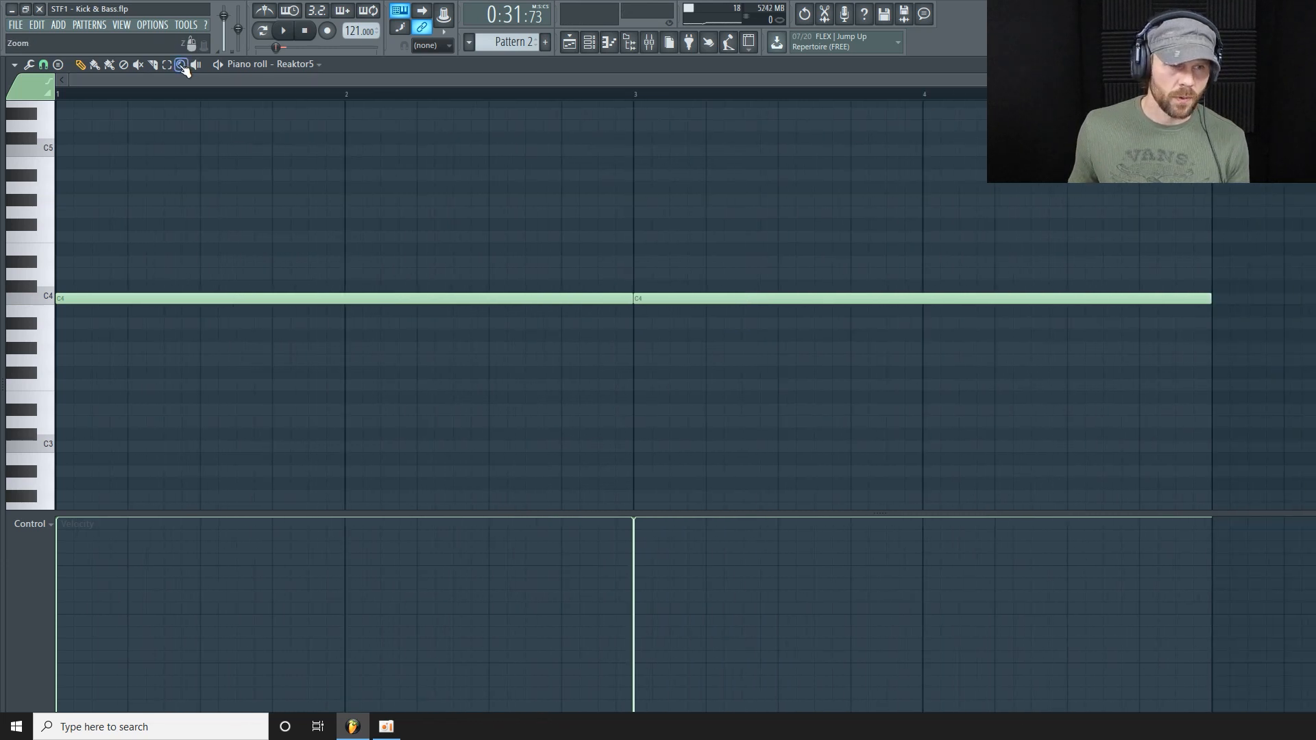
drag(429, 206, 852, 352)
click(44, 64)
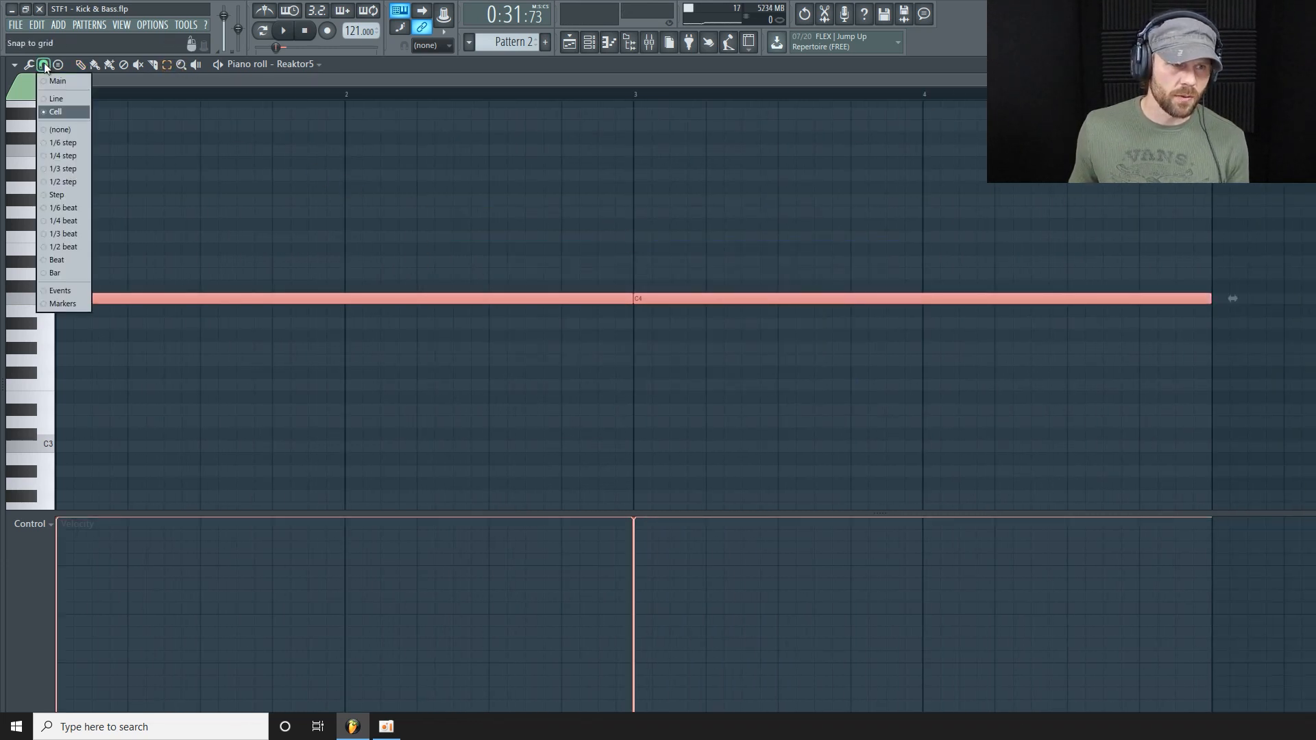
click(66, 129)
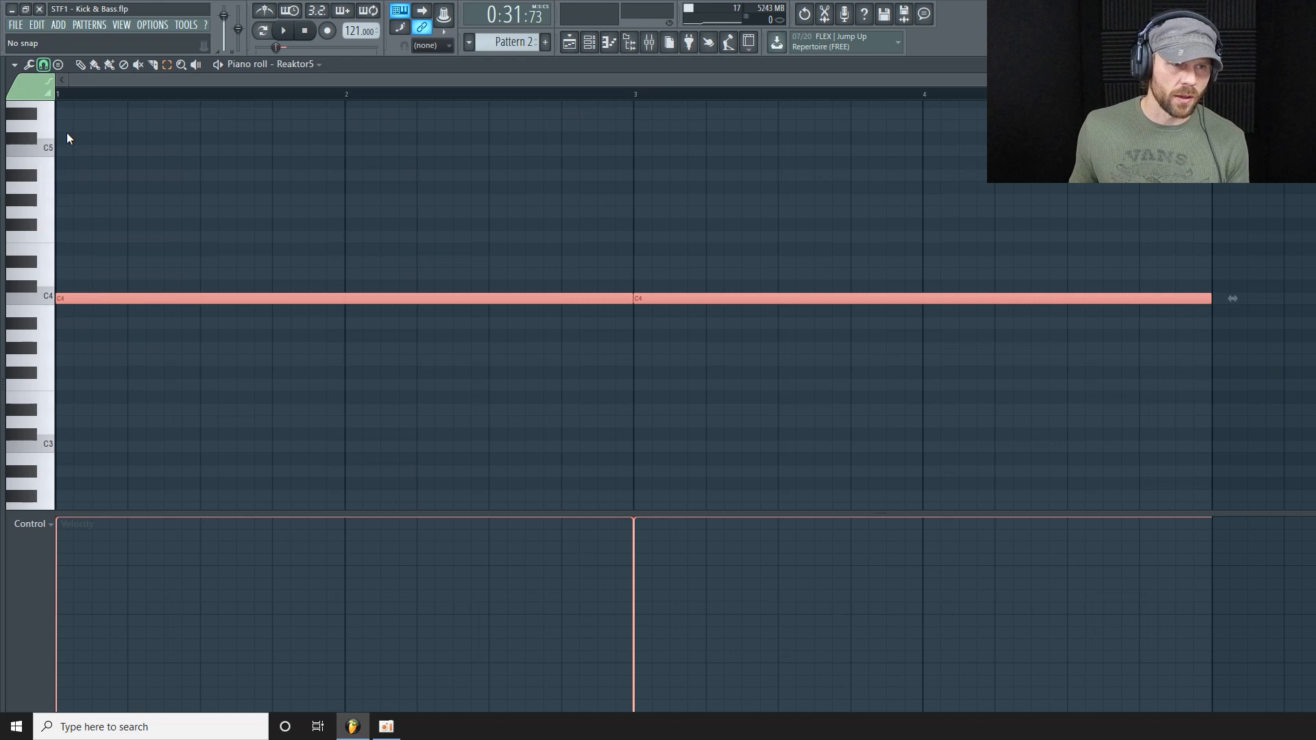
click(80, 65)
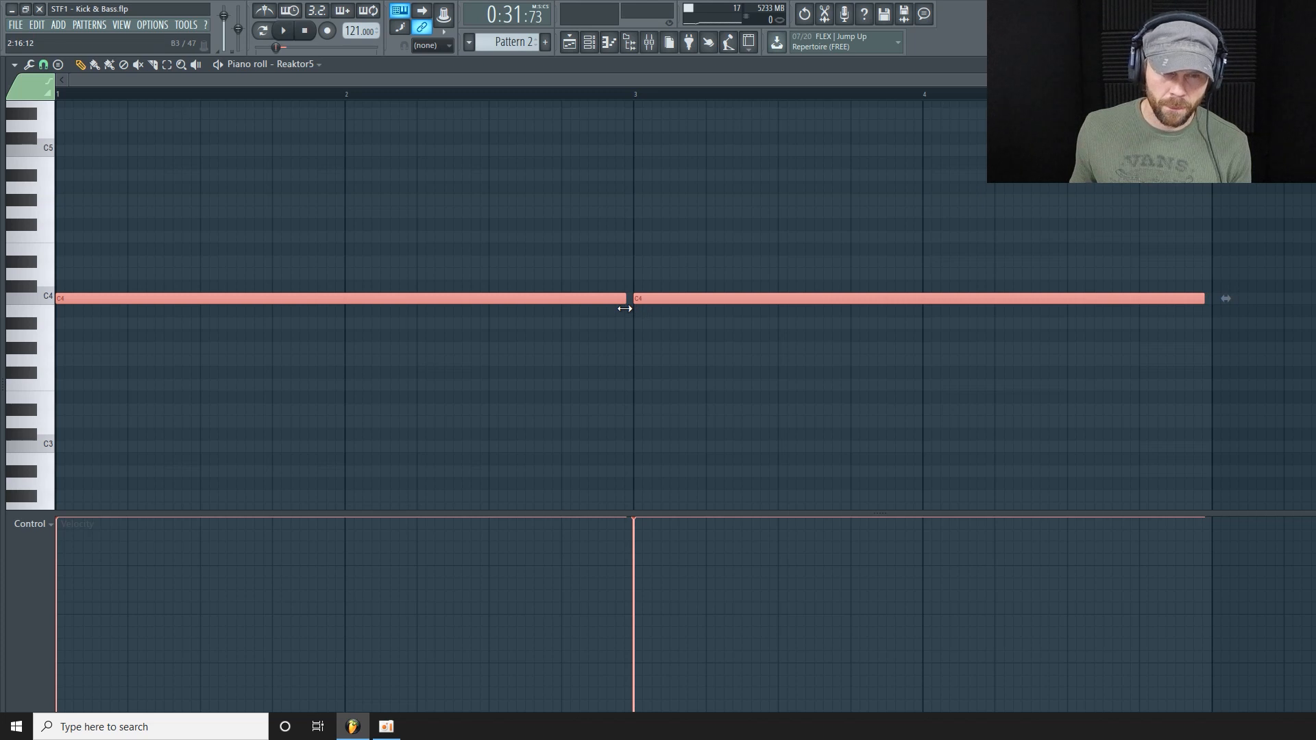
click(637, 272)
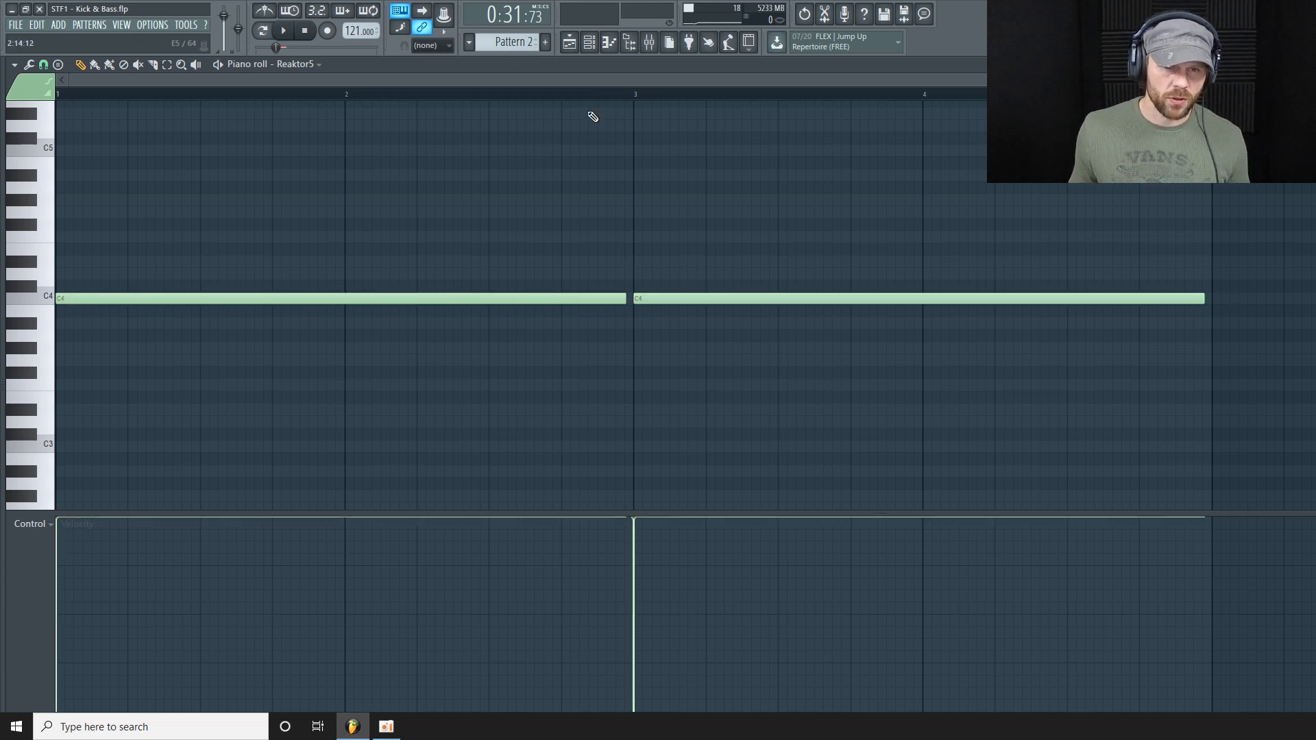
Step: Return to the playlist and set the loop selection to bars 17 to 21
click(589, 43)
click(569, 42)
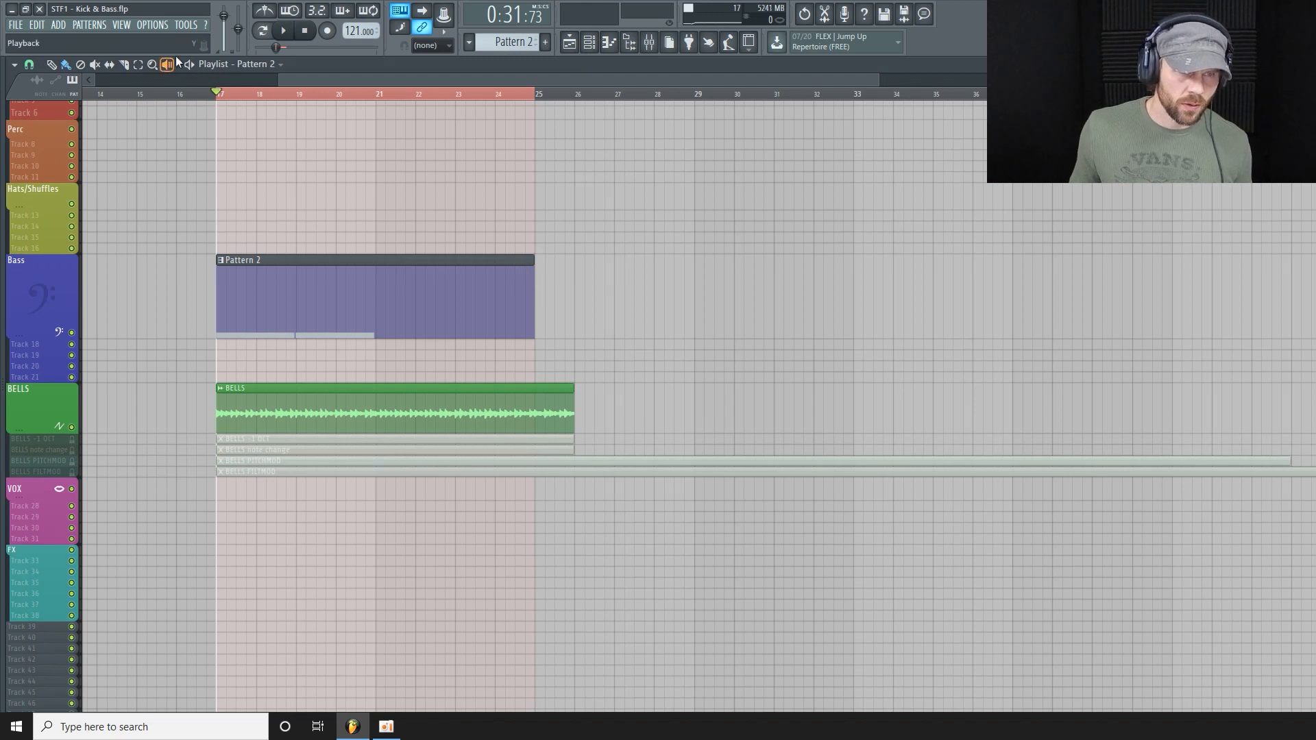
click(153, 64)
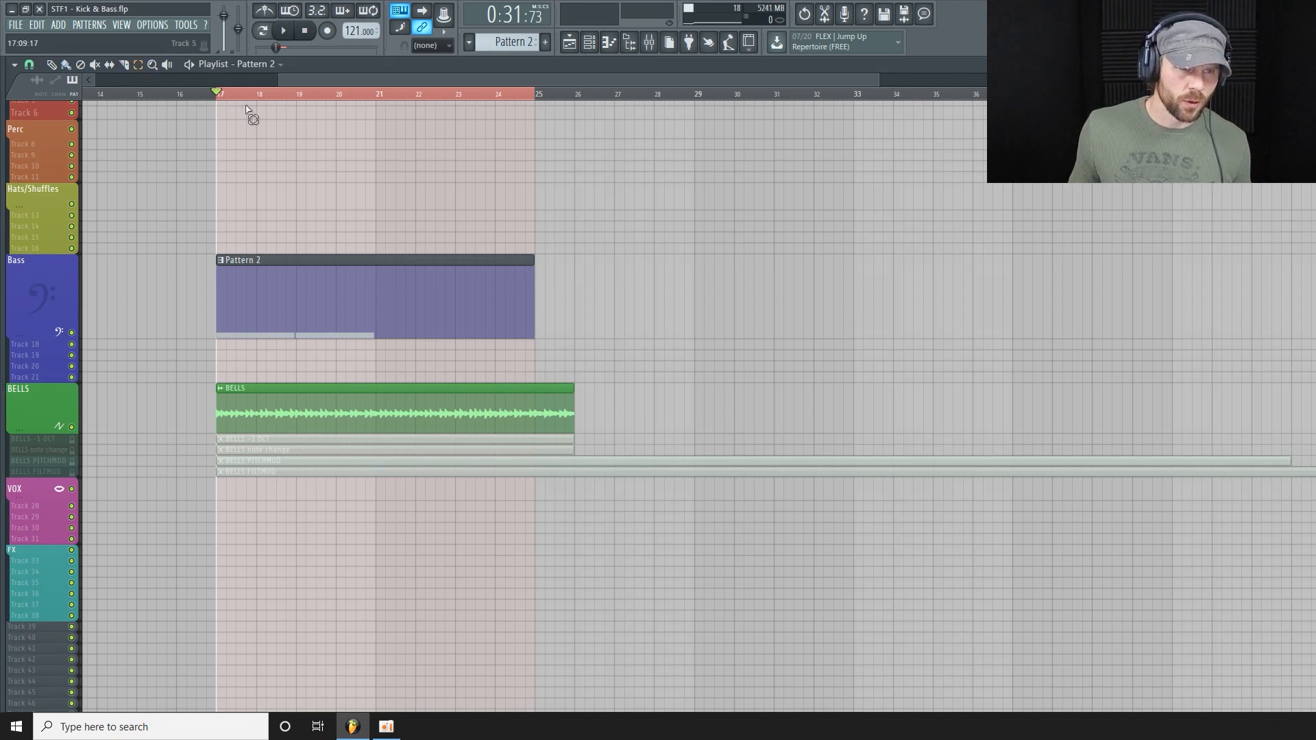
click(29, 65)
click(53, 126)
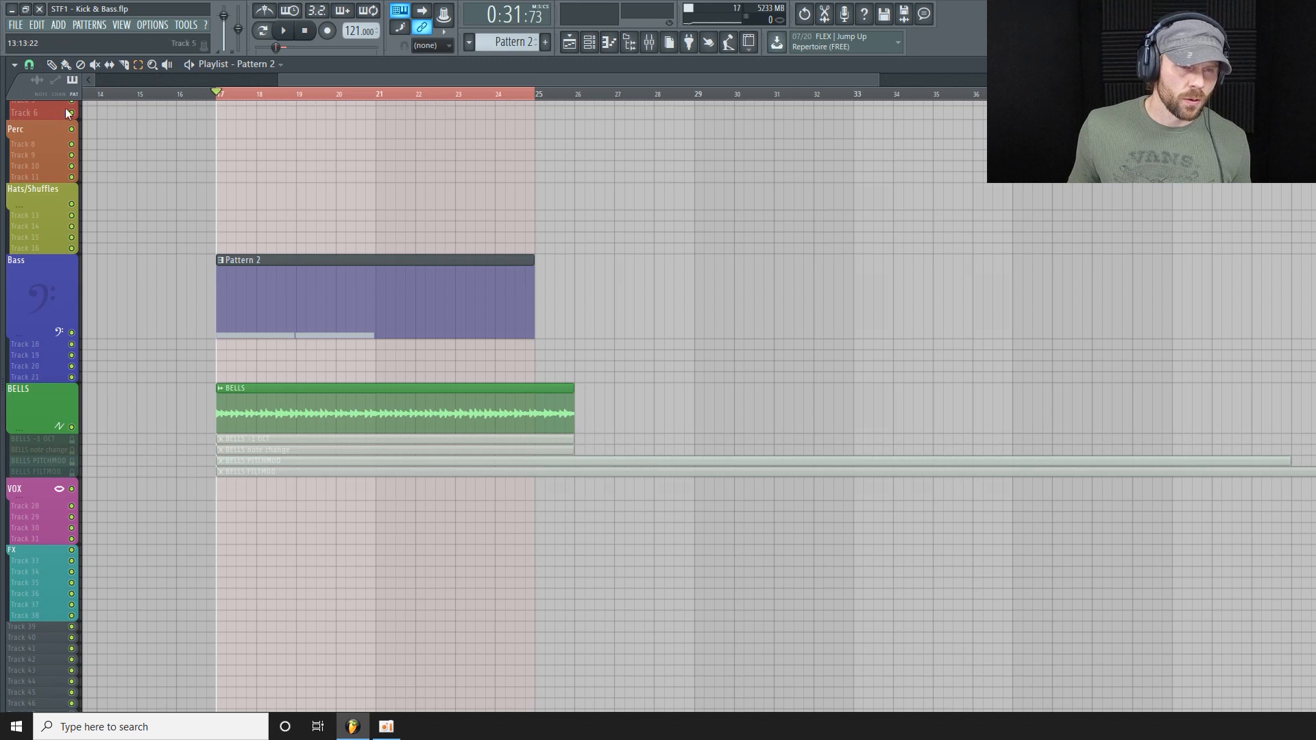
drag(232, 99, 374, 120)
click(489, 180)
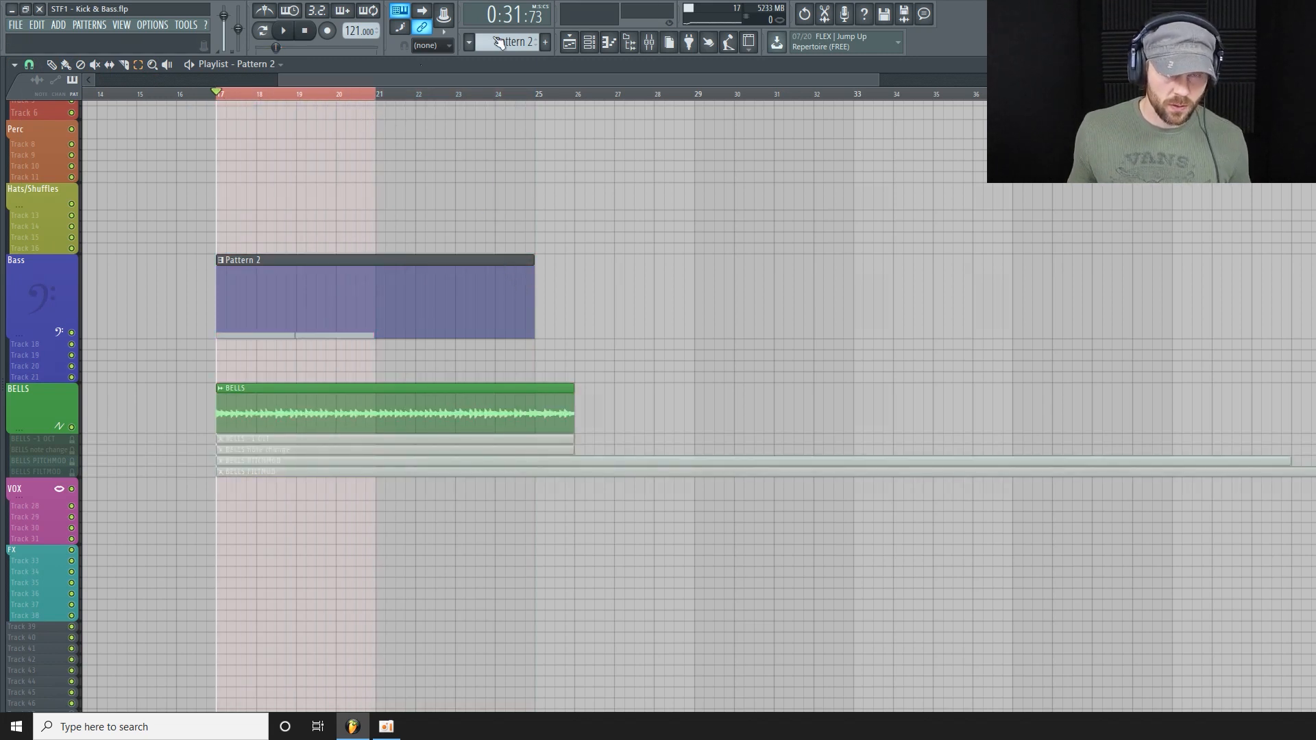
Step: Play the loop briefly and check the bass level on insert 29 in the mixer
click(650, 42)
key(space)
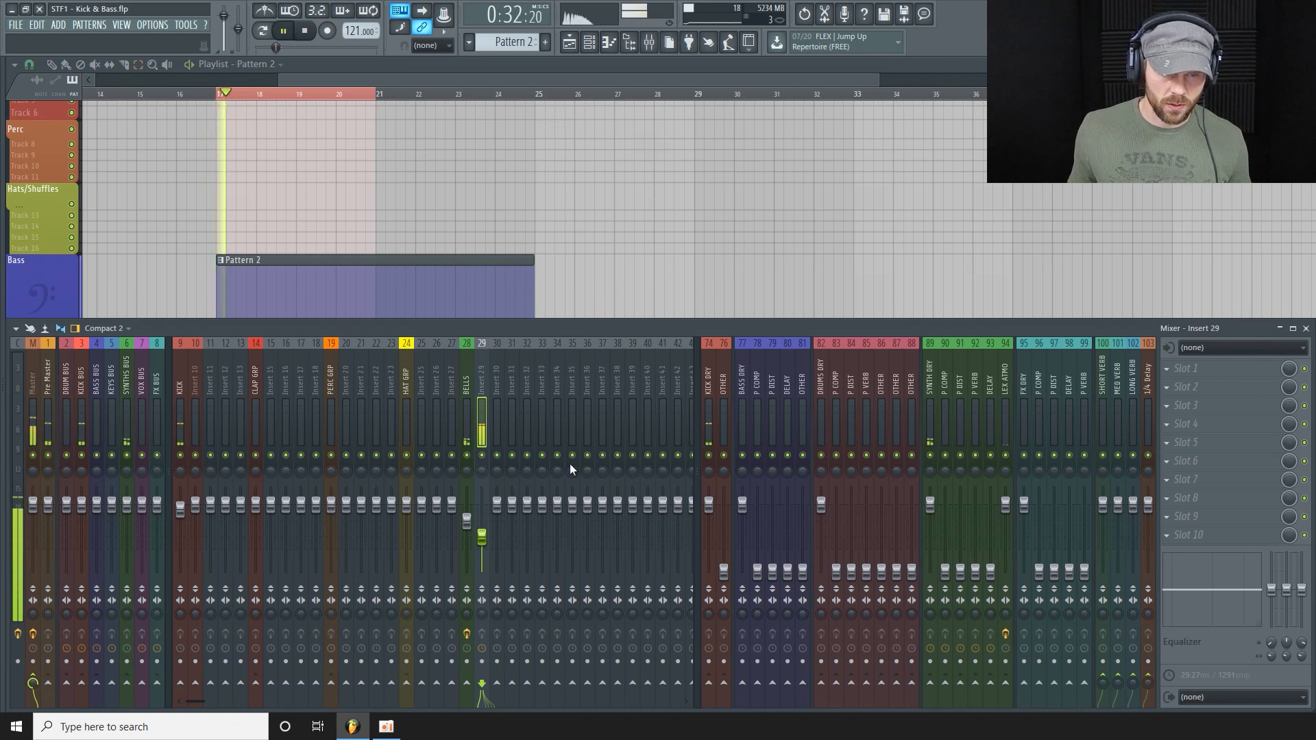
key(space)
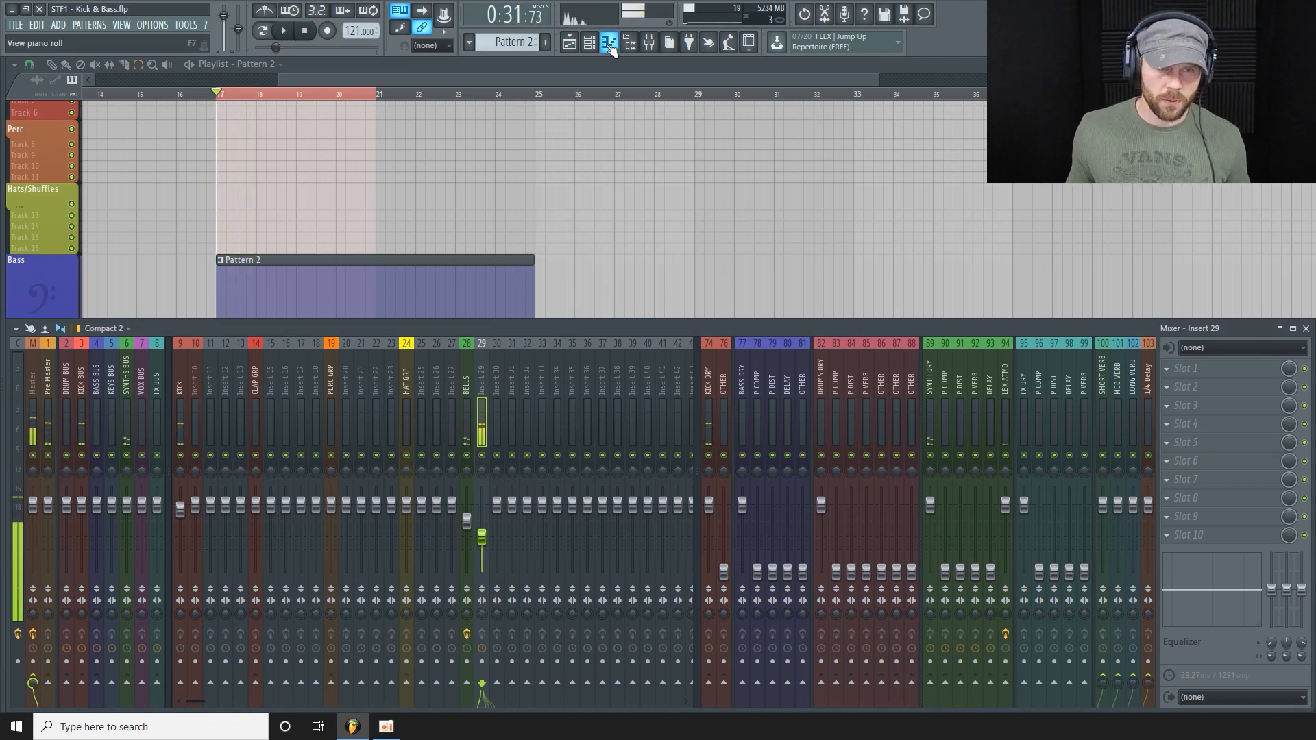
Step: In Monark, change Oscillator 1's waveform to pulse and set its range to 16' while auditioning the loop
click(588, 42)
click(883, 251)
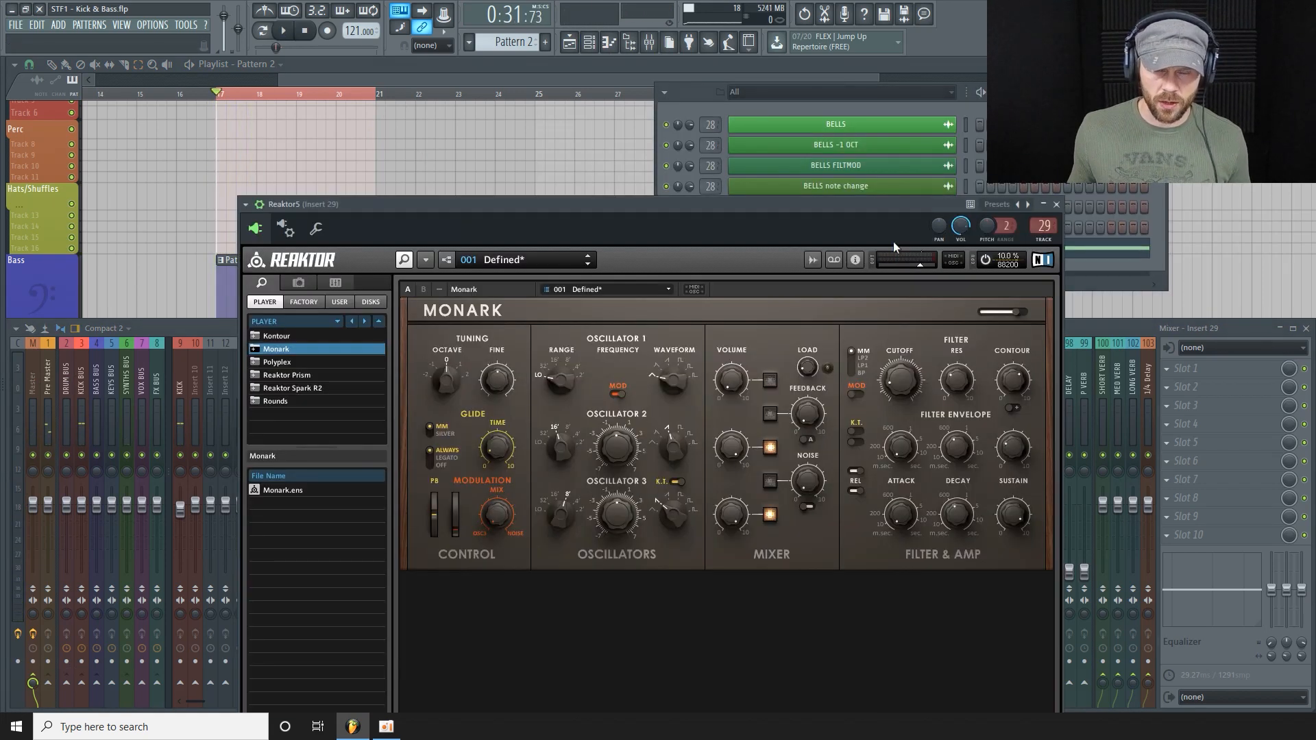
drag(706, 218, 607, 149)
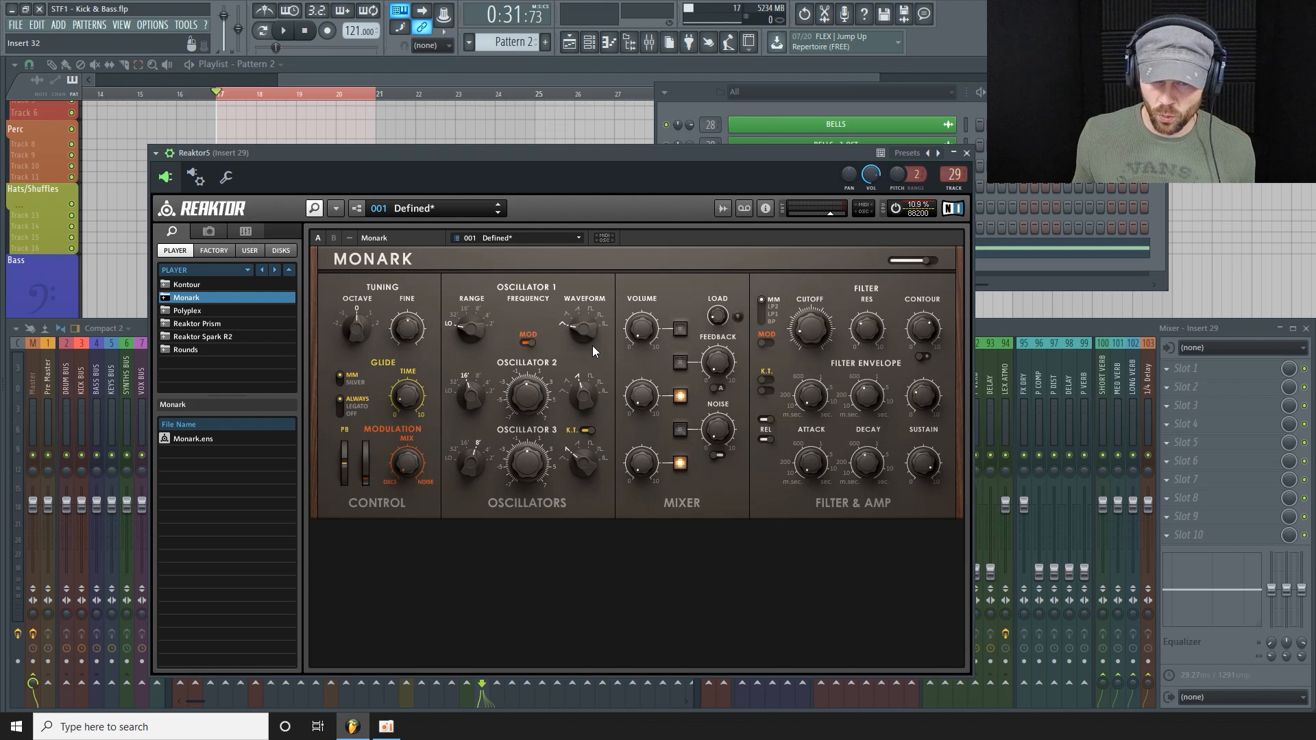
drag(560, 334, 575, 300)
key(space)
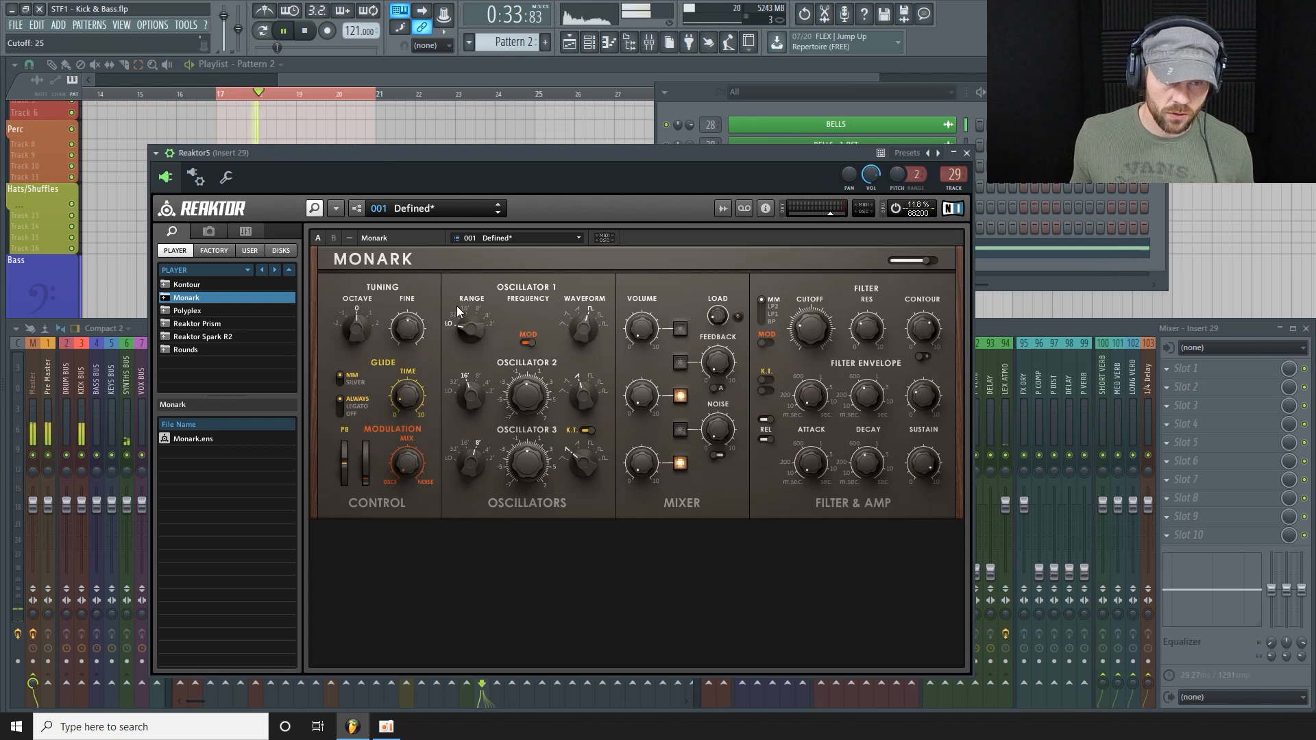
drag(467, 337, 469, 335)
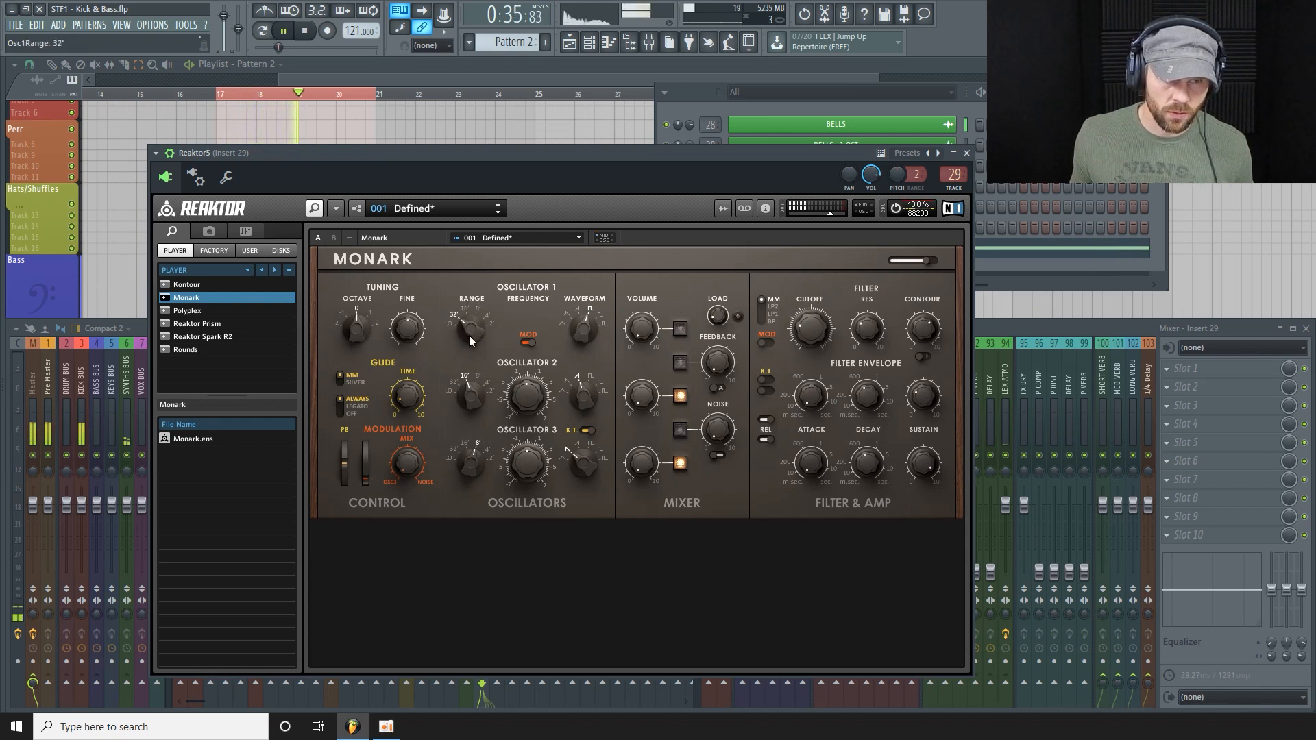
key(space)
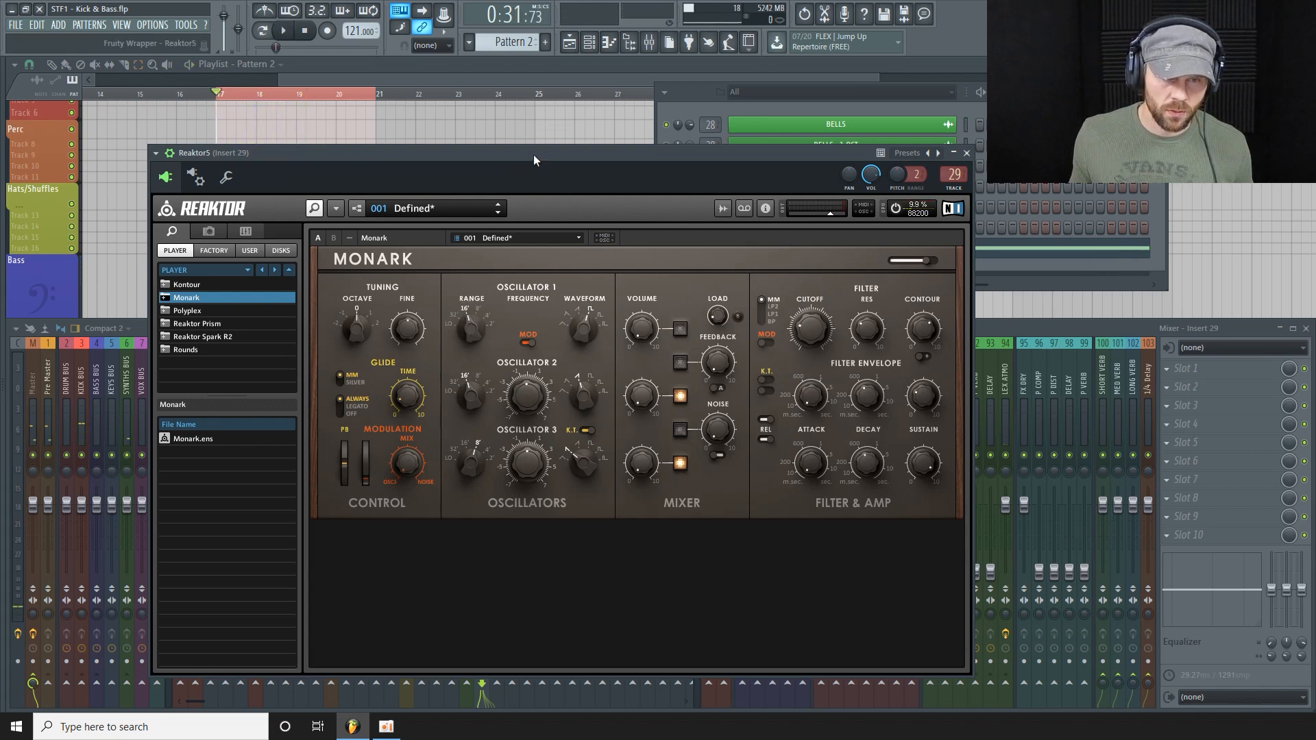
Step: During loop playback, adjust Monark's filter cutoff and switch on Oscillator 1 in its mixer section at volume 5.0
click(1031, 331)
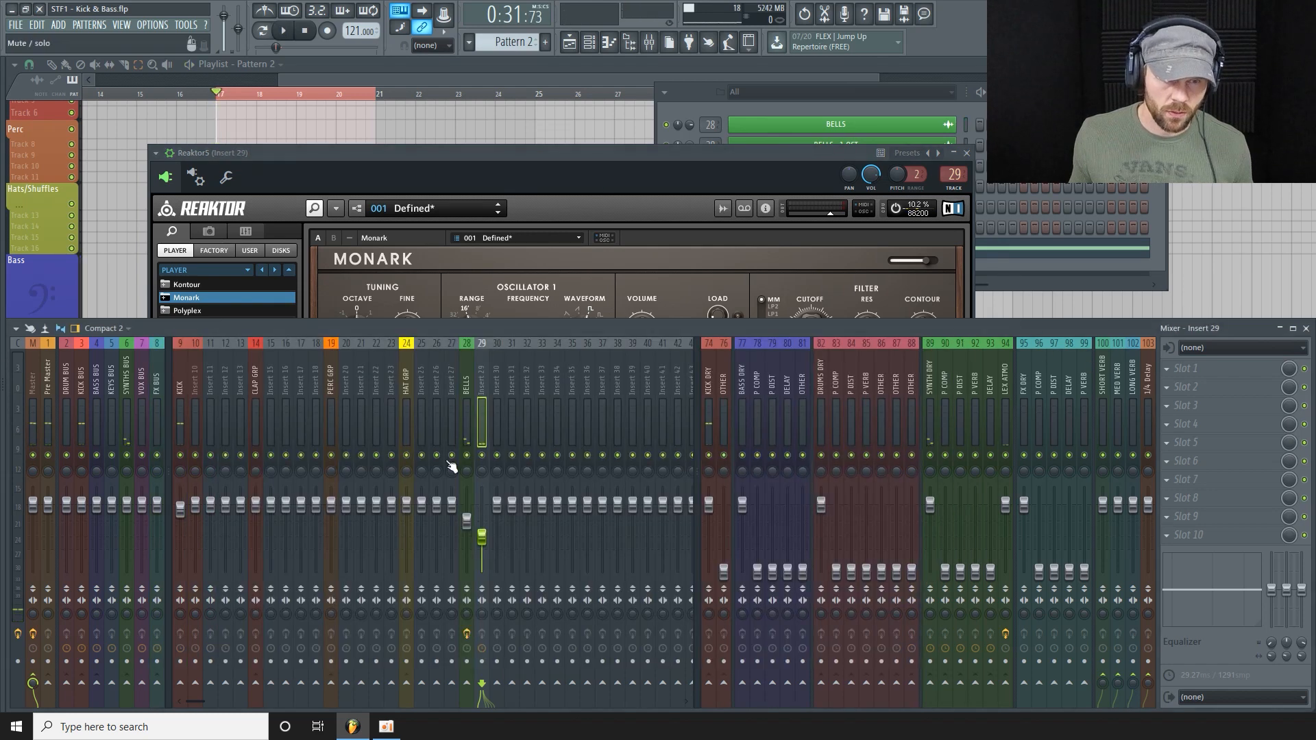
key(space)
click(693, 92)
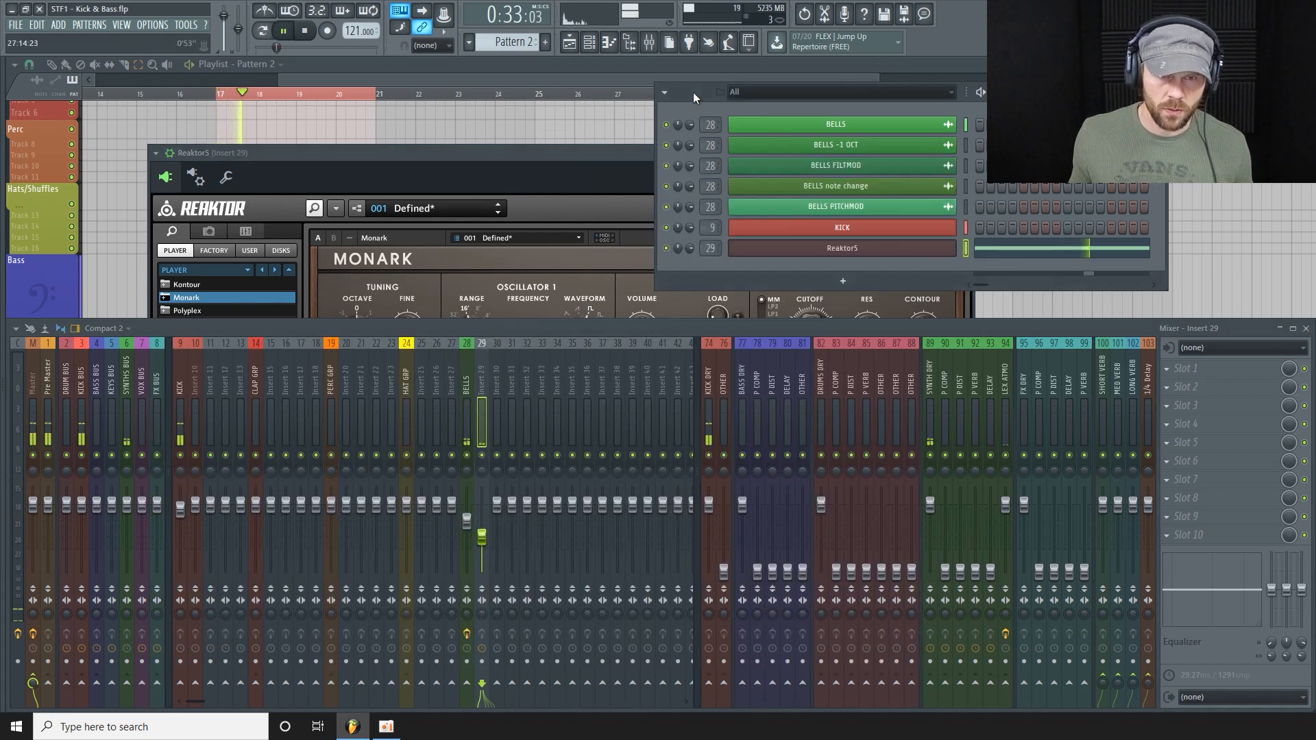
click(551, 154)
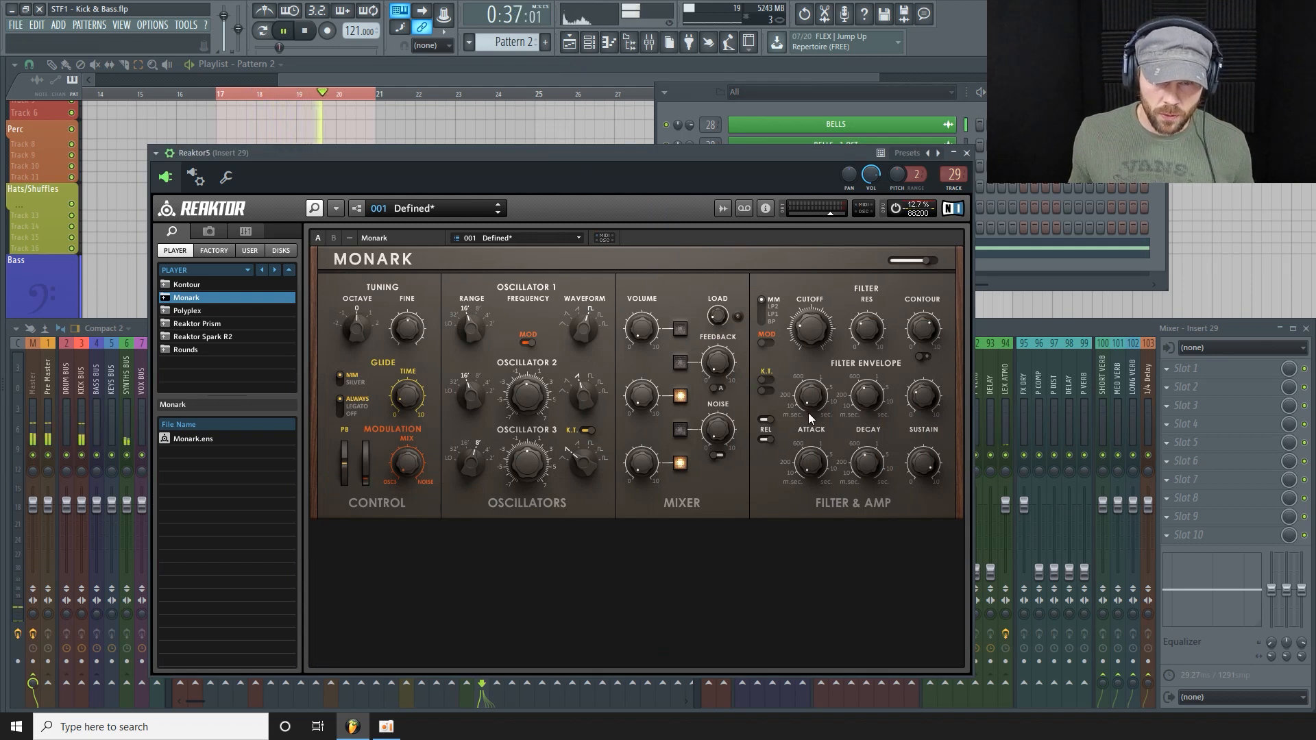
drag(807, 328, 808, 310)
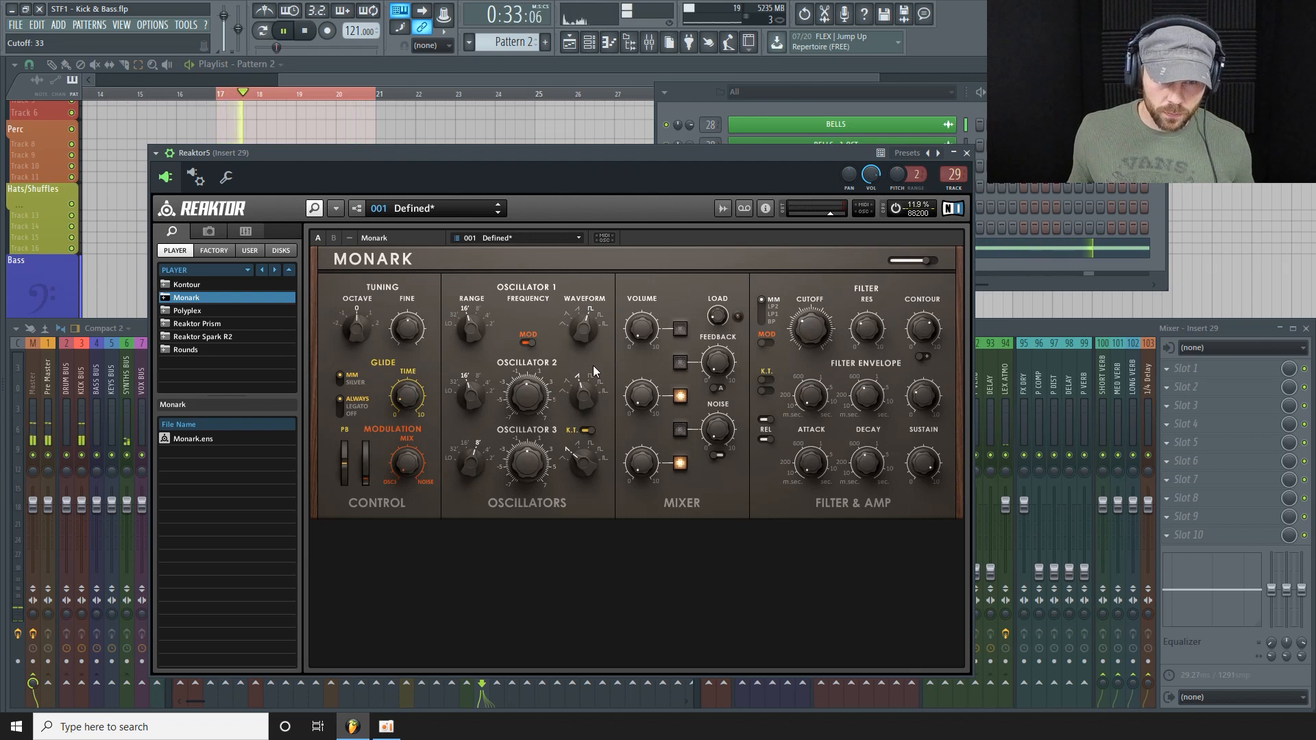
mouse_move(638, 326)
mouse_down()
mouse_move(650, 286)
mouse_move(653, 314)
mouse_up()
drag(809, 328, 802, 351)
key(space)
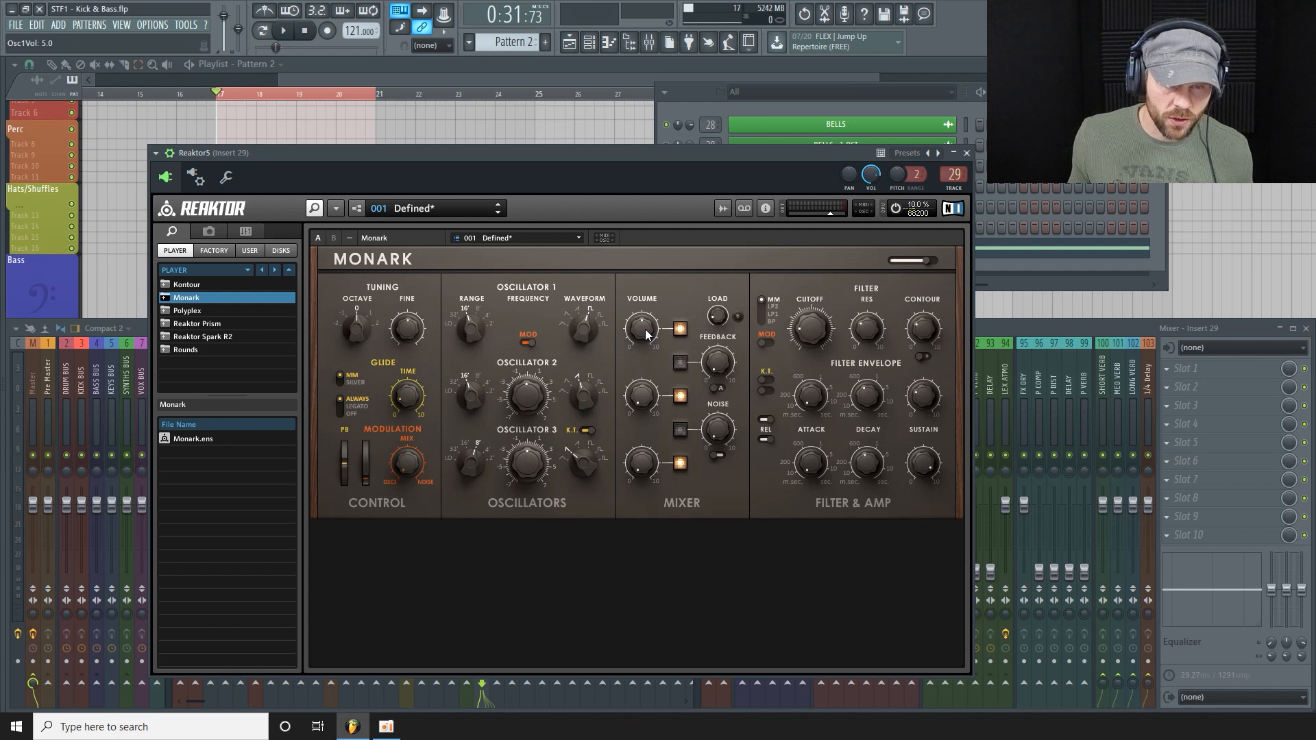
Step: Audition the loop briefly, then set Monark's Oscillator 2 to a pulse waveform with a mixer volume of 5.0
key(space)
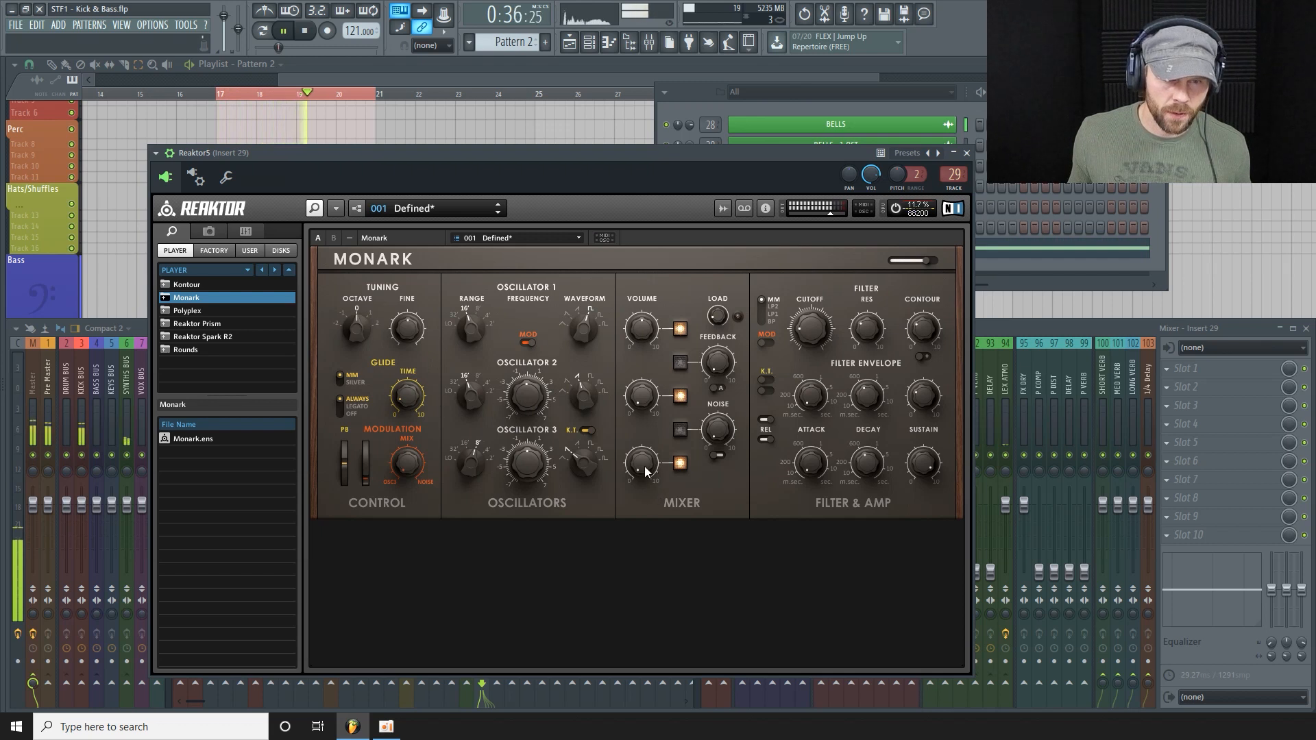
key(space)
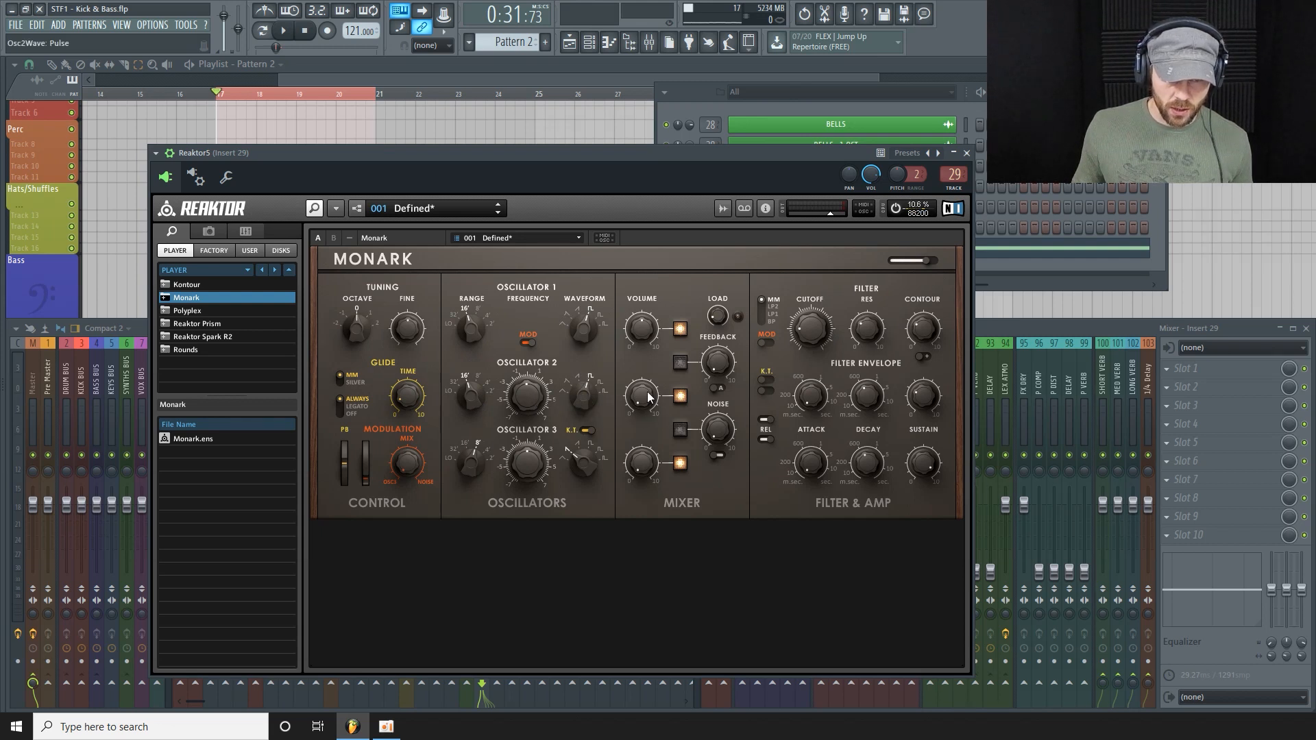
drag(644, 403, 640, 369)
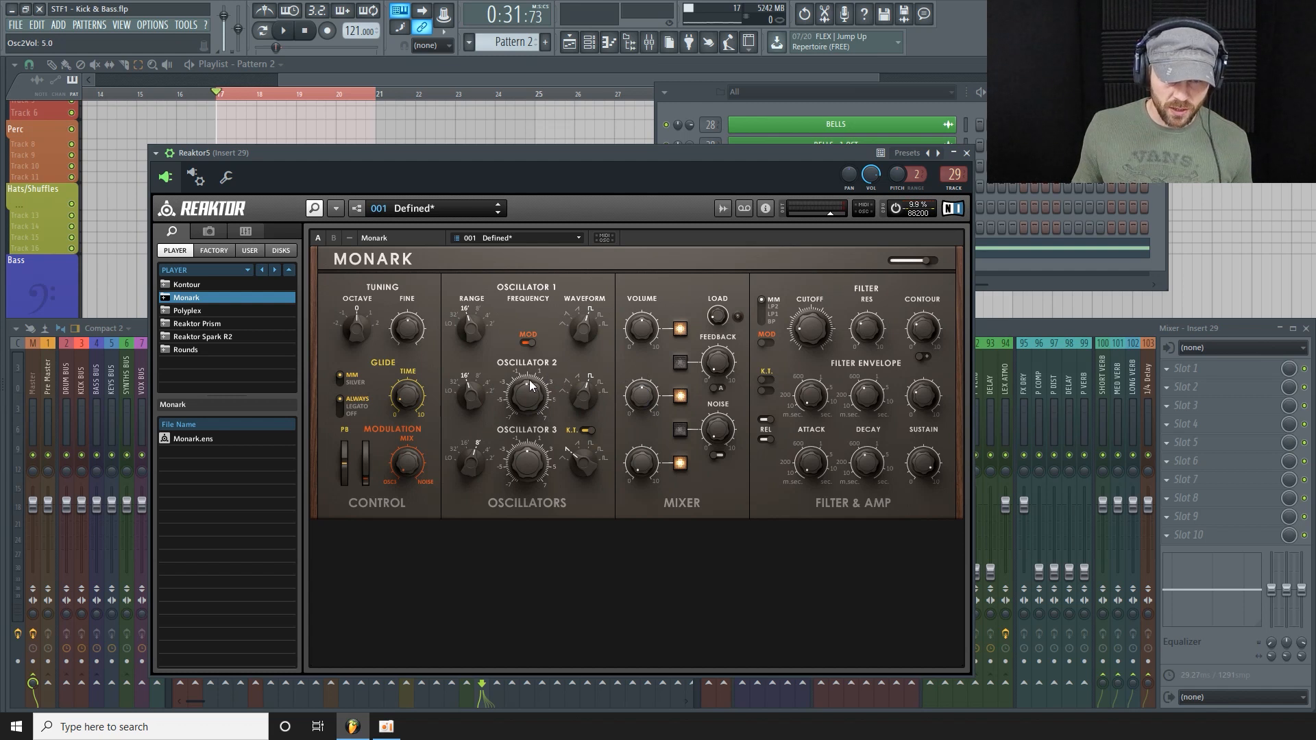
Step: During loop playback, set Monark's filter cutoff to 30 and detune Oscillator 2's frequency to -0.19
key(space)
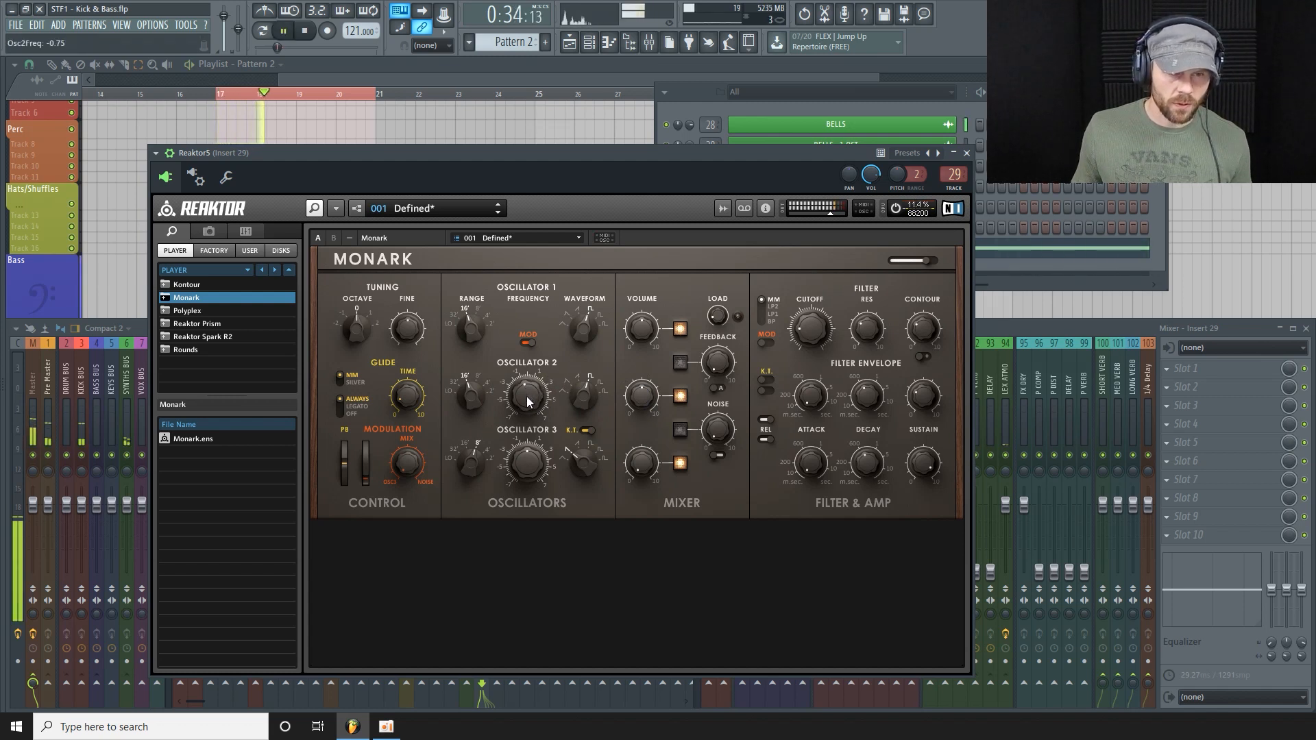
drag(803, 329, 809, 315)
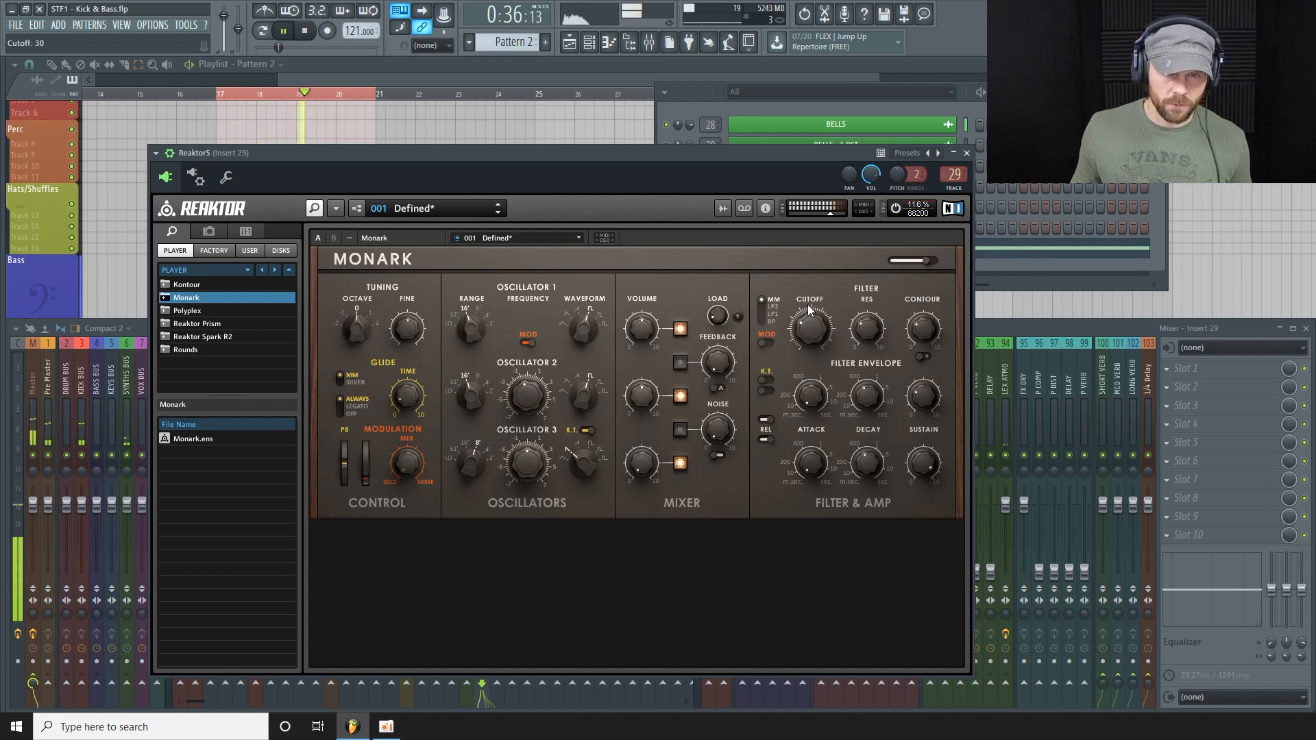
drag(519, 395, 536, 390)
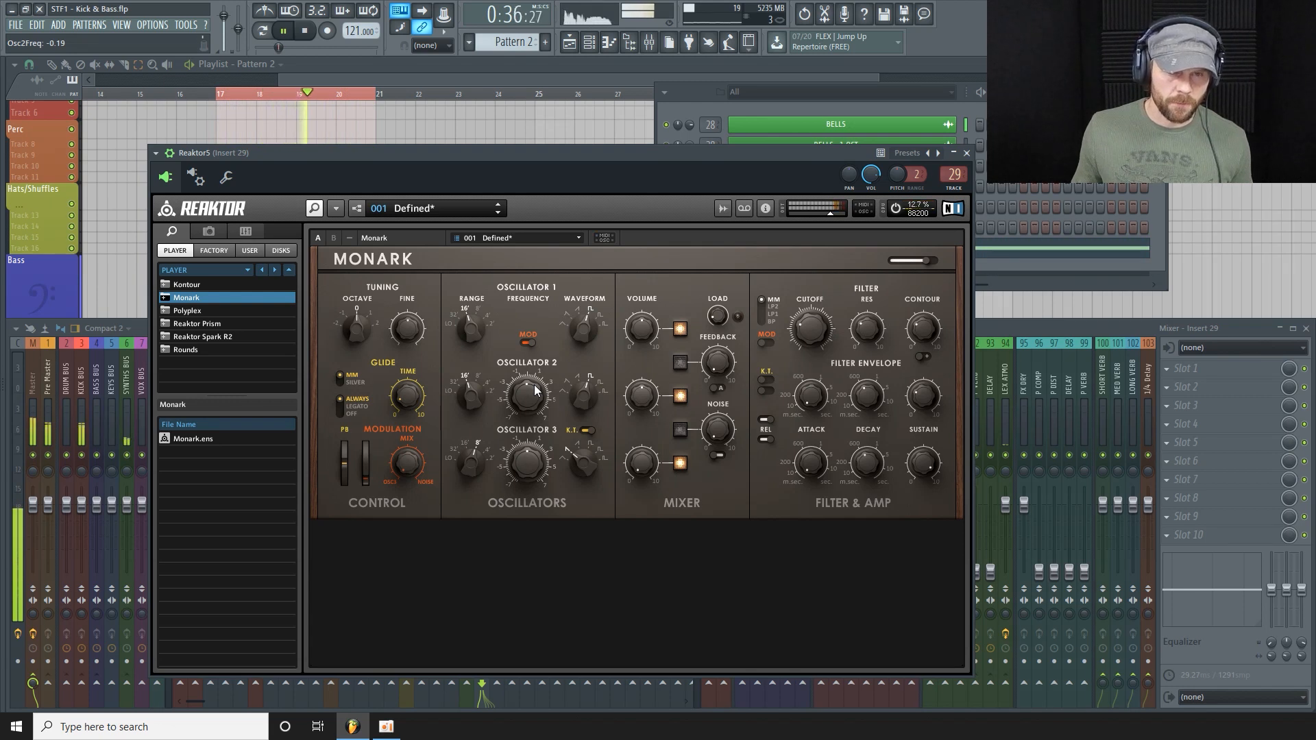
key(space)
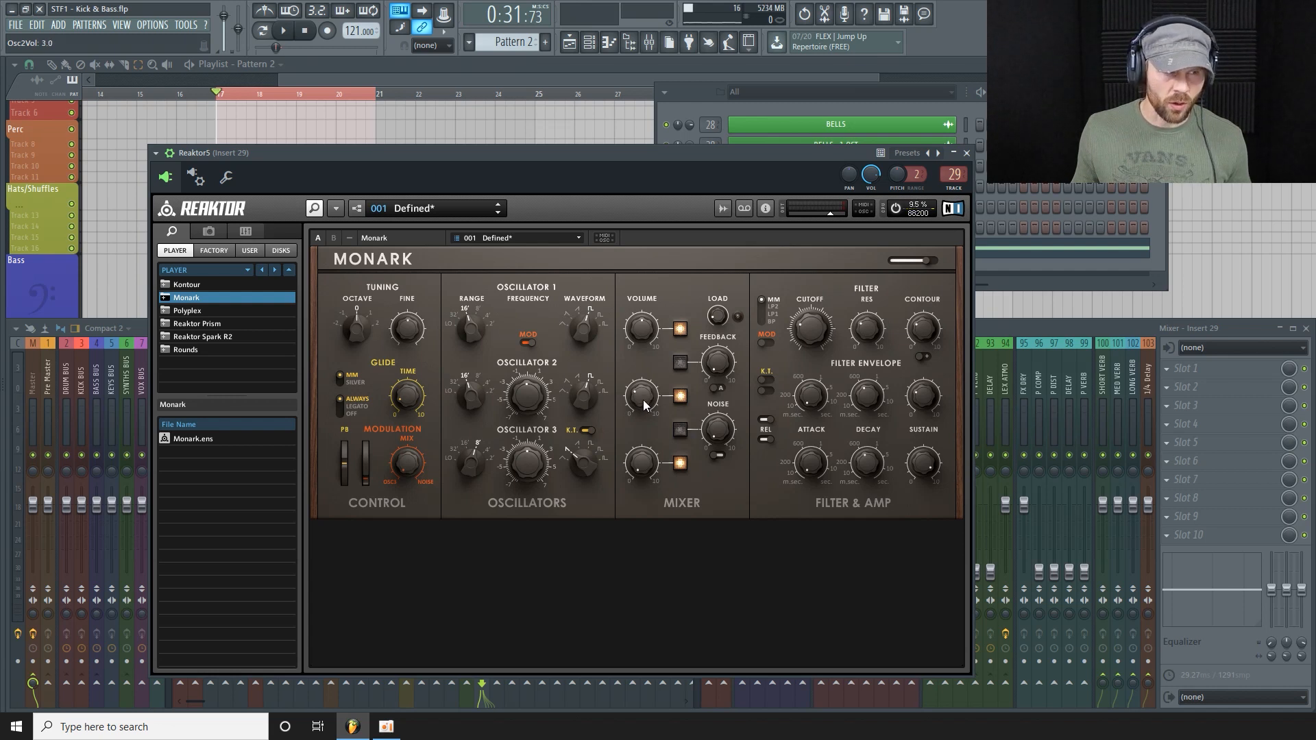
Step: Fine-tune Oscillator 2's mixer volume around 3.2 while the loop plays, switching the oscillator off and on to compare
key(space)
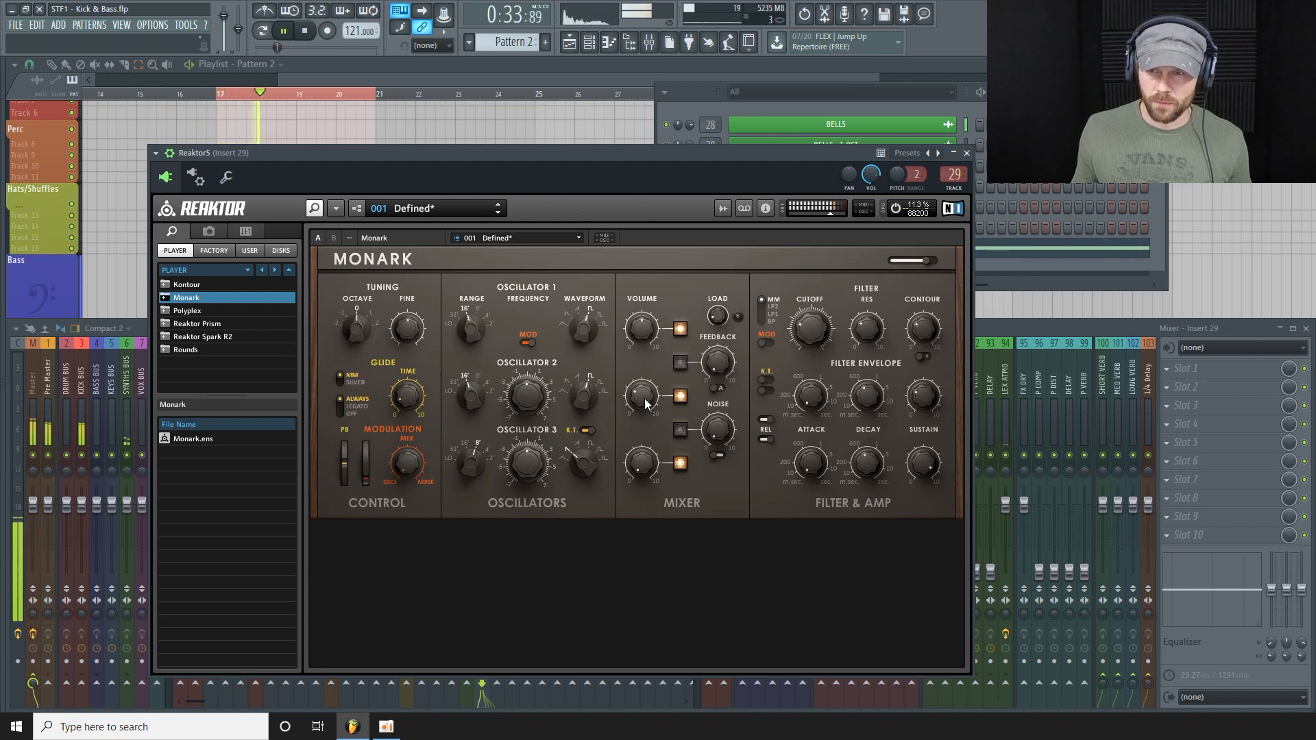
click(644, 398)
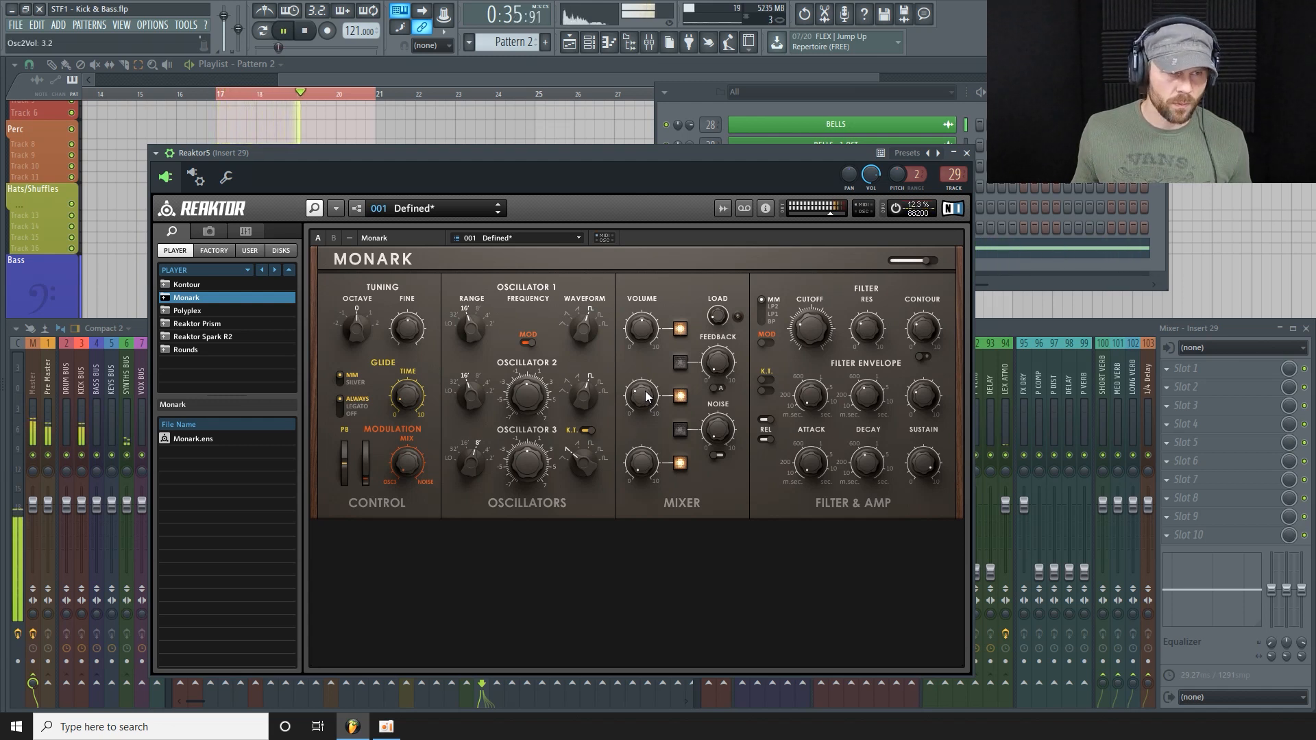
click(679, 396)
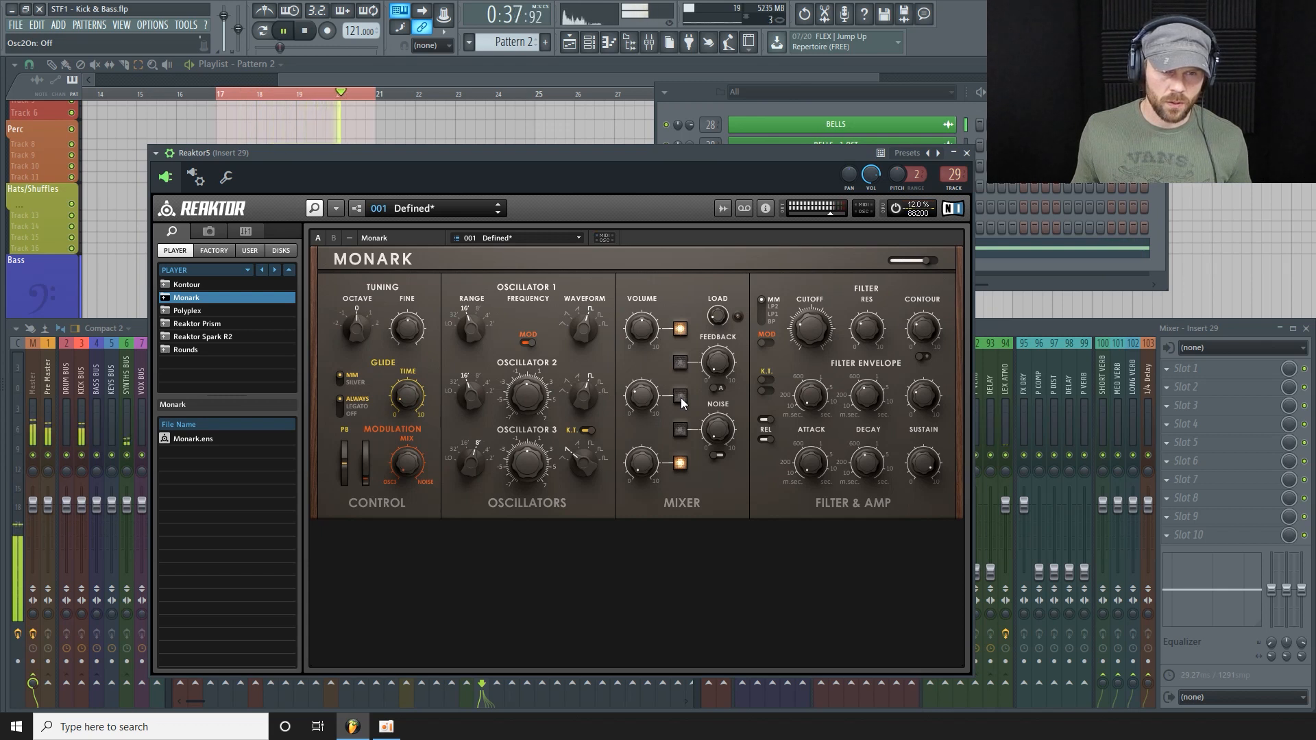
click(681, 398)
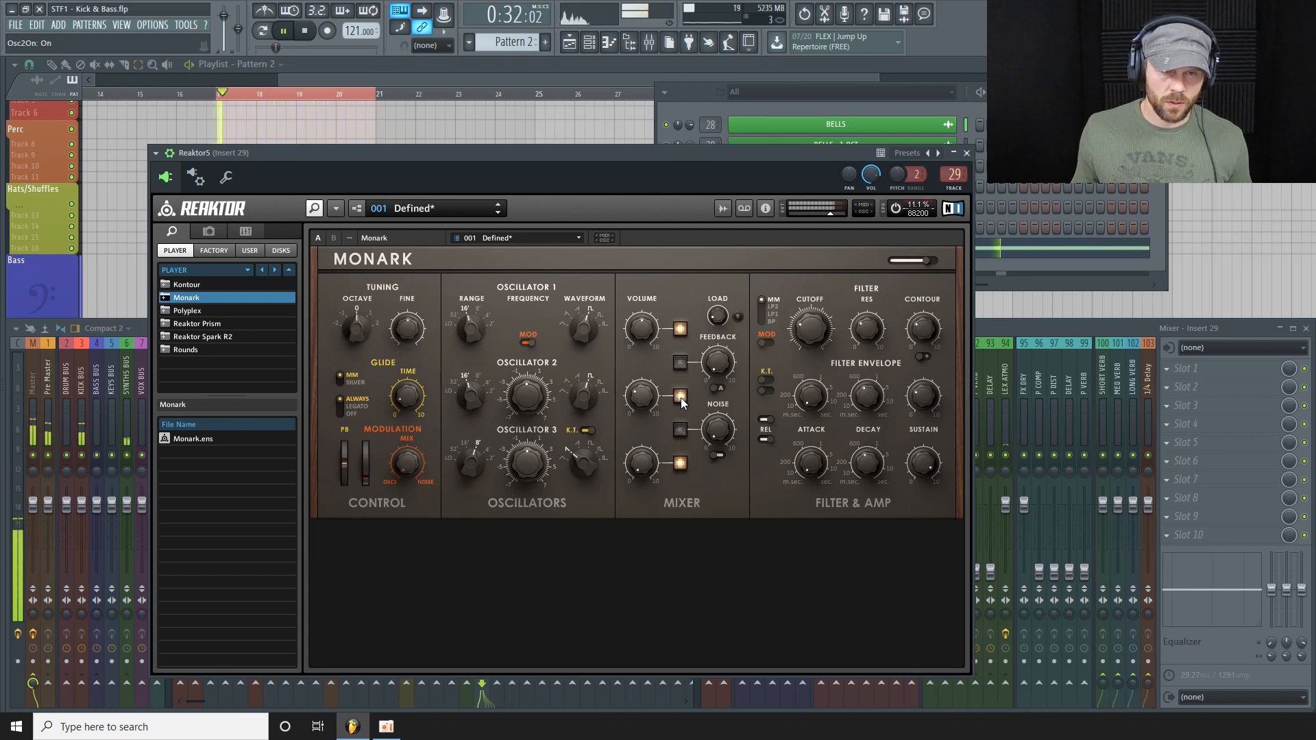
drag(647, 400, 652, 348)
click(681, 397)
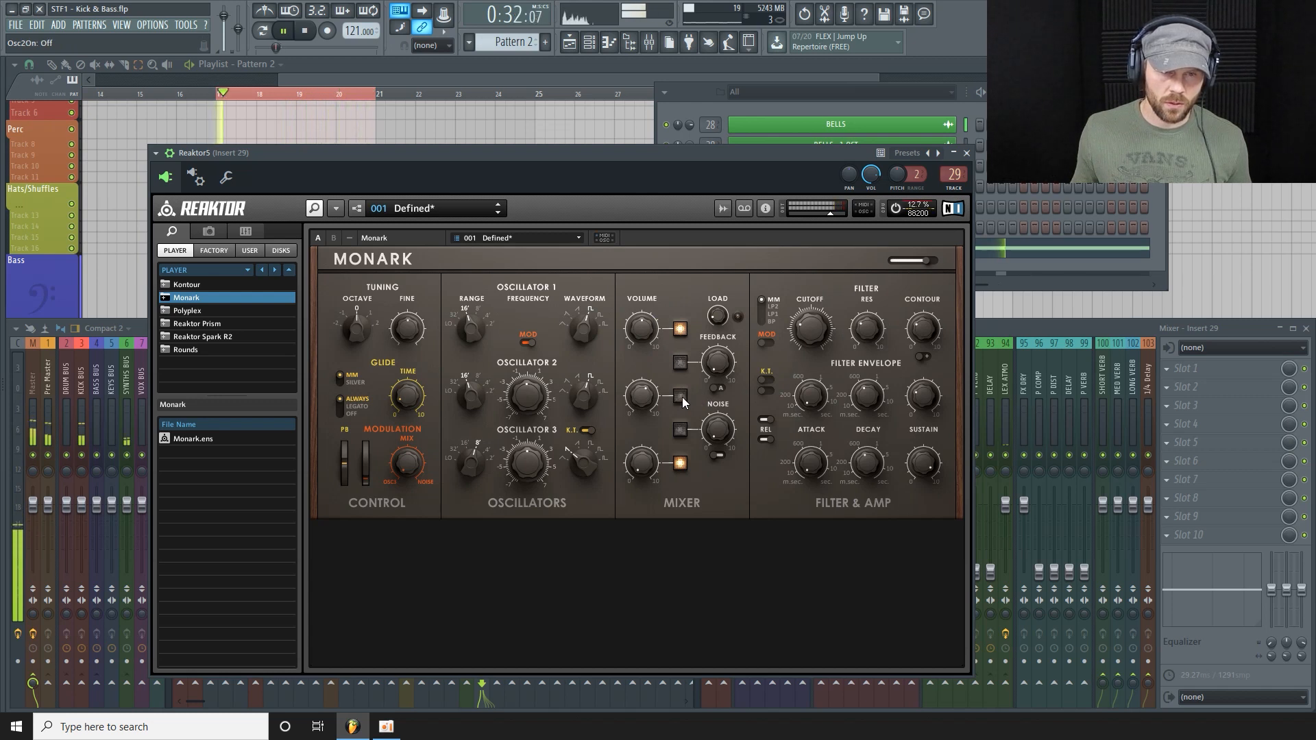
drag(639, 416, 637, 430)
click(680, 396)
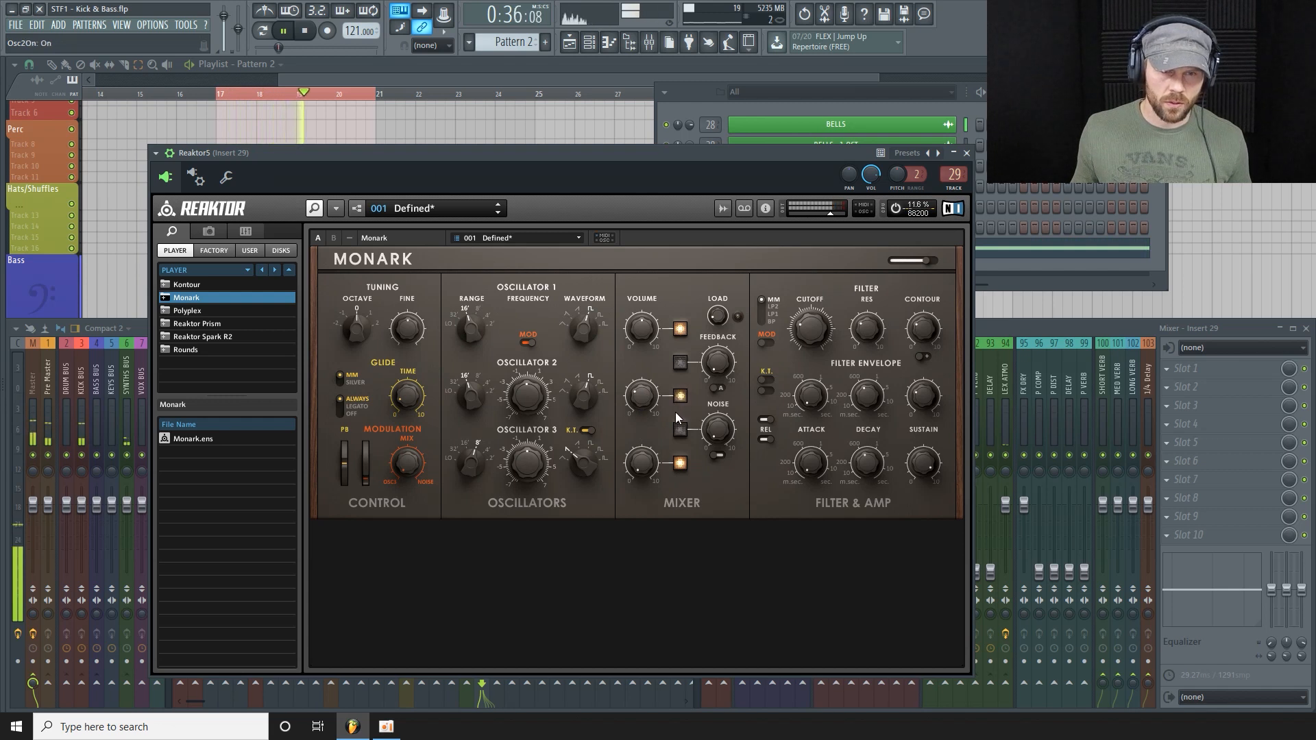
key(space)
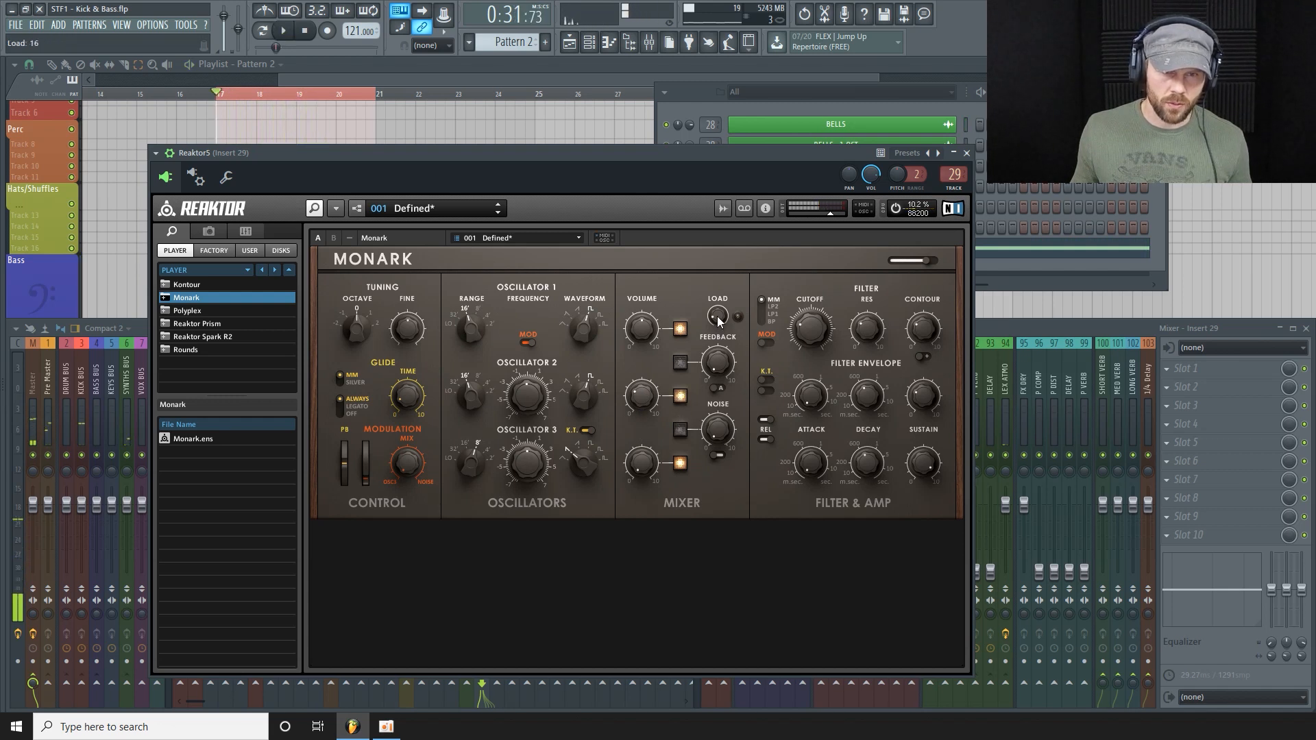
Step: Switch on Monark's noise source at volume 1.8 and set the filter cutoff to 26 while auditioning the loop
click(682, 429)
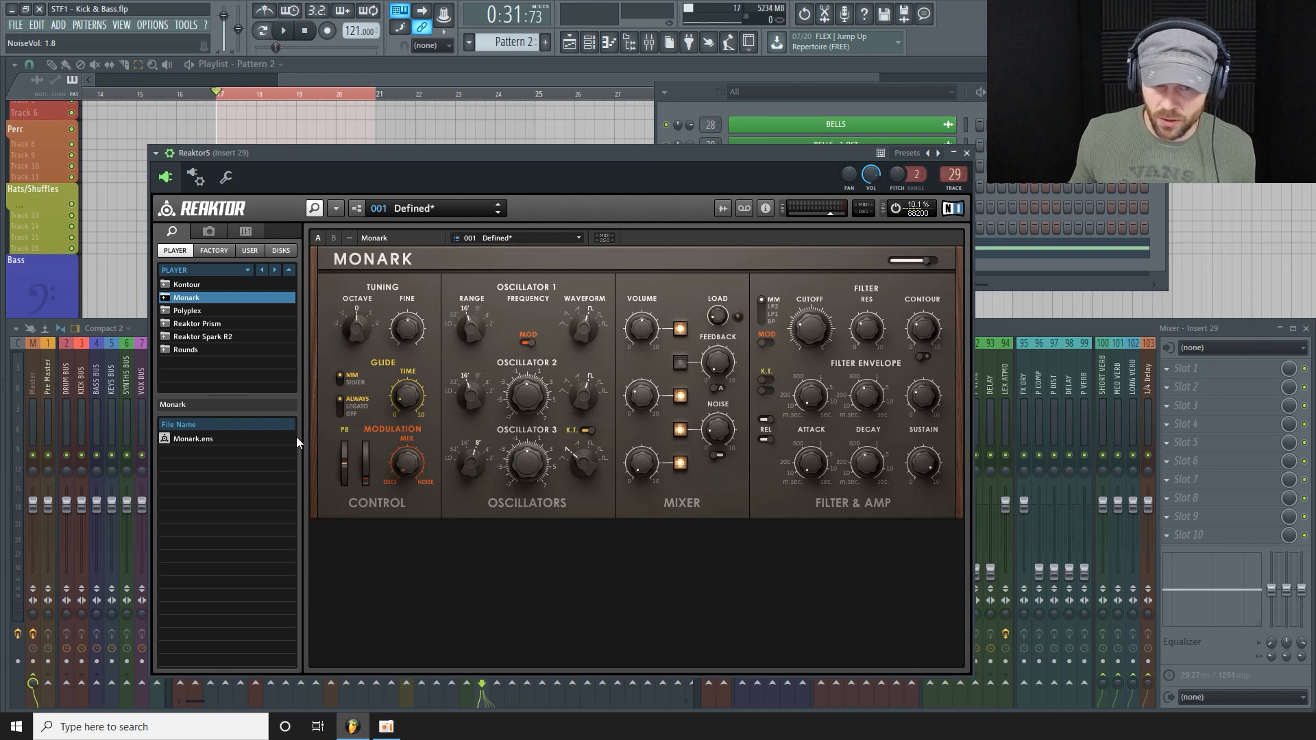
key(space)
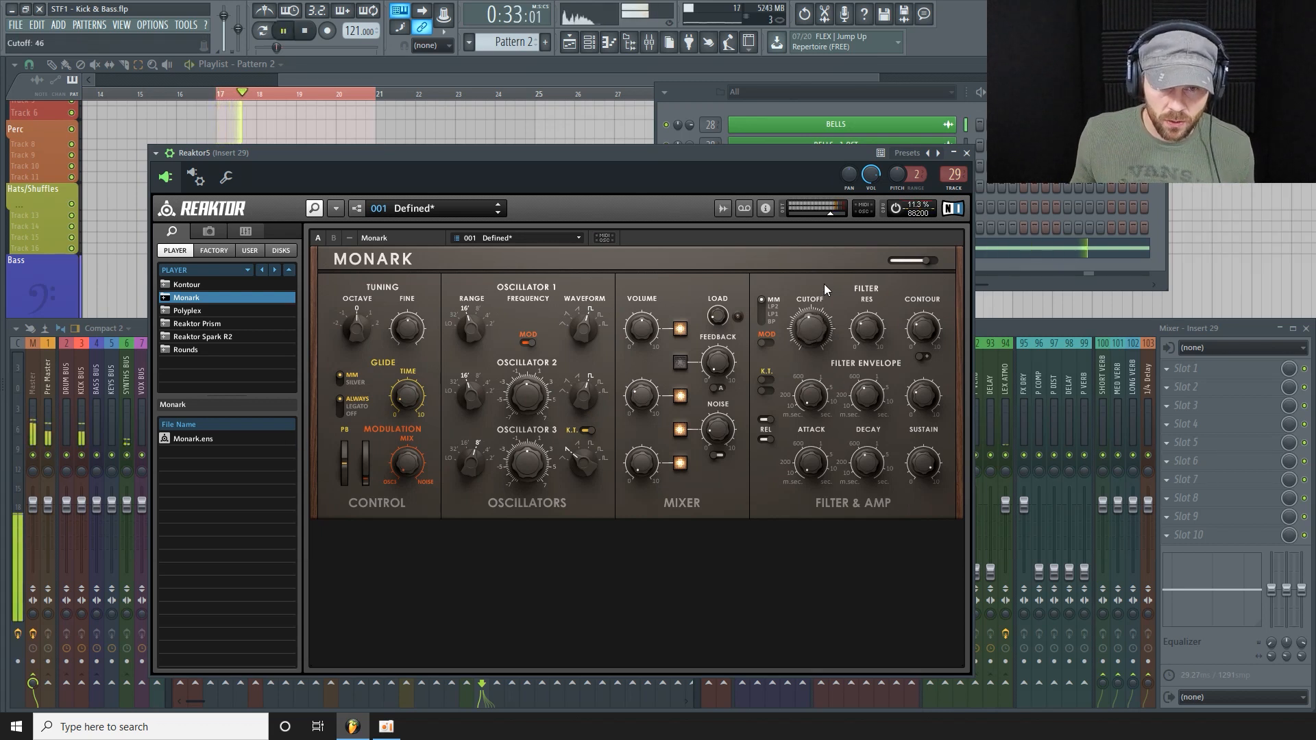
drag(830, 221, 791, 322)
key(space)
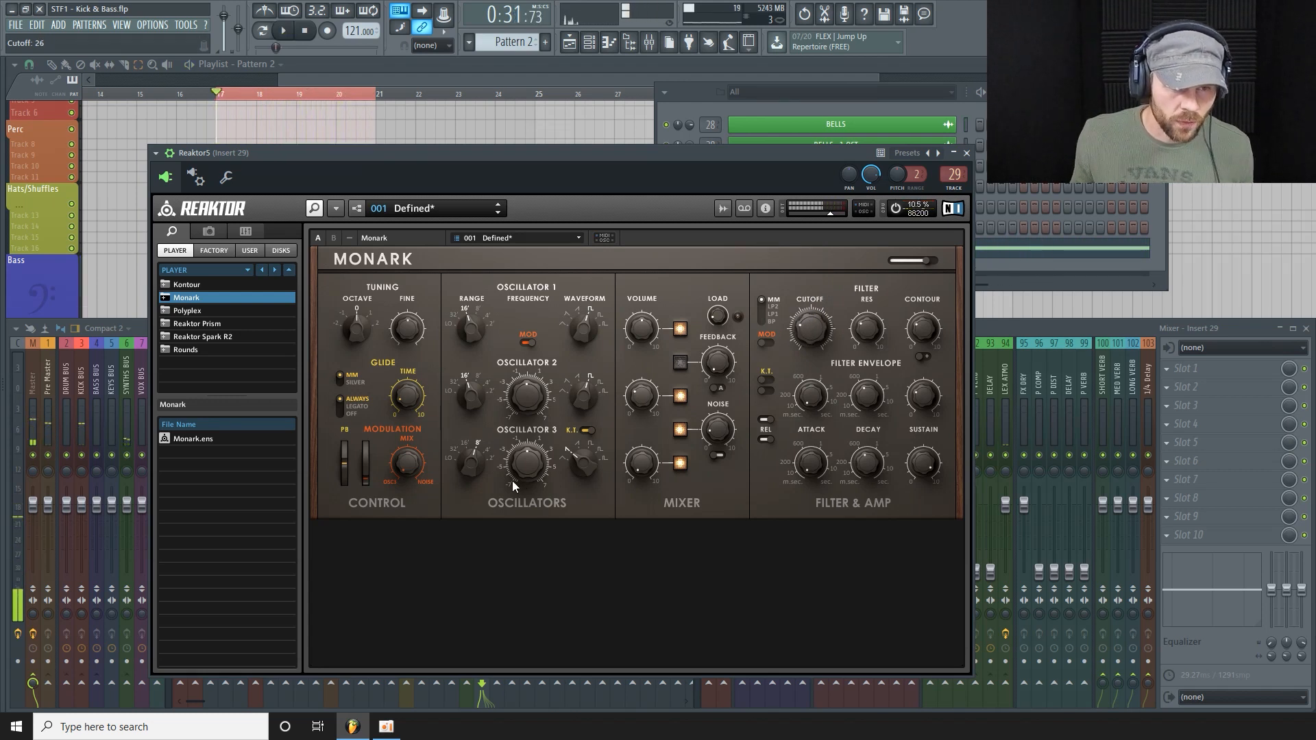
Step: Set Monark's glide time to 2.3 and play the loop to hear the bass
click(417, 392)
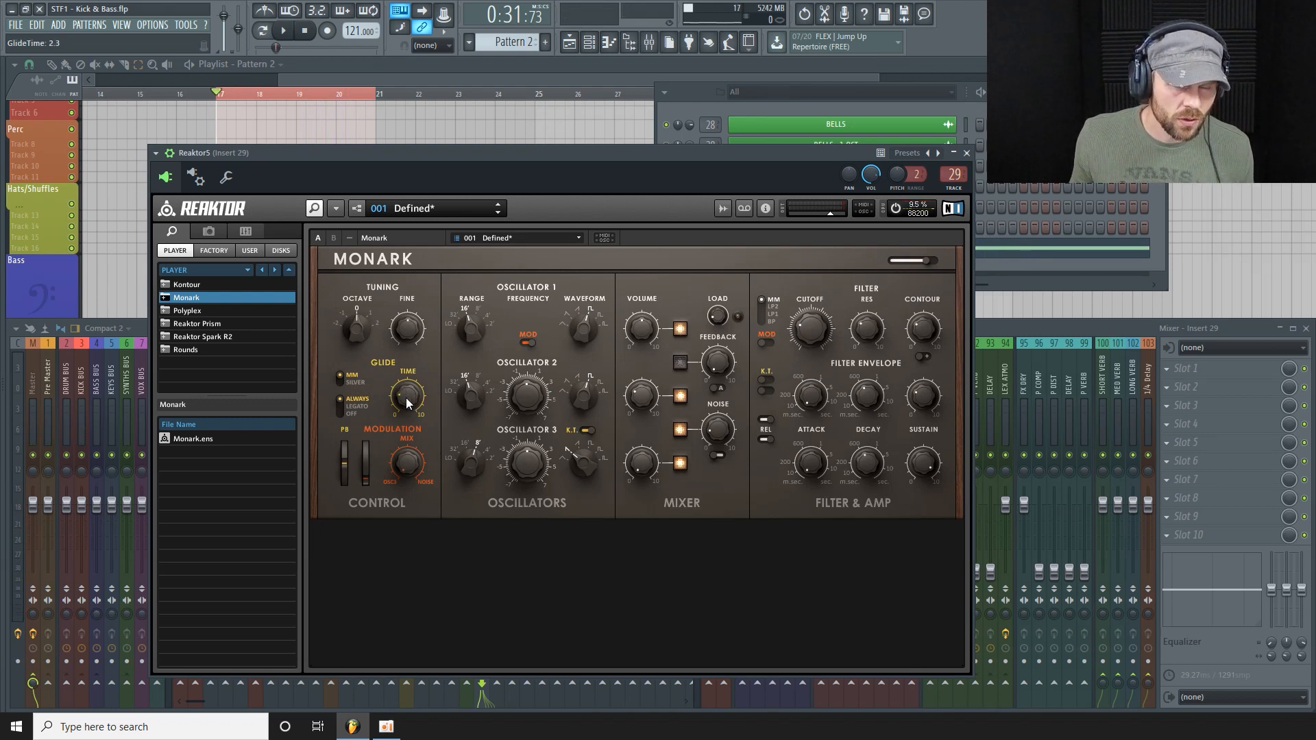
key(space)
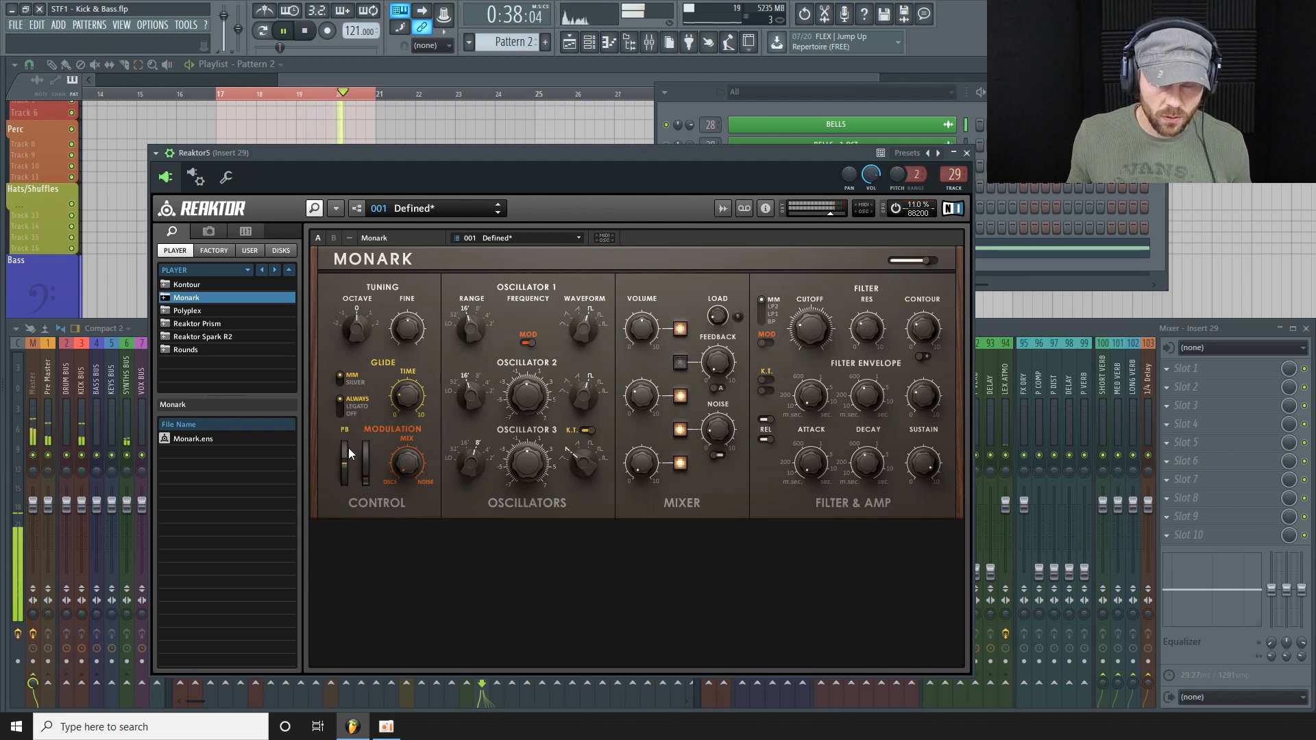
key(space)
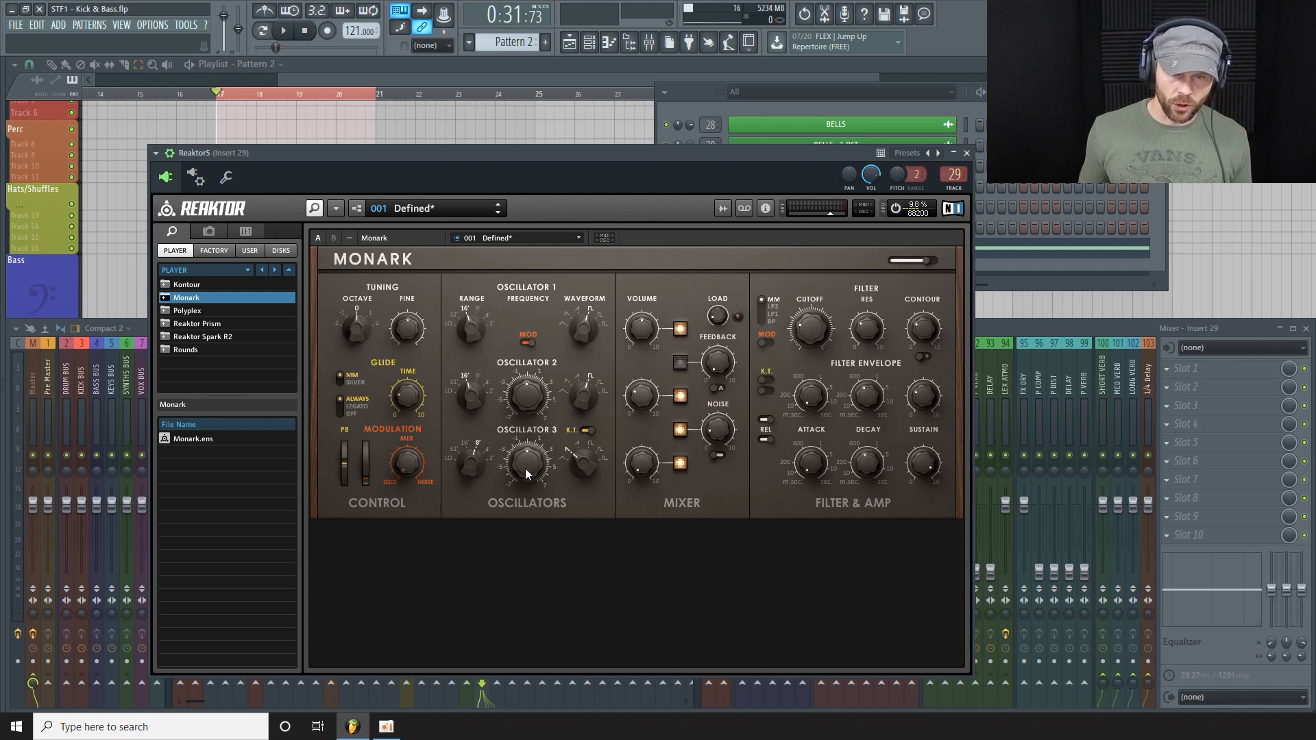
Step: Set Oscillator 3's range to 32' and its waveform to pulse
scroll(476, 461, down, 1)
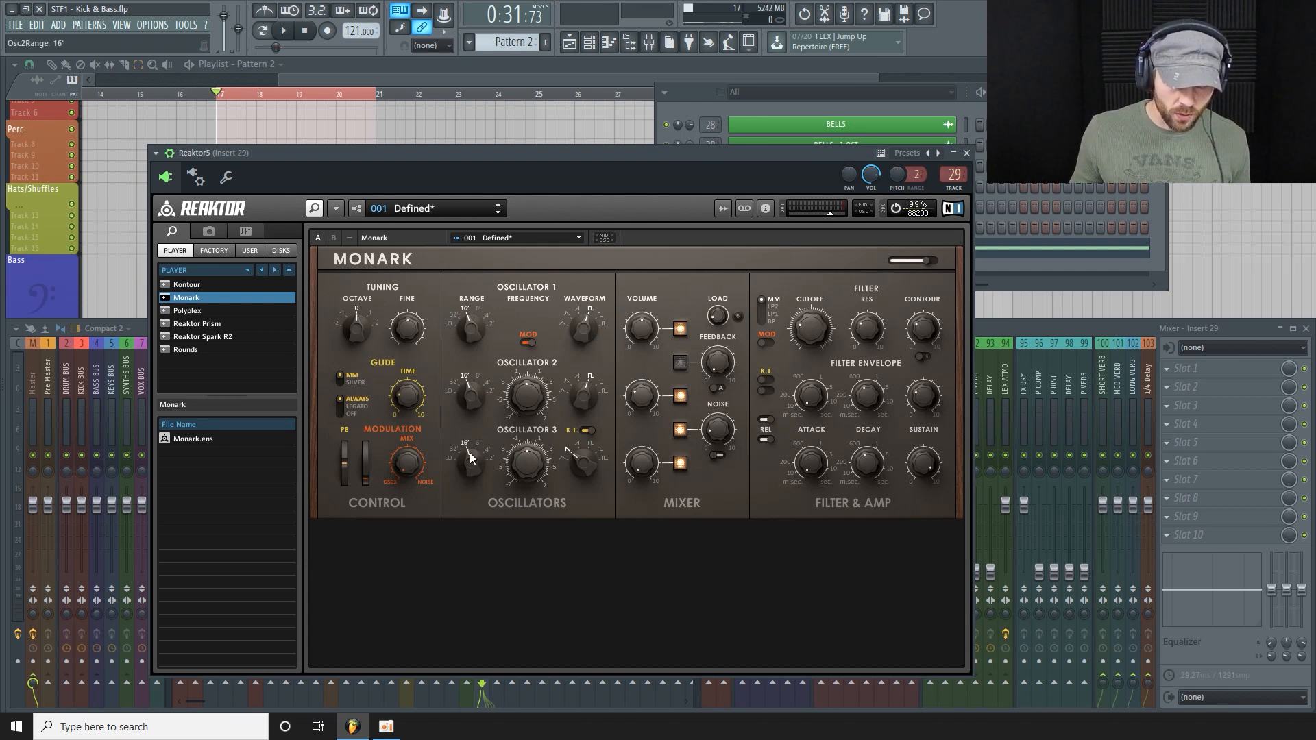
drag(470, 453, 472, 461)
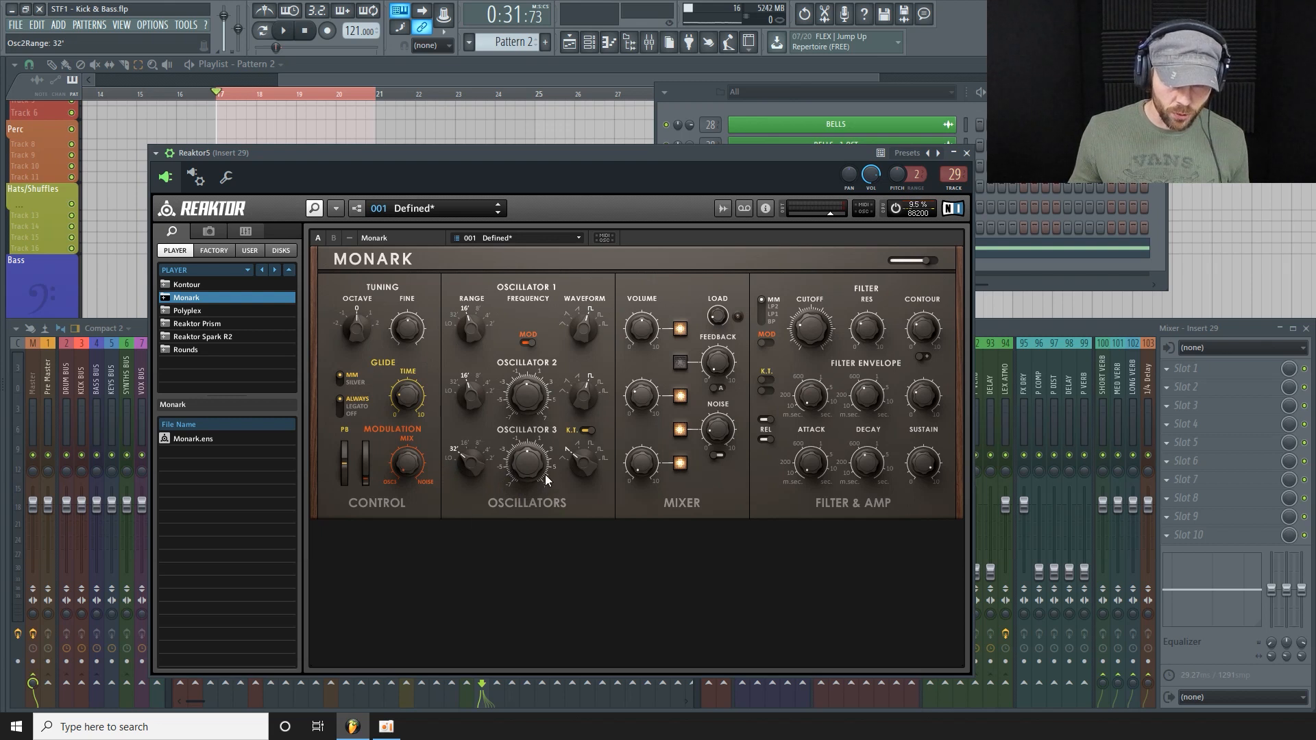
drag(587, 470, 575, 444)
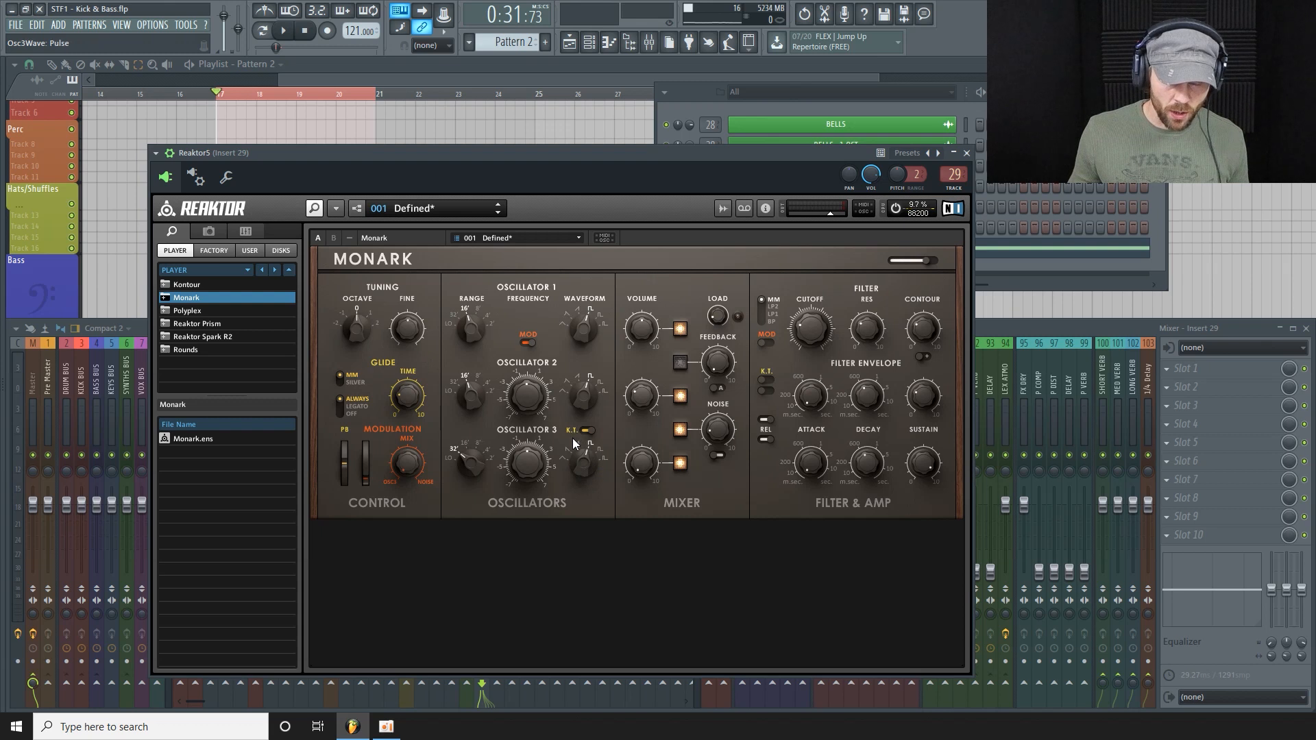
Step: Adjust Oscillator 3's mixer volume by ear to 2.0 during loop playback
drag(644, 471, 643, 454)
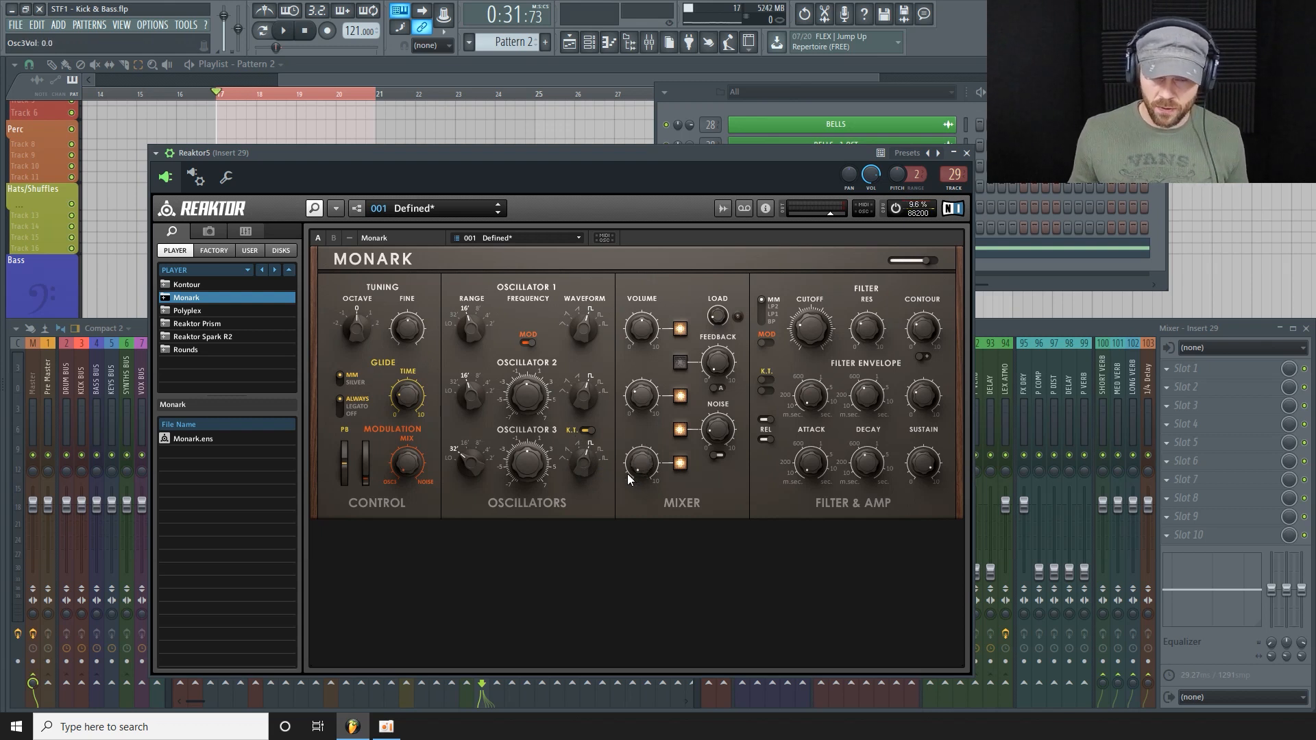
drag(627, 474, 643, 433)
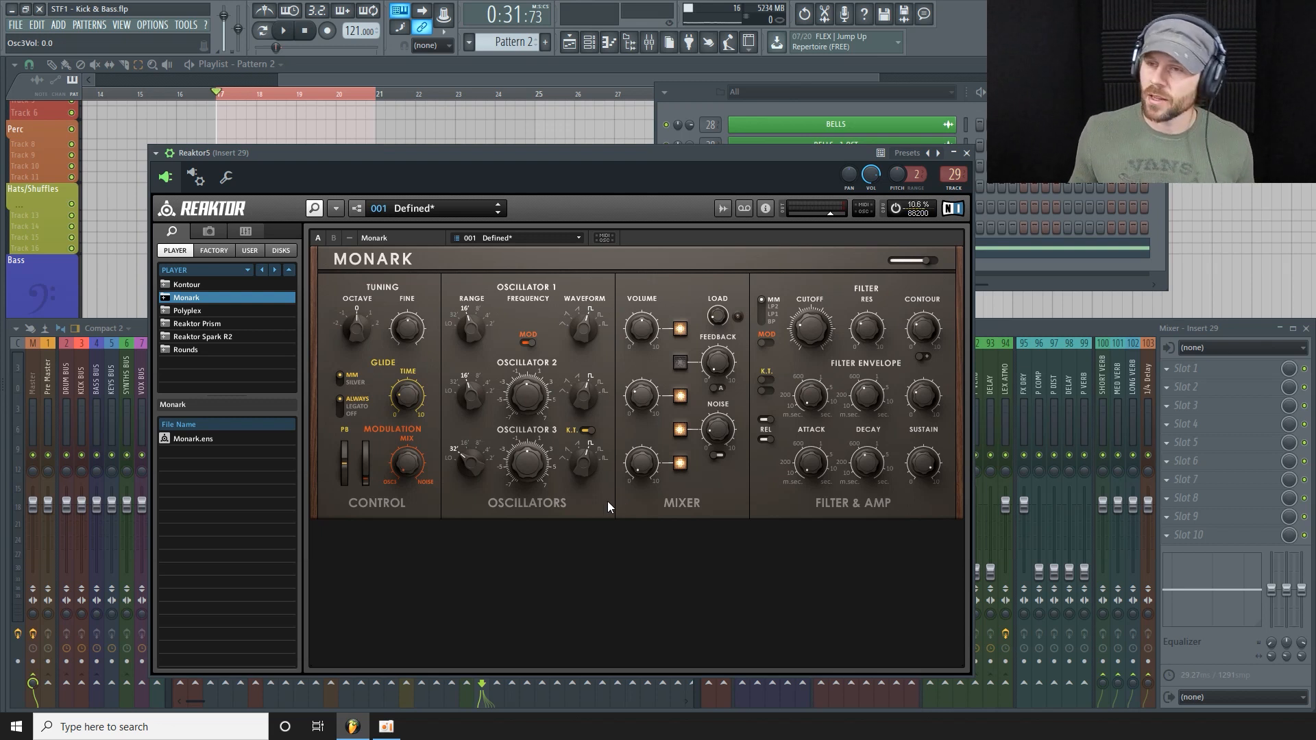
key(space)
drag(636, 479, 639, 436)
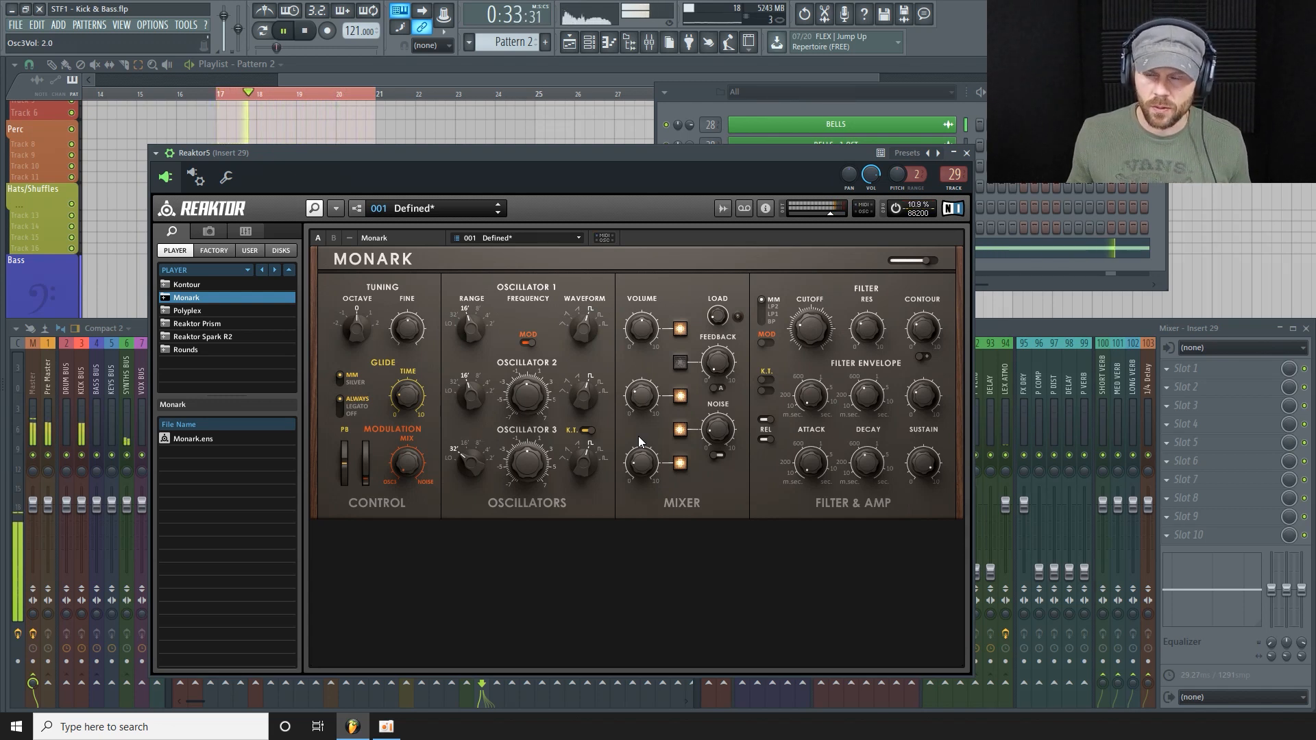
drag(638, 440, 638, 476)
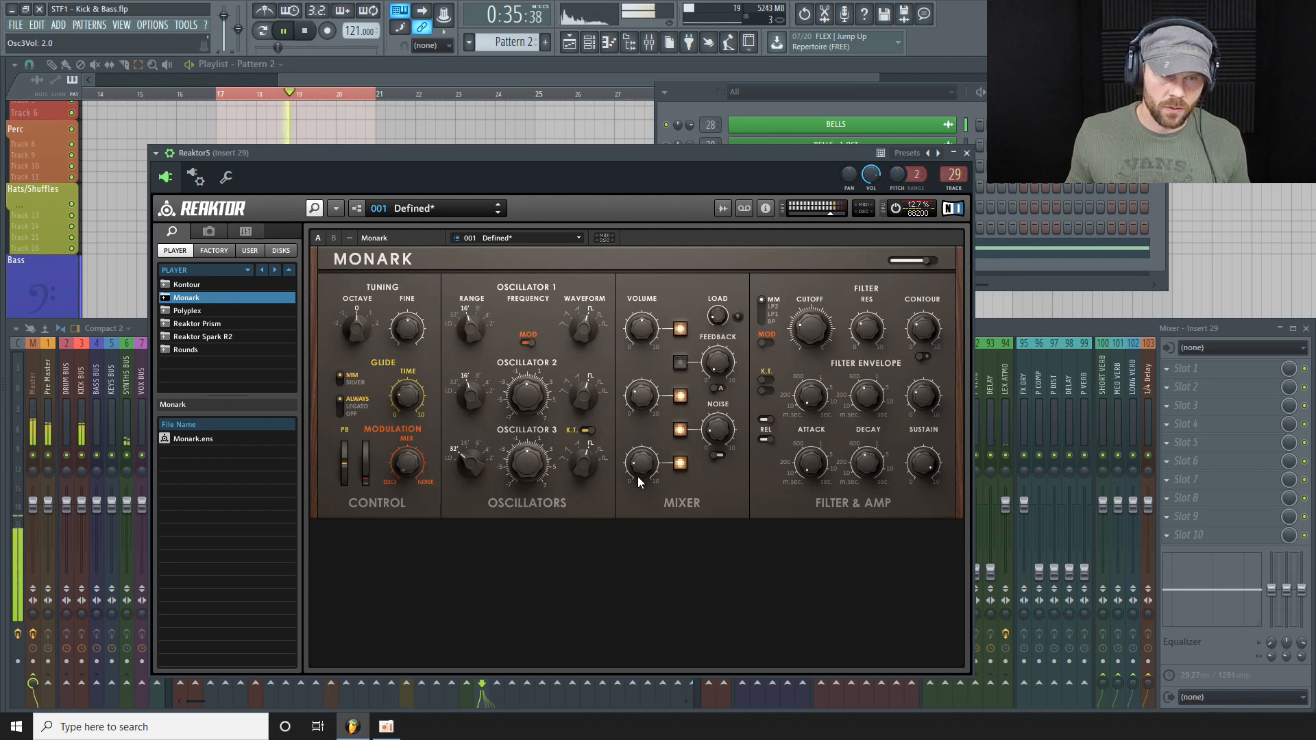
Step: Reopen Reaktor5 from the channel rack and compare the bass with Oscillator 3 switched off and on
click(543, 72)
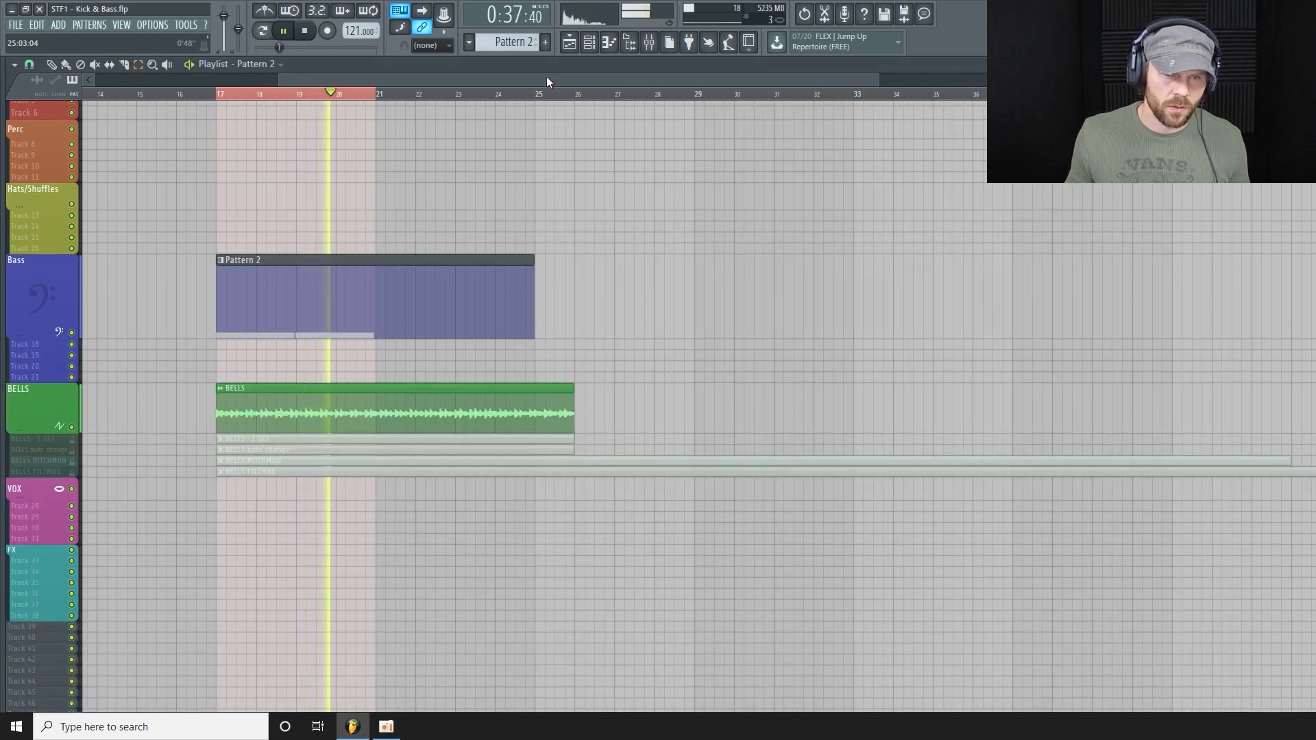
click(589, 43)
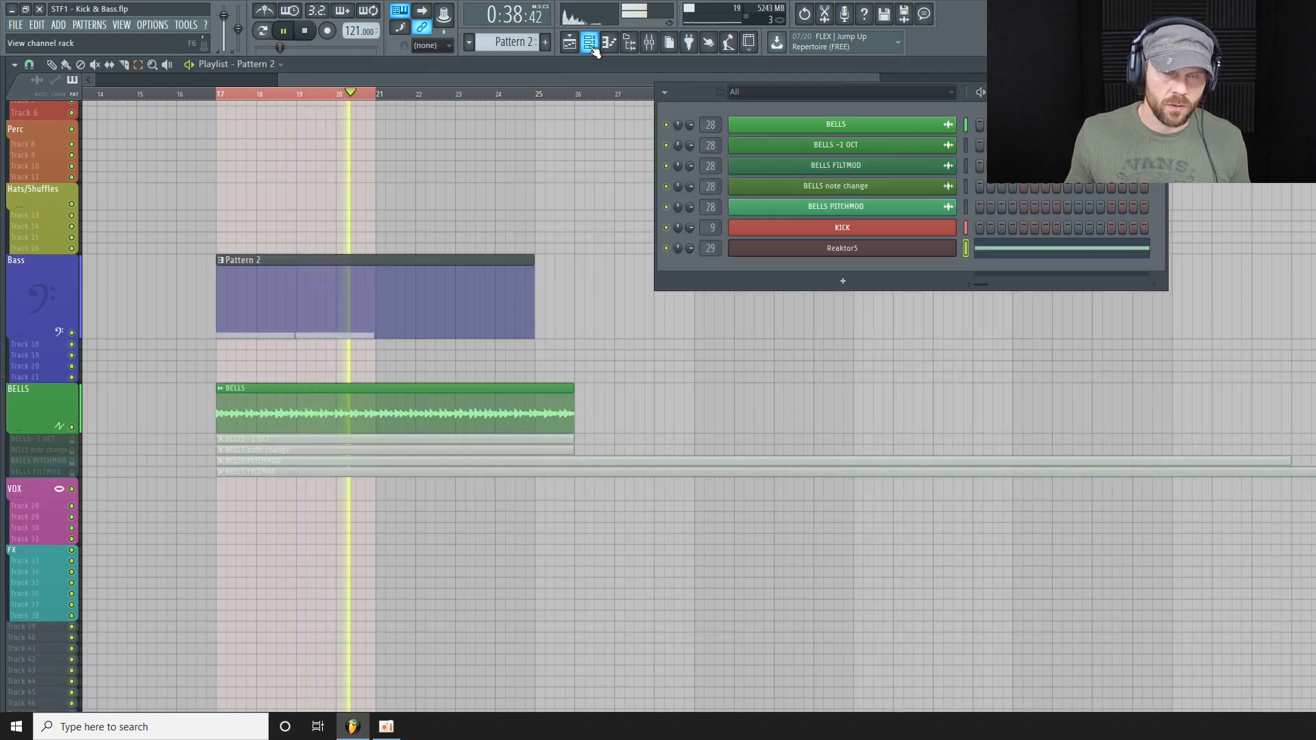
click(843, 250)
click(681, 464)
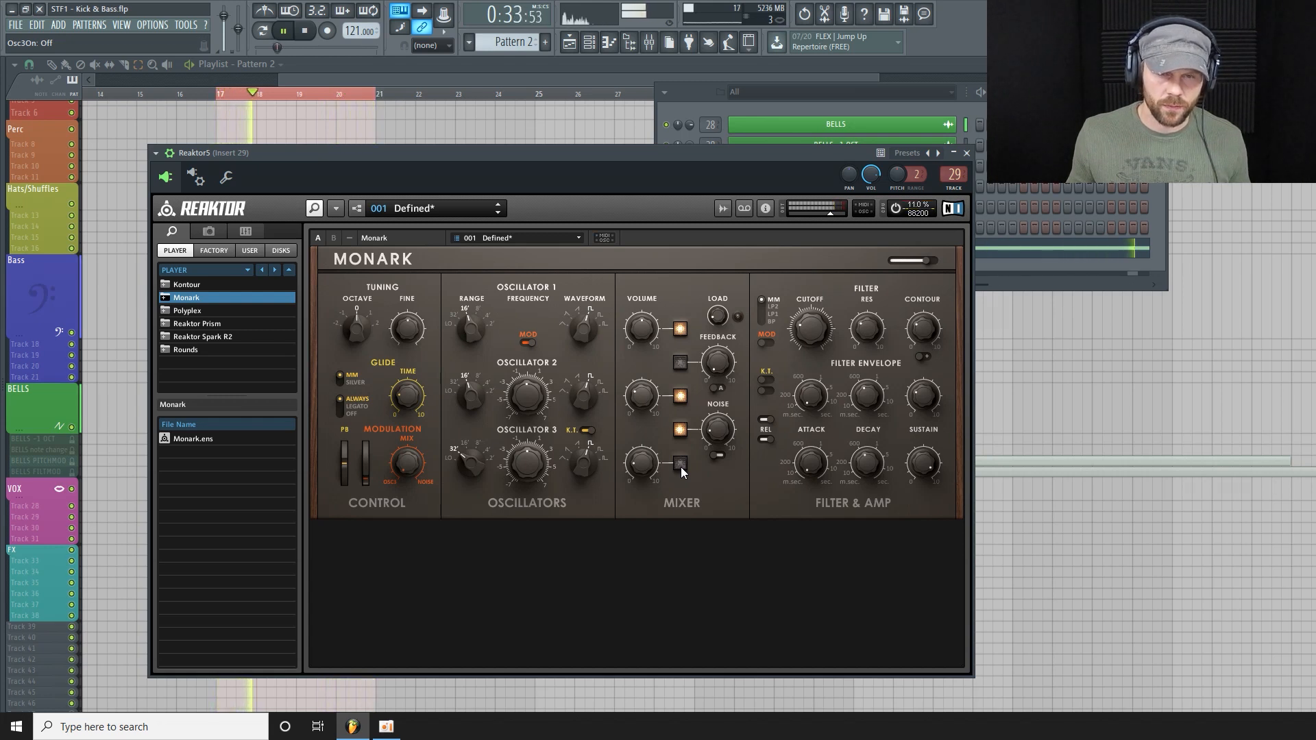
click(681, 465)
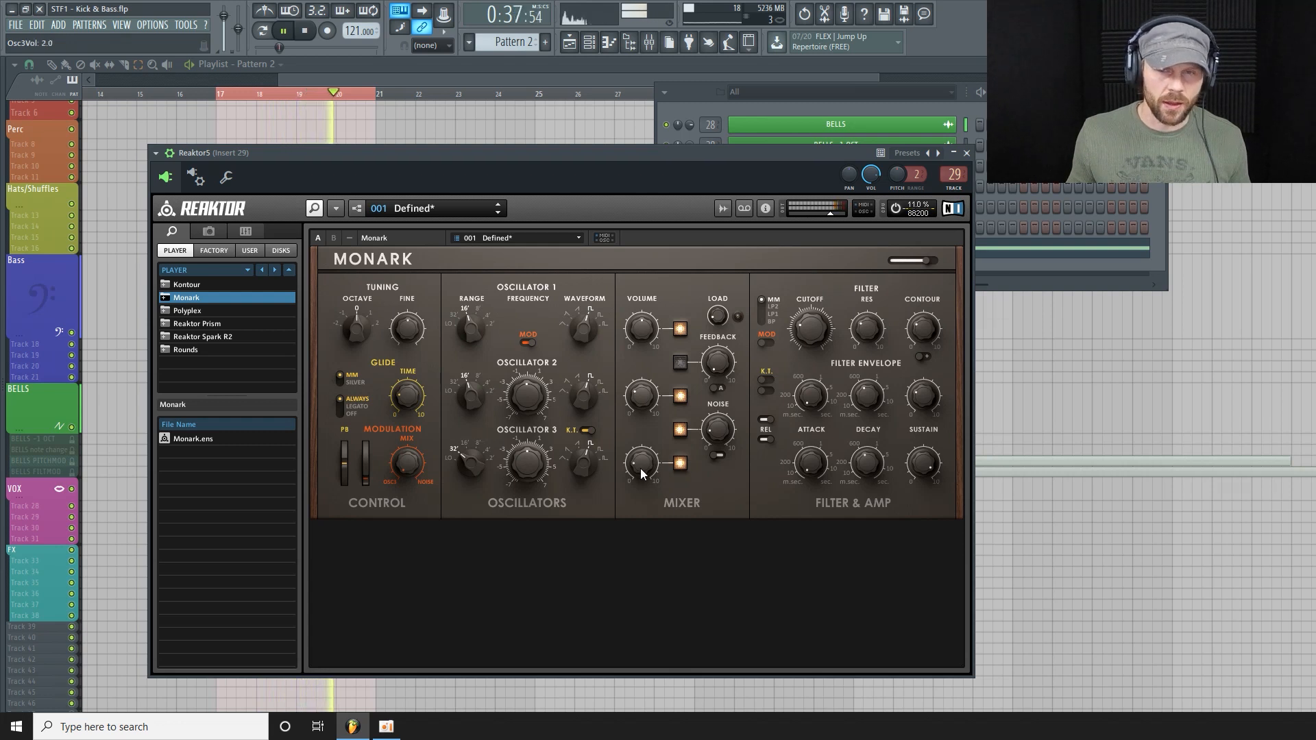
key(space)
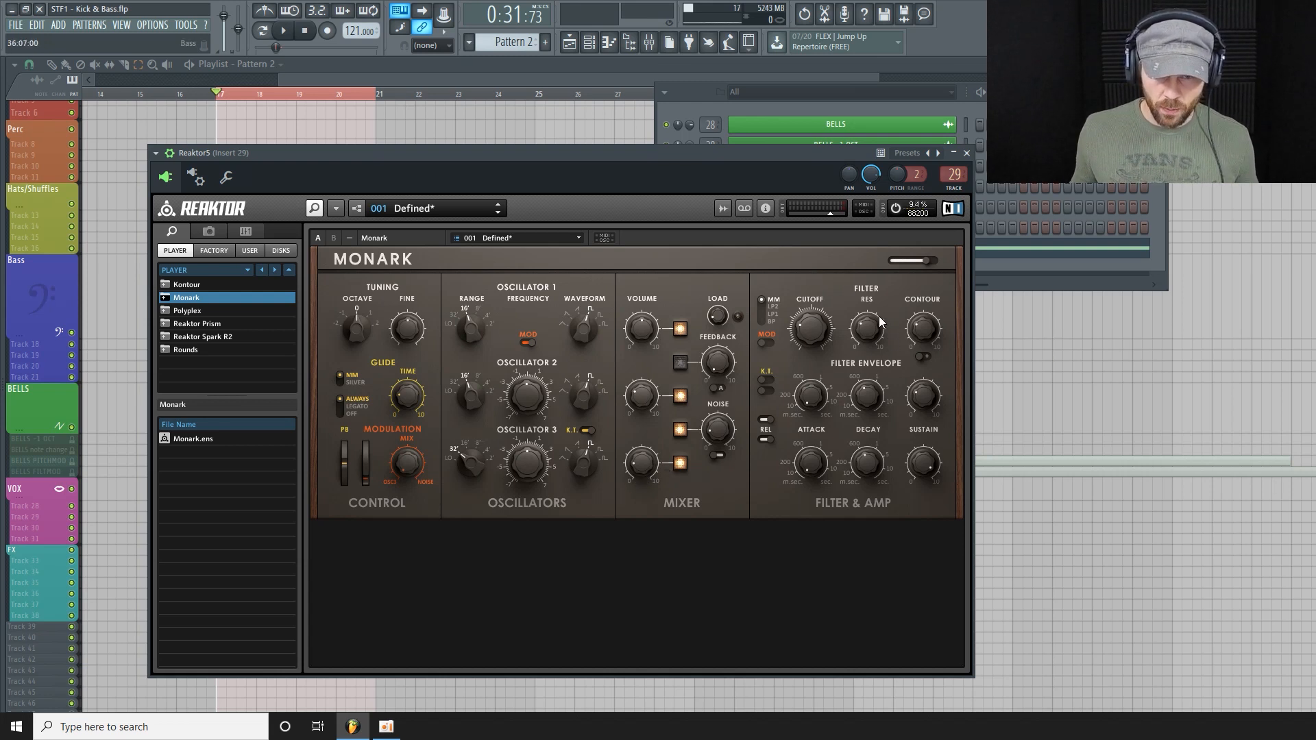
Step: Audition the loop while setting Monark's amp attack to 3, and set the filter cutoff to 23
key(space)
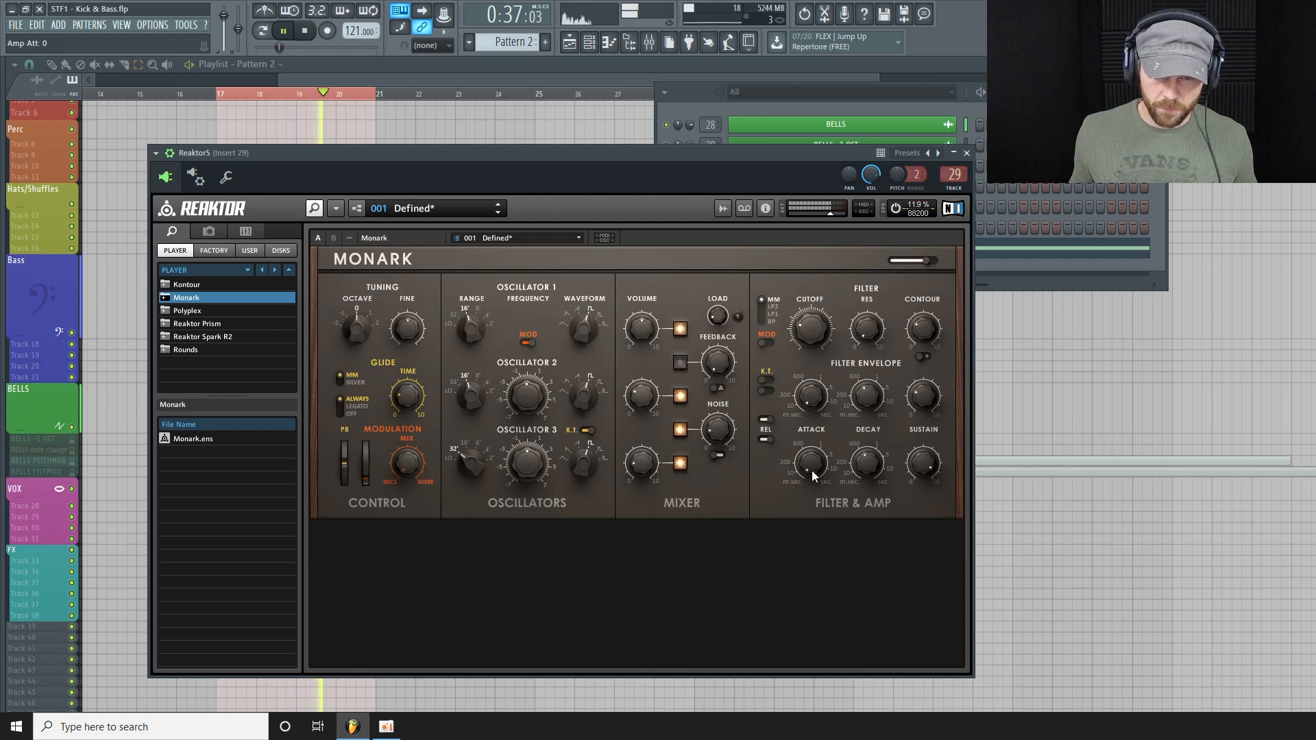
drag(812, 473, 813, 471)
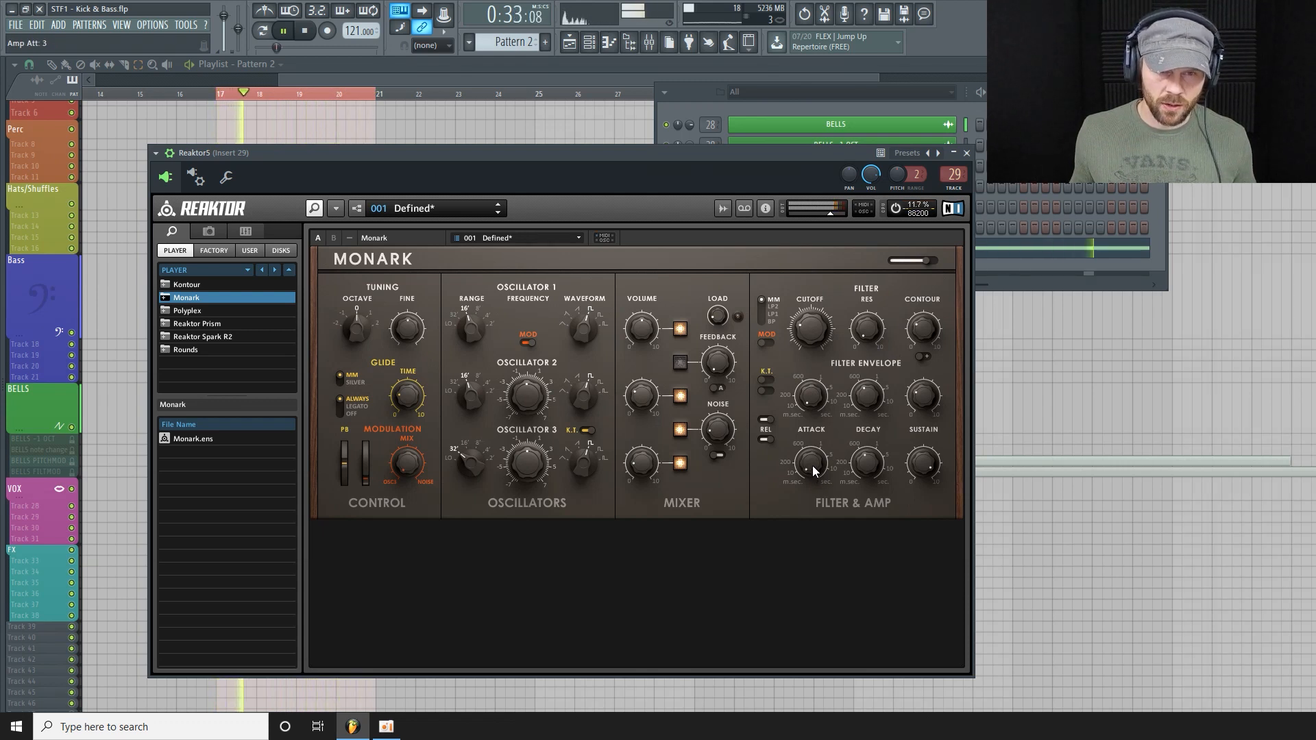
key(space)
click(814, 346)
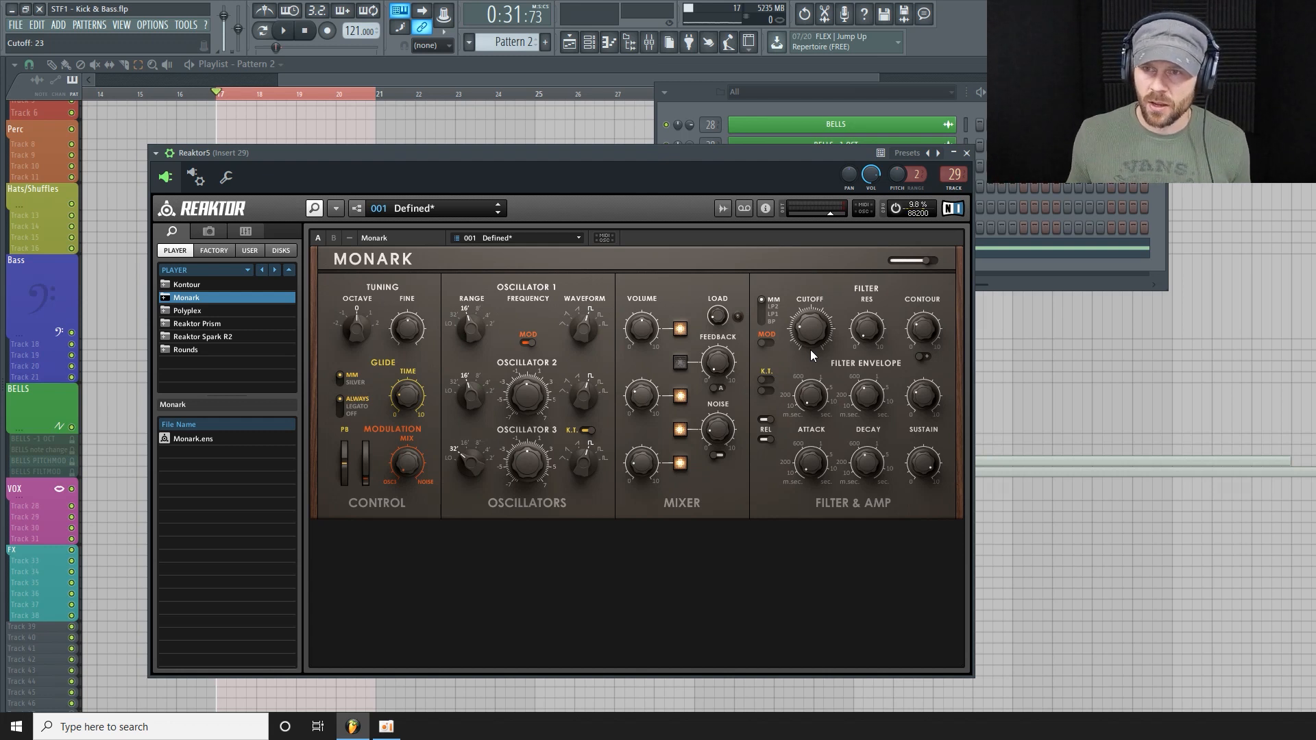
Step: Shape Monark's filter envelope by ear, with the attack around 63 and the decay at 56
drag(809, 406, 818, 378)
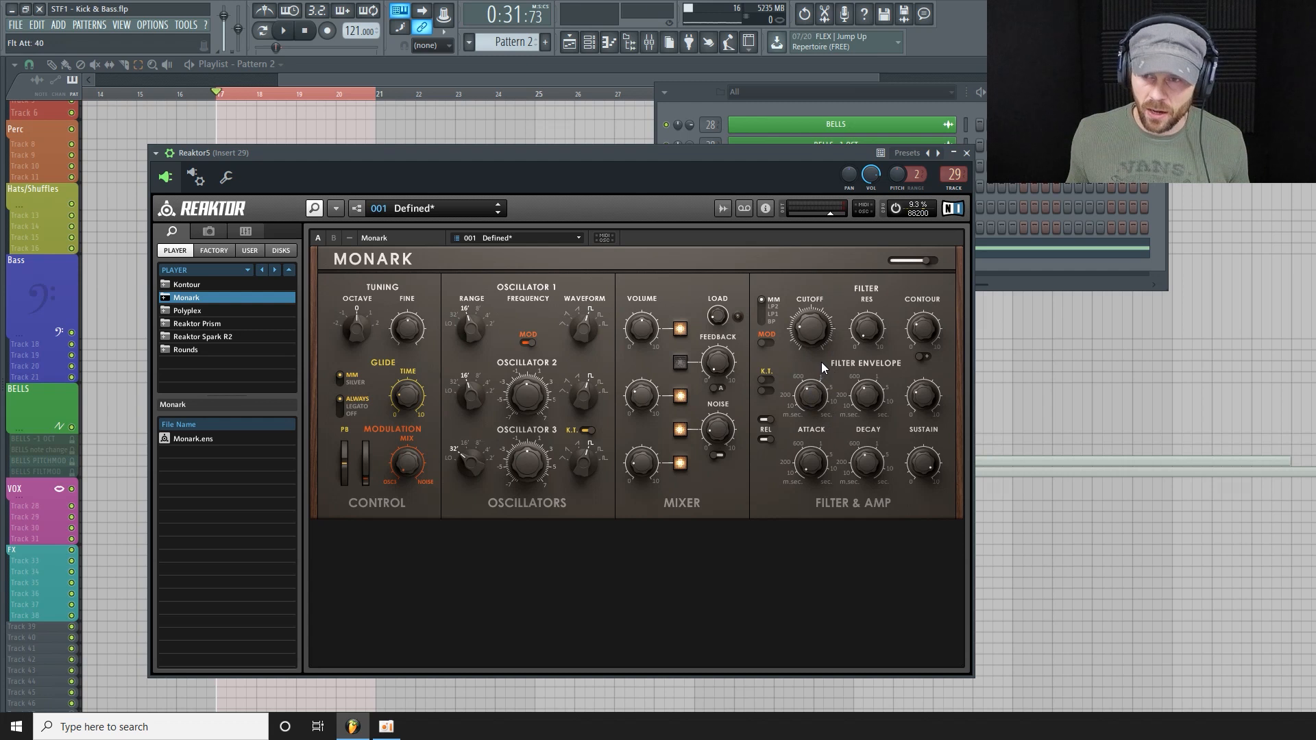
drag(816, 371, 816, 368)
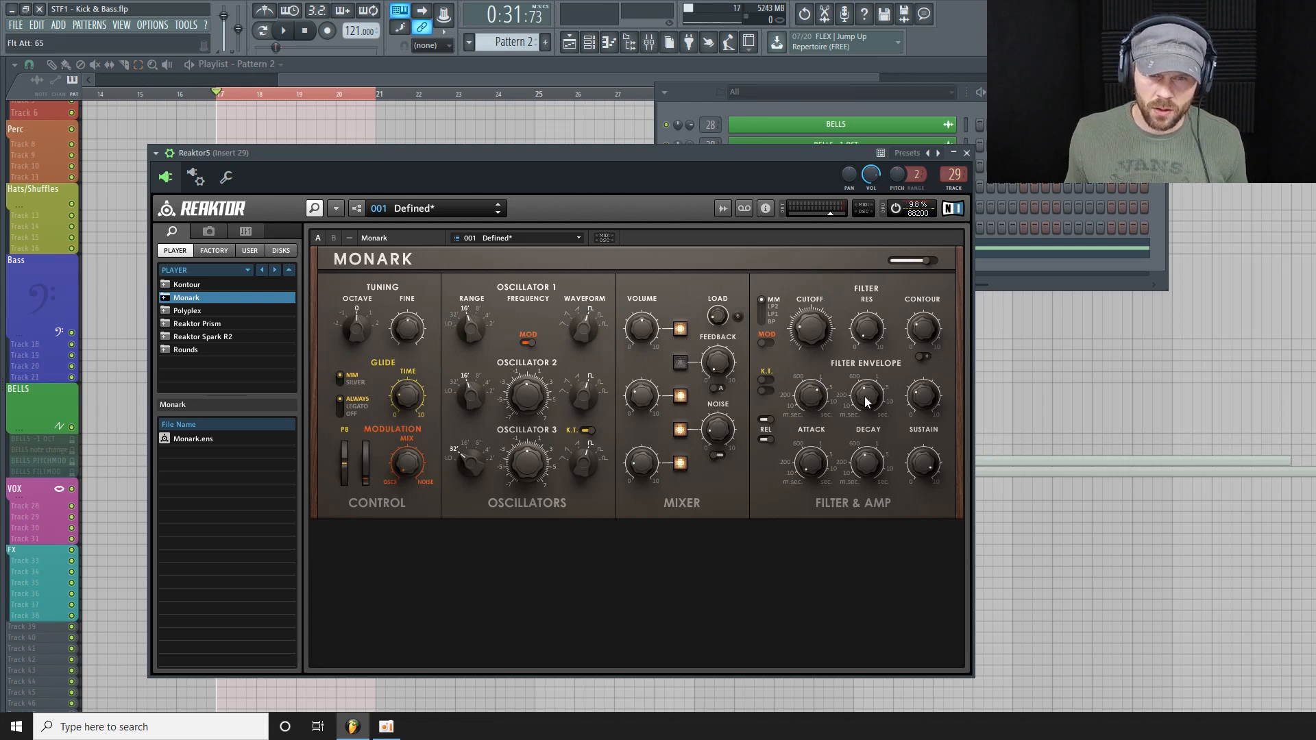
drag(868, 392, 867, 385)
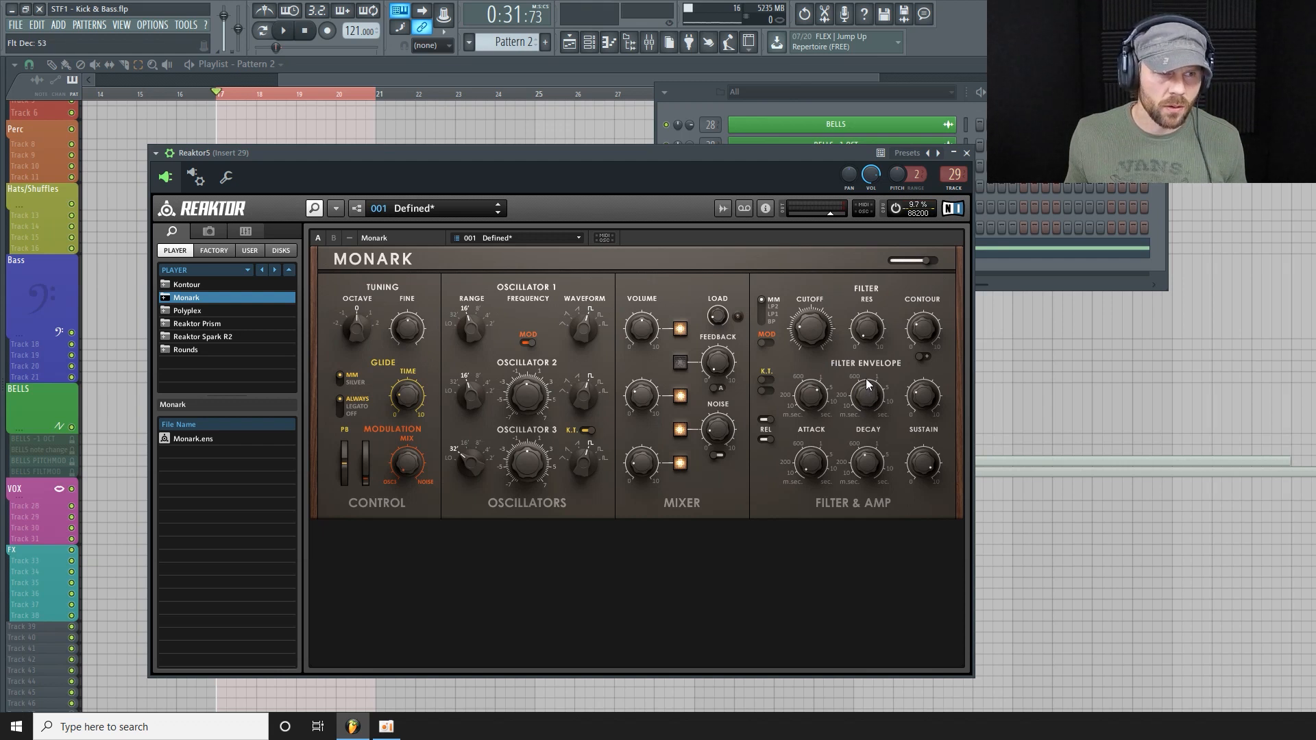
key(space)
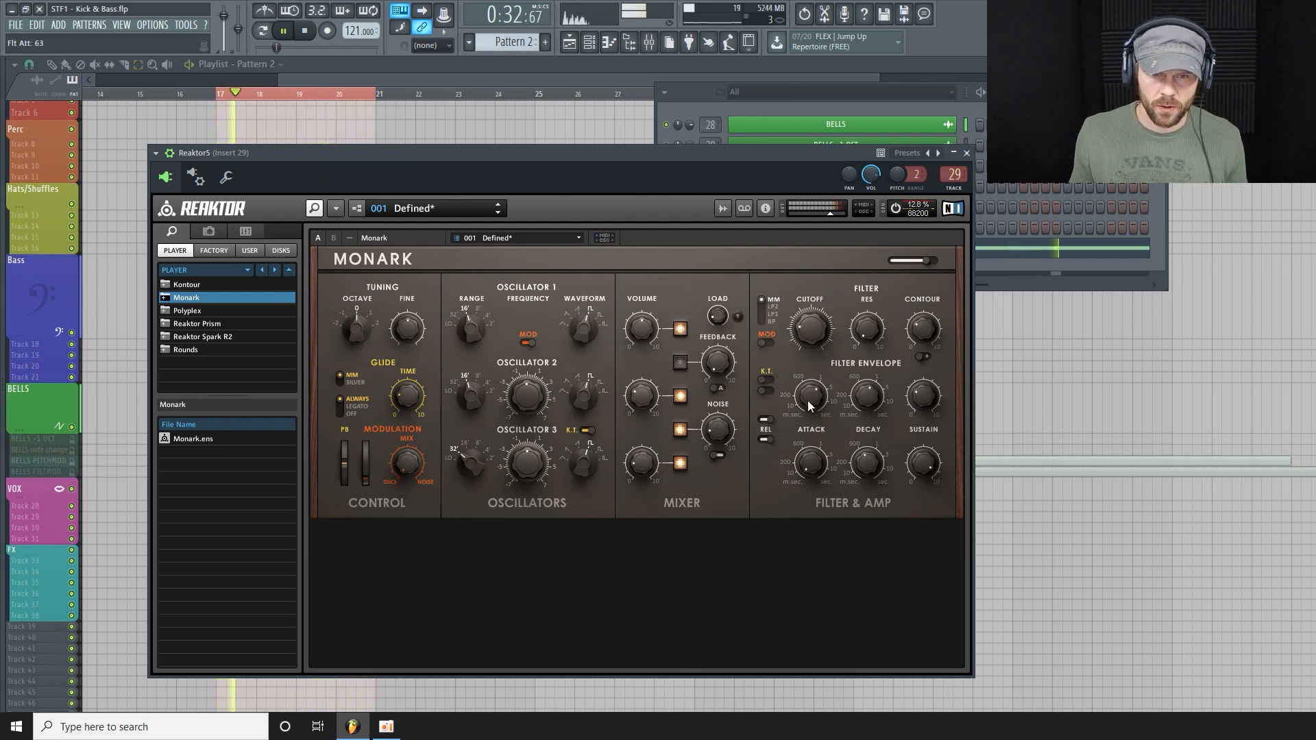
drag(808, 400, 808, 397)
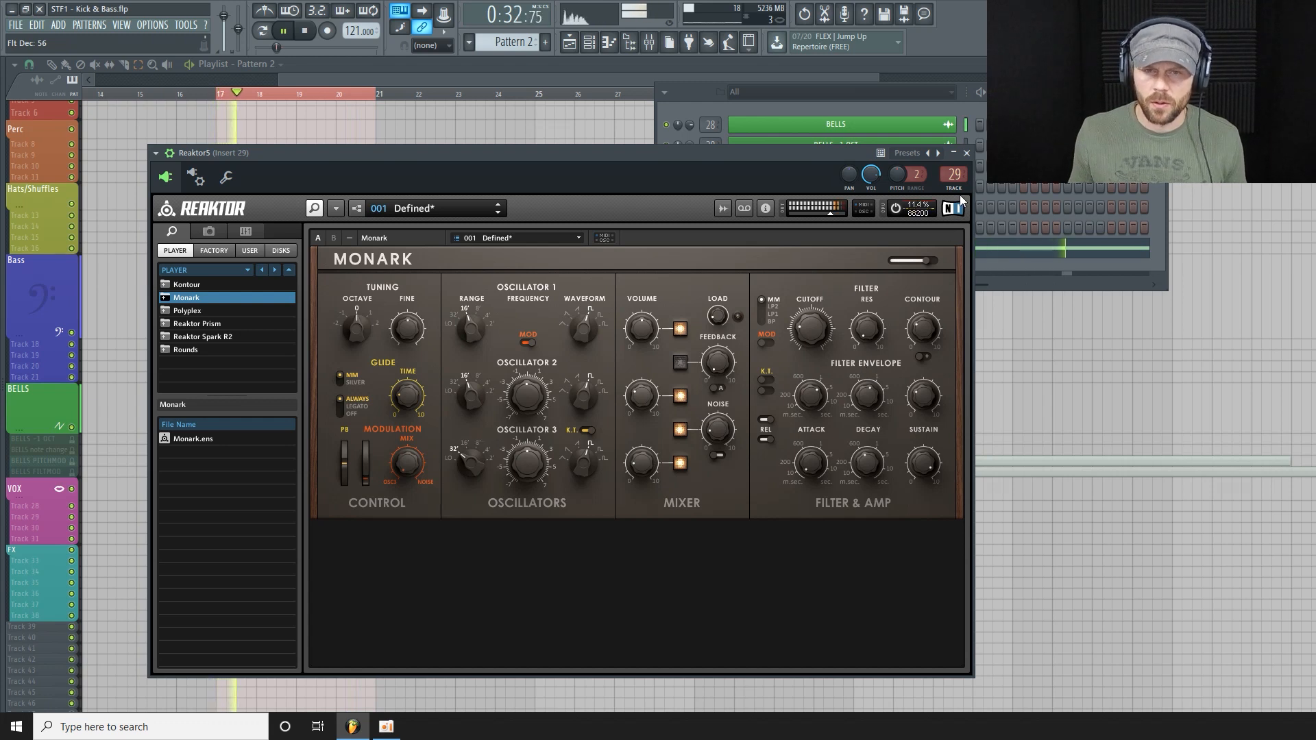
Step: Set Monark's filter contour to 2.9 and cutoff to 20 by ear, and switch on the filter's modulation
drag(928, 327, 922, 341)
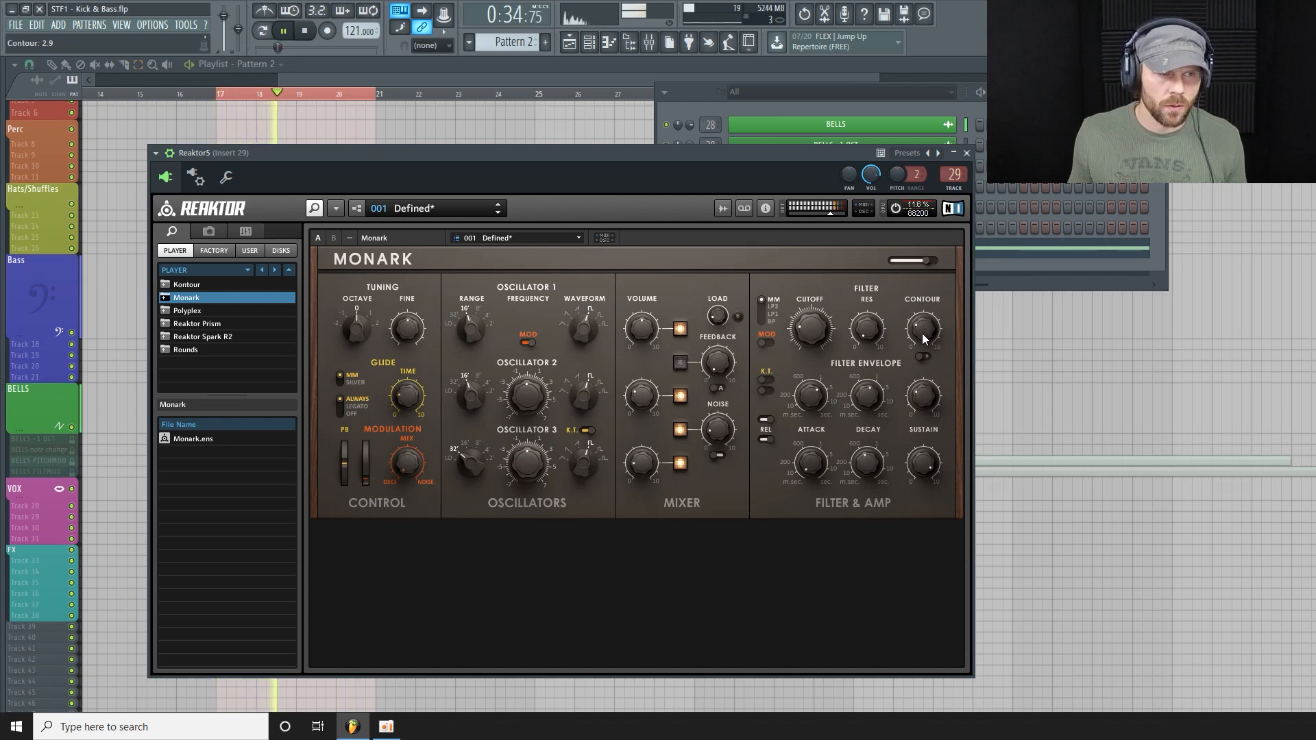
drag(813, 331, 823, 326)
drag(838, 270, 824, 346)
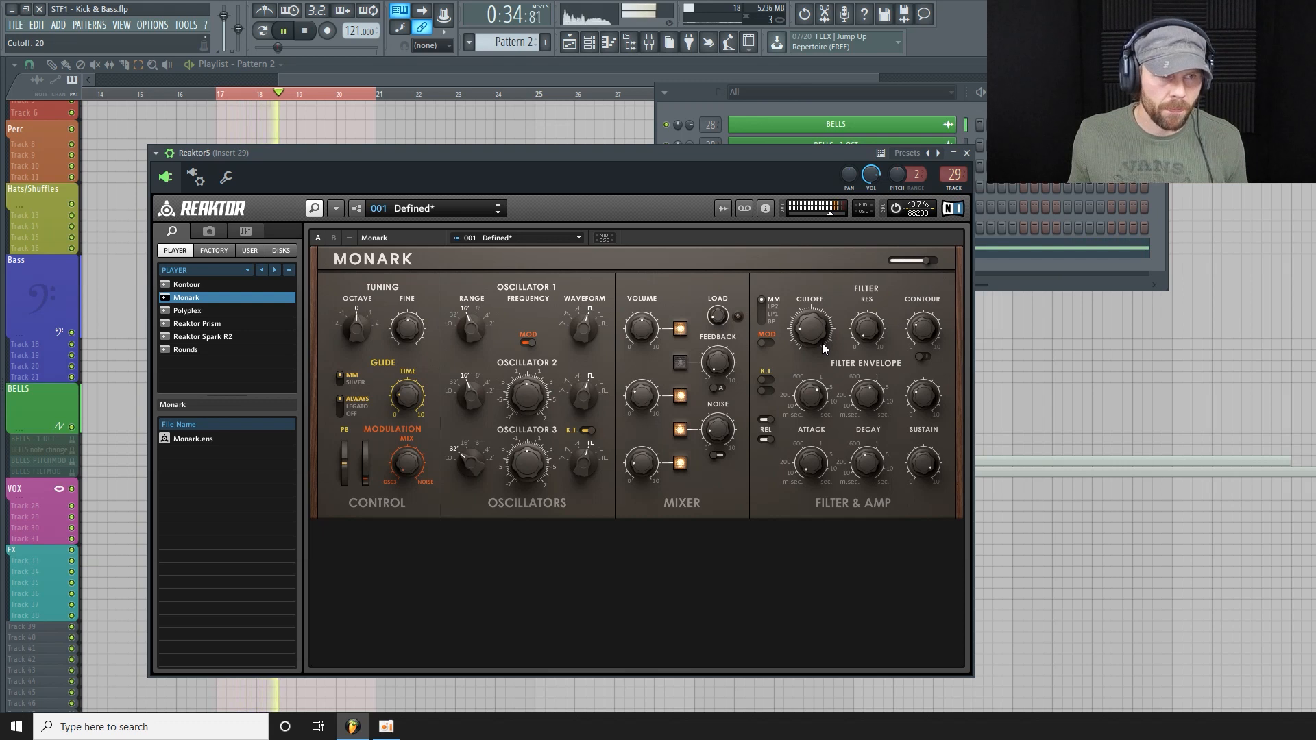
key(space)
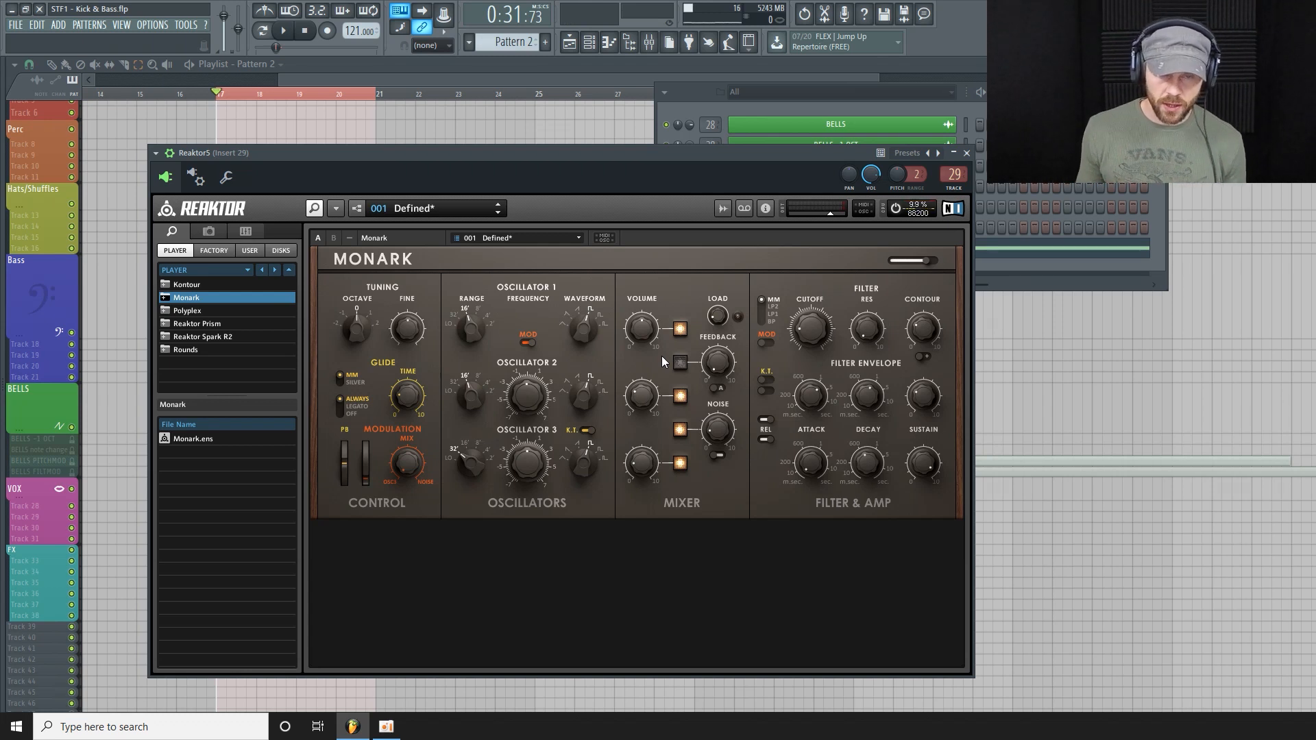
click(768, 342)
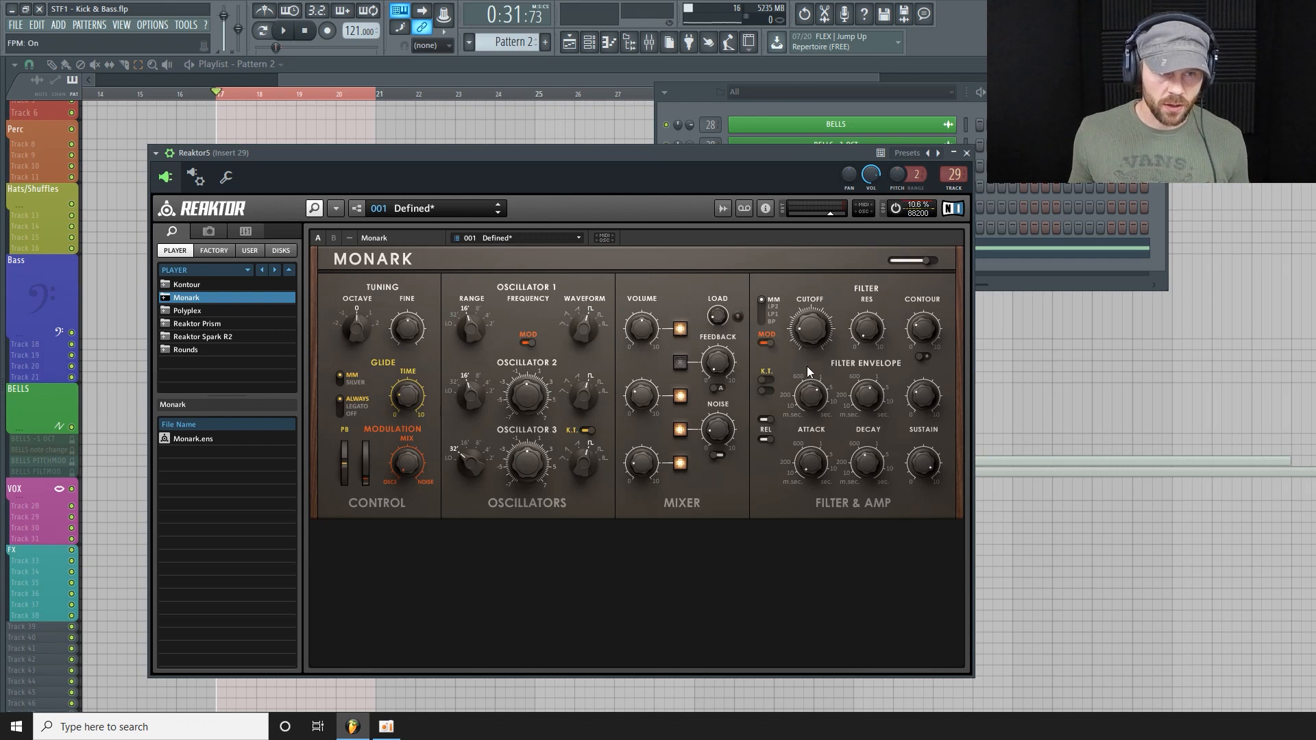
Step: Open the Reaktor5 channel's piano roll and set its note snapping to none, then return to the playlist
click(701, 98)
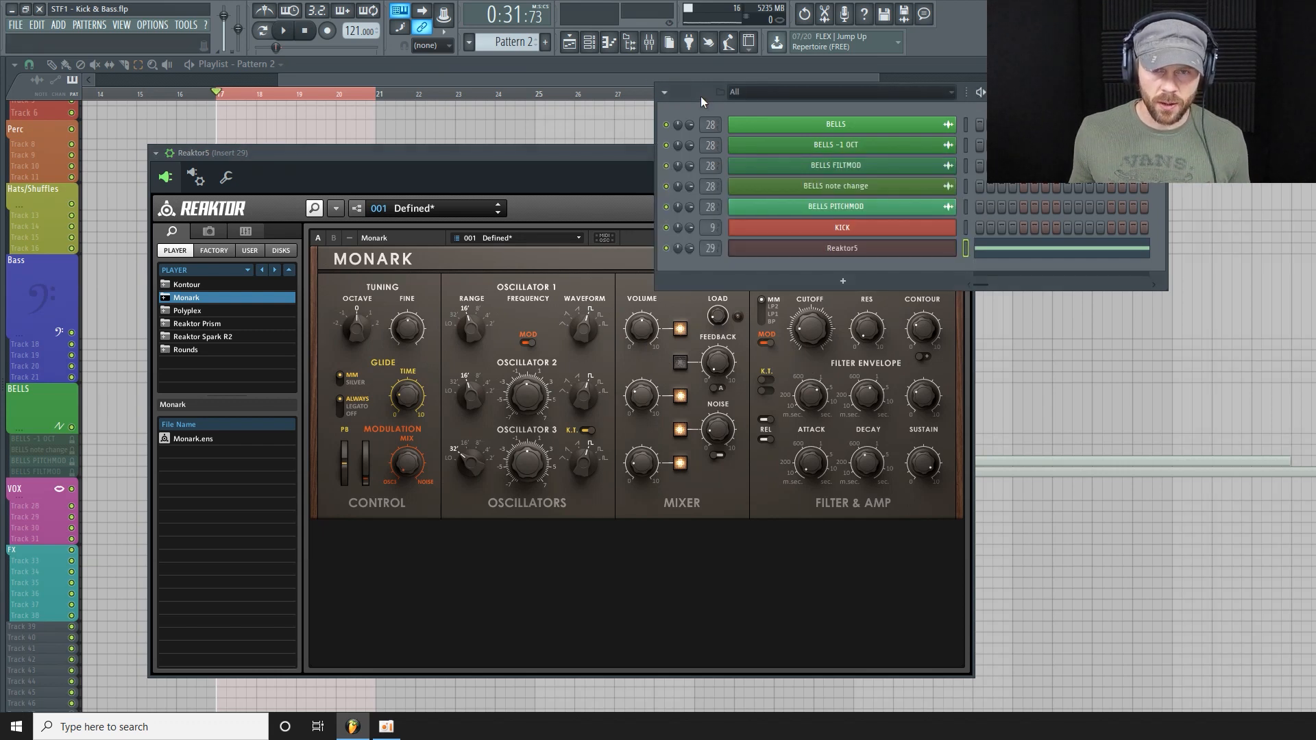
right_click(905, 256)
click(994, 250)
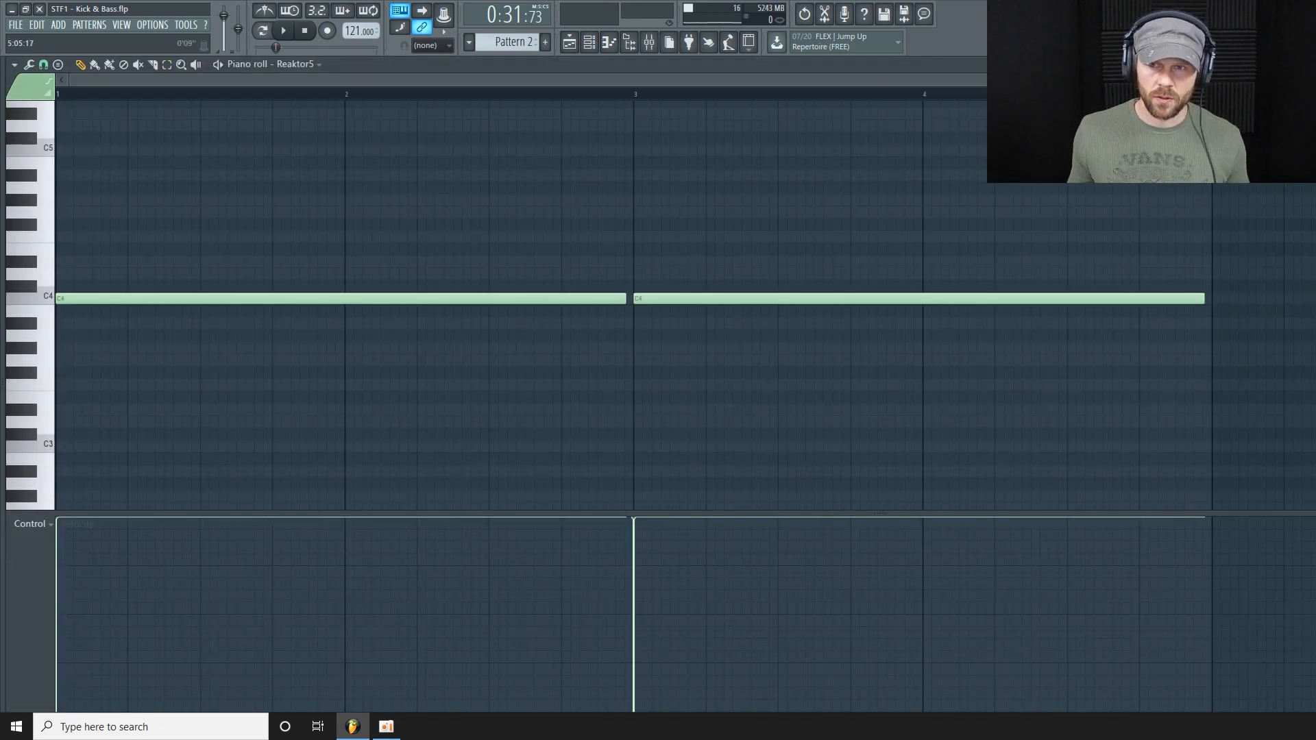
scroll(1048, 158, down, 1)
key(space)
key(space)
click(44, 66)
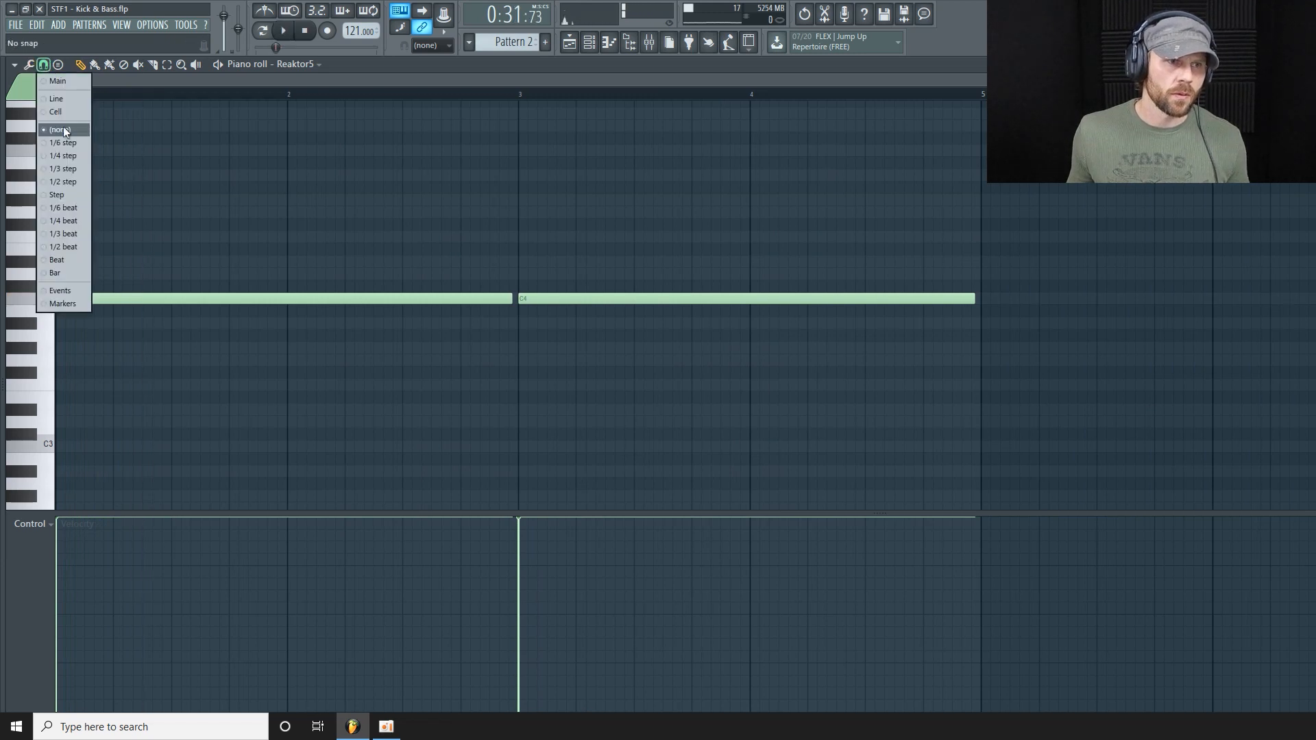
click(66, 131)
click(590, 47)
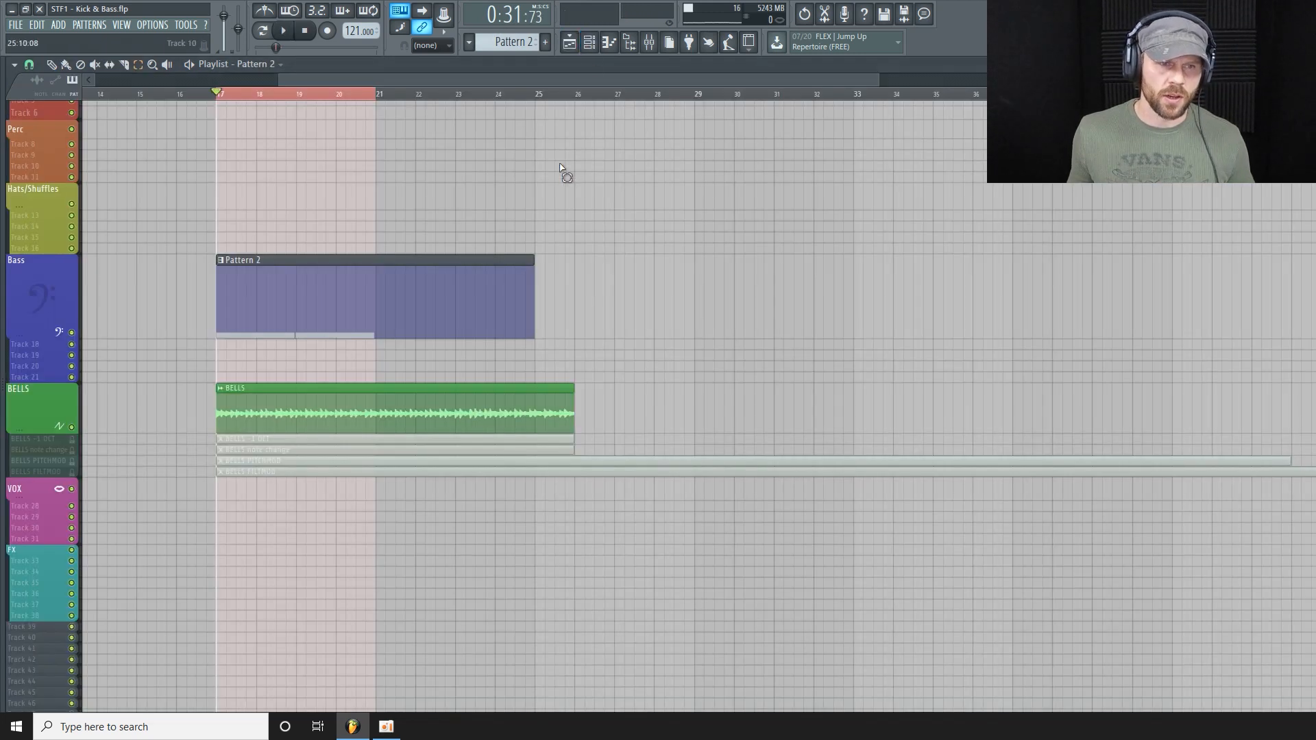
Step: Rename mixer insert 29 to BASS and color it blue-violet
click(657, 50)
right_click(490, 370)
click(537, 357)
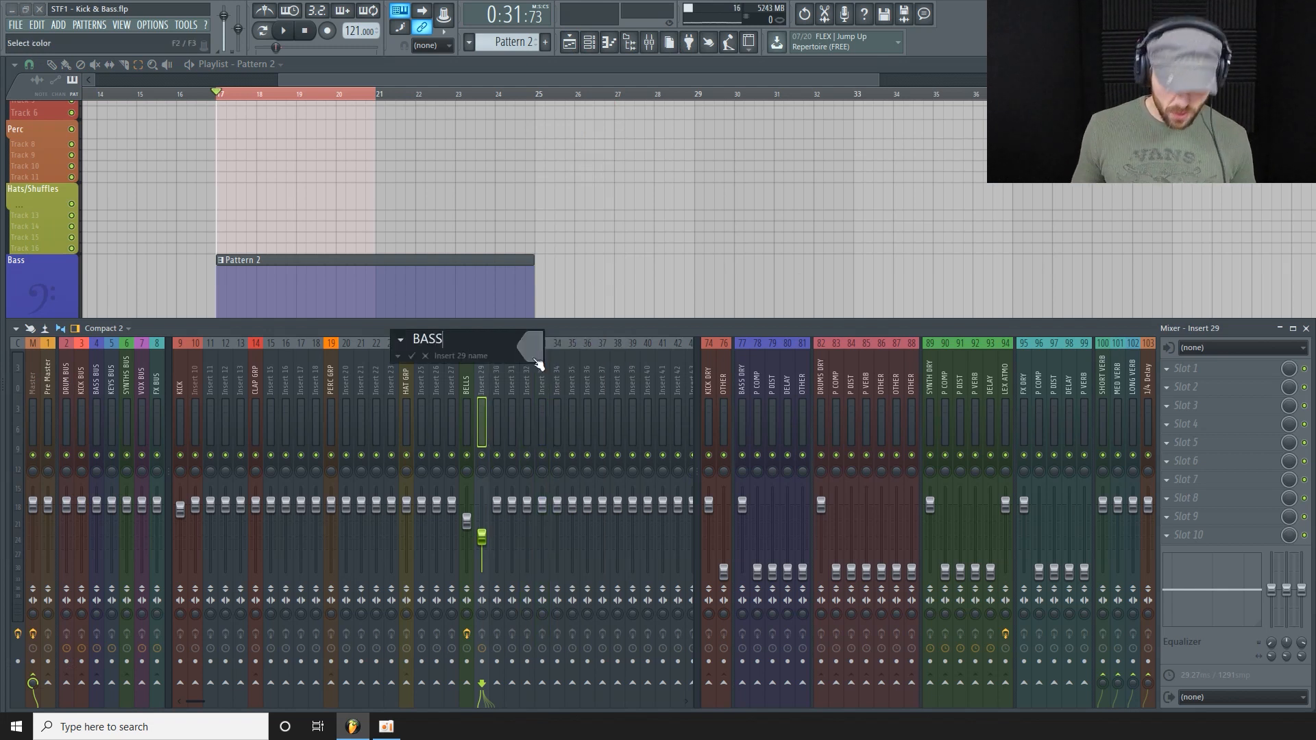
click(535, 358)
click(660, 336)
key(Return)
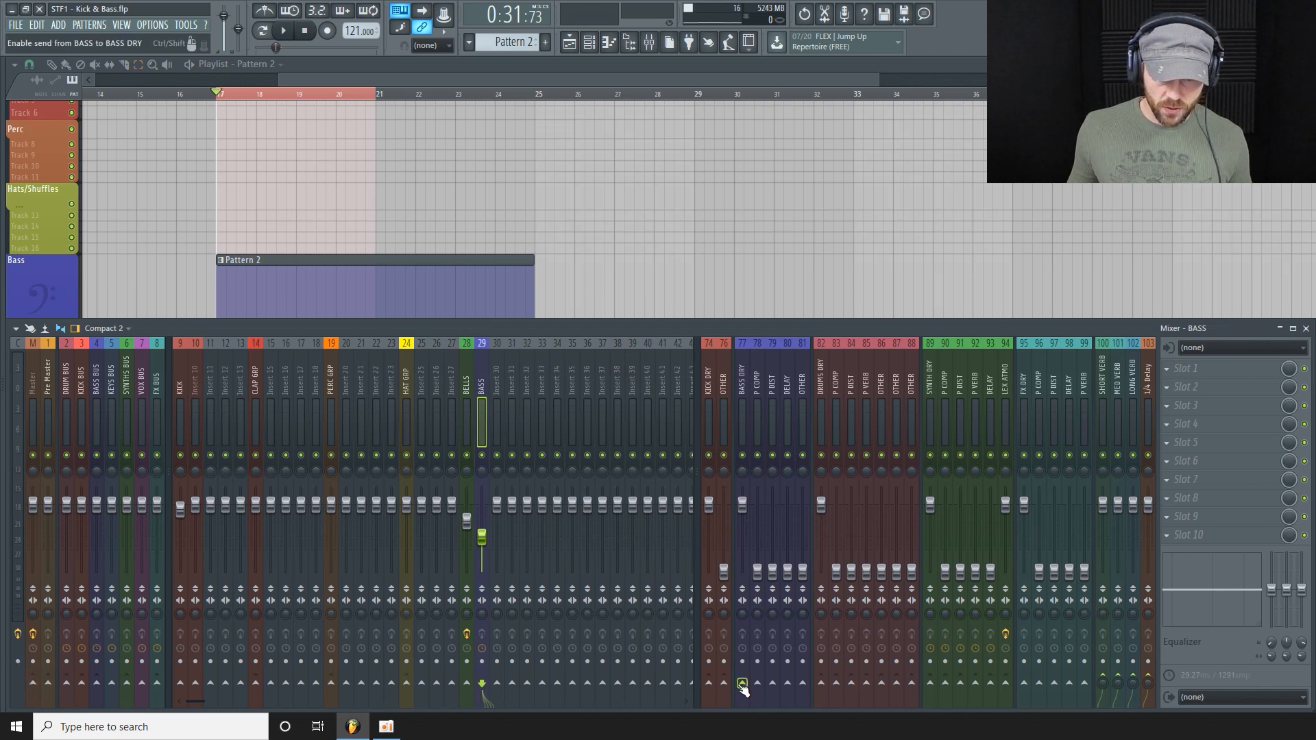
Step: Route the BASS mixer track to the five bass sends: BASS DRY, P COMP, P DIST, DELAY and OTHER
click(804, 688)
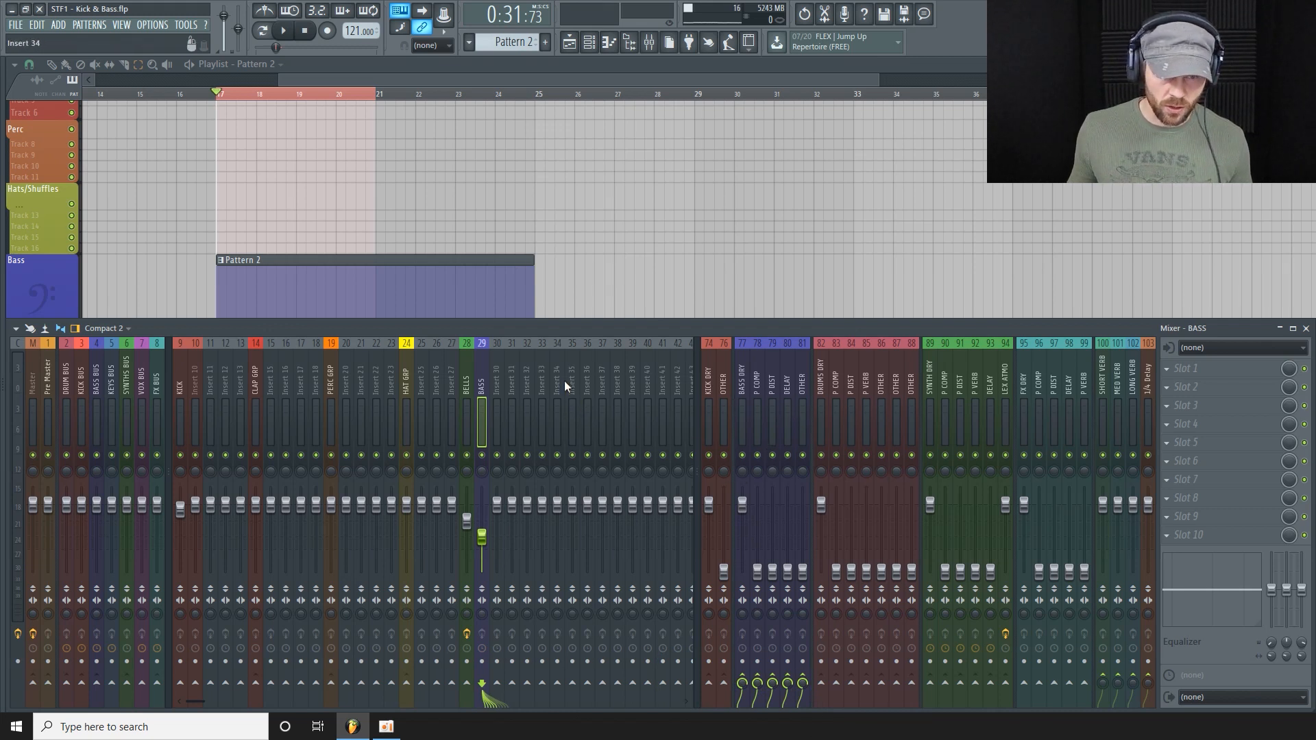
click(491, 378)
click(482, 380)
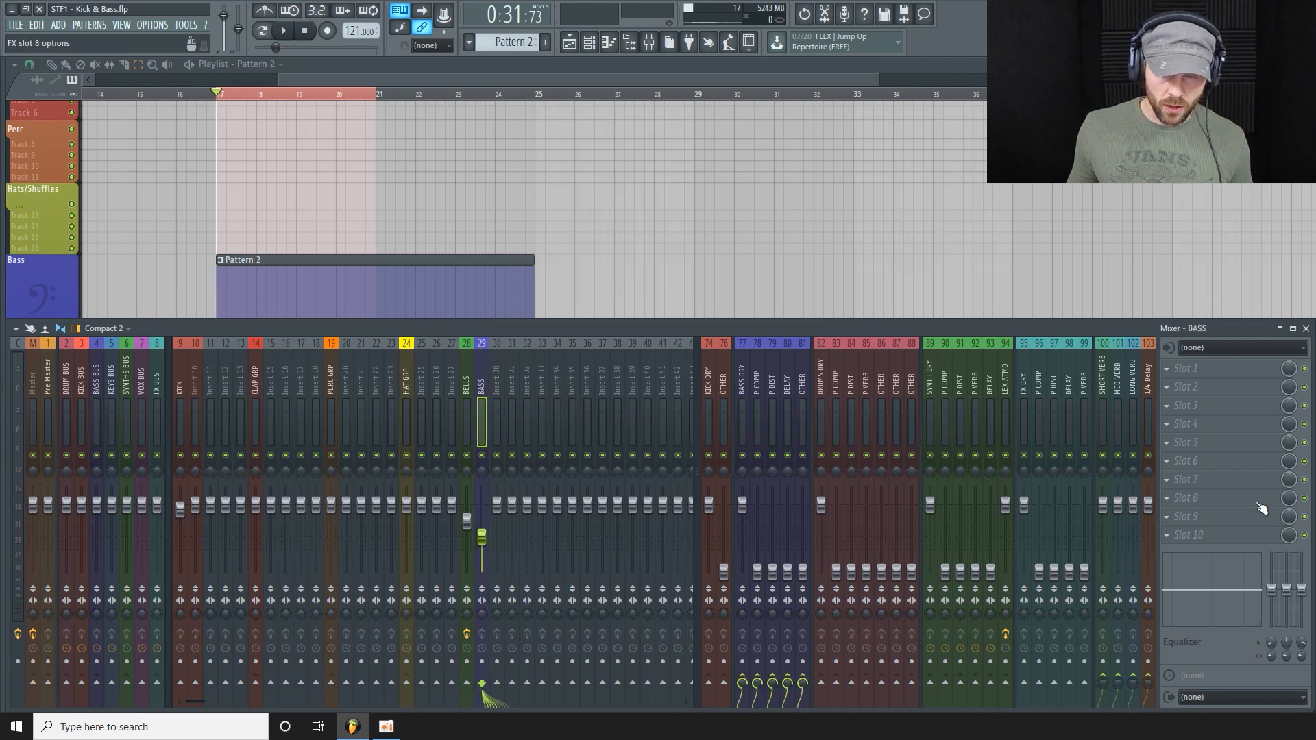
Step: Load ShaperBox into slot 10 of the BASS track and give its volume shaper a smooth S-shaped ducking curve
click(1213, 542)
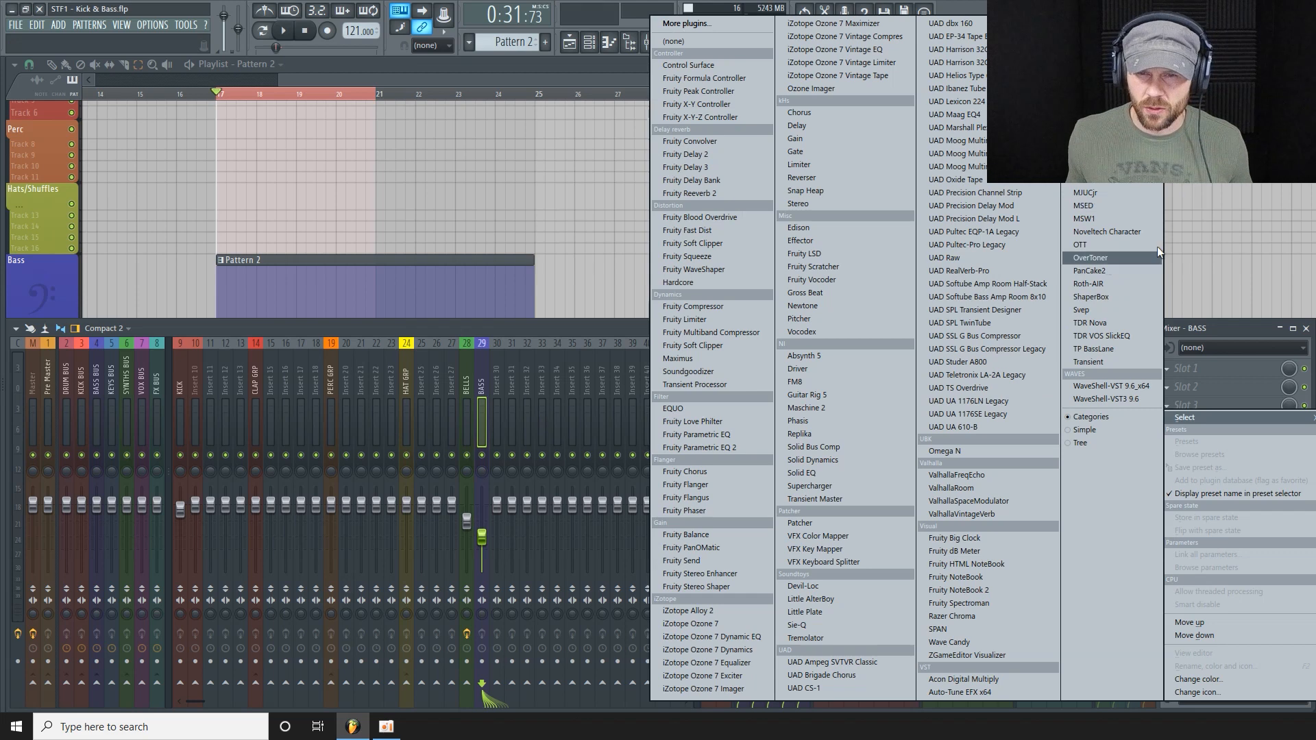
click(1115, 296)
drag(376, 224, 442, 231)
click(573, 358)
click(318, 504)
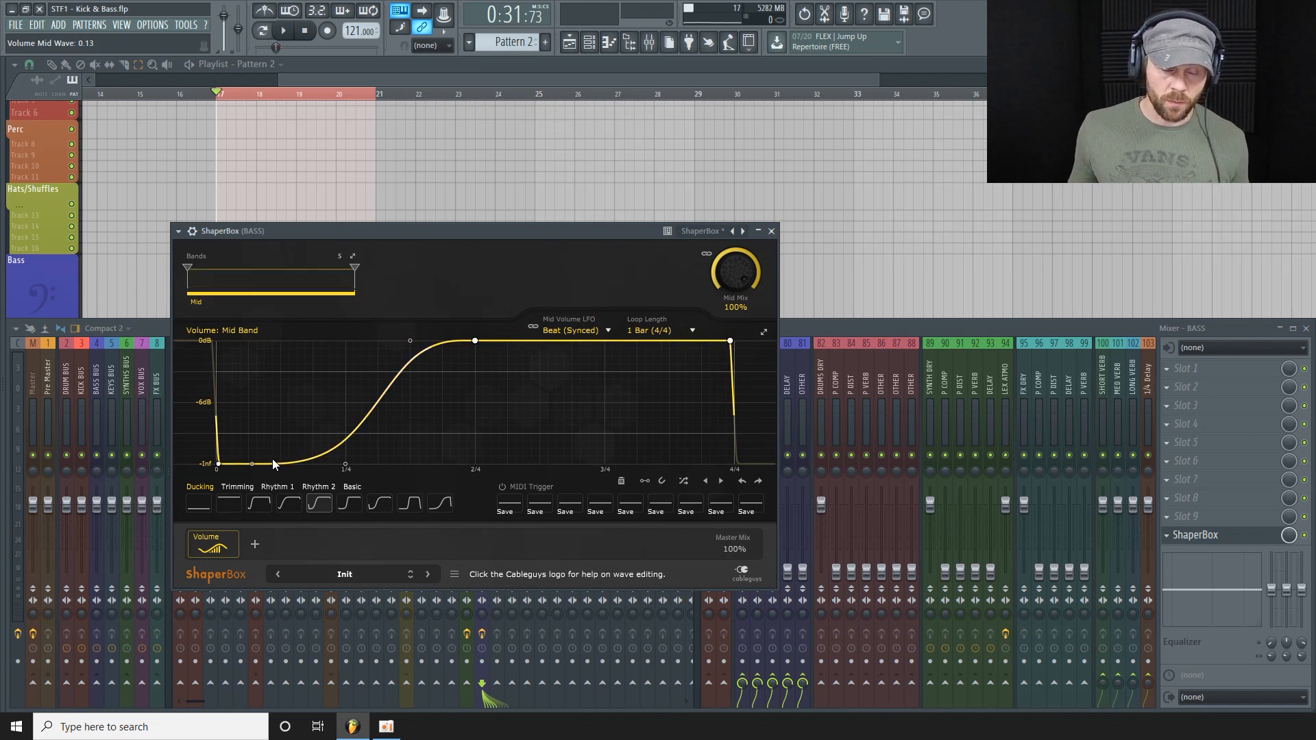
Step: Set the loop length of ShaperBox's volume curve to 1/4
click(671, 331)
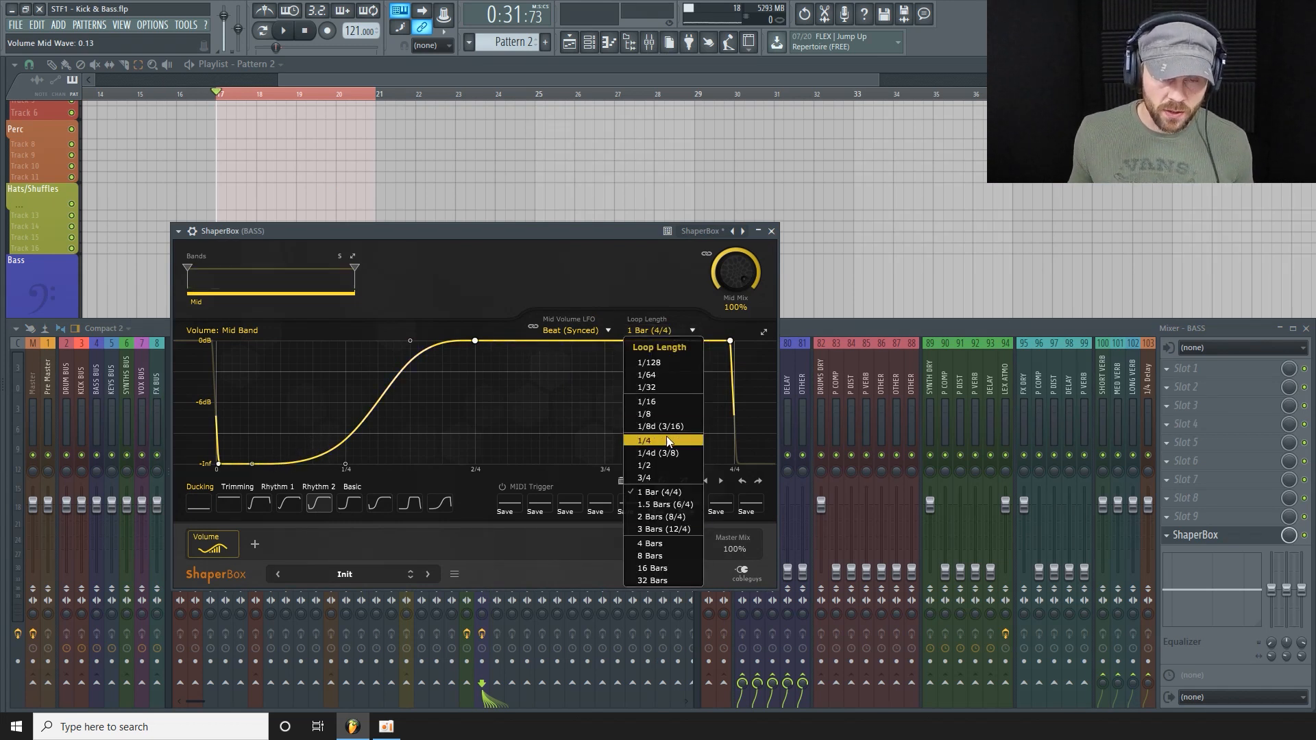
click(662, 360)
drag(504, 229, 538, 228)
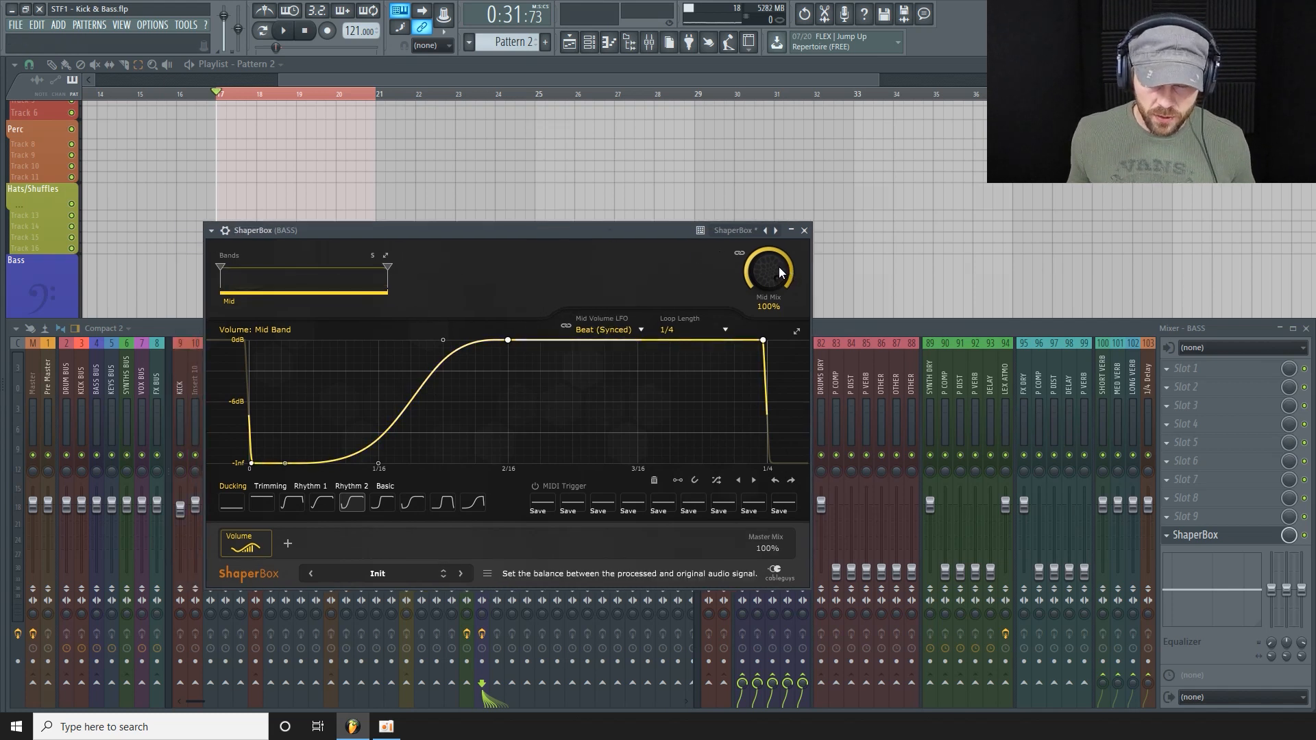
Step: Compare ShaperBox mix amounts during loop playback, set the Mid Mix to 70%, and close the plugin
key(space)
drag(773, 273, 767, 350)
drag(767, 275, 767, 222)
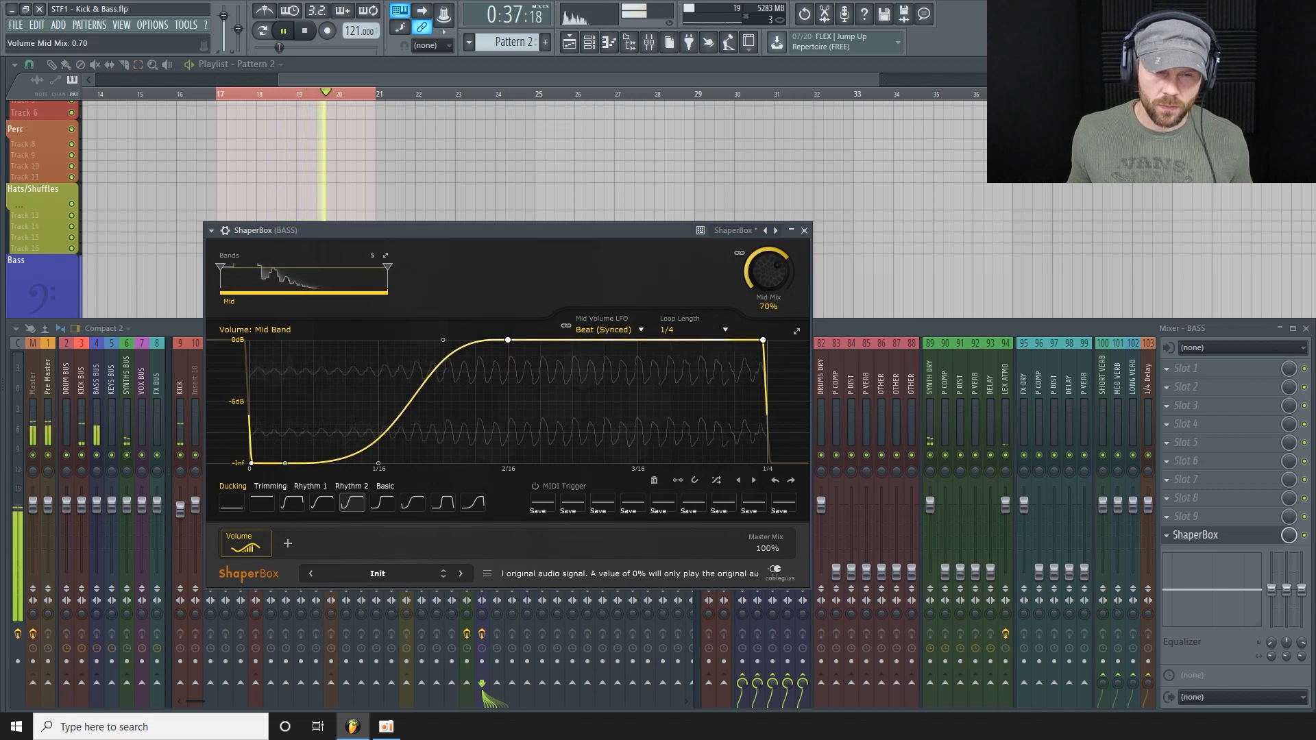
drag(767, 223, 766, 201)
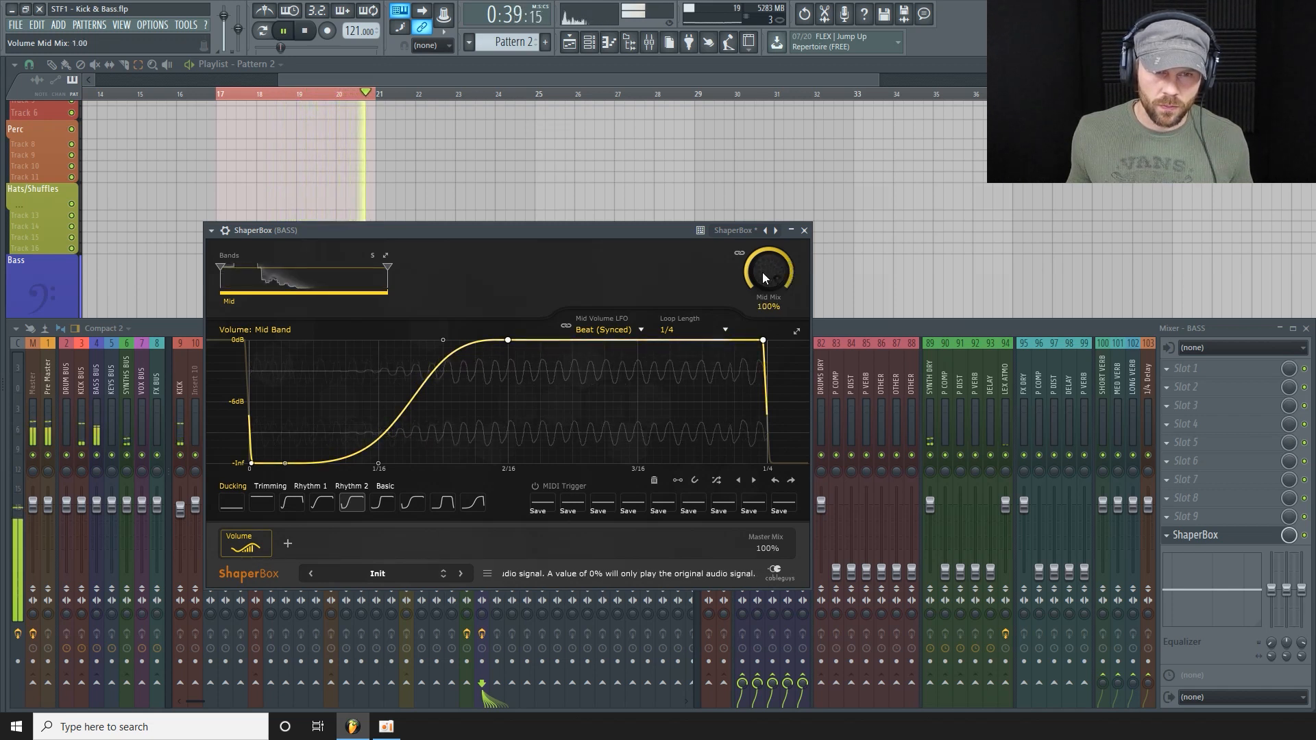
drag(768, 272, 769, 292)
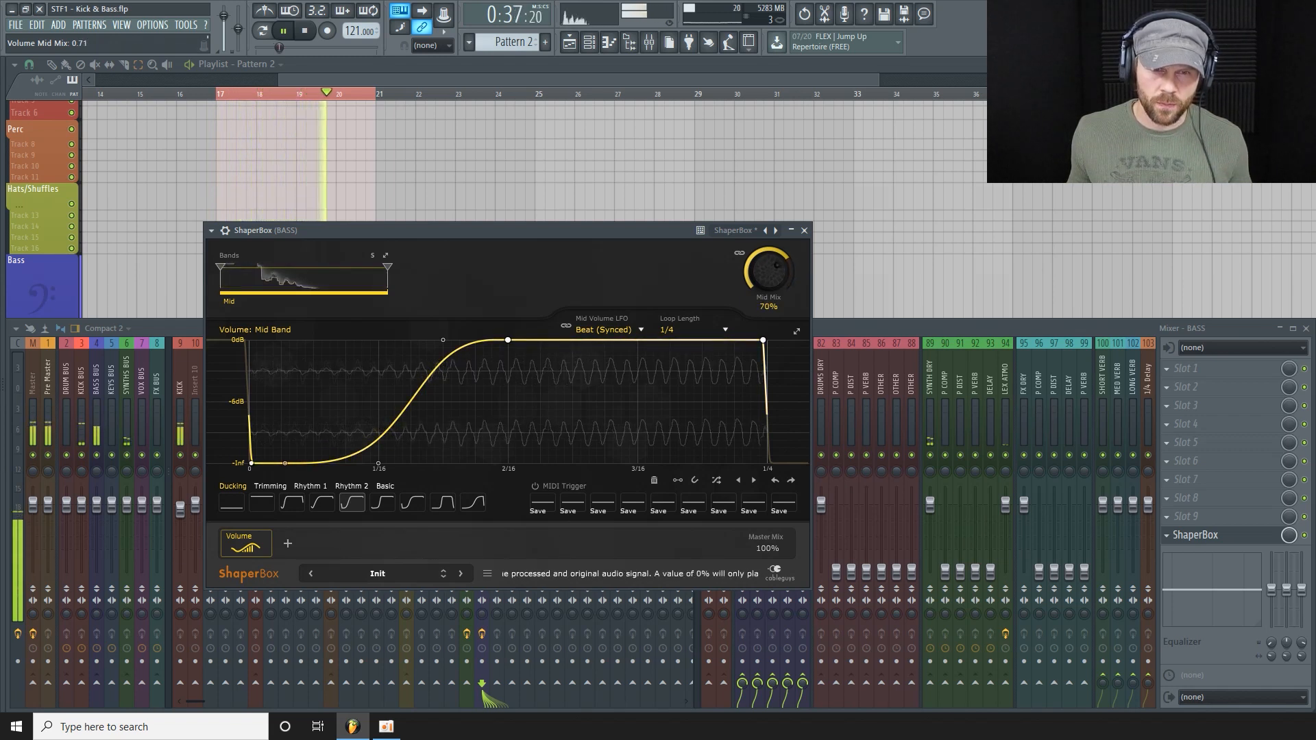
key(Escape)
key(space)
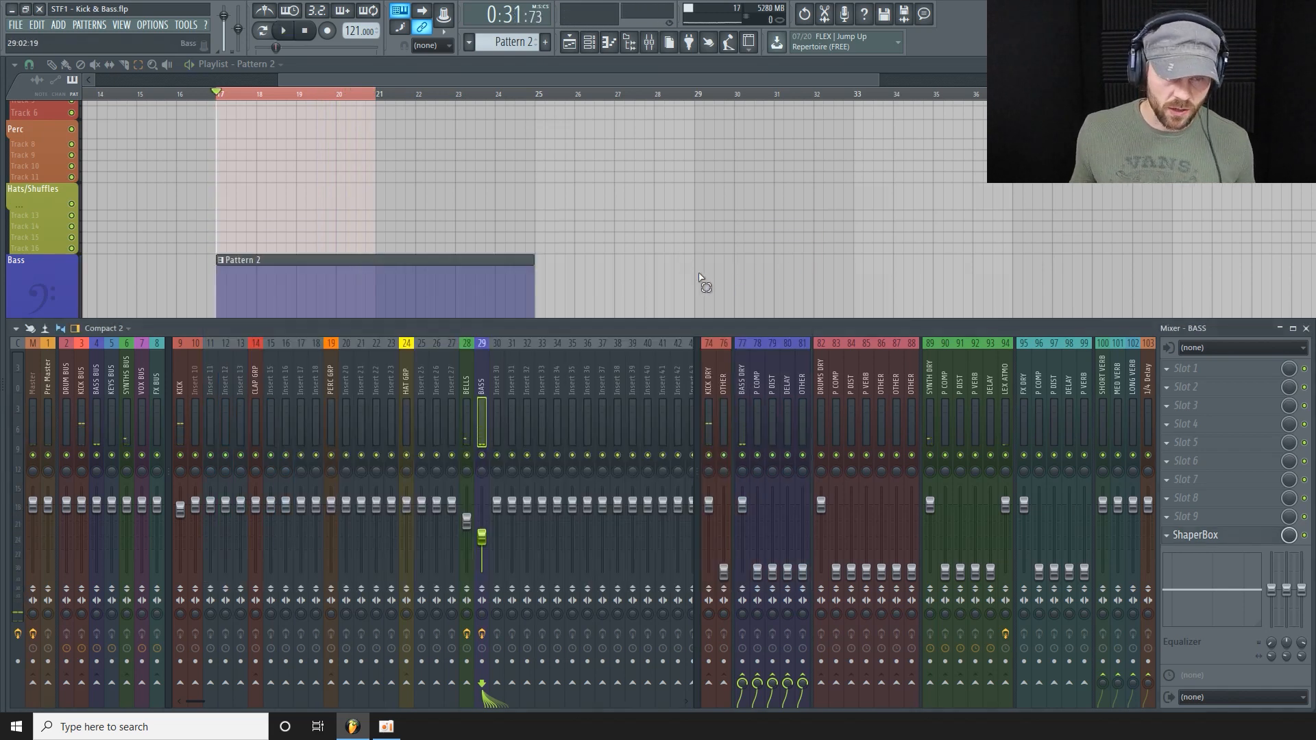
Step: Load the Omega N transformer plugin into slot 1 of the BASS track and move its window clear of the playlist clip
click(1219, 374)
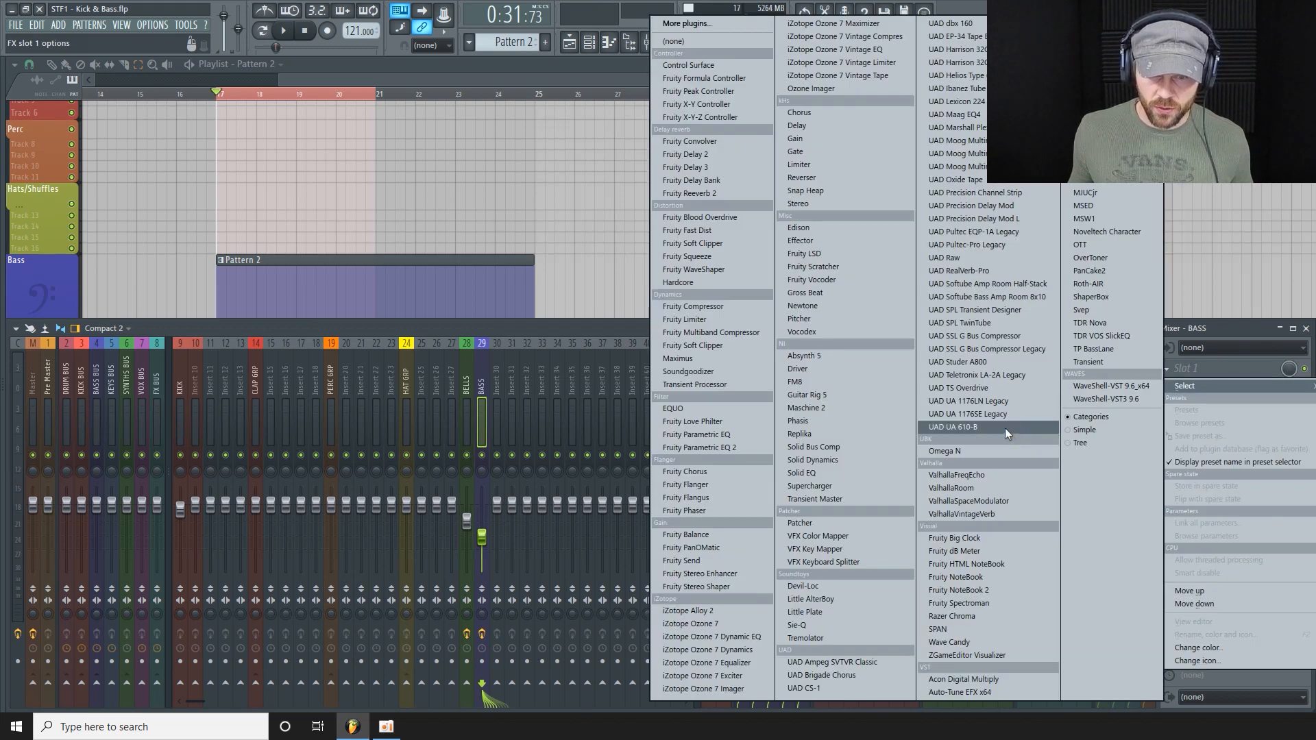
click(976, 451)
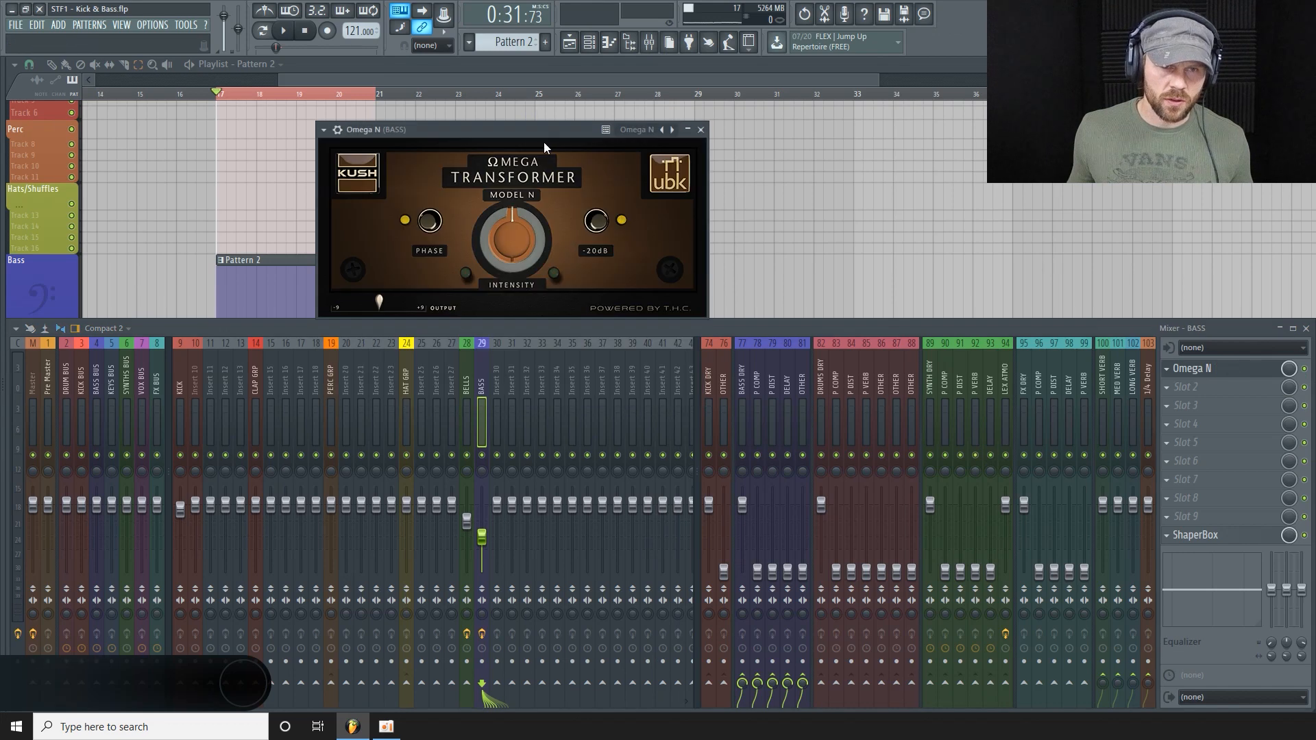
drag(546, 141, 718, 133)
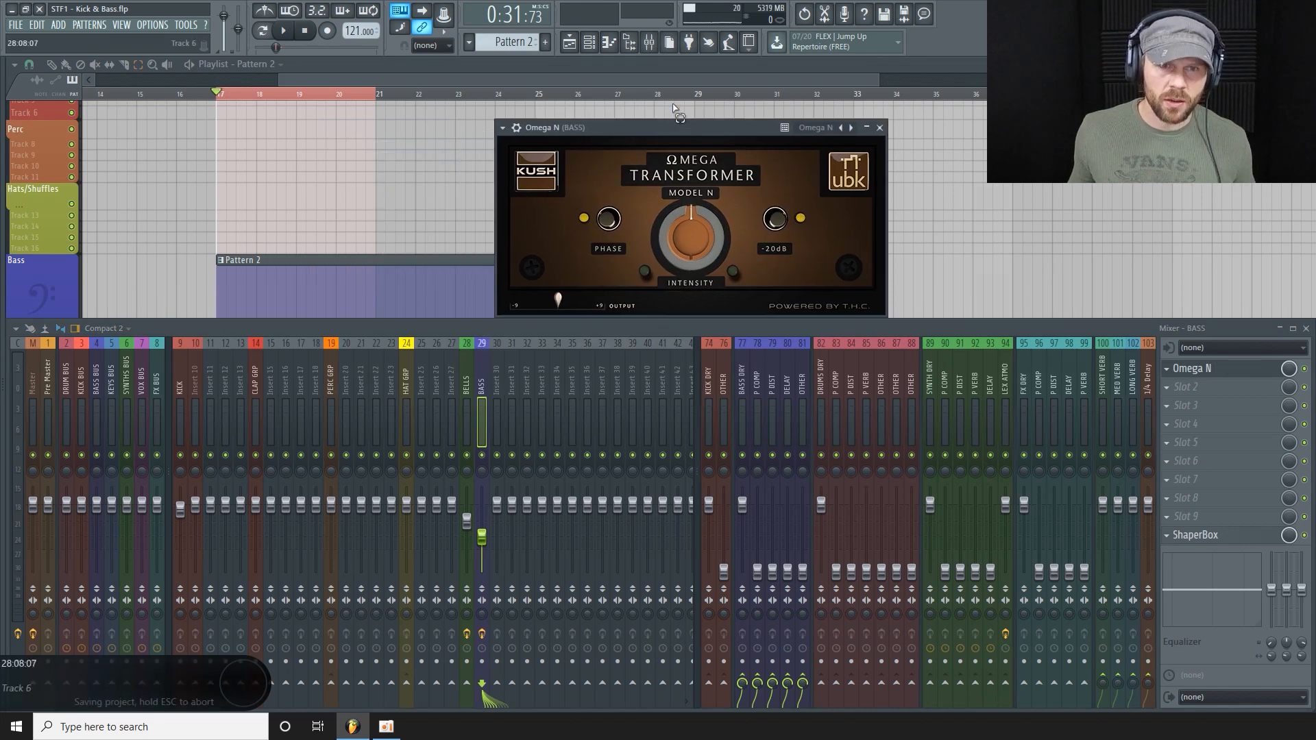
drag(674, 108, 751, 122)
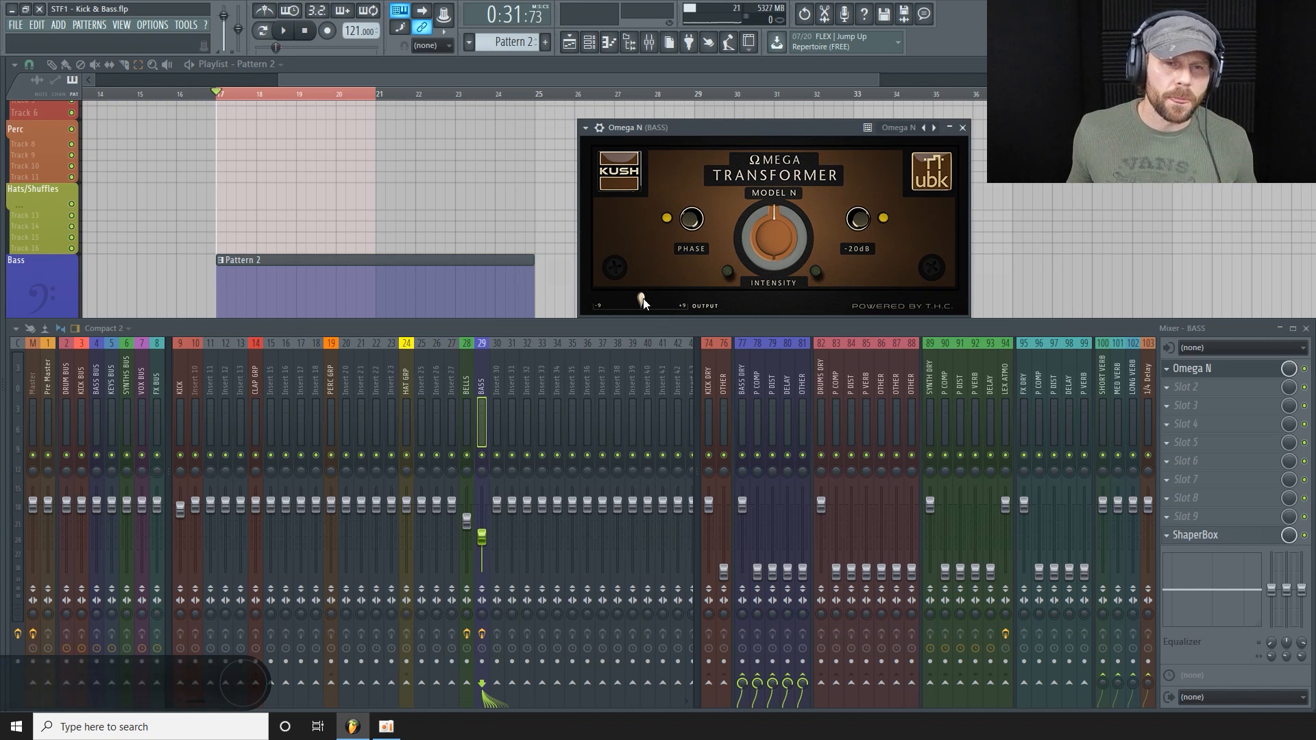
Step: Lower Omega N's output to -1.5 dB by ear while the loop plays
key(space)
drag(644, 295, 636, 313)
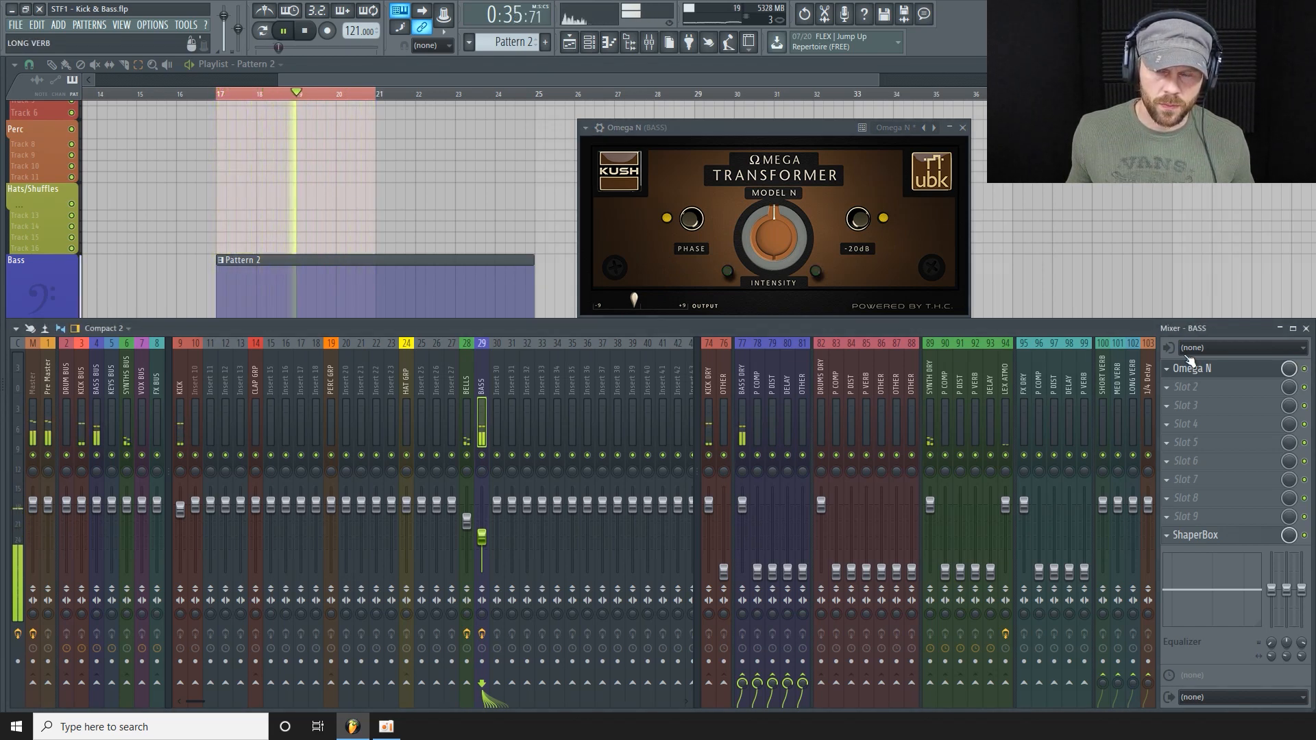
key(space)
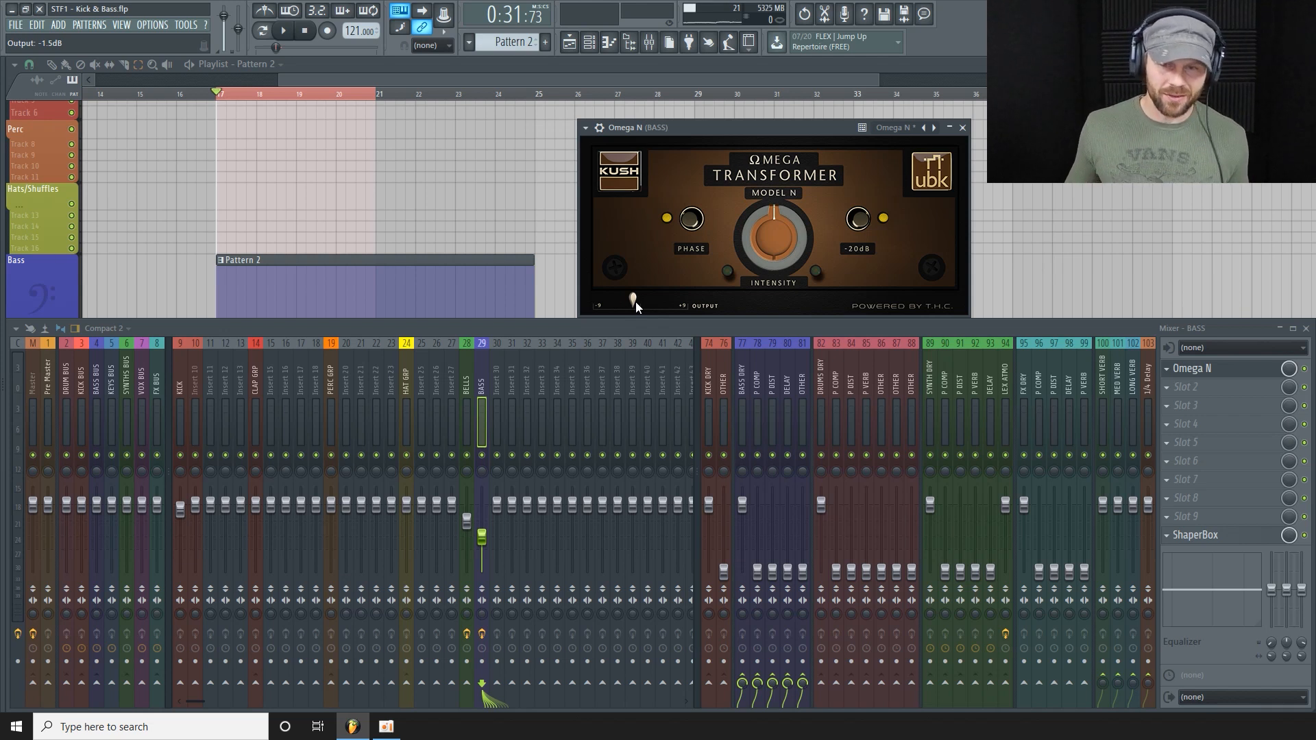
Step: Fine-tune Omega N's output level and the BASS track's fader by ear during loop playback
key(space)
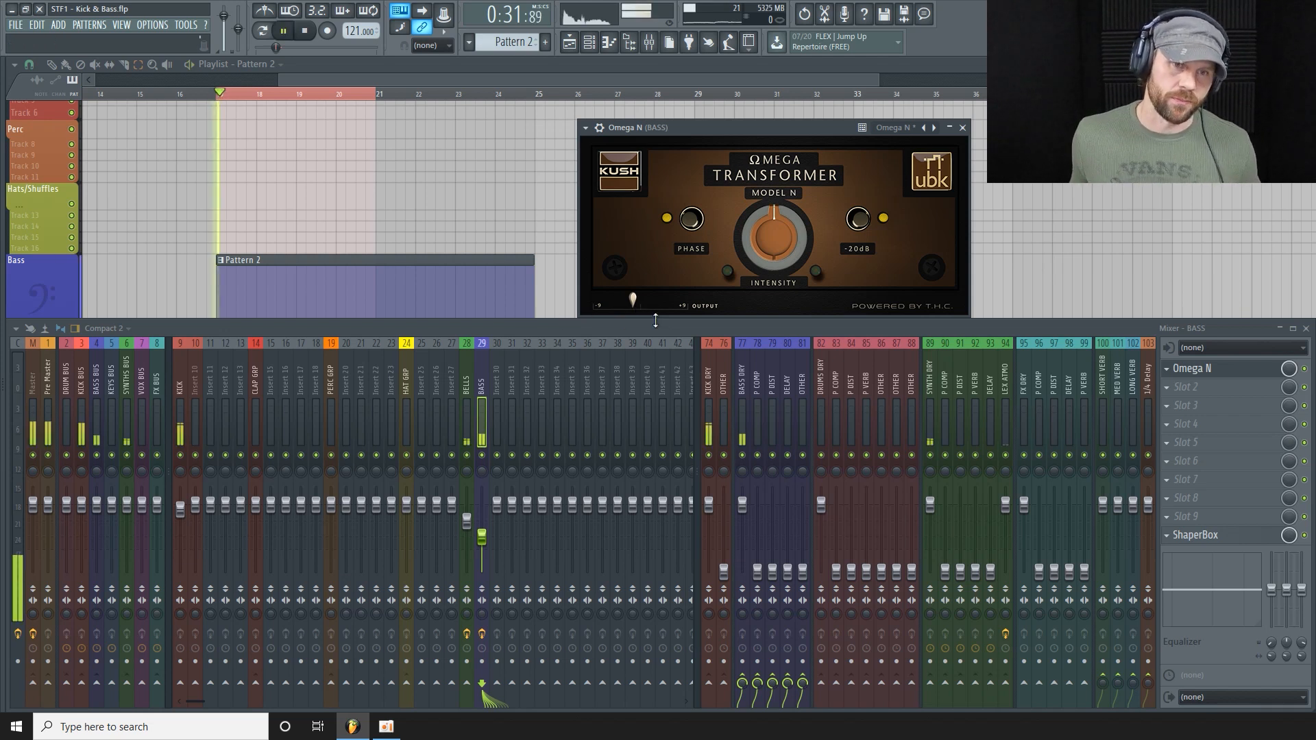
drag(635, 301, 639, 303)
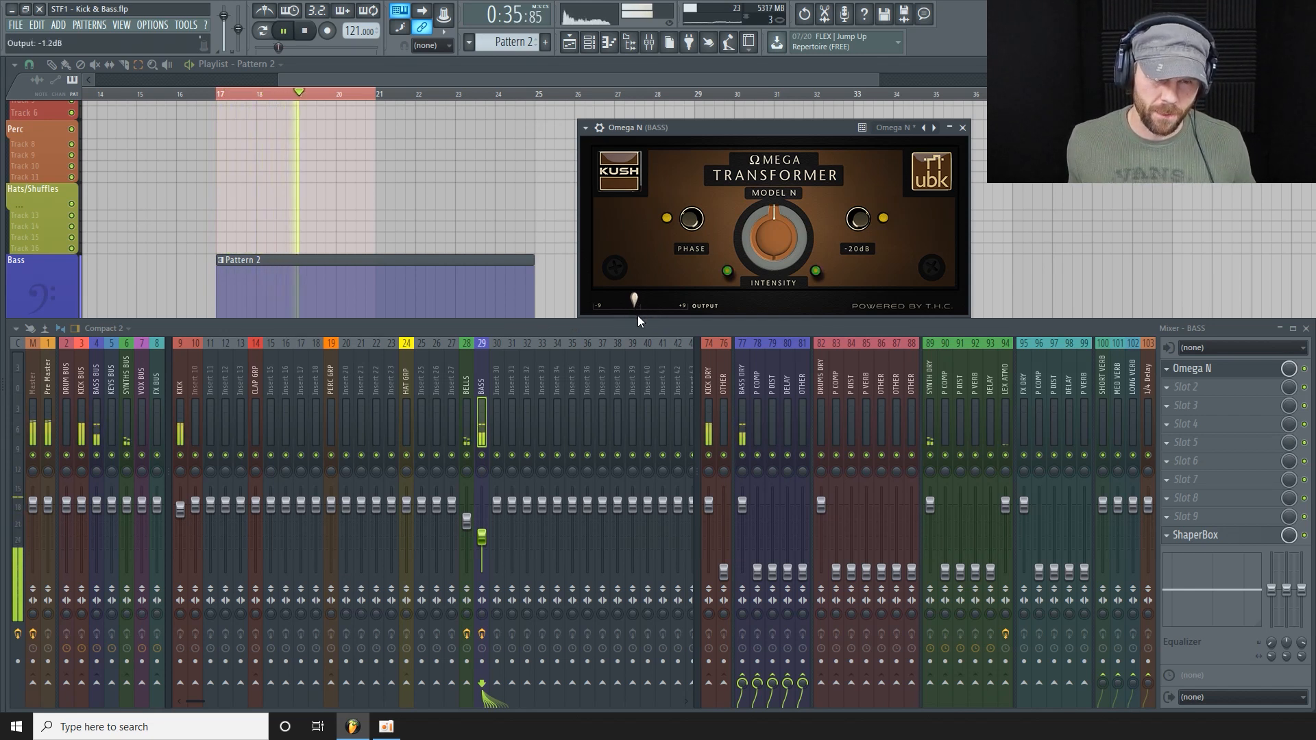
drag(638, 316, 636, 318)
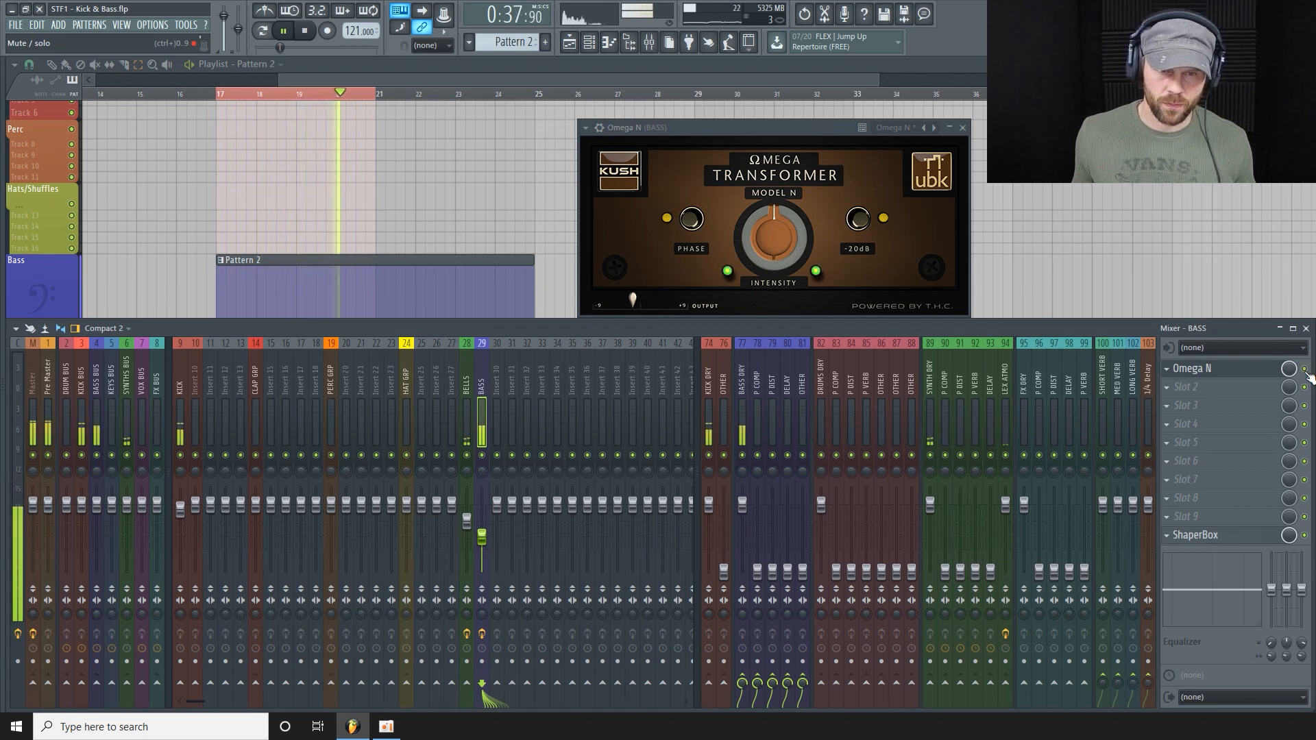
drag(483, 534, 483, 534)
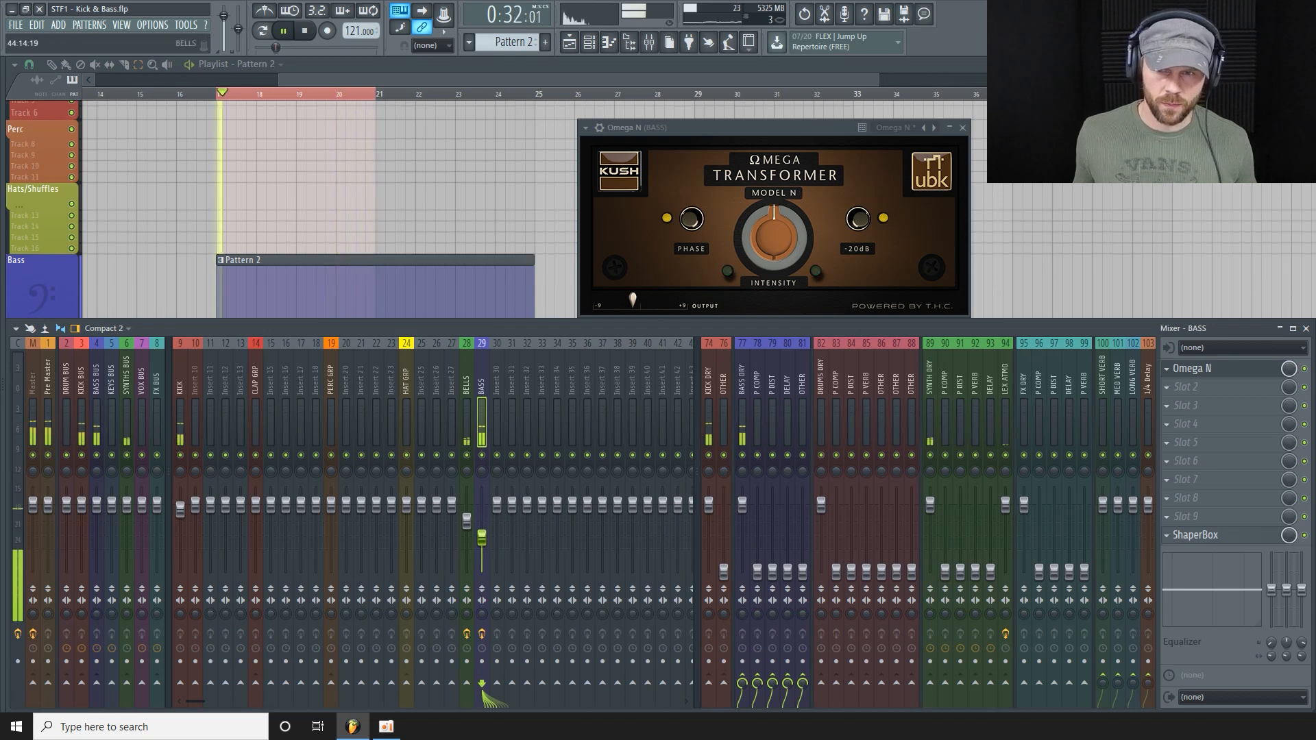
Step: Compare the bass with Omega N bypassed and enabled during loop playback, fine-tune the BASS fader by ear, and stop playback
click(1305, 370)
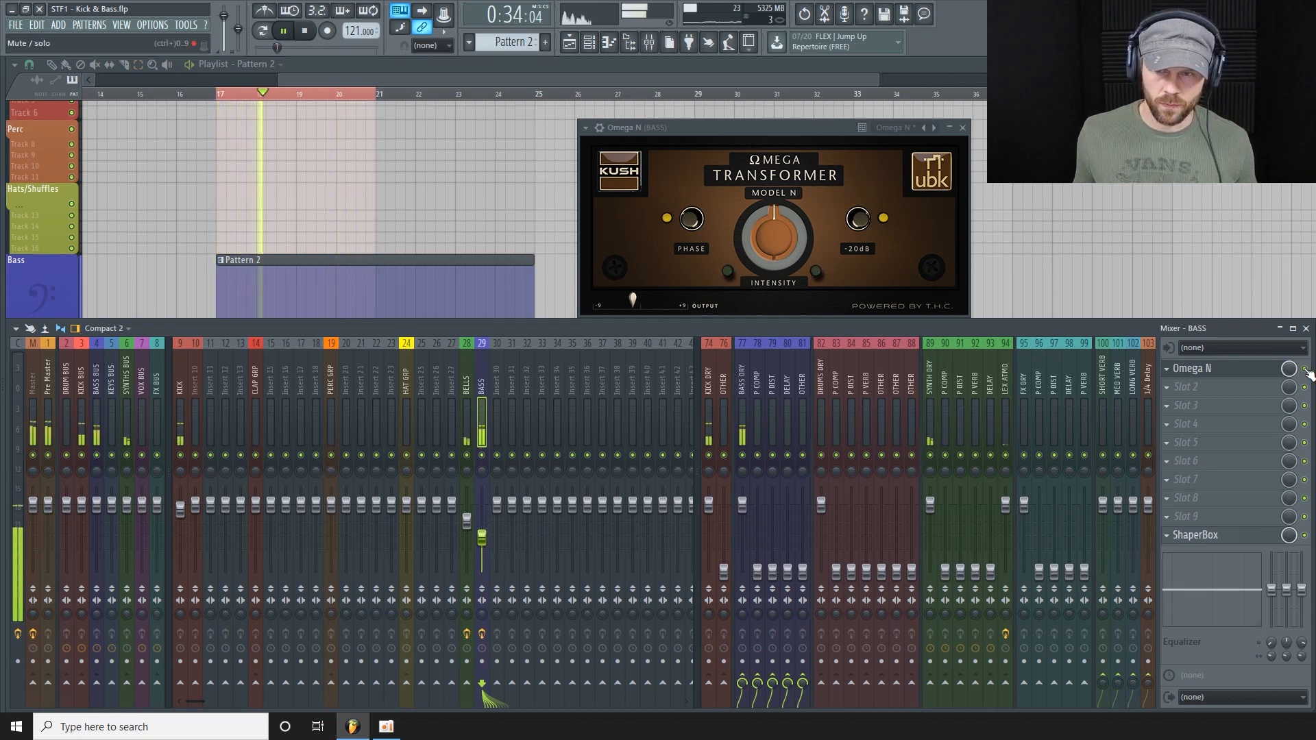
click(1306, 370)
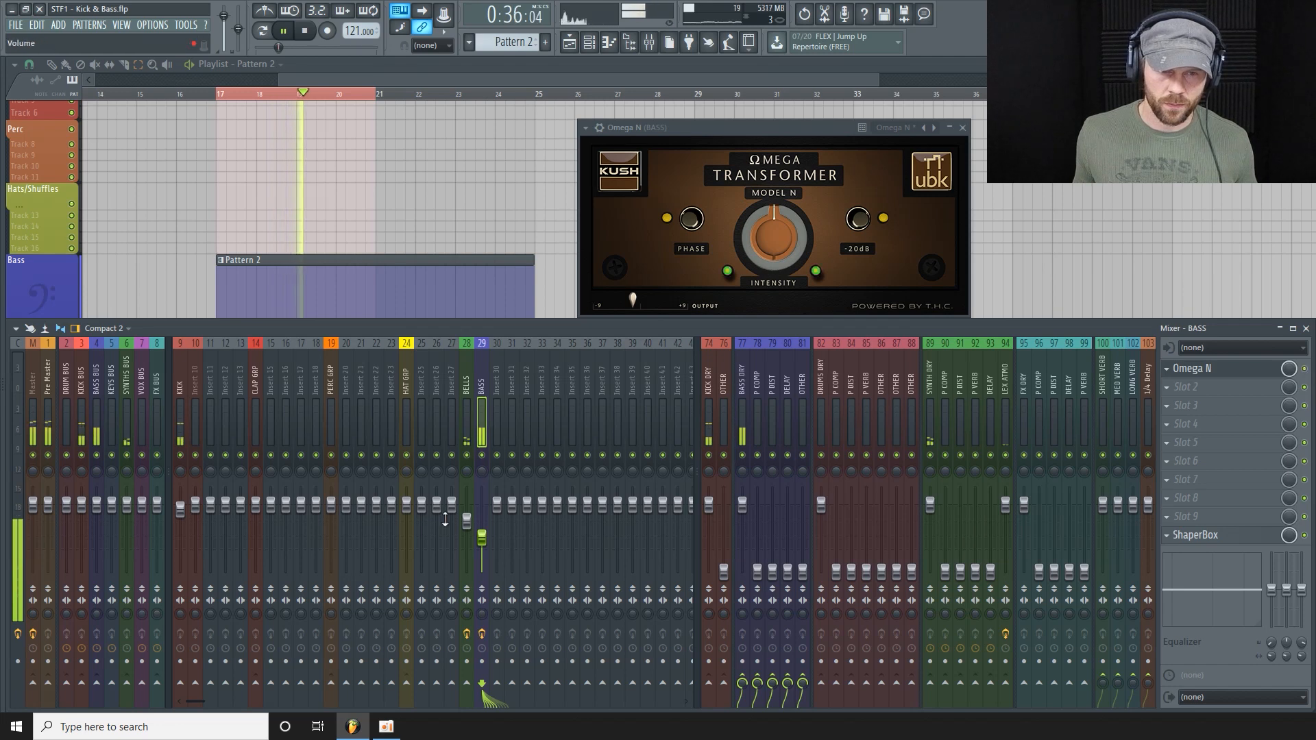
drag(483, 540, 482, 535)
key(space)
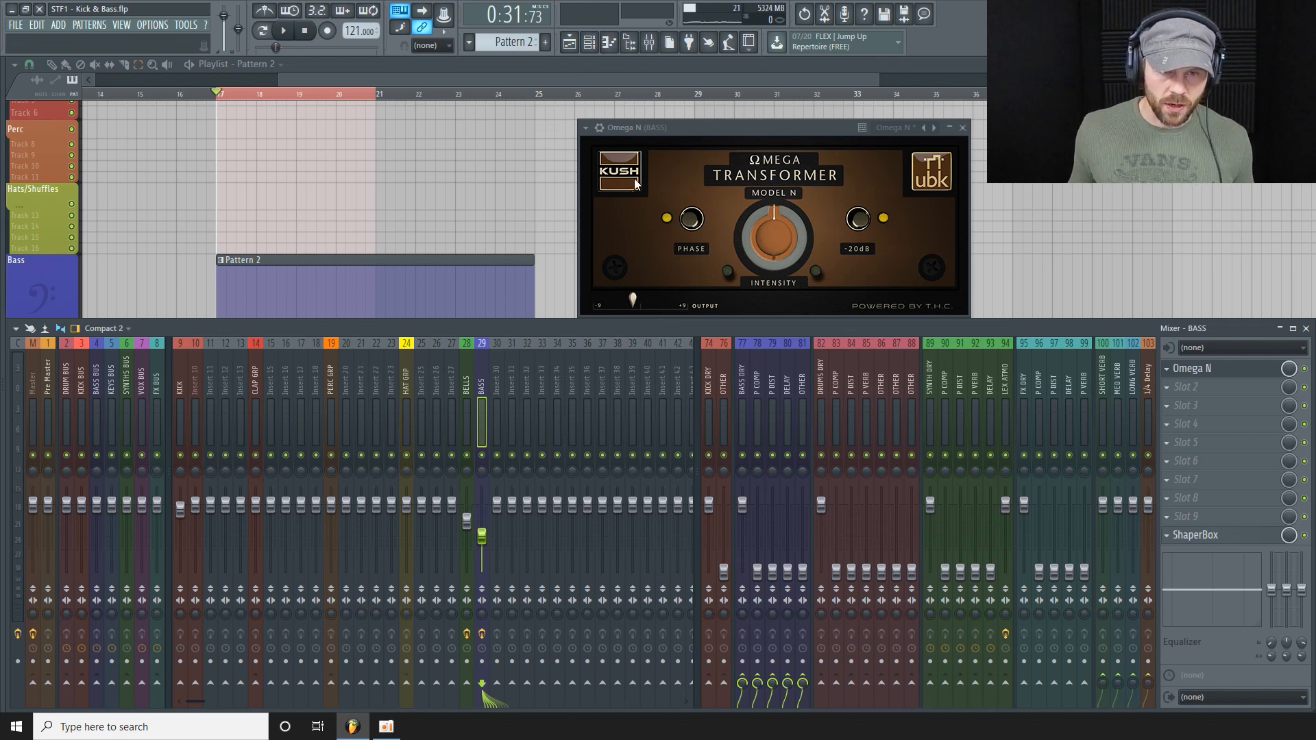
Step: Rename the OTHER track at the end of the bass send group as HALL VERB, keeping its blue color
click(803, 387)
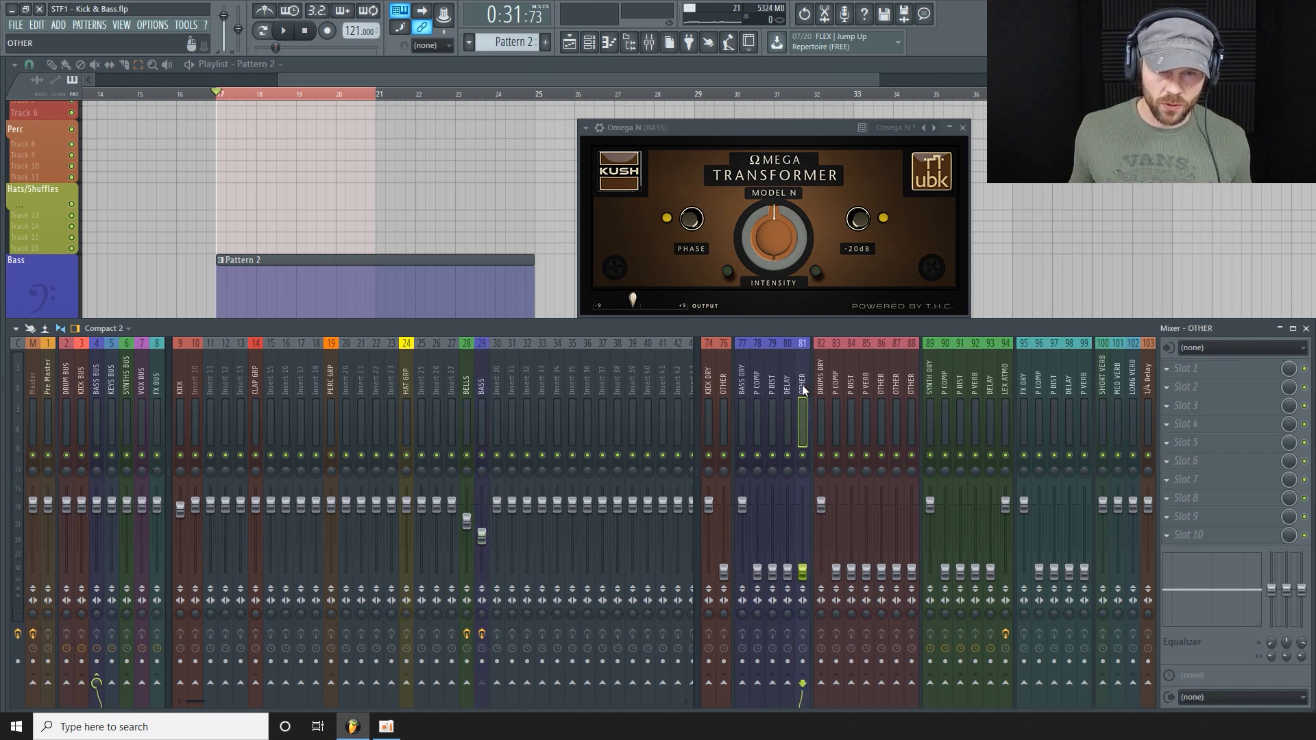
right_click(806, 370)
click(850, 360)
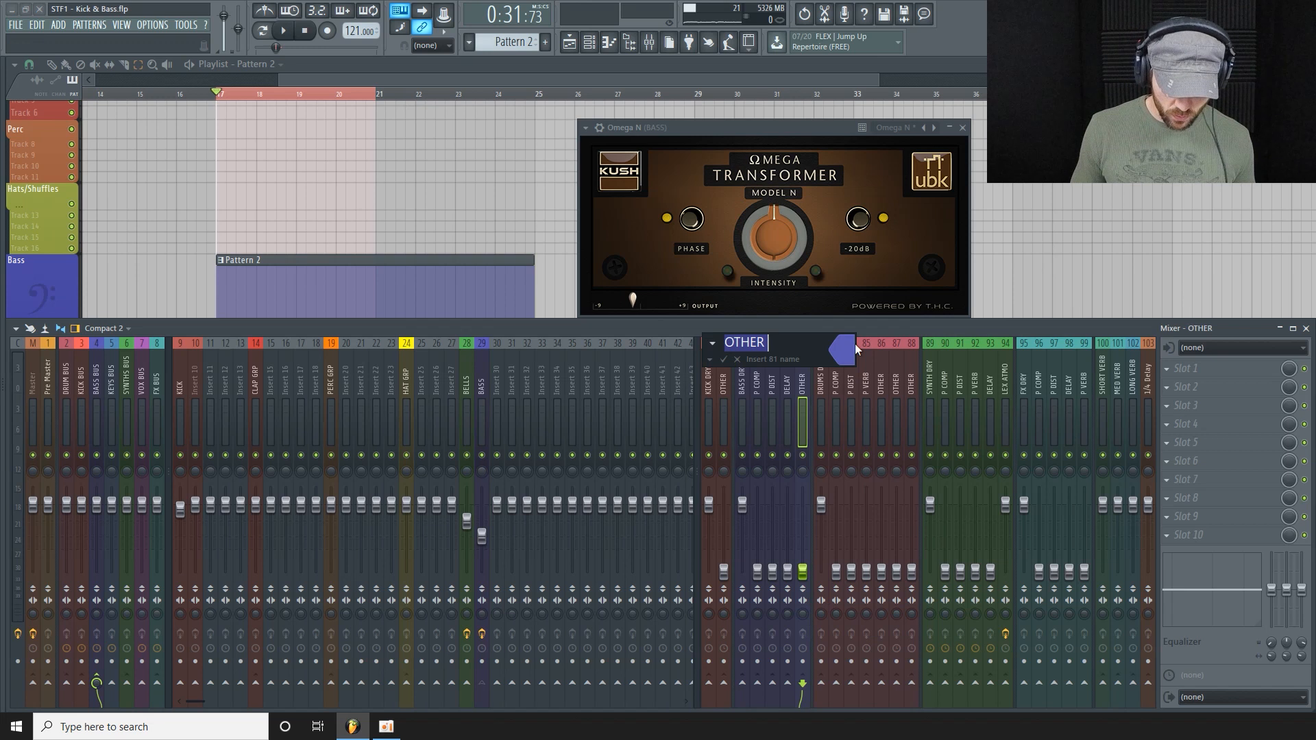
text(BIG)
key(BackSpace)
key(BackSpace)
key(BackSpace)
text(HALL VERB)
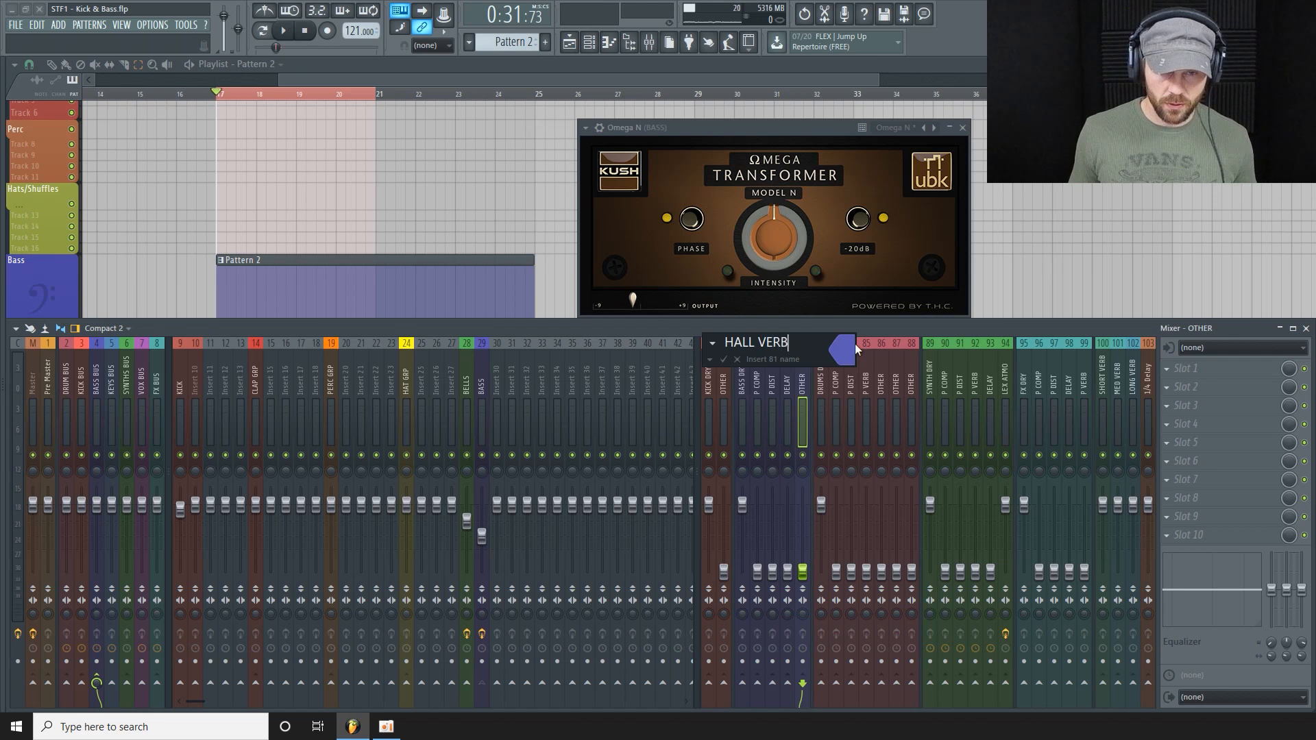
click(833, 347)
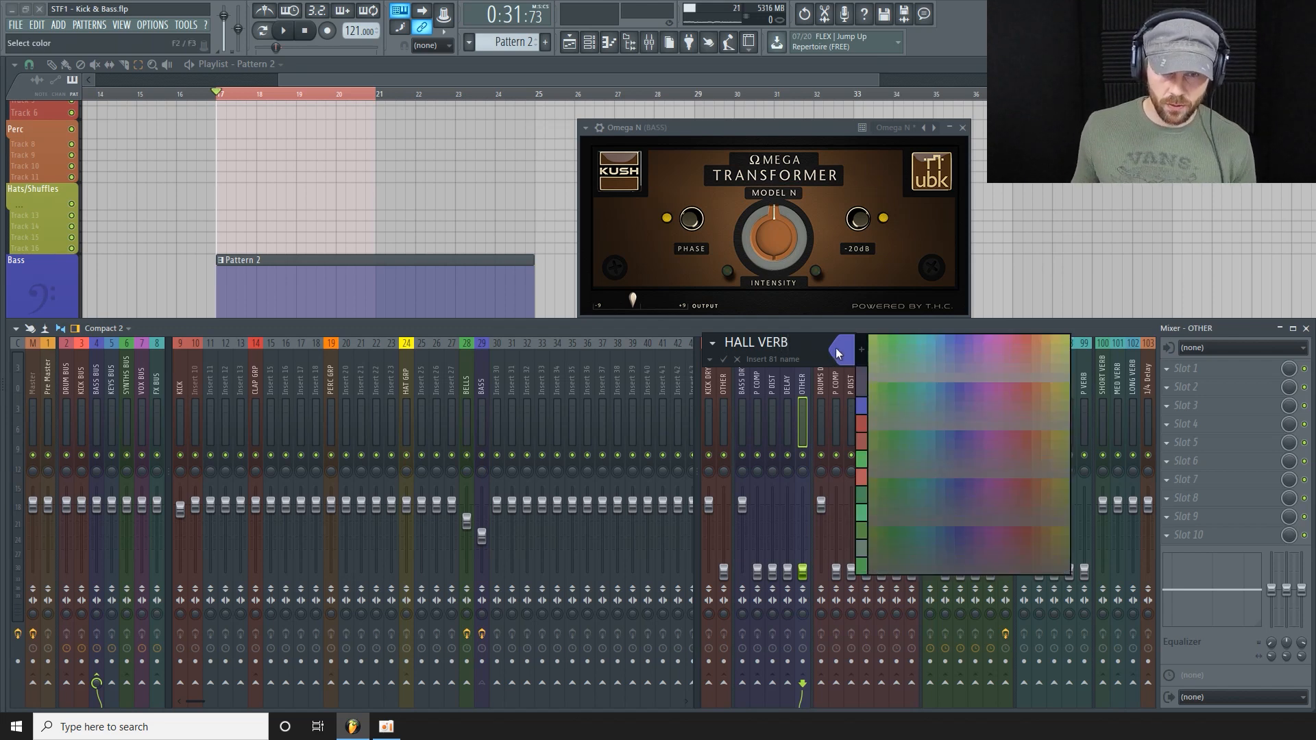
click(850, 355)
key(Return)
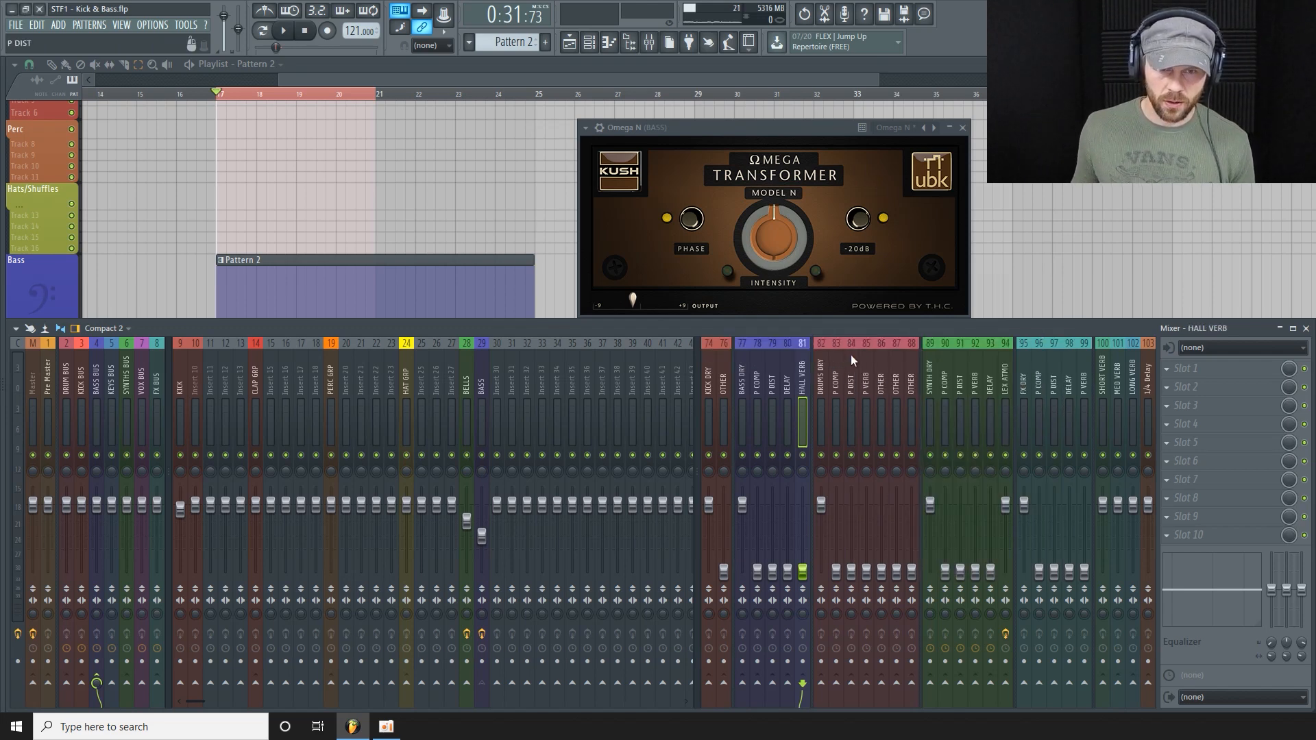
Step: Reset the HALL VERB track's fader to its default level and set the BASS track's send to it to 51%
right_click(804, 571)
click(843, 510)
click(523, 382)
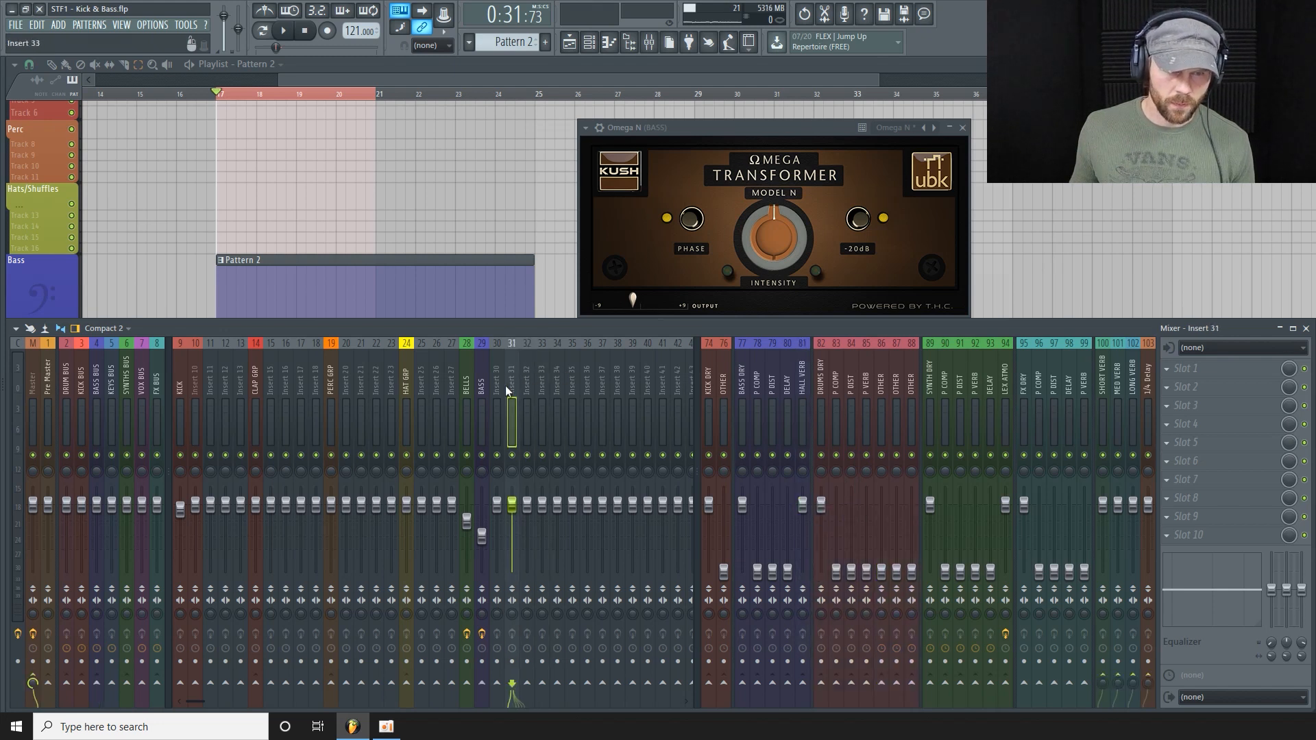
click(482, 384)
click(802, 384)
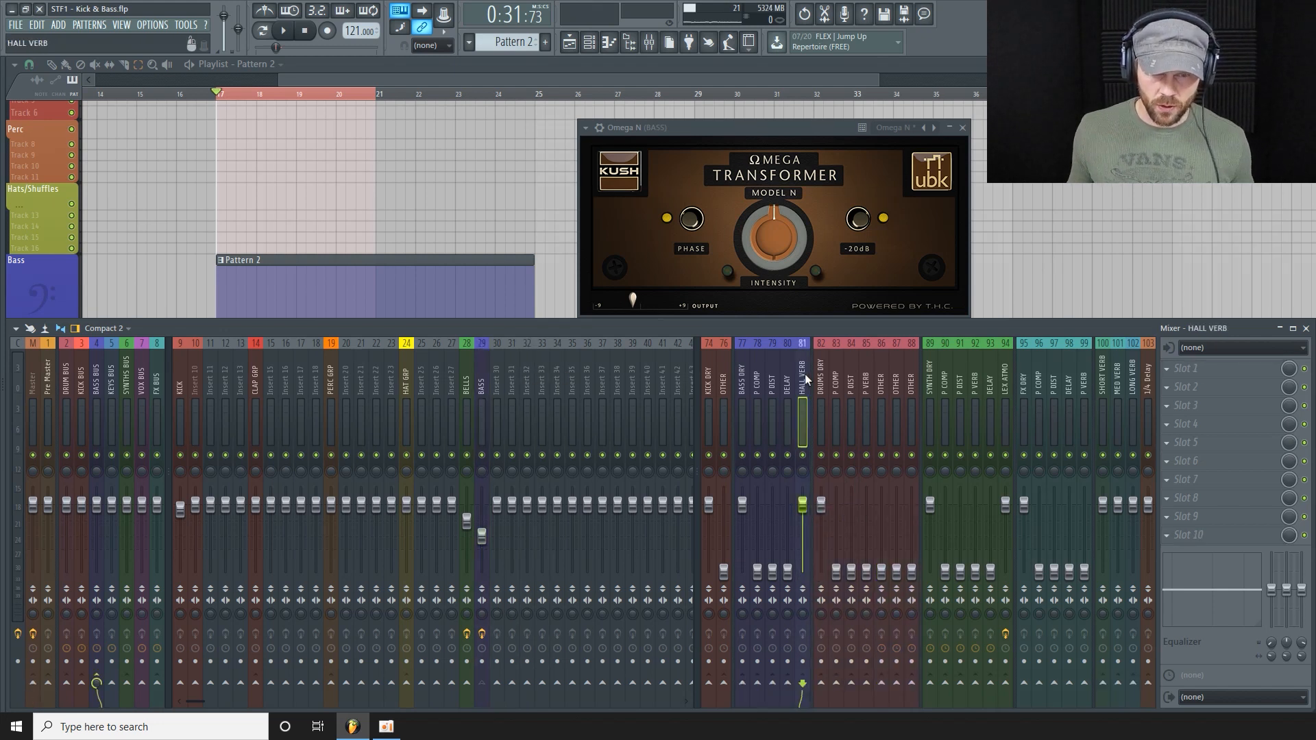
click(487, 380)
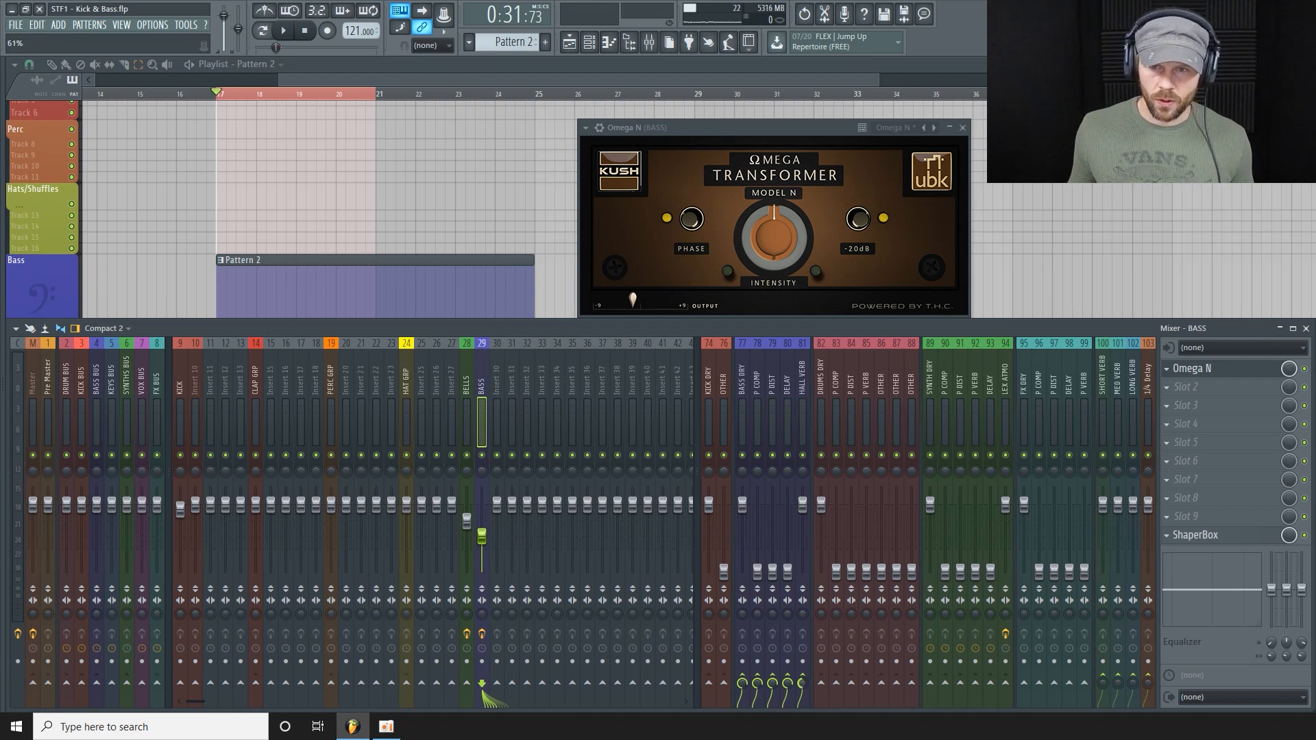
Step: Load Fruity parametric EQ 2 into slot 1 of the HALL VERB track and reposition its window
click(802, 384)
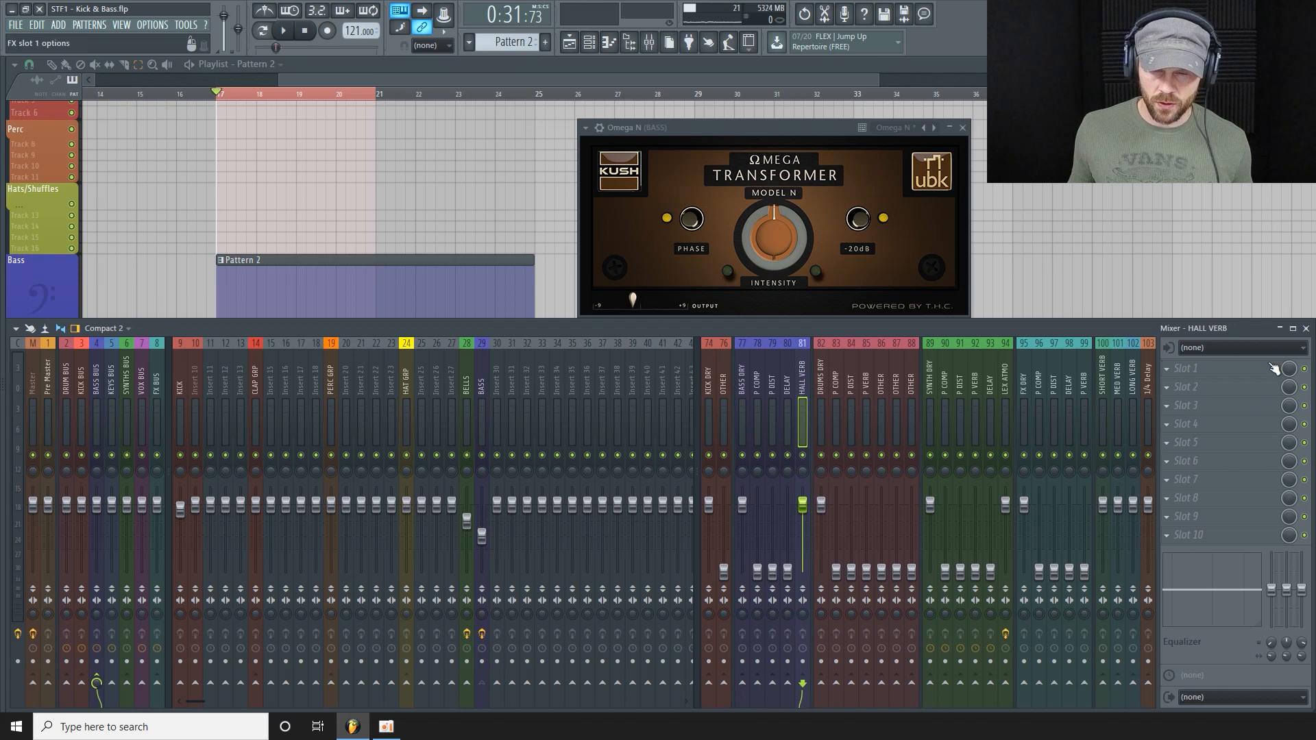
click(1214, 368)
click(717, 446)
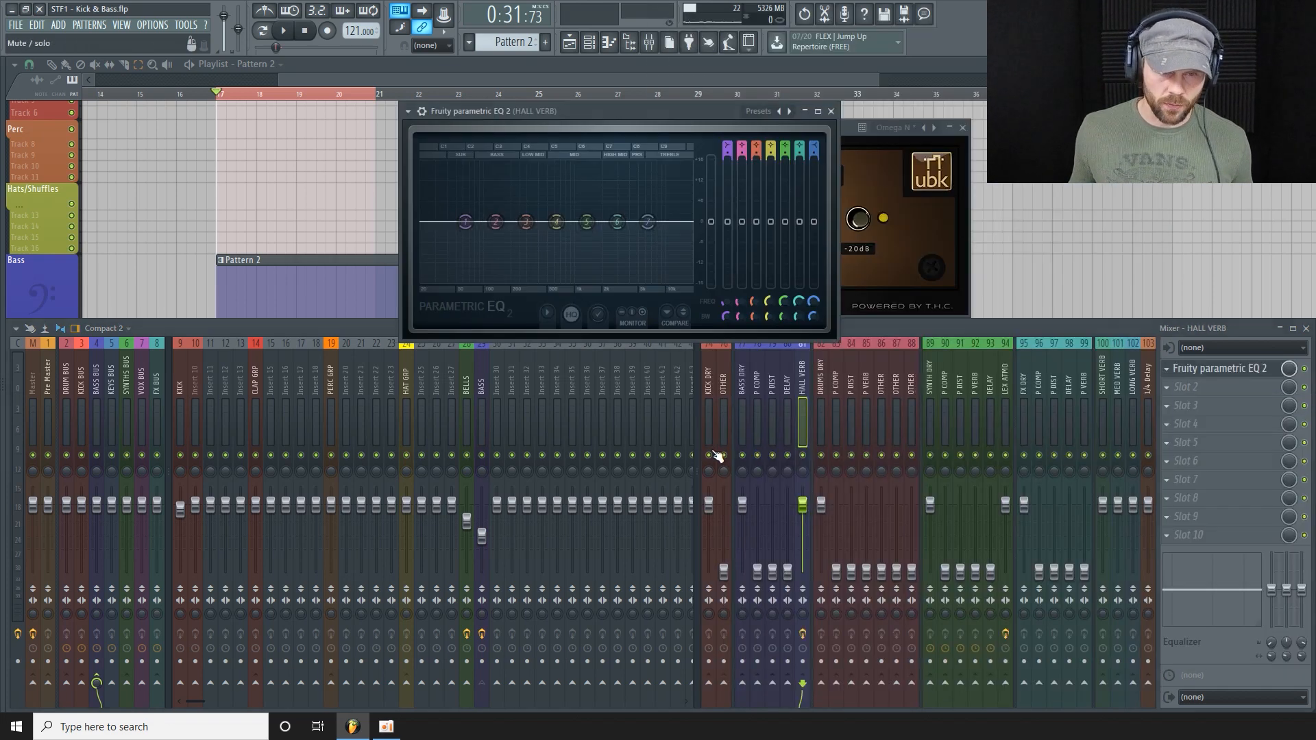
drag(624, 113, 656, 129)
Step: Make band 1 of the HALL VERB equalizer a high pass filter and raise its frequency to cut the lows
right_click(497, 240)
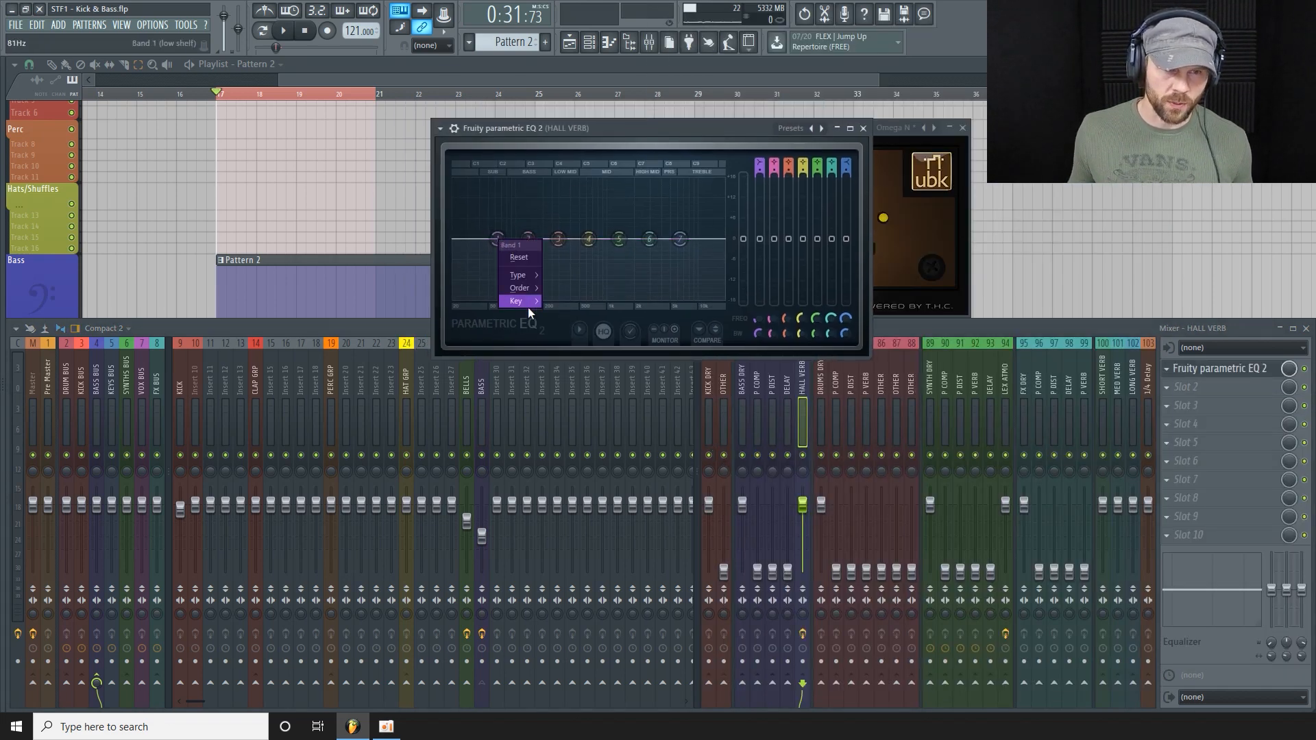
mouse_move(536, 291)
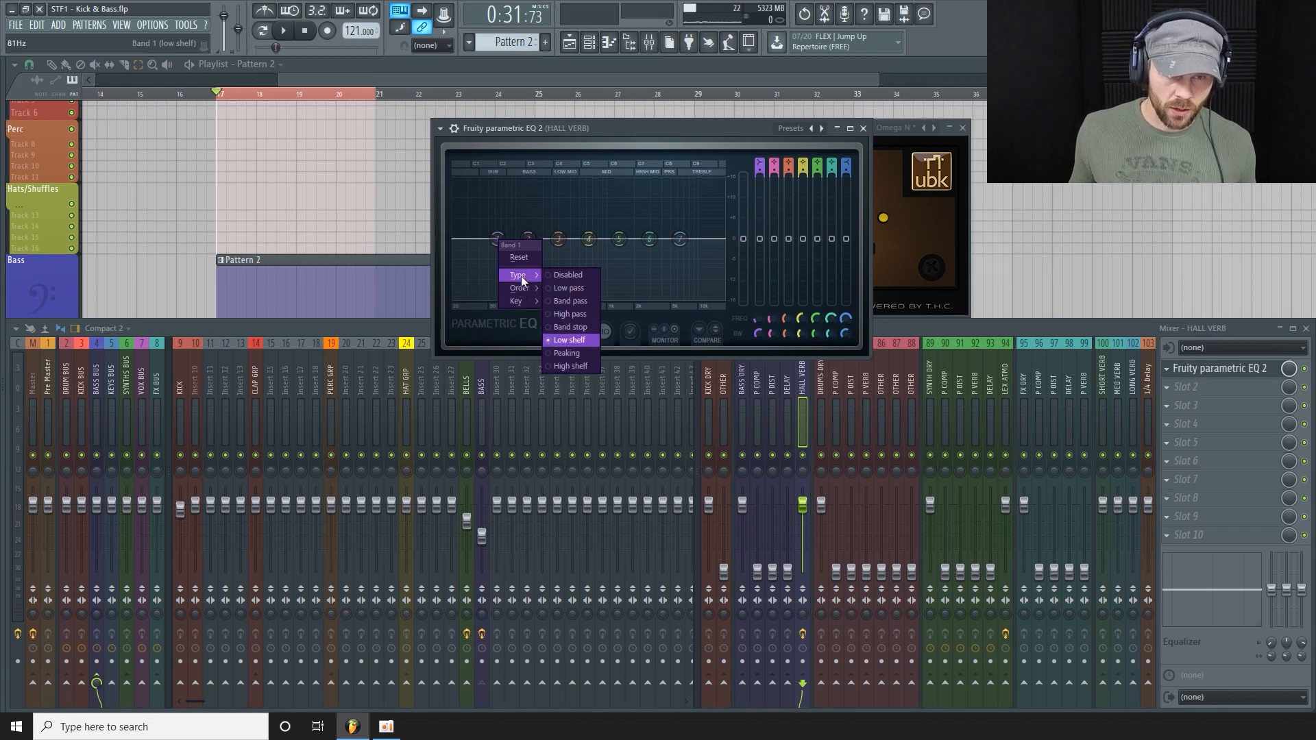
click(564, 311)
drag(759, 336, 758, 292)
drag(675, 128, 622, 133)
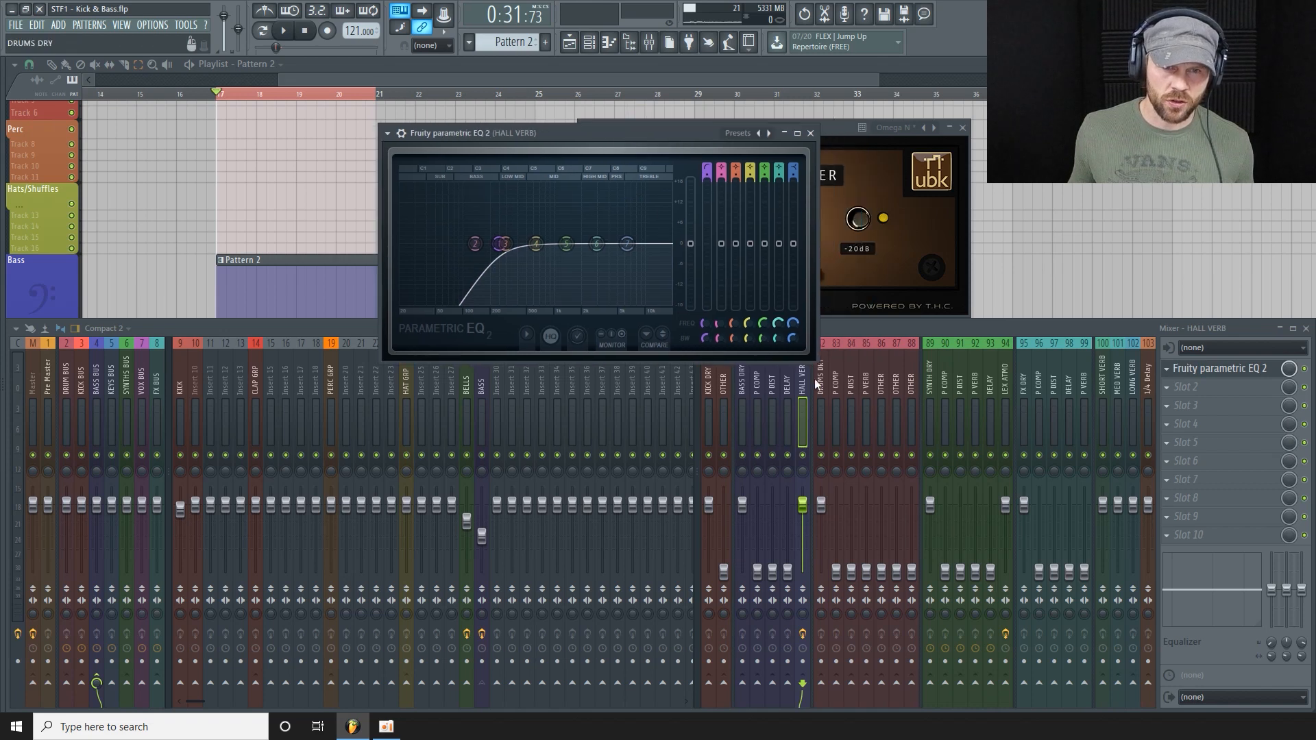
Step: Enlarge the equalizer, make band 7 a low pass filter with a lowered frequency, and close the plugin
drag(813, 360, 1005, 544)
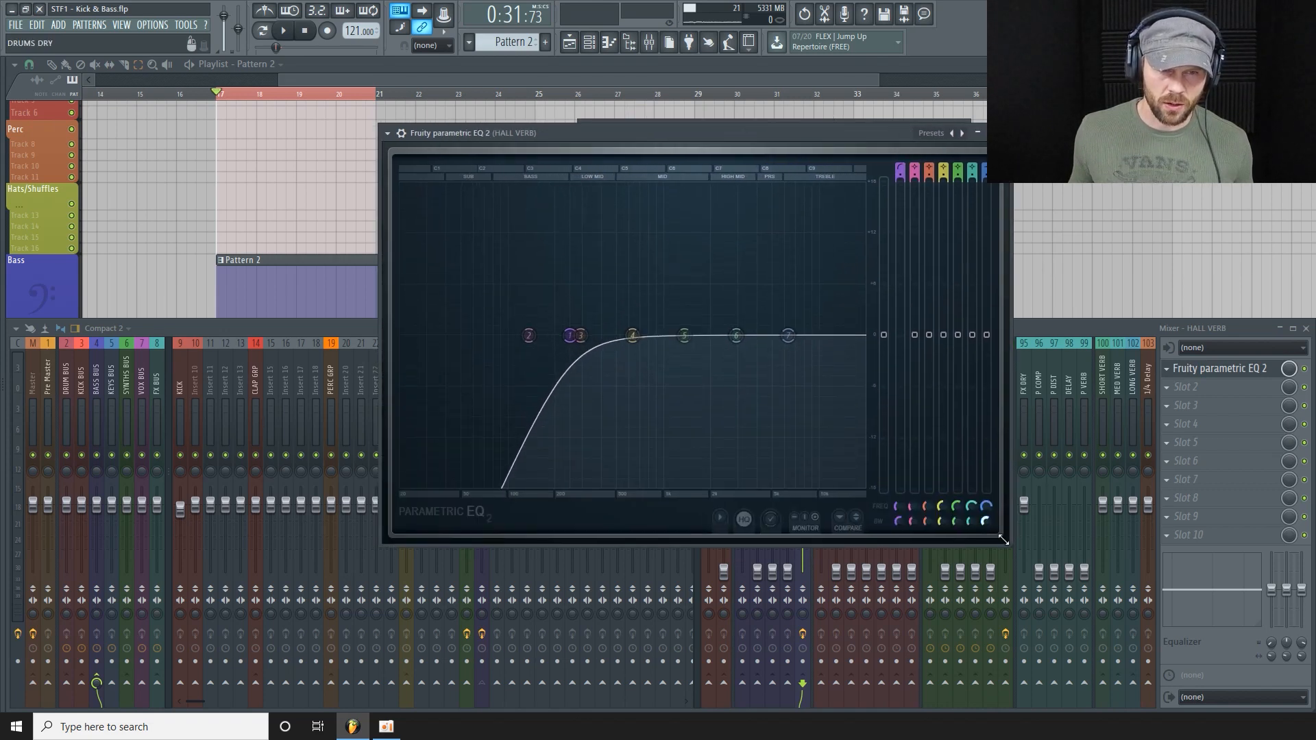
right_click(817, 341)
mouse_move(827, 369)
click(870, 414)
right_click(817, 352)
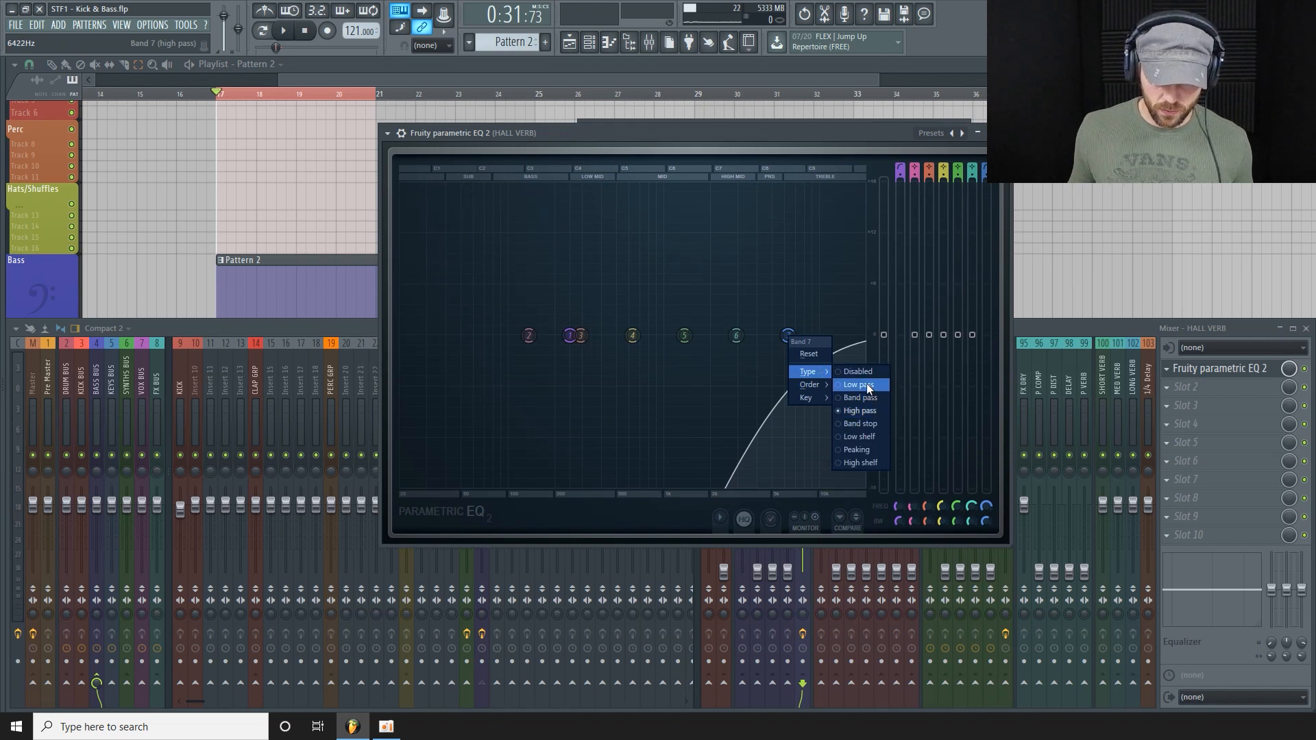
click(871, 388)
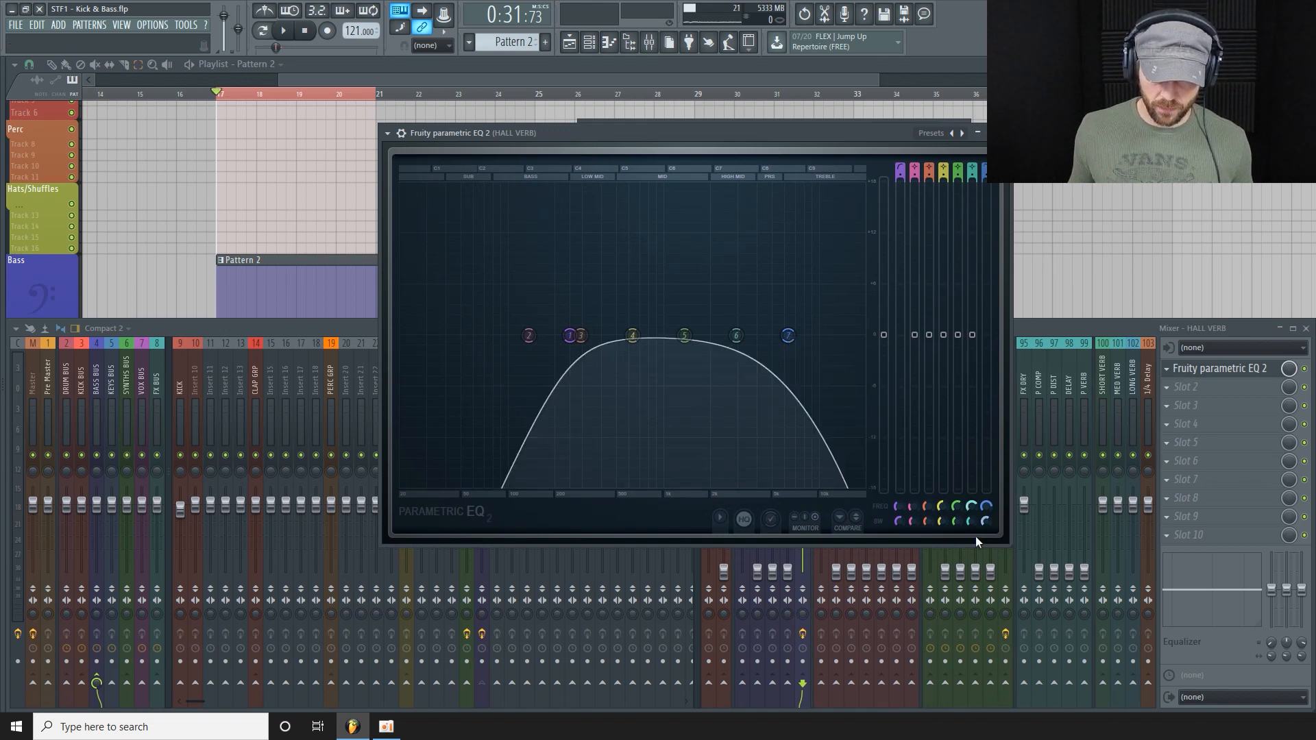
drag(986, 521, 985, 518)
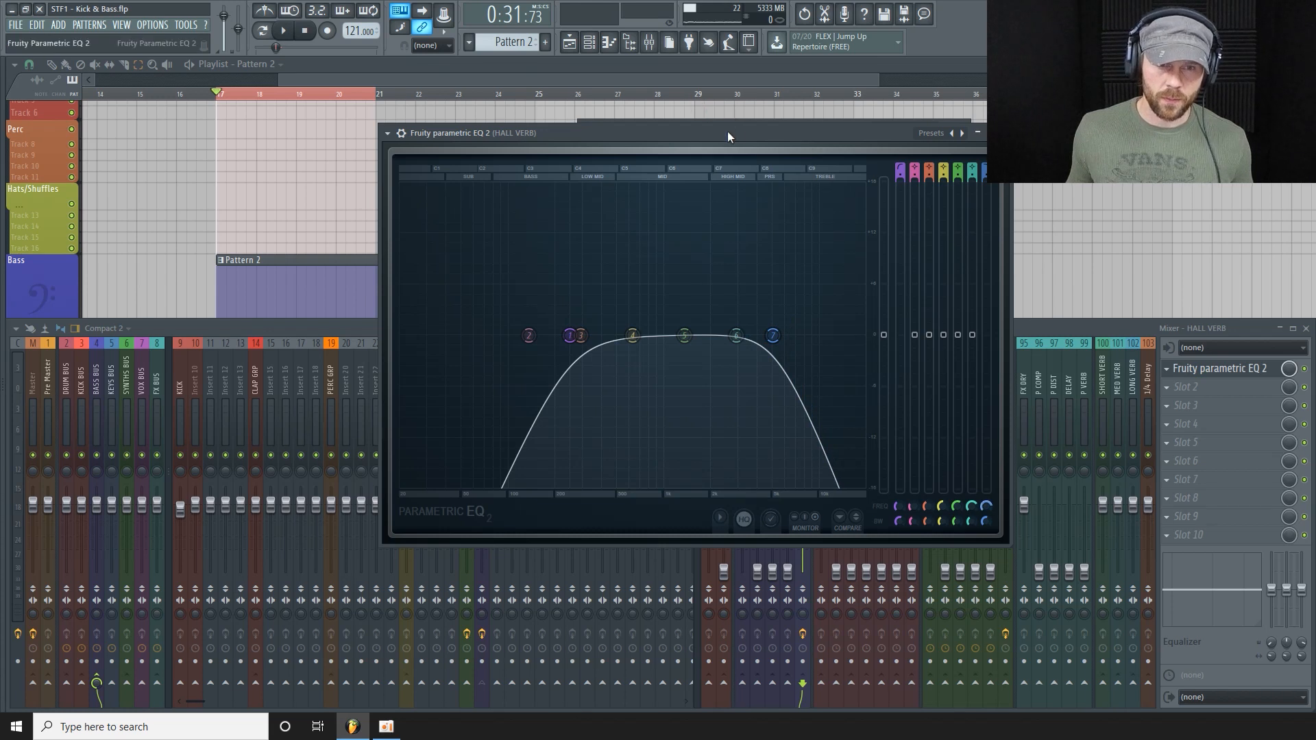
drag(727, 131, 717, 97)
drag(838, 100, 650, 144)
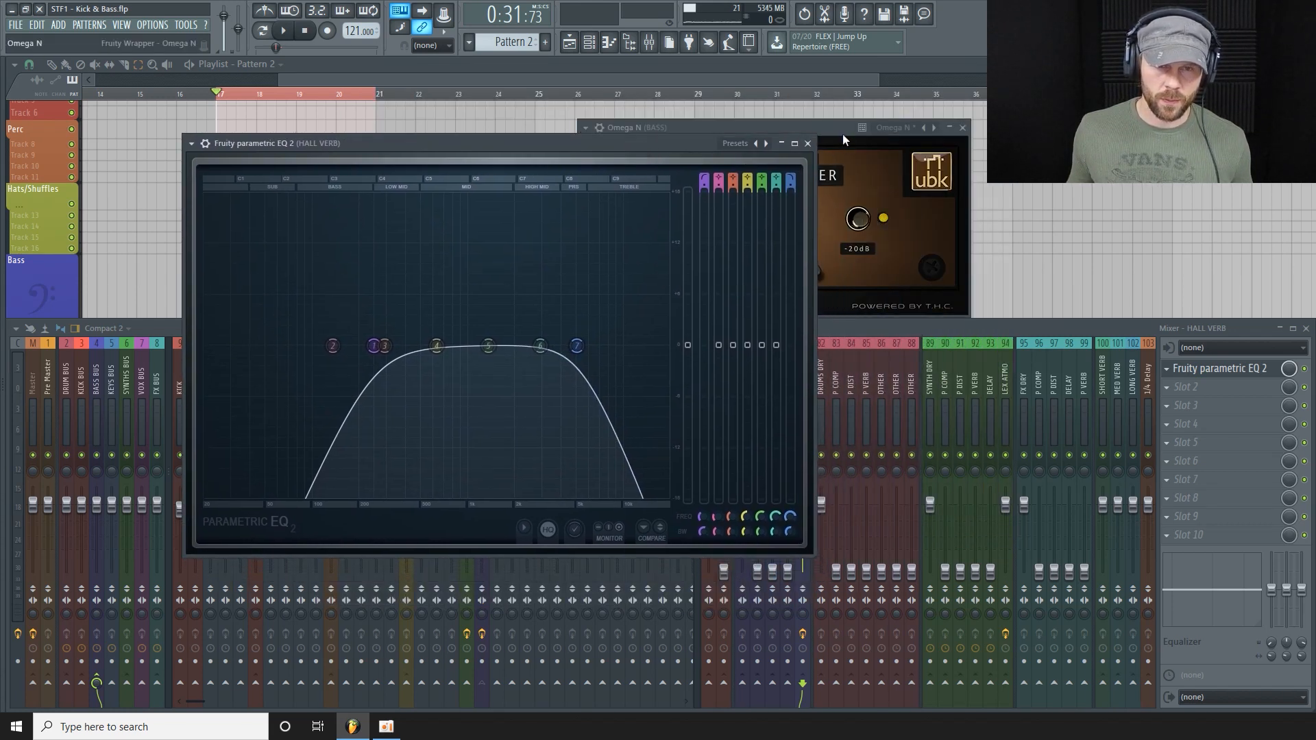
click(808, 144)
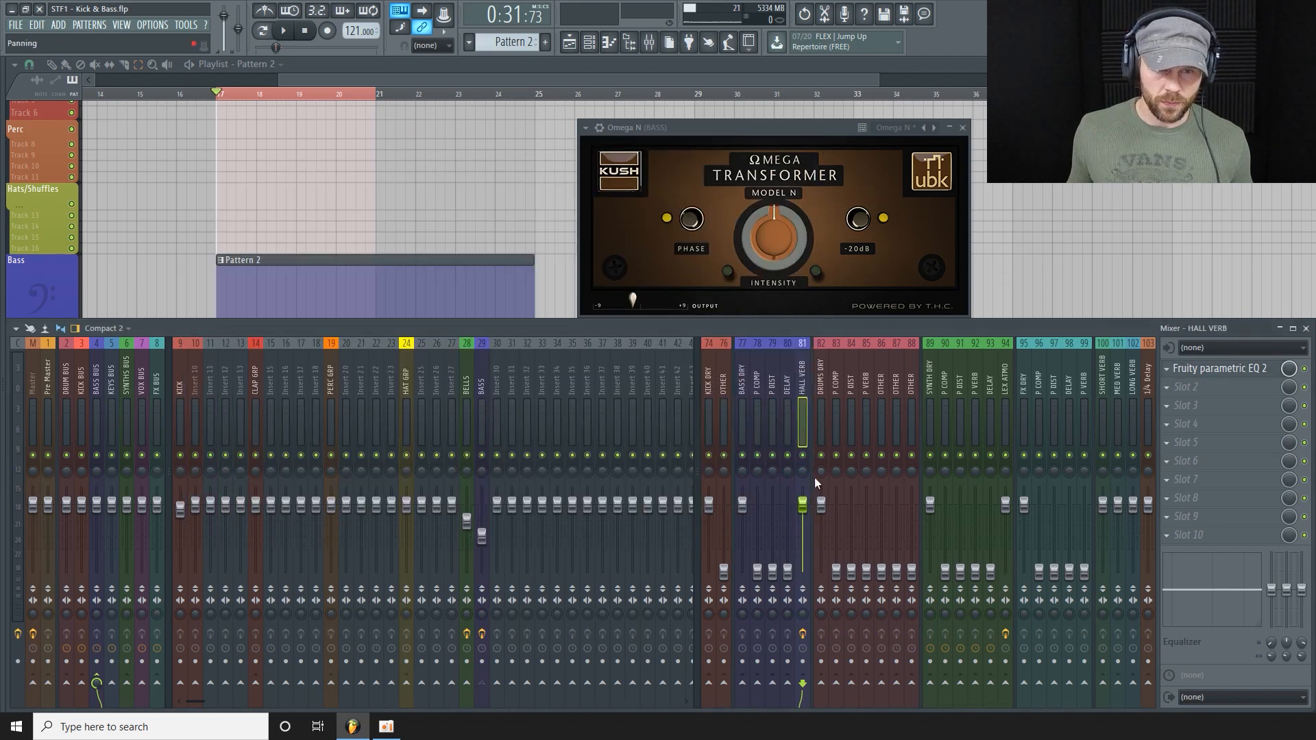
Step: Load ValhallaVintageVerb into slot 2 of the HALL VERB track
click(1201, 388)
mouse_move(1203, 403)
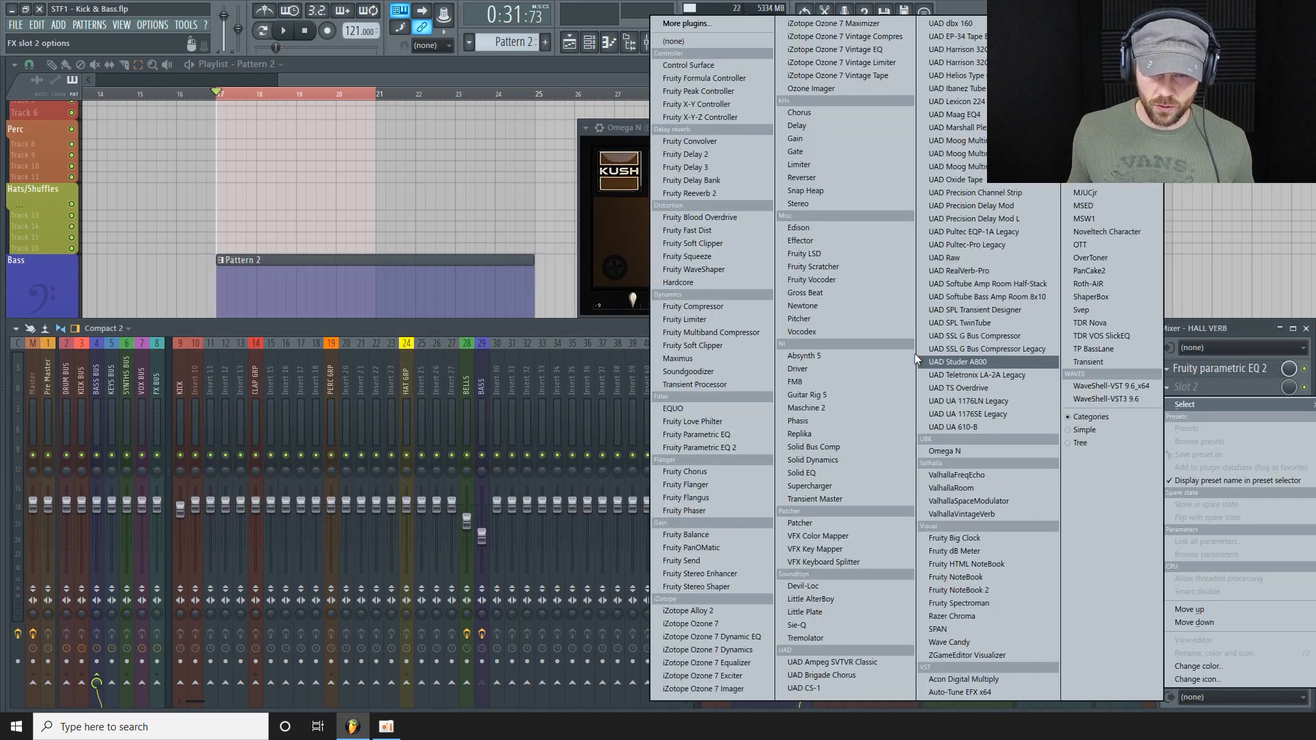
click(1013, 515)
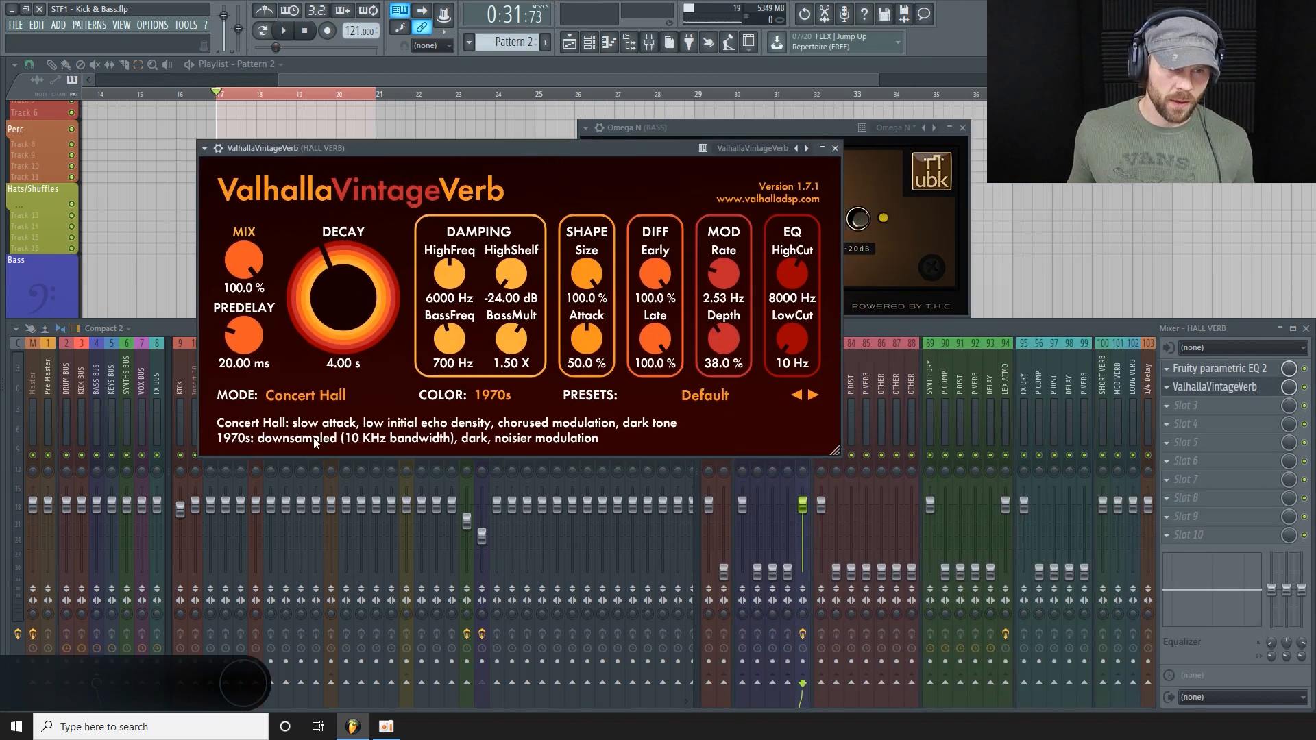
Step: Set ValhallaVintageVerb's decay to 10.15 s and its color mode to 1980s
scroll(308, 294, up, 10)
scroll(307, 288, up, 2)
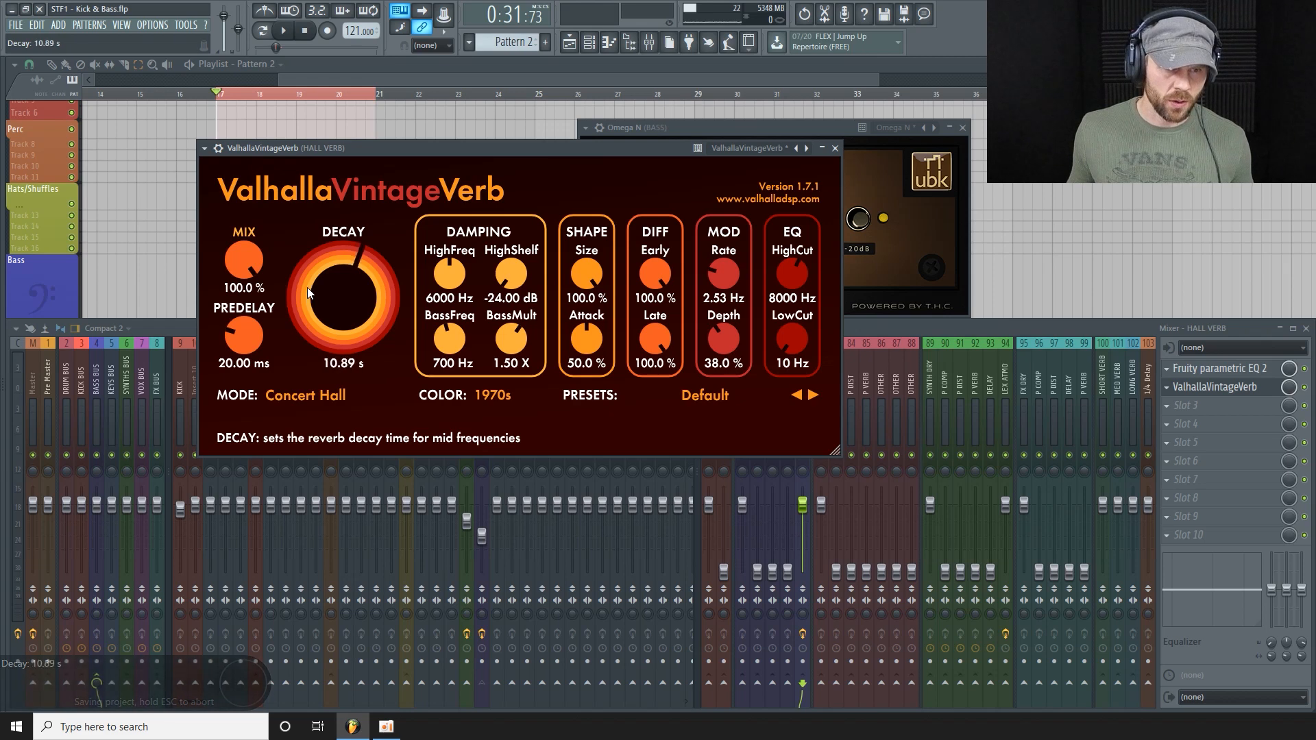
scroll(308, 288, down, 3)
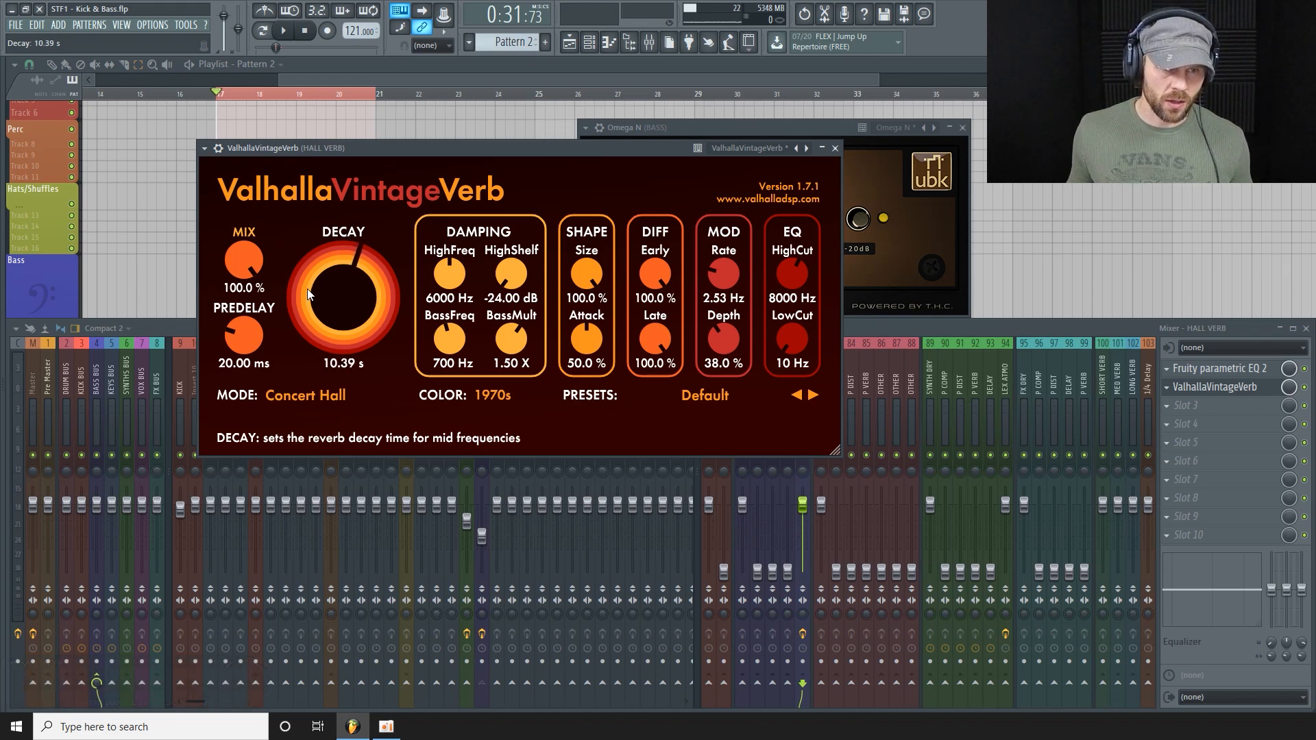
click(492, 396)
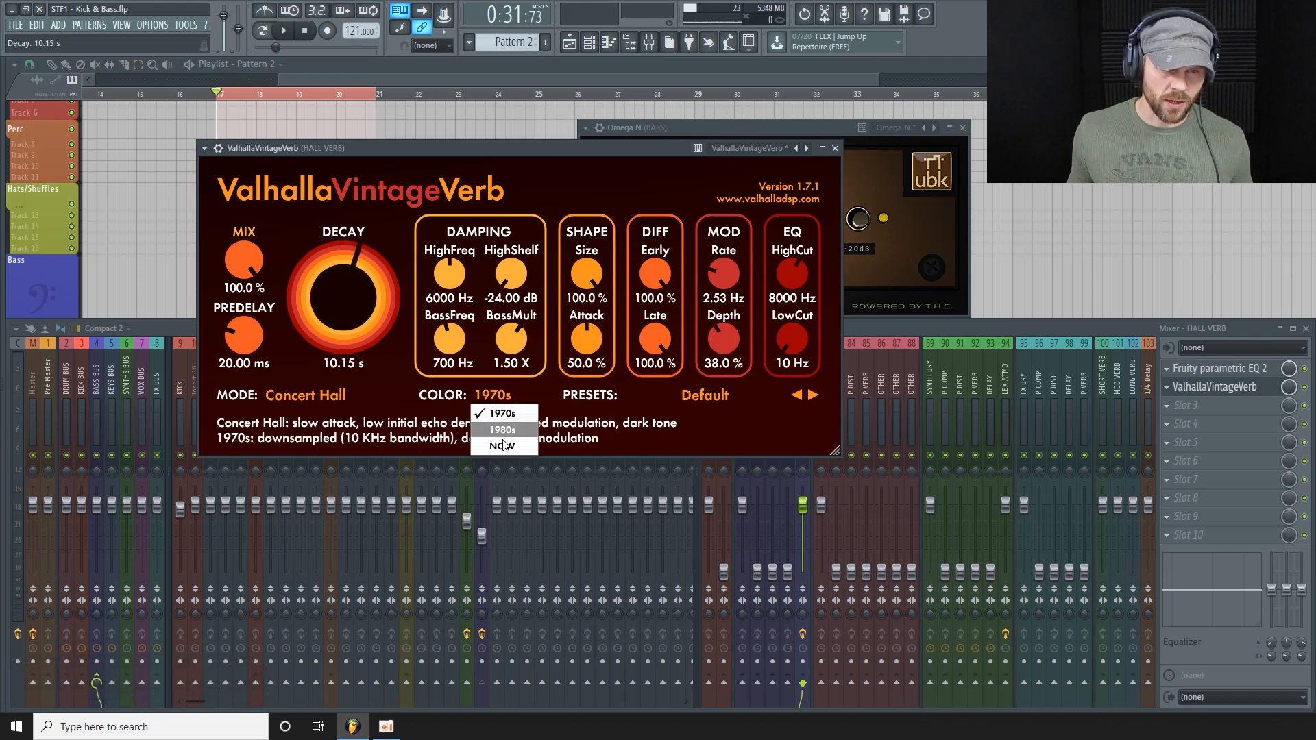
click(503, 433)
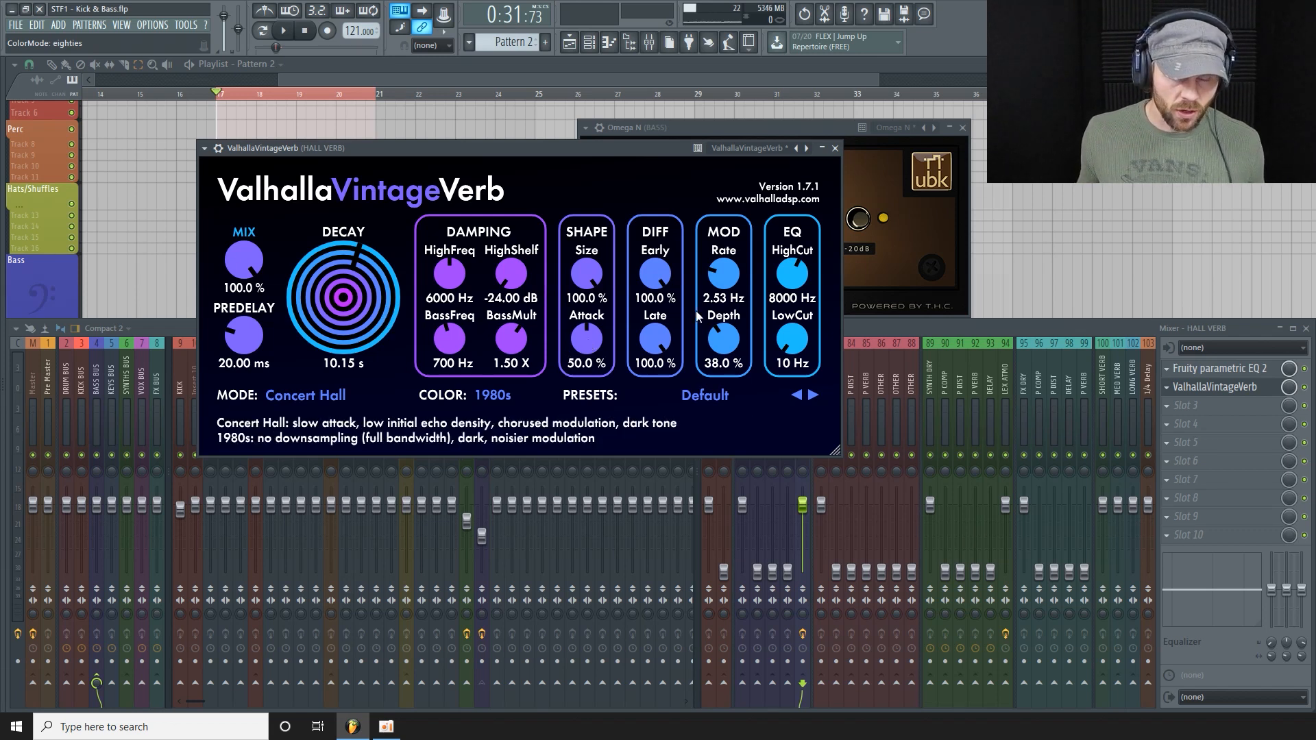
Step: Set the BASS track's send to HALL VERB to 63% and play the loop to hear the reverb
click(945, 331)
click(491, 390)
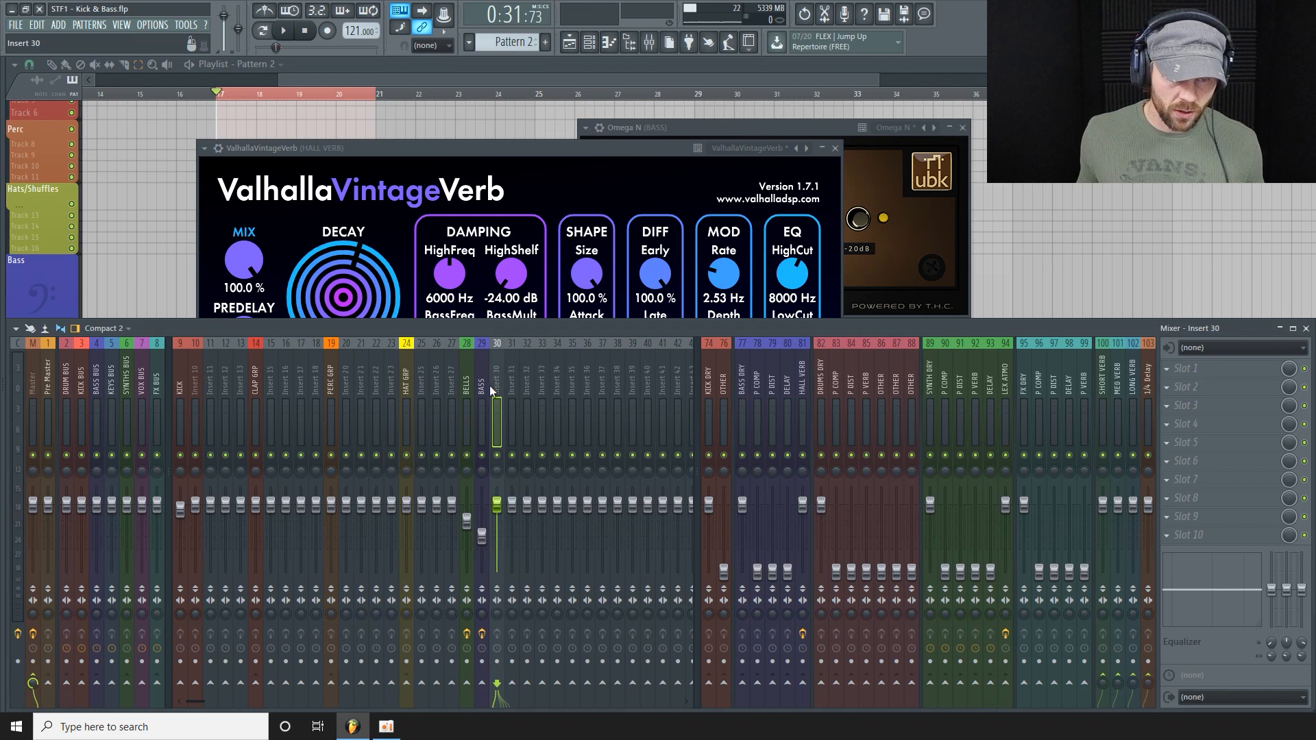
click(484, 391)
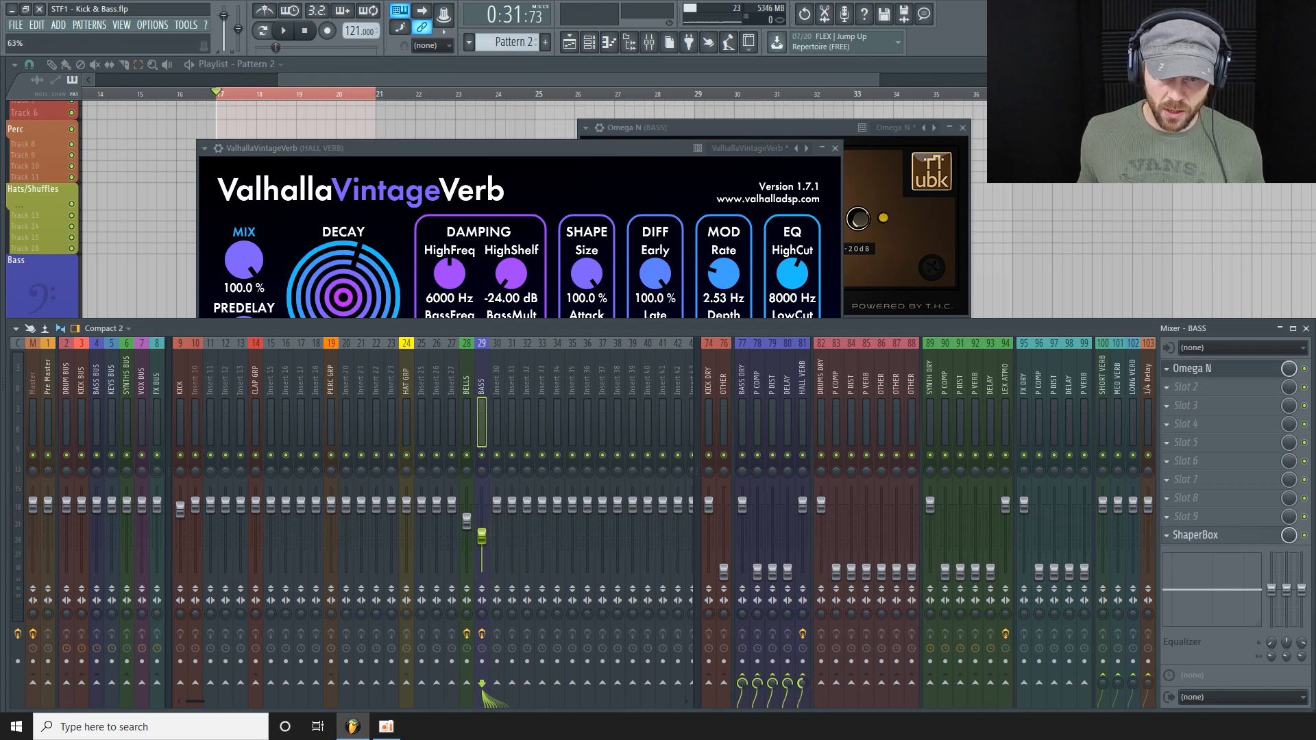
key(space)
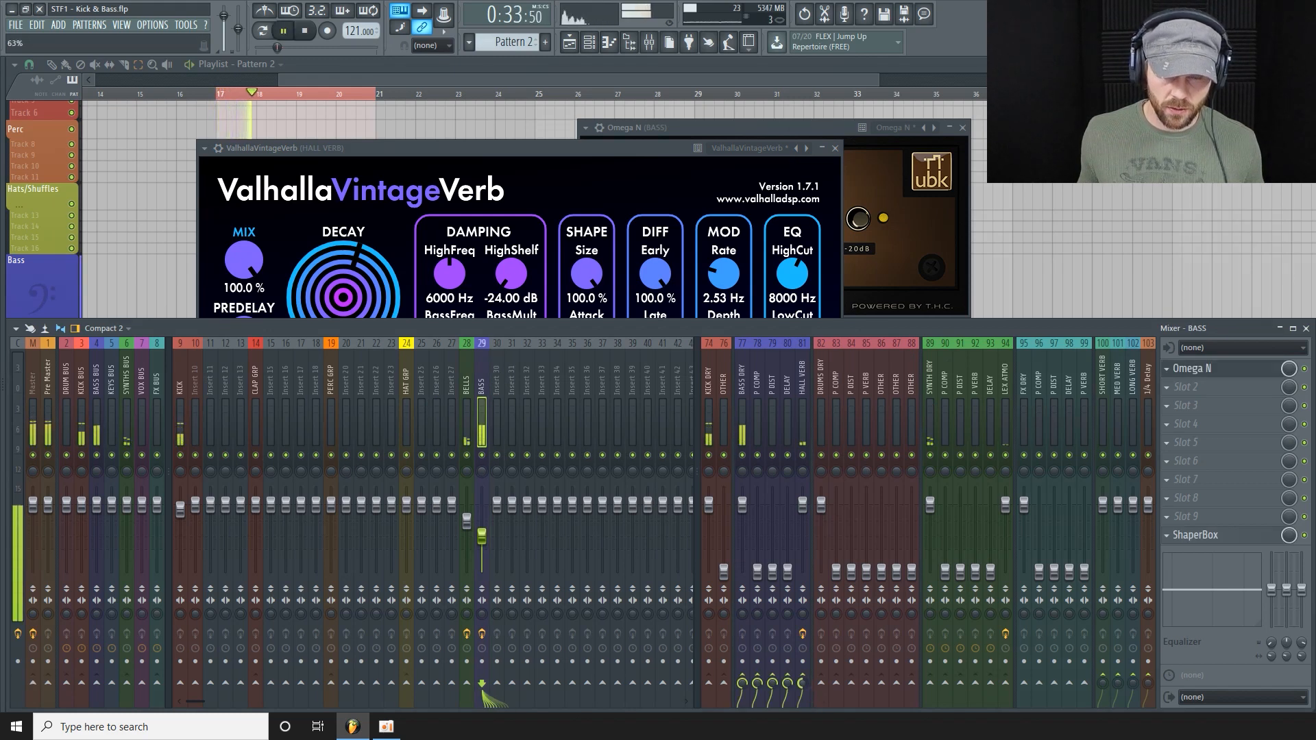
Step: Open the Reaktor5 Monark bass, adjust its filter cutoff to 12 by ear during loop playback, and stop playback
click(590, 42)
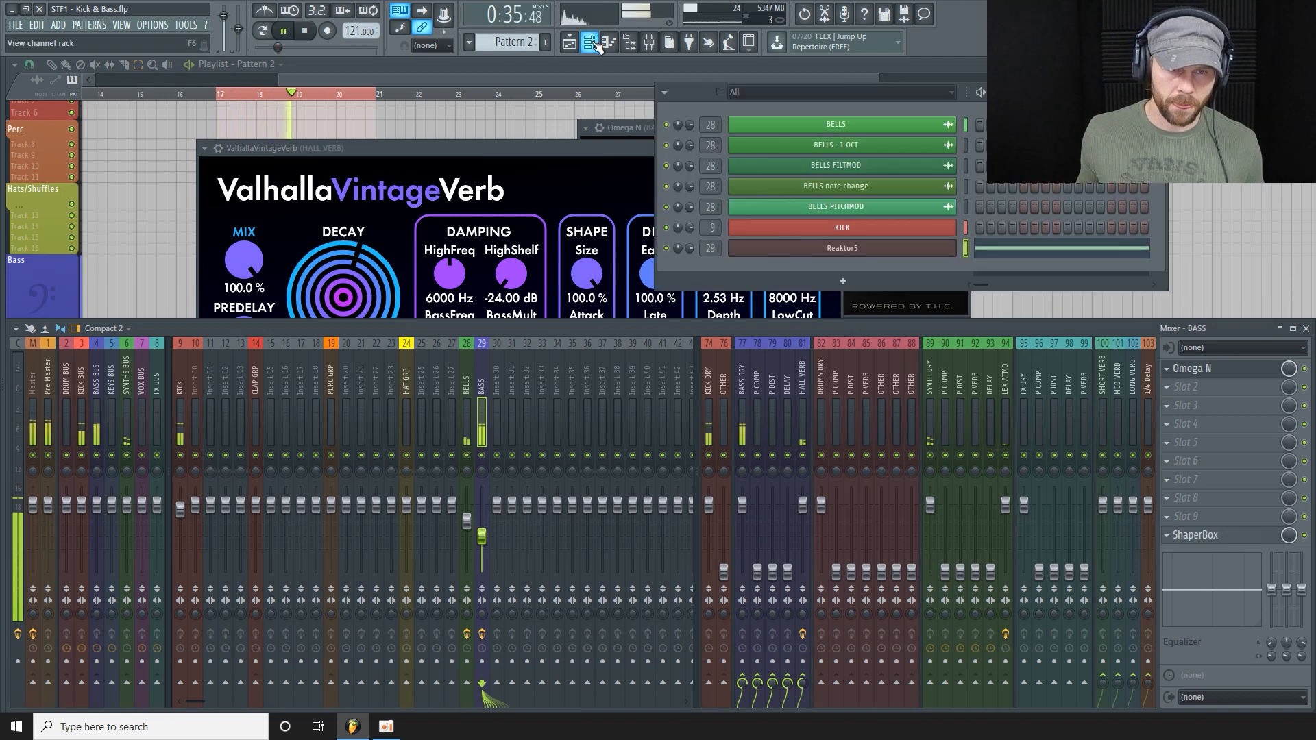
click(840, 249)
drag(816, 319, 810, 346)
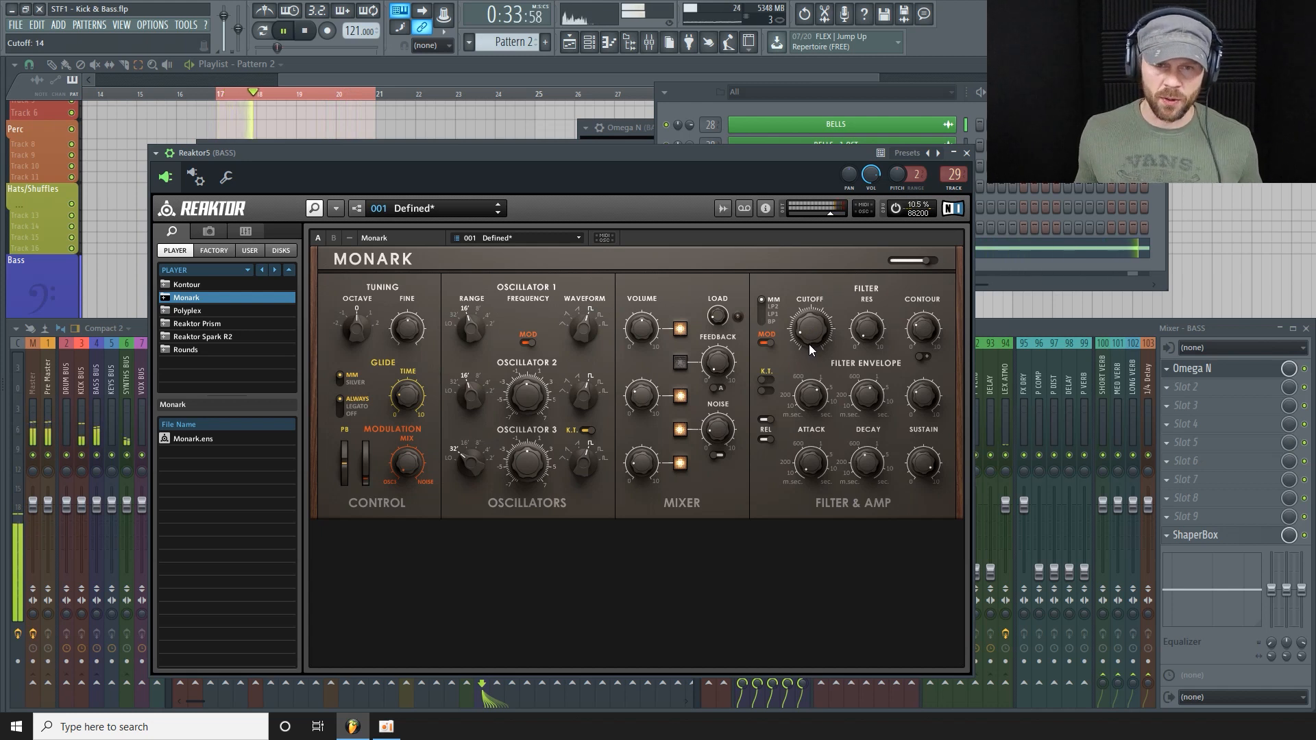
drag(763, 159, 799, 203)
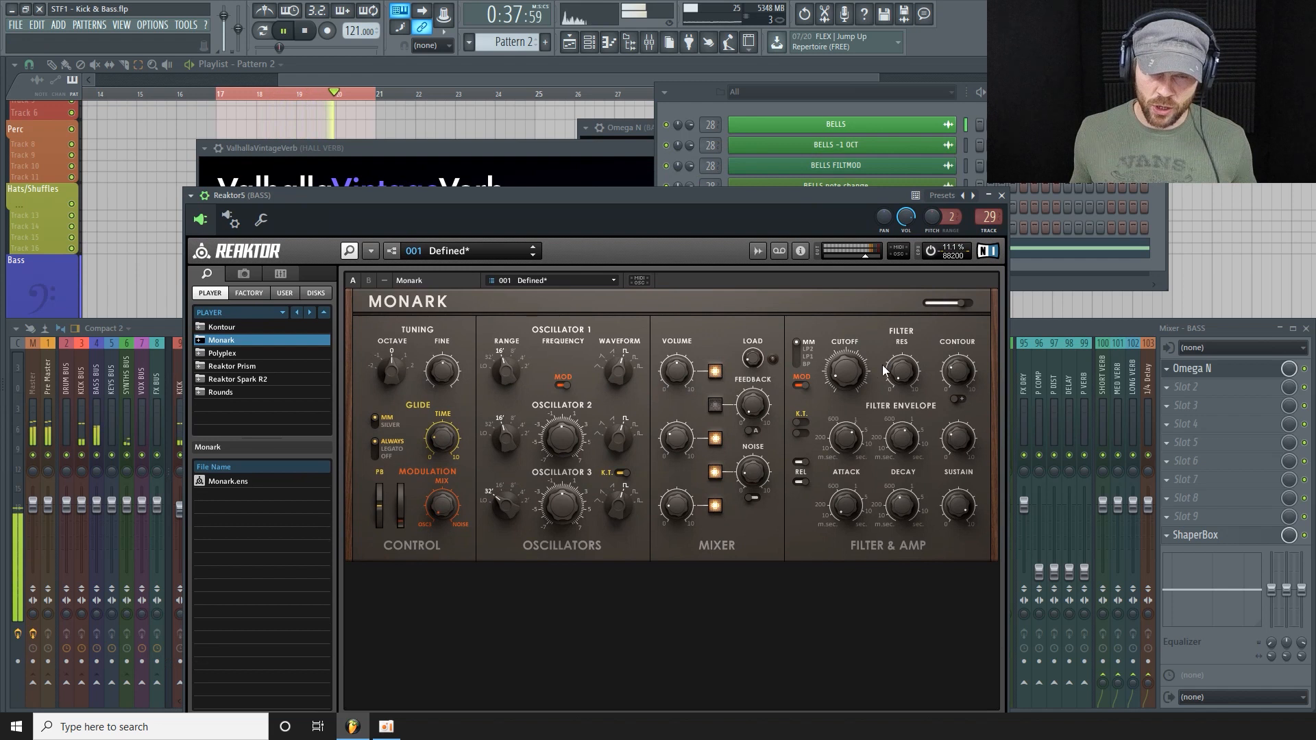
mouse_move(846, 372)
mouse_down()
mouse_move(862, 297)
mouse_move(846, 373)
mouse_up()
key(space)
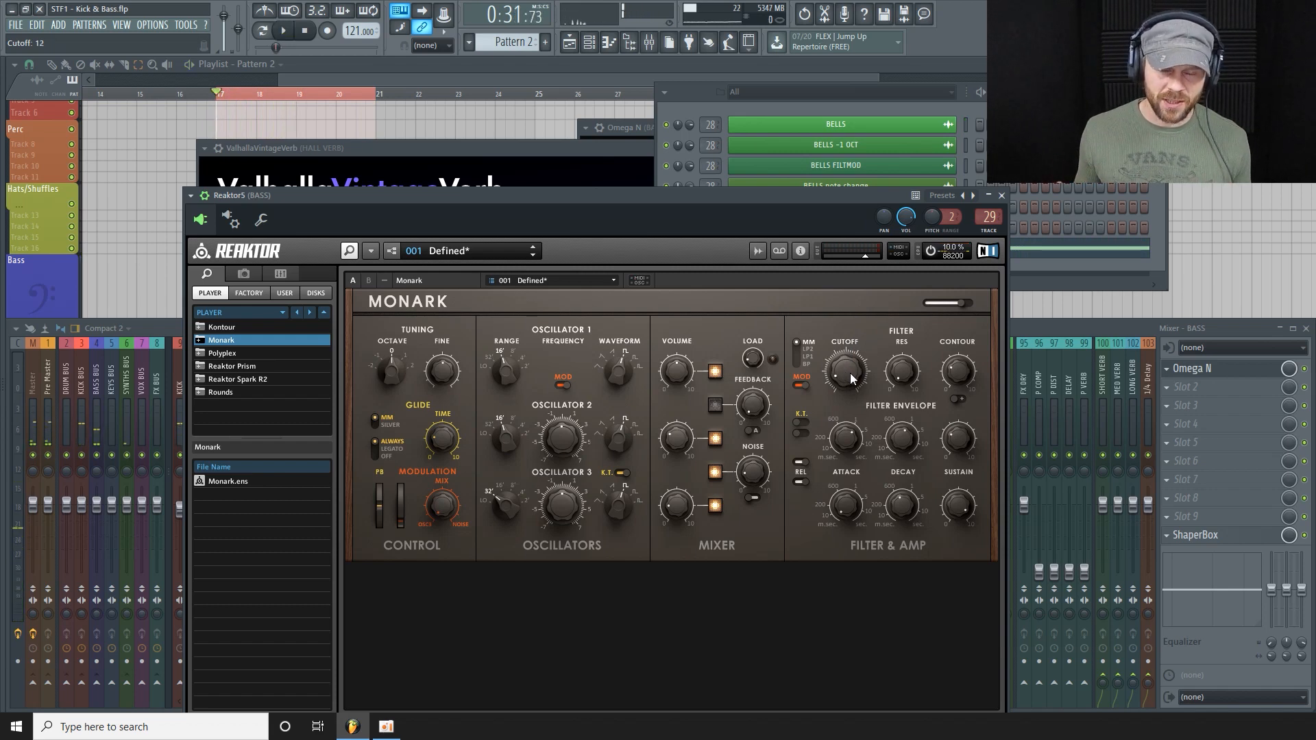
Step: Open the HALL VERB track's Fruity parametric EQ 2 and load Fruity Delay 2 into slot 3
click(562, 154)
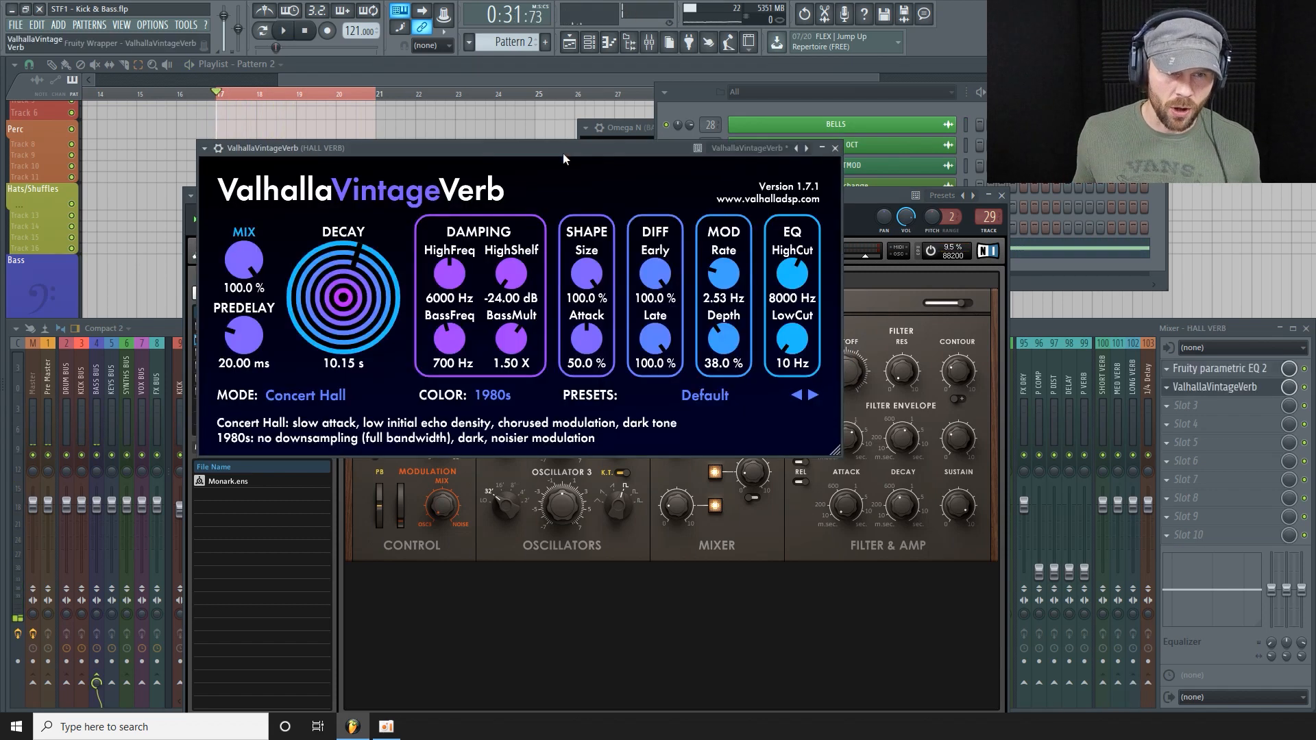
click(1036, 330)
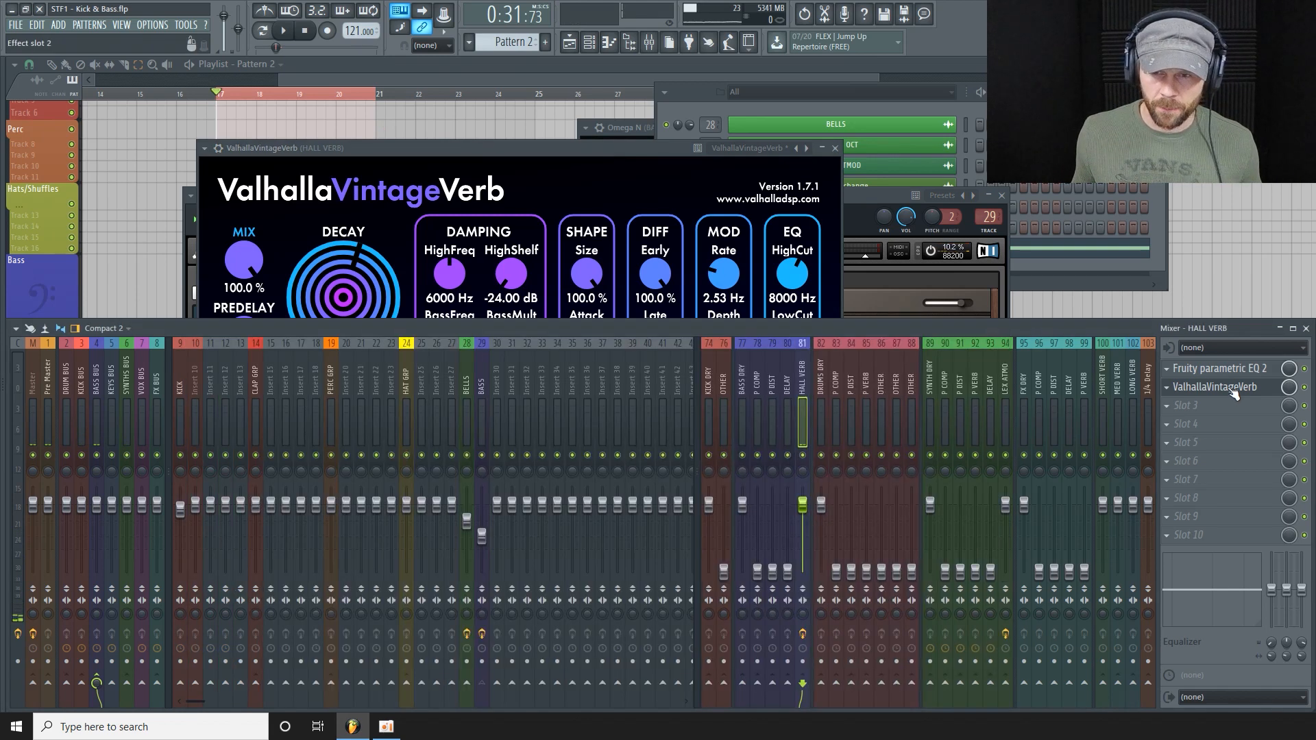
click(1223, 369)
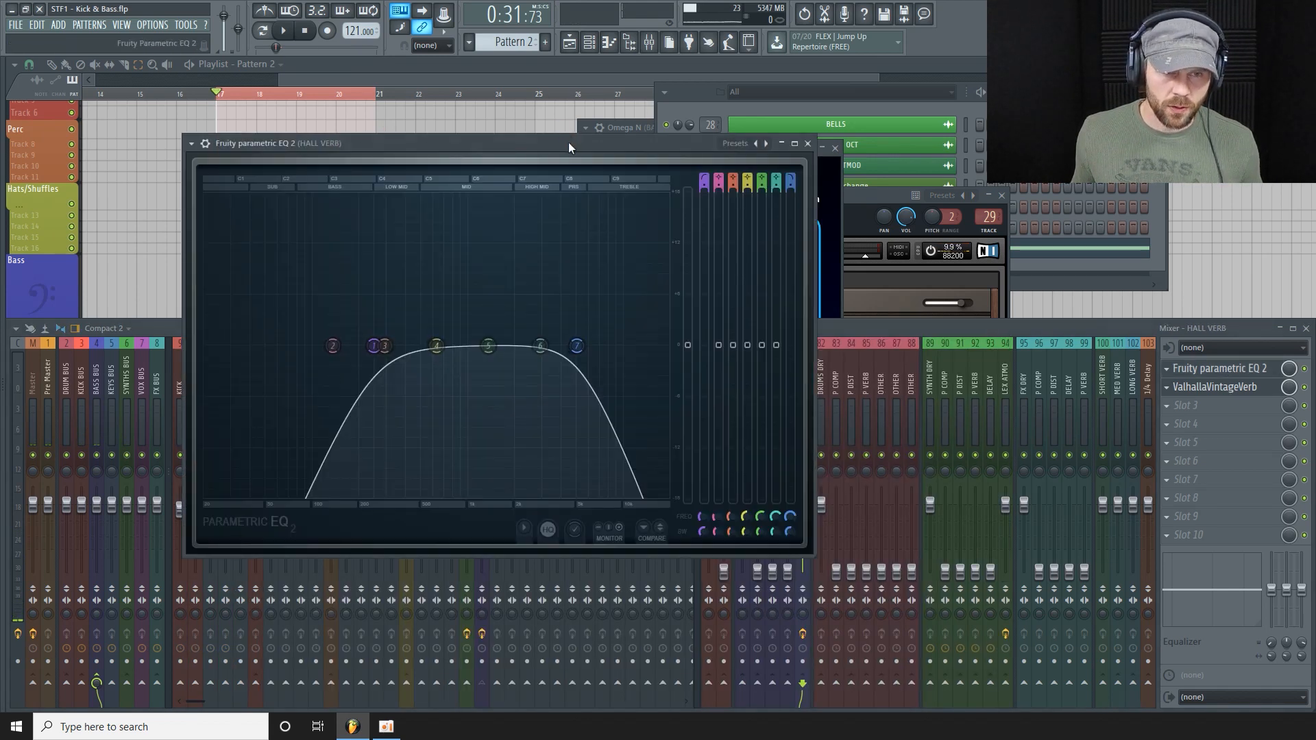
drag(569, 148, 782, 167)
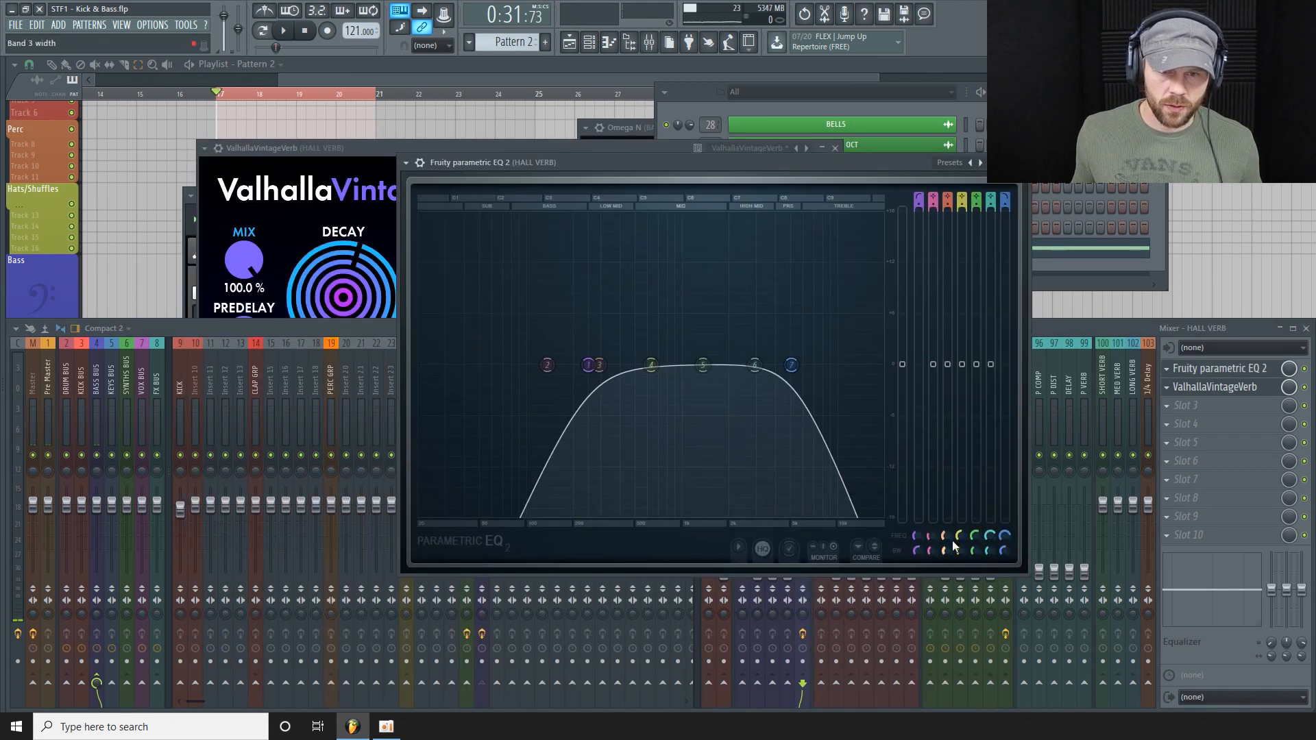
click(1218, 405)
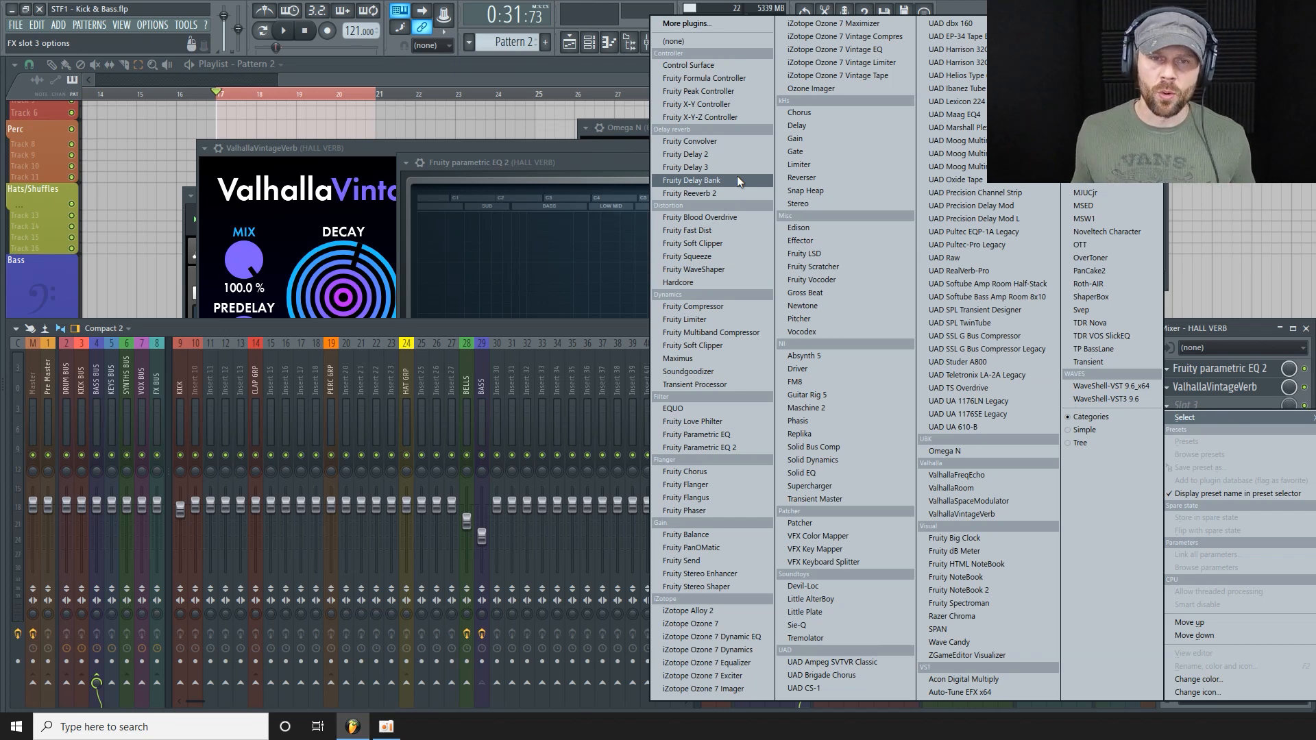
click(726, 154)
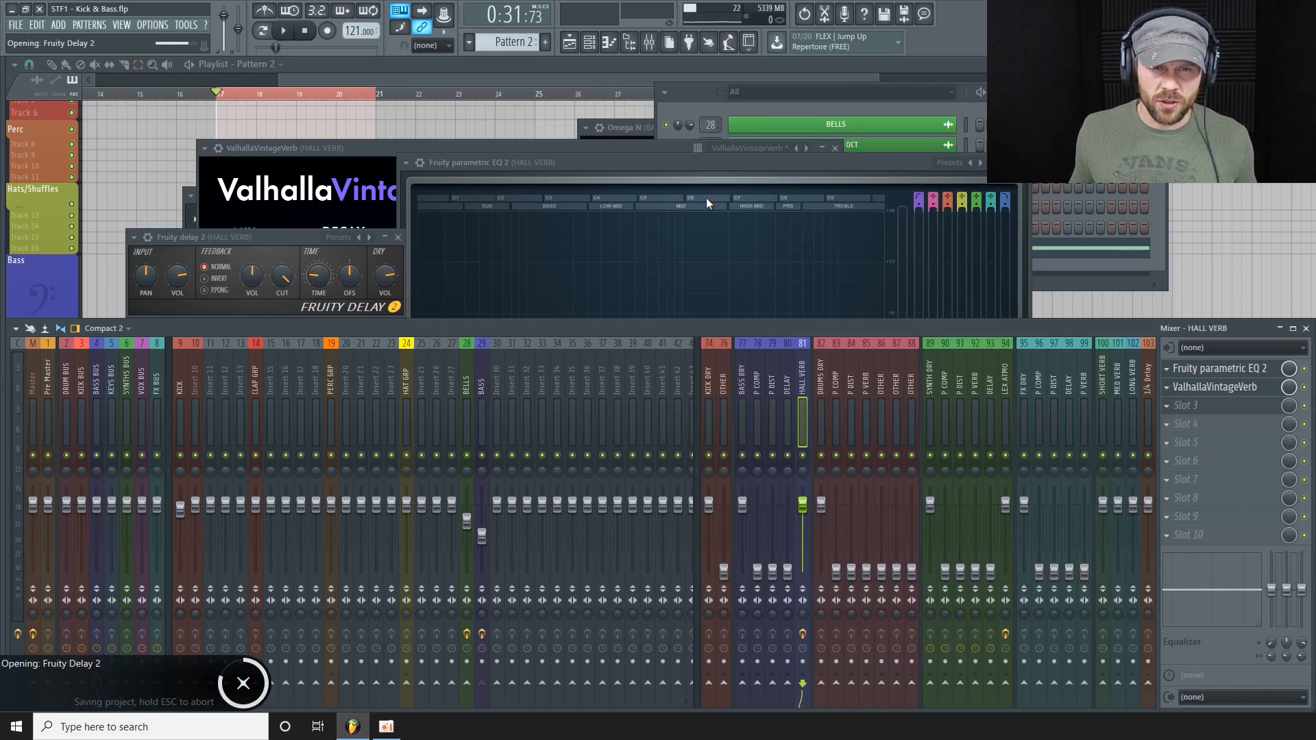
drag(312, 240, 586, 381)
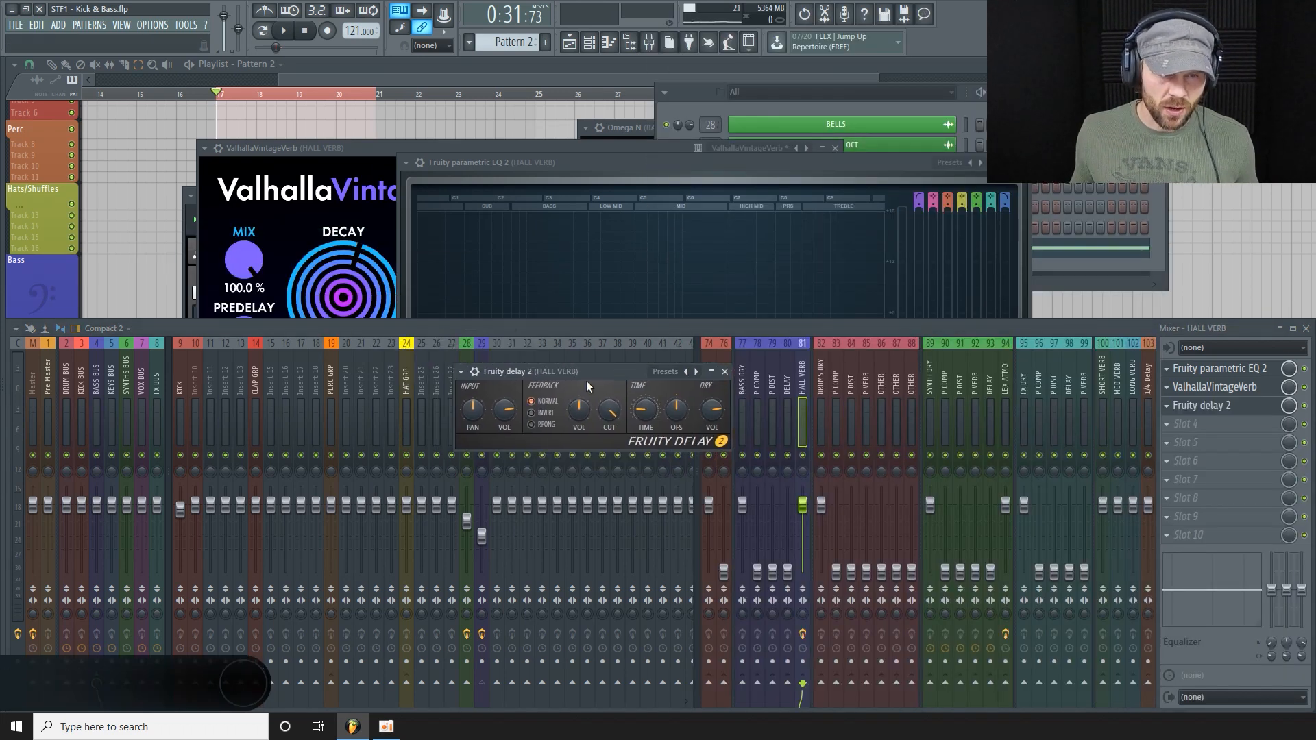
Step: Load the "bass reverb ping pong" preset in Fruity Delay 2 and move its window clear of the EQ
click(460, 372)
mouse_move(494, 412)
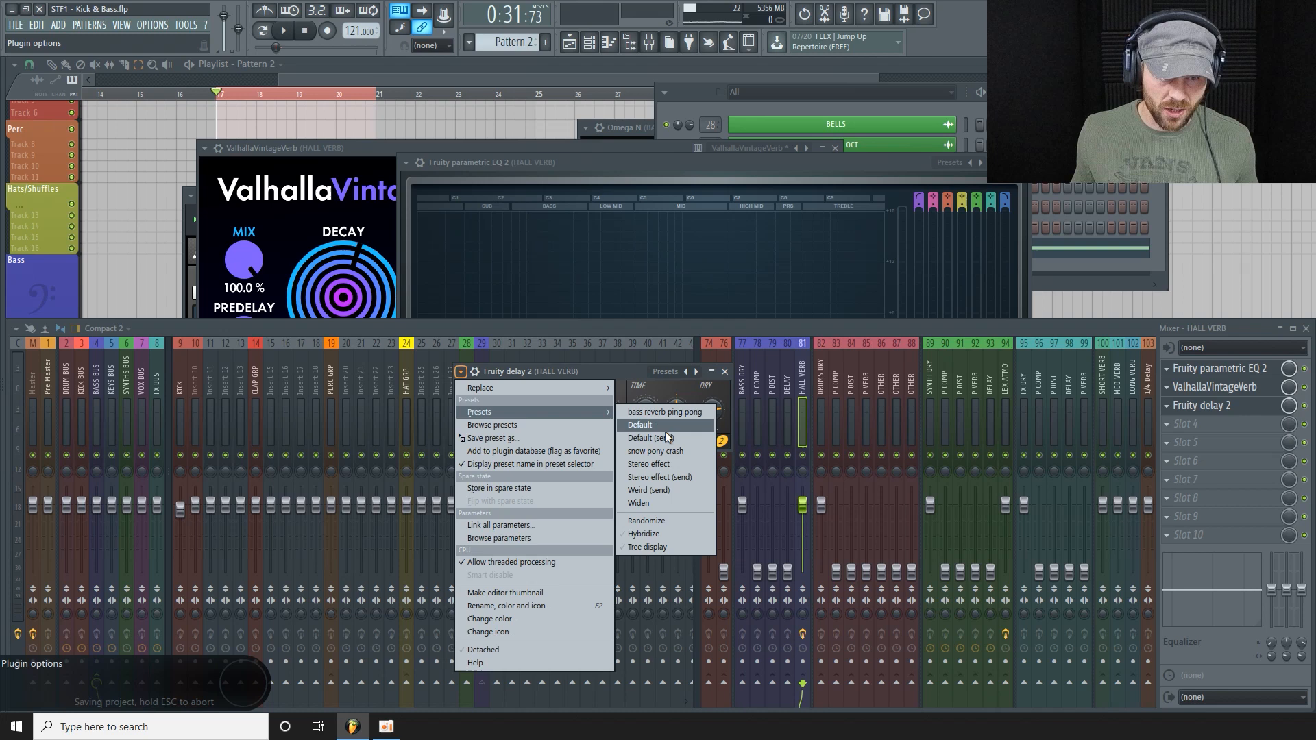
click(690, 411)
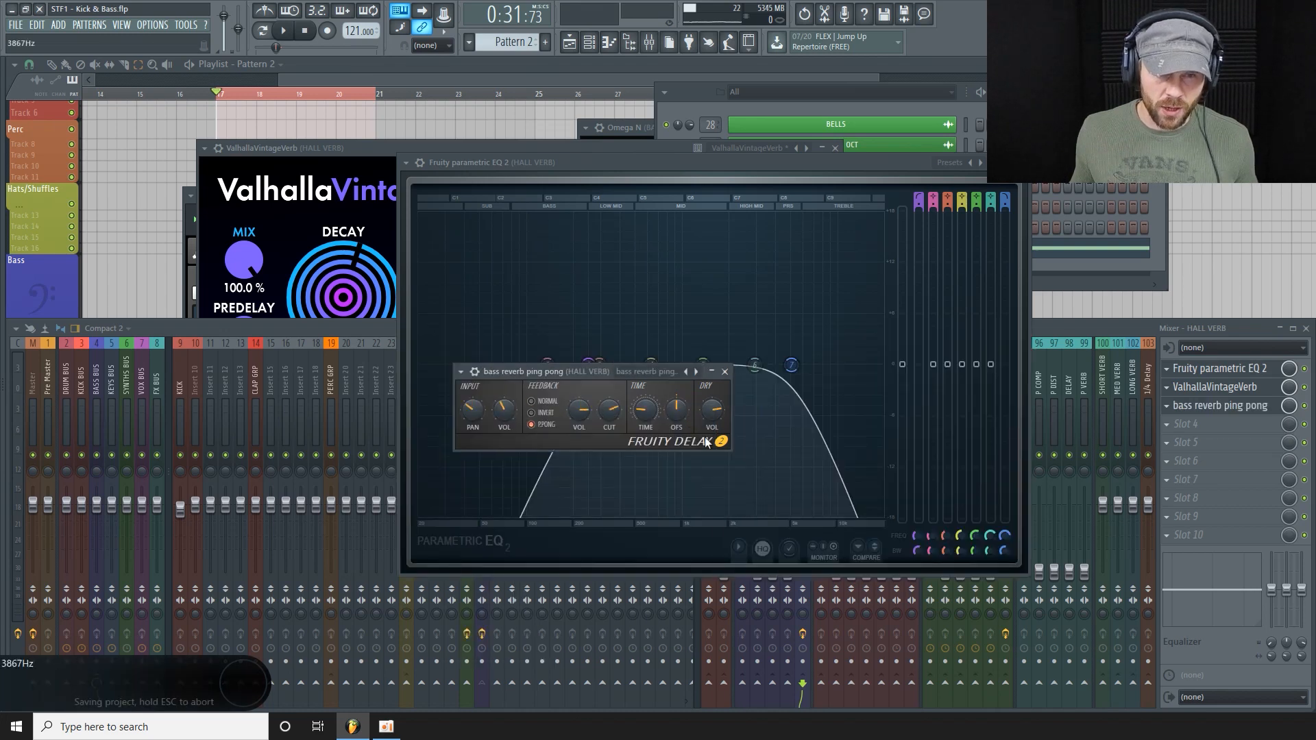
drag(593, 370, 352, 198)
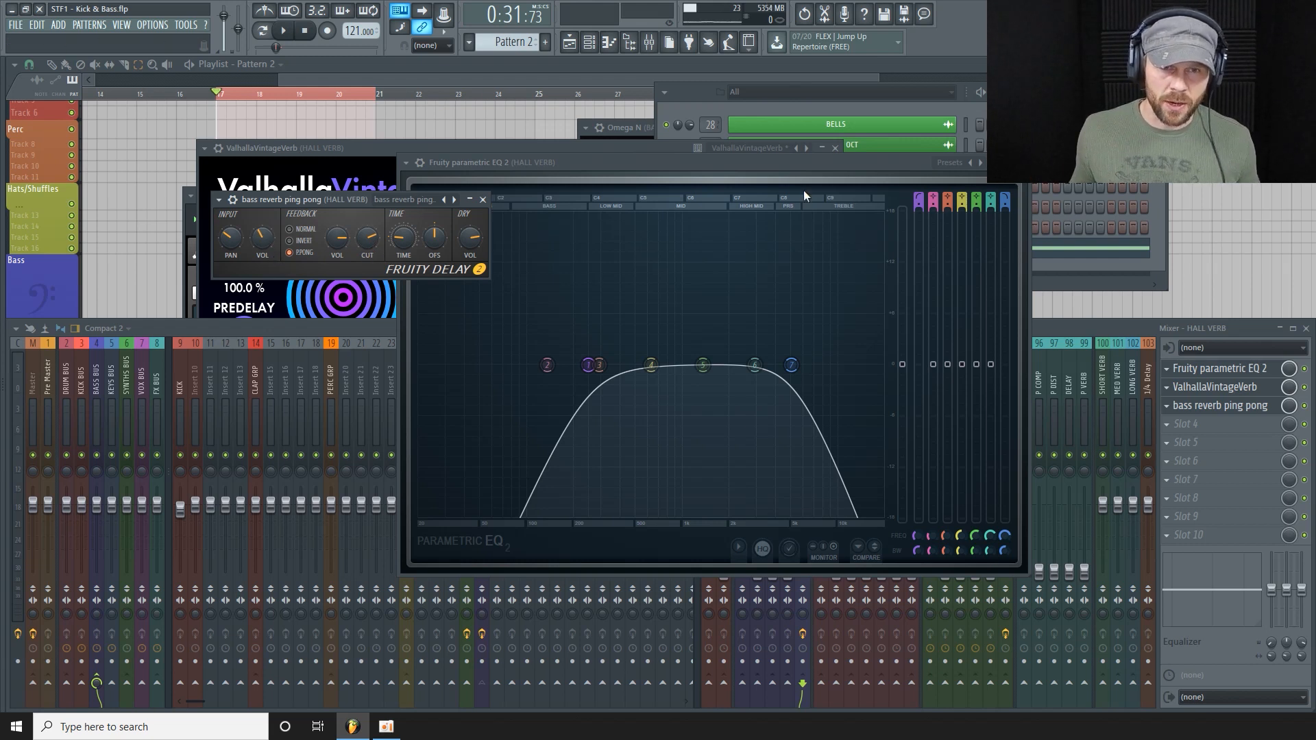
Step: Adjust the Reaktor5 Monark filter cutoff to about 15 by ear during loop playback, and stop playback
click(773, 166)
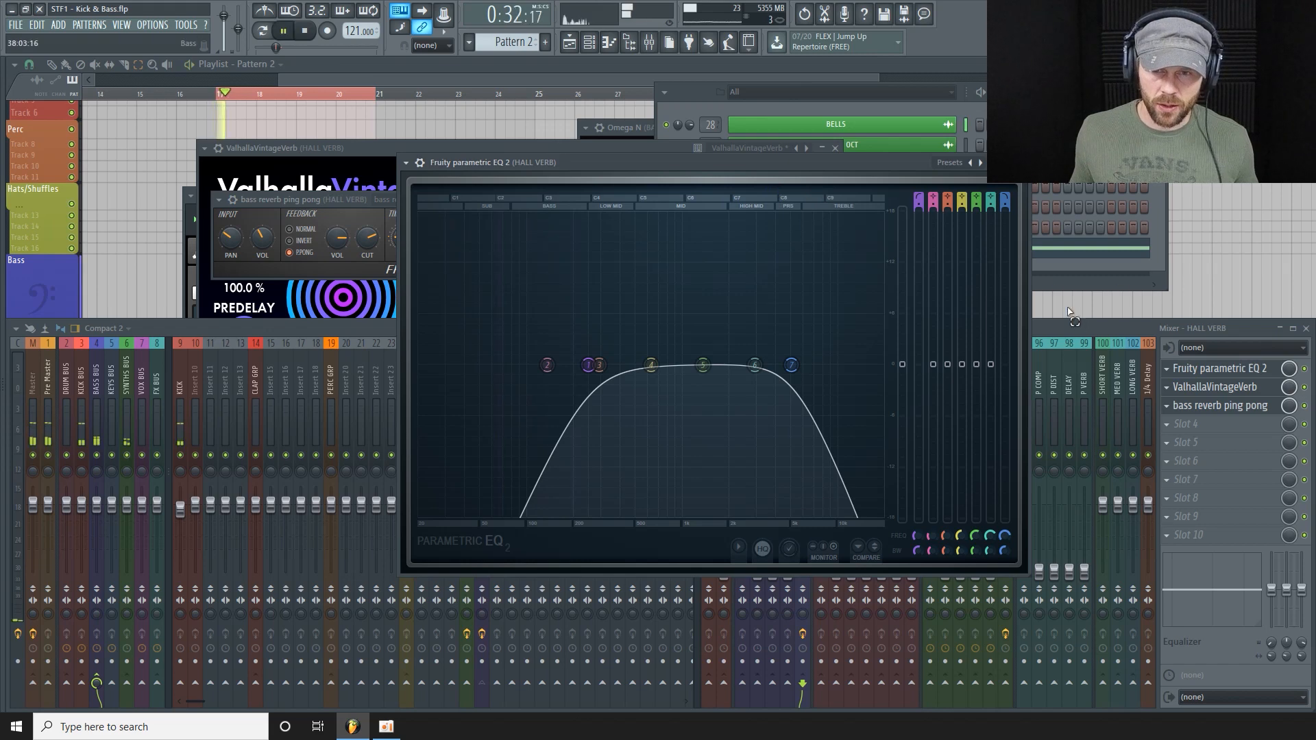
click(705, 95)
click(840, 249)
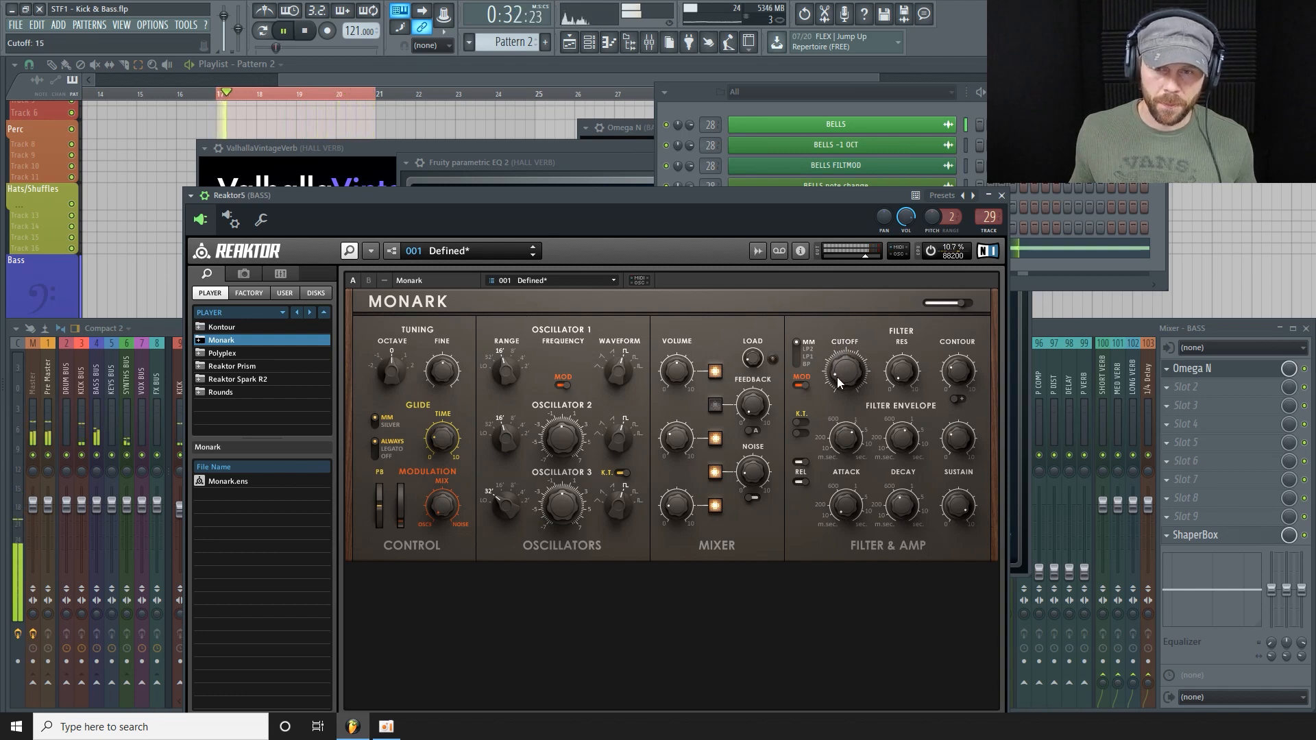
mouse_move(838, 379)
mouse_down()
mouse_move(842, 315)
mouse_move(841, 379)
mouse_up()
key(space)
Step: Try a strong band 5 boost in the high mids of the HALL VERB track's Fruity parametric EQ 2 during playback
click(1102, 331)
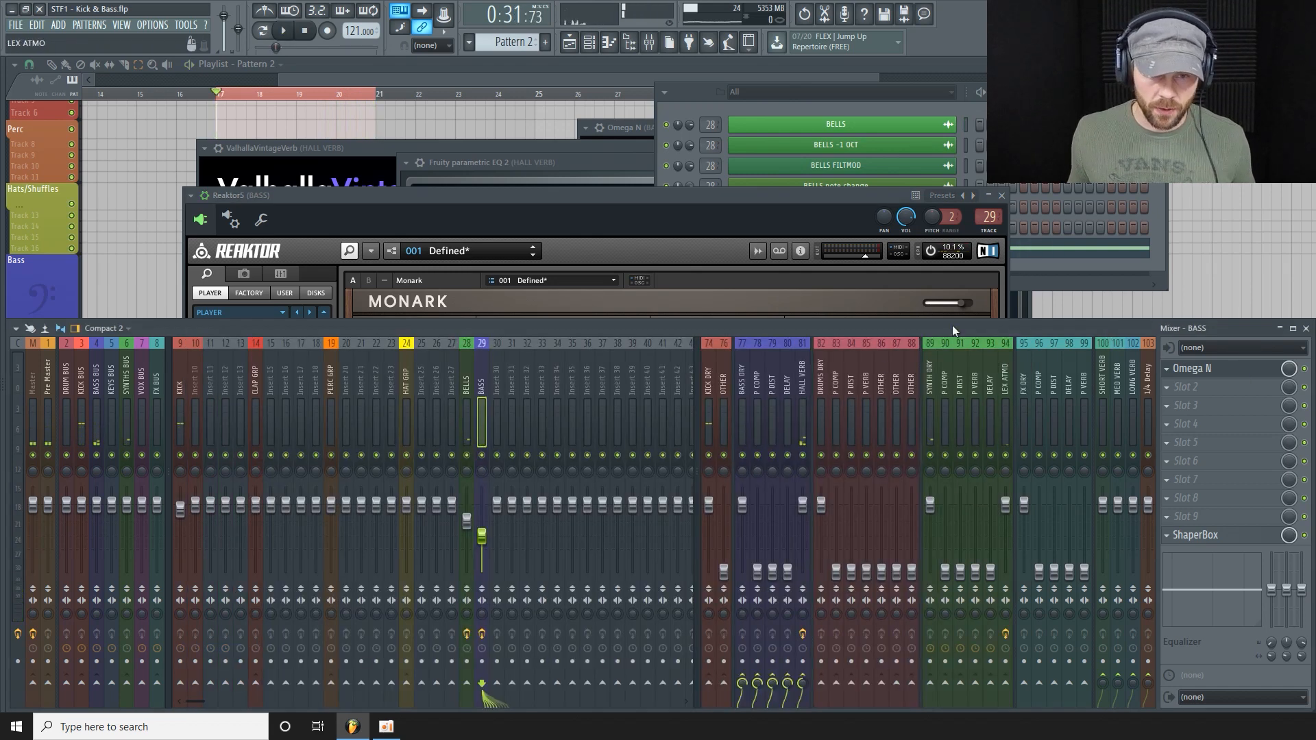
click(800, 390)
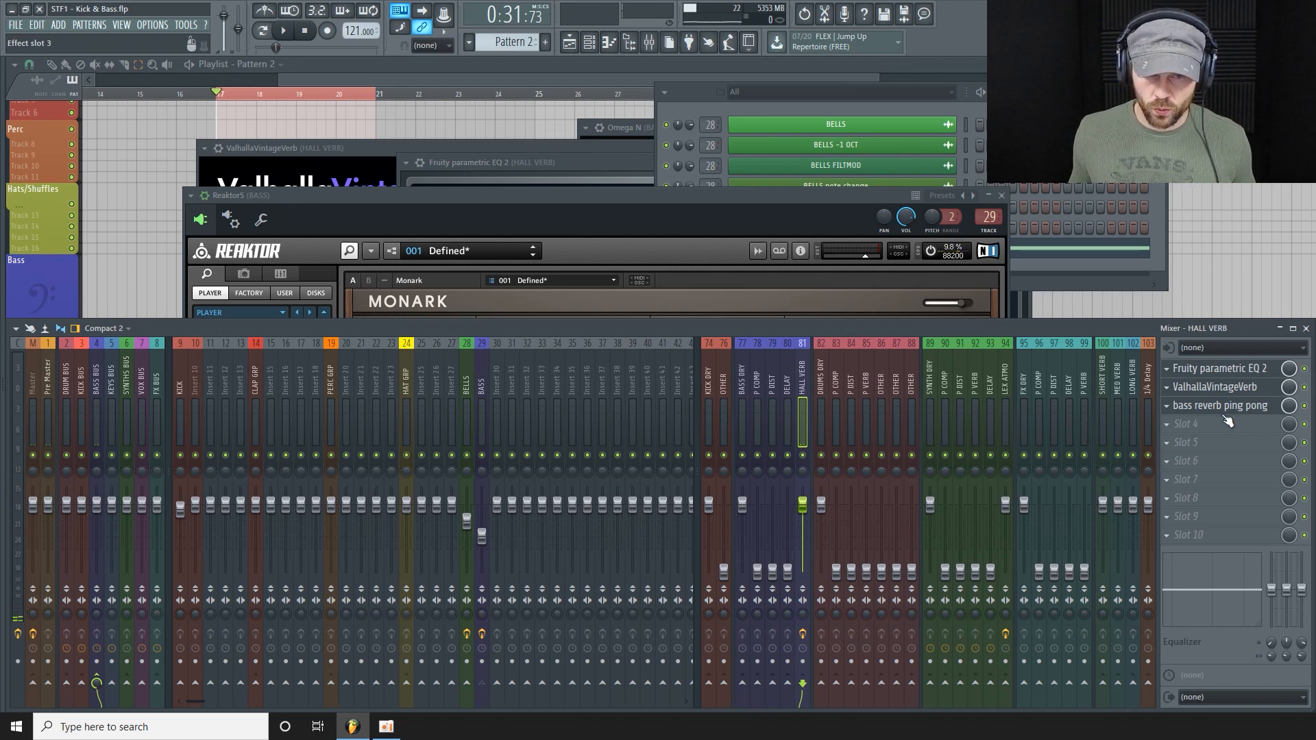
click(1247, 377)
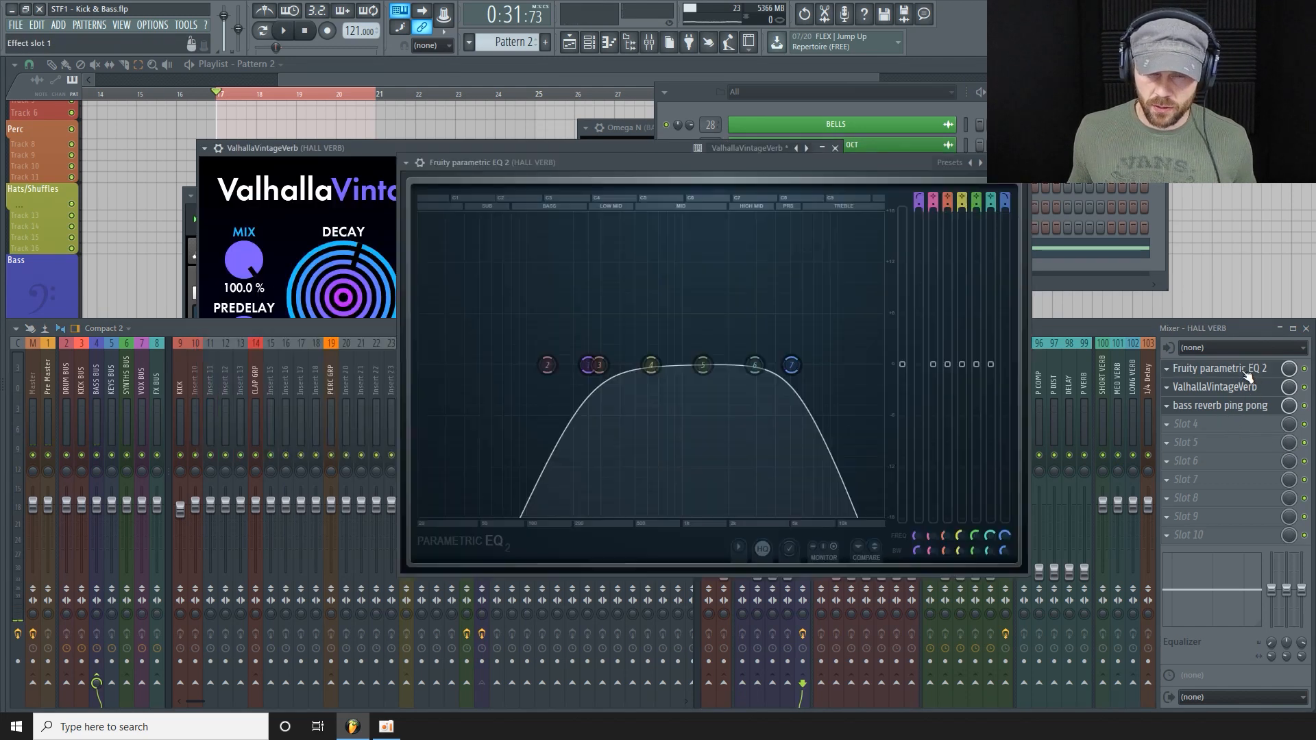
drag(727, 164, 713, 112)
key(space)
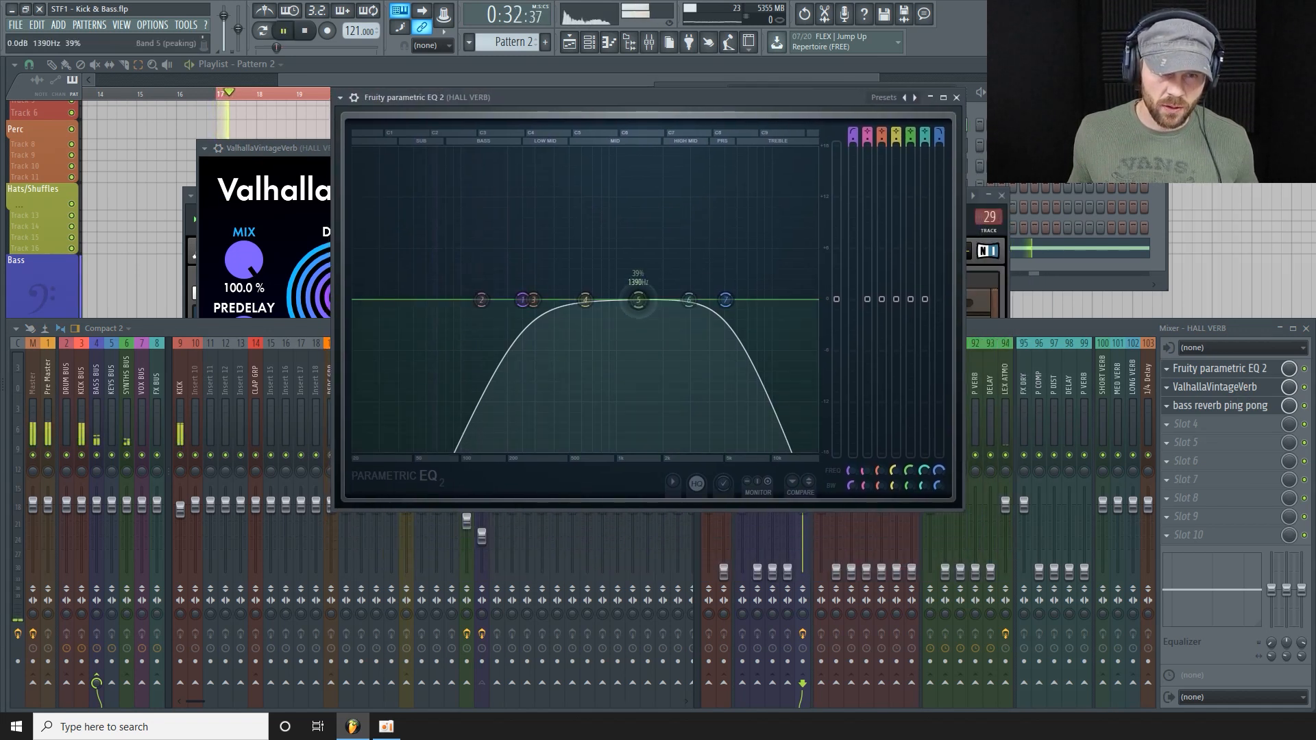
drag(642, 299, 690, 186)
key(space)
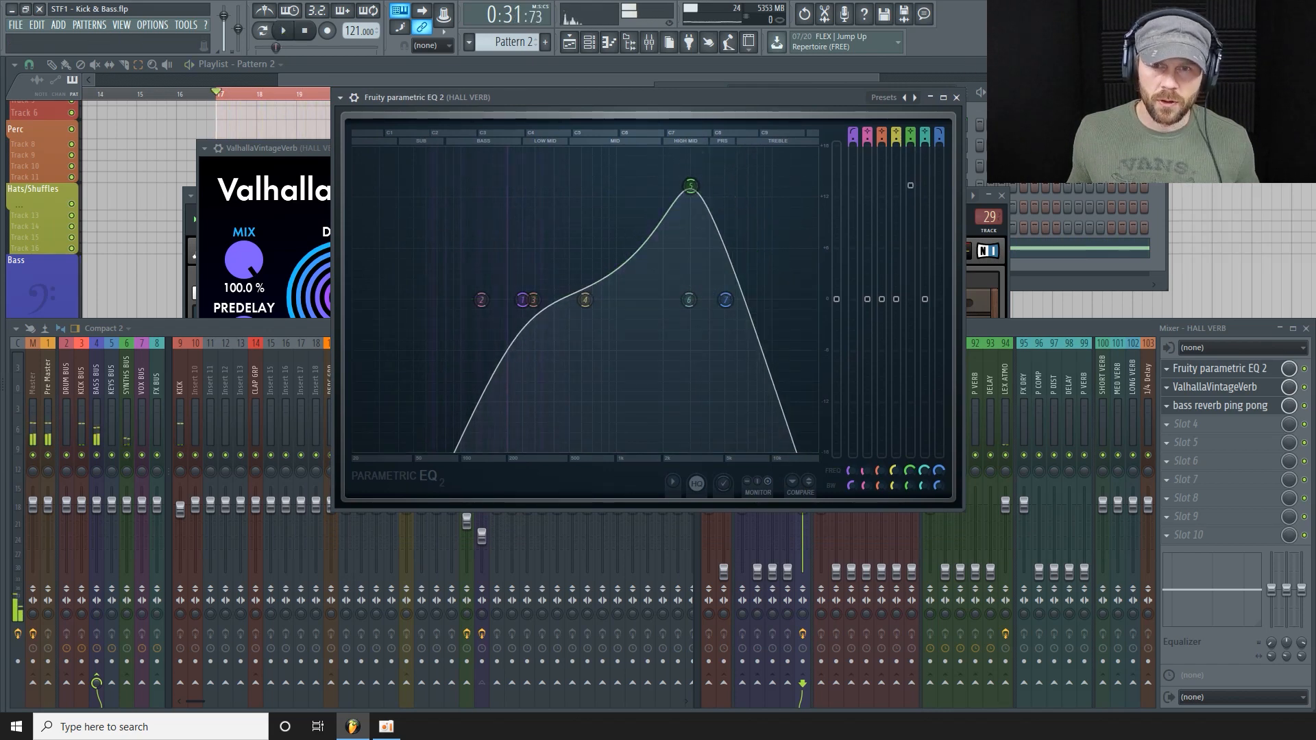
Step: Play the loop and raise the Reaktor5 Monark filter cutoff to 27
click(994, 289)
key(space)
drag(832, 371, 841, 344)
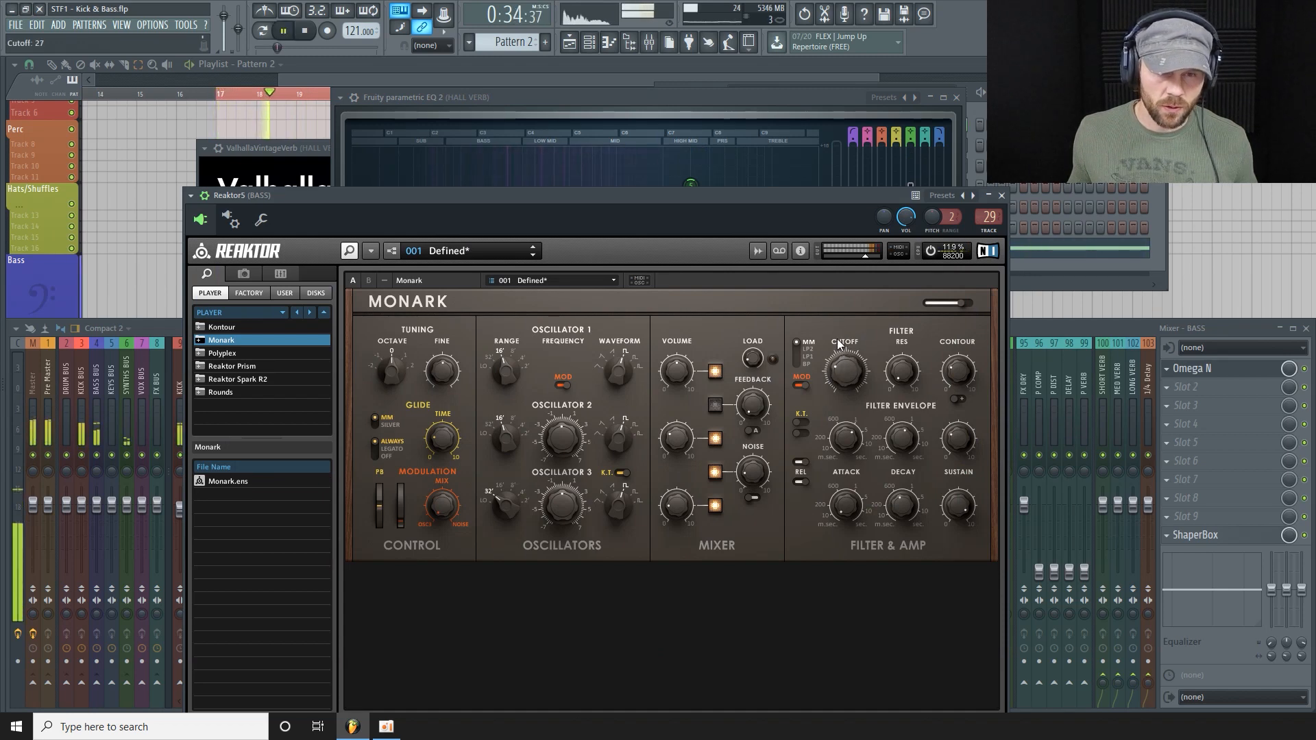
Step: Sweep band 5 of the HALL VERB EQ during playback to a peak of about 17.5 dB at 1507 Hz
click(699, 98)
drag(692, 186, 642, 170)
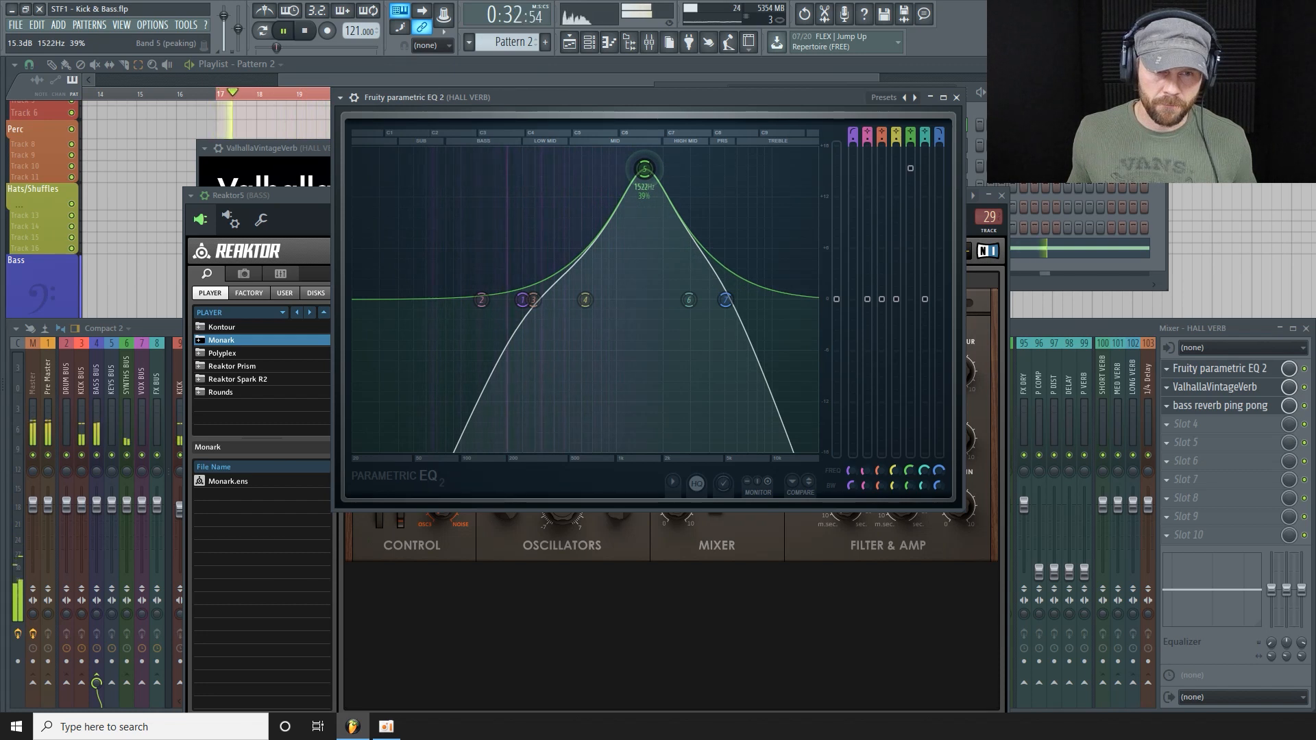
drag(910, 179, 911, 150)
drag(605, 151, 634, 152)
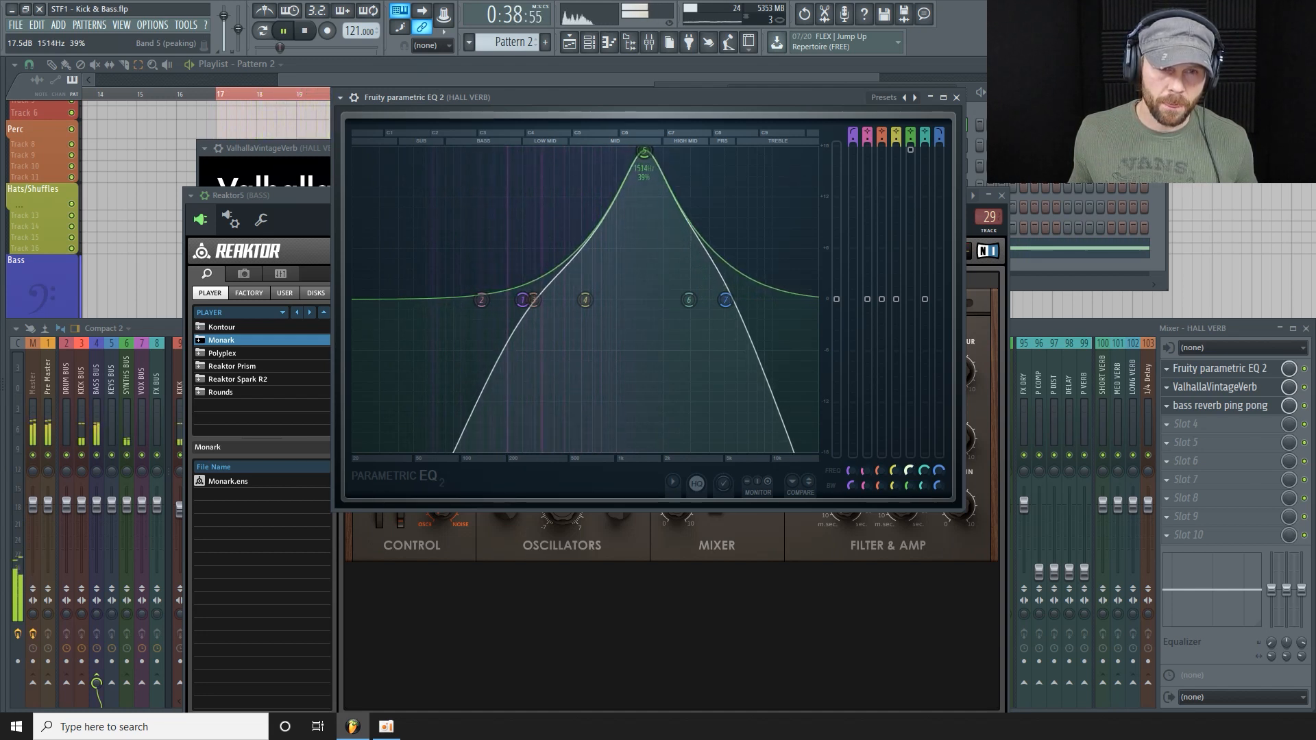
mouse_move(644, 150)
mouse_down()
mouse_move(754, 151)
mouse_move(644, 151)
mouse_up()
Step: Set EQ band 5's width to 30%, compare boost amounts by ear, settle its gain at 4.0 dB, and stop playback
drag(911, 148, 910, 271)
drag(909, 486, 909, 496)
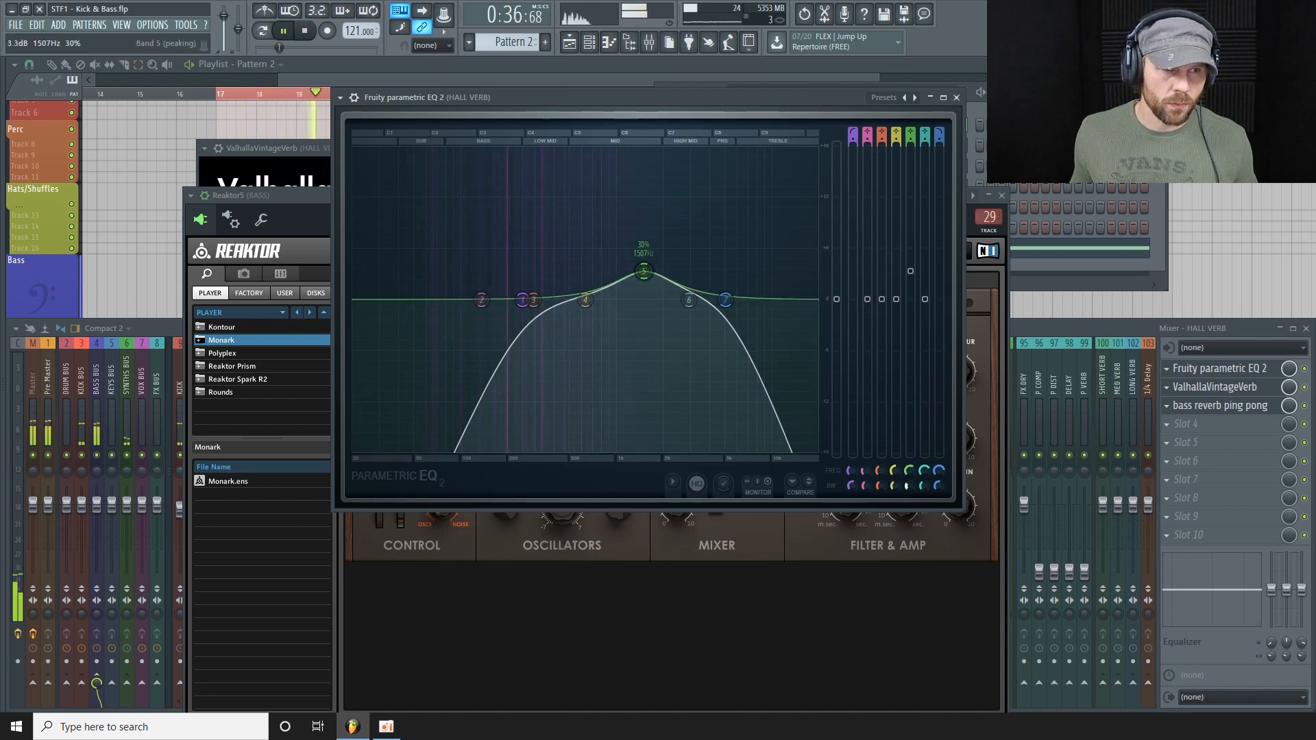
drag(910, 271, 911, 146)
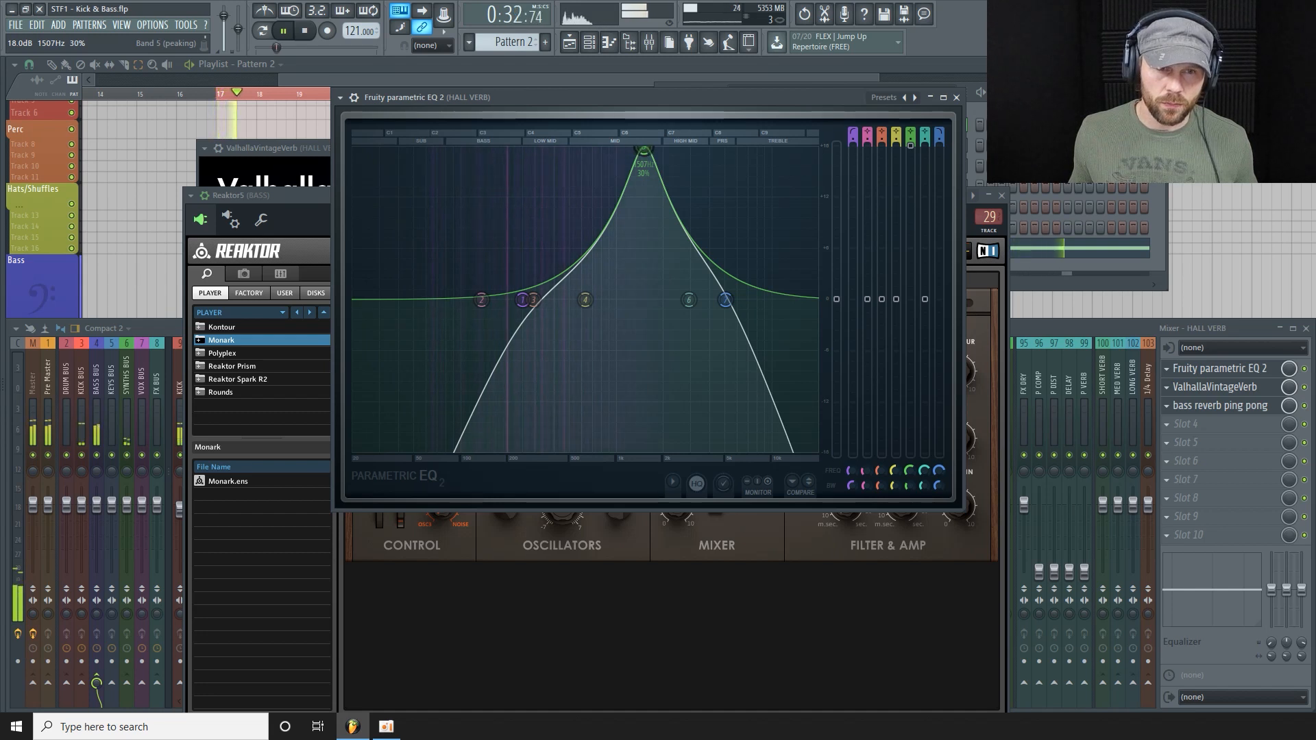
drag(910, 145, 910, 299)
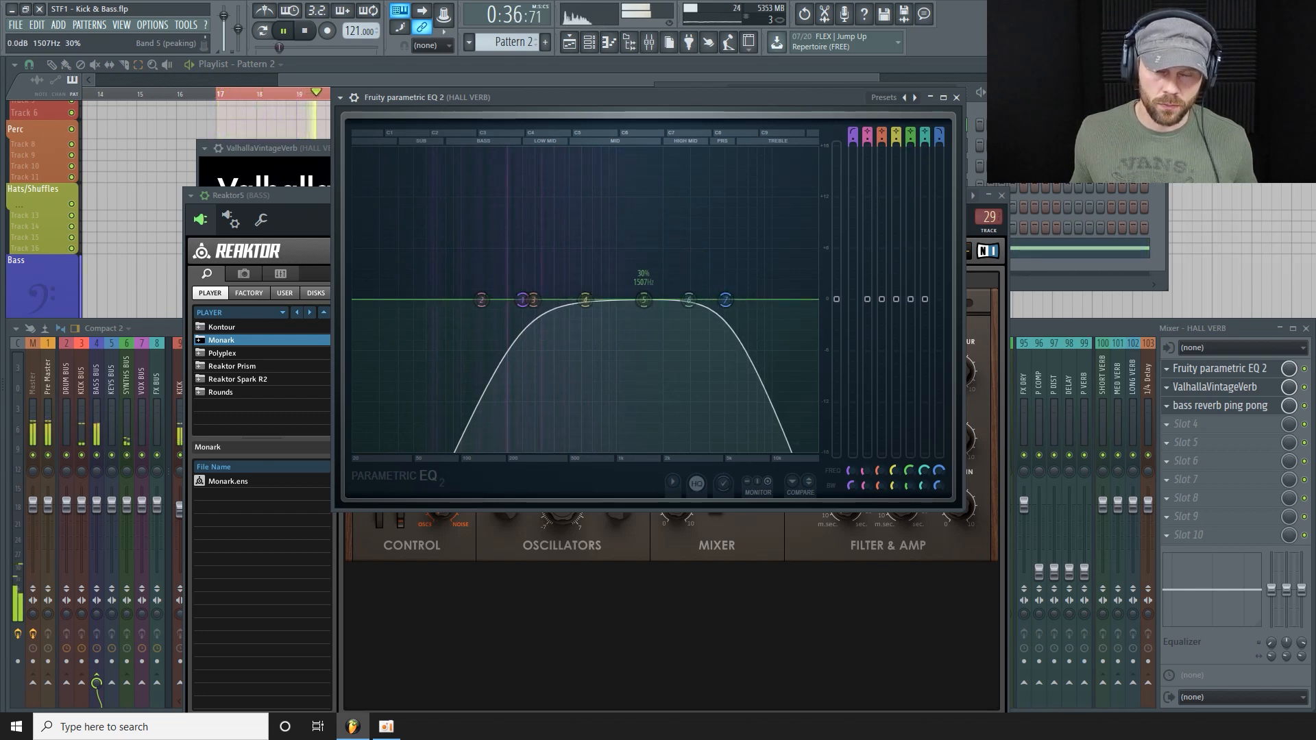
drag(911, 298, 910, 265)
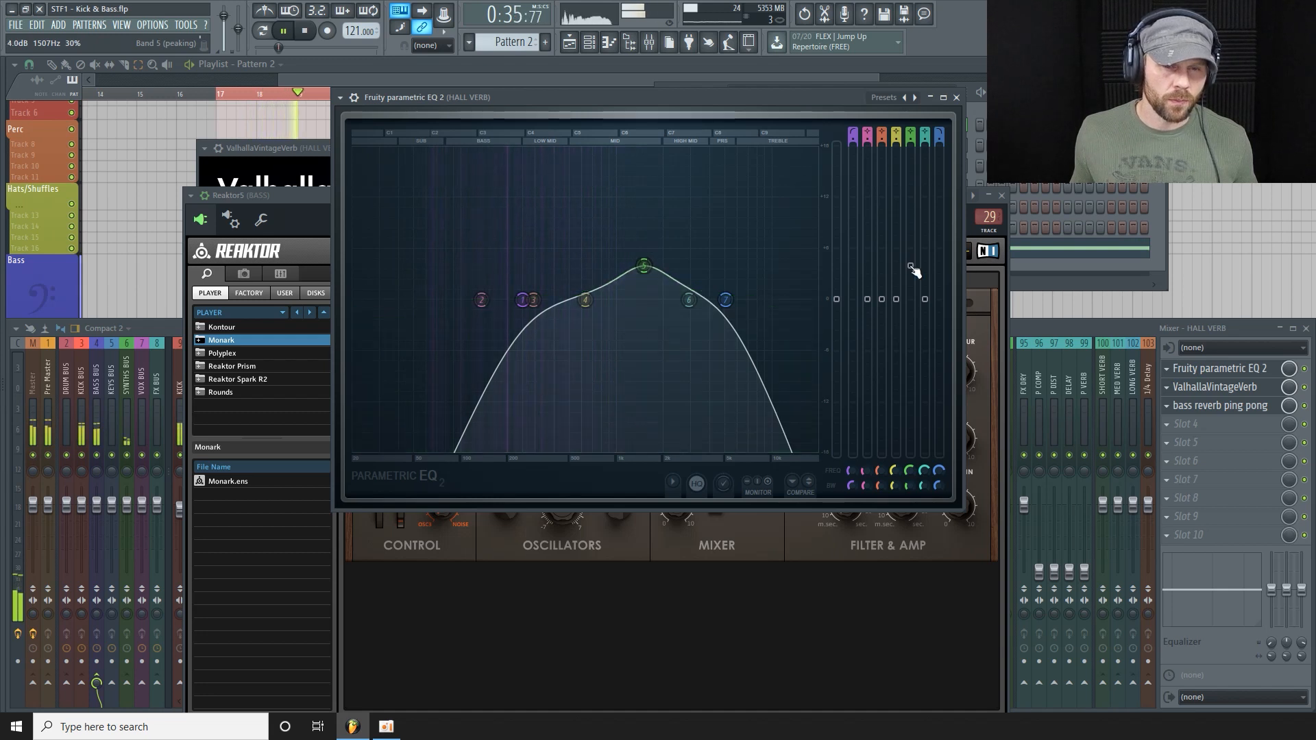
key(space)
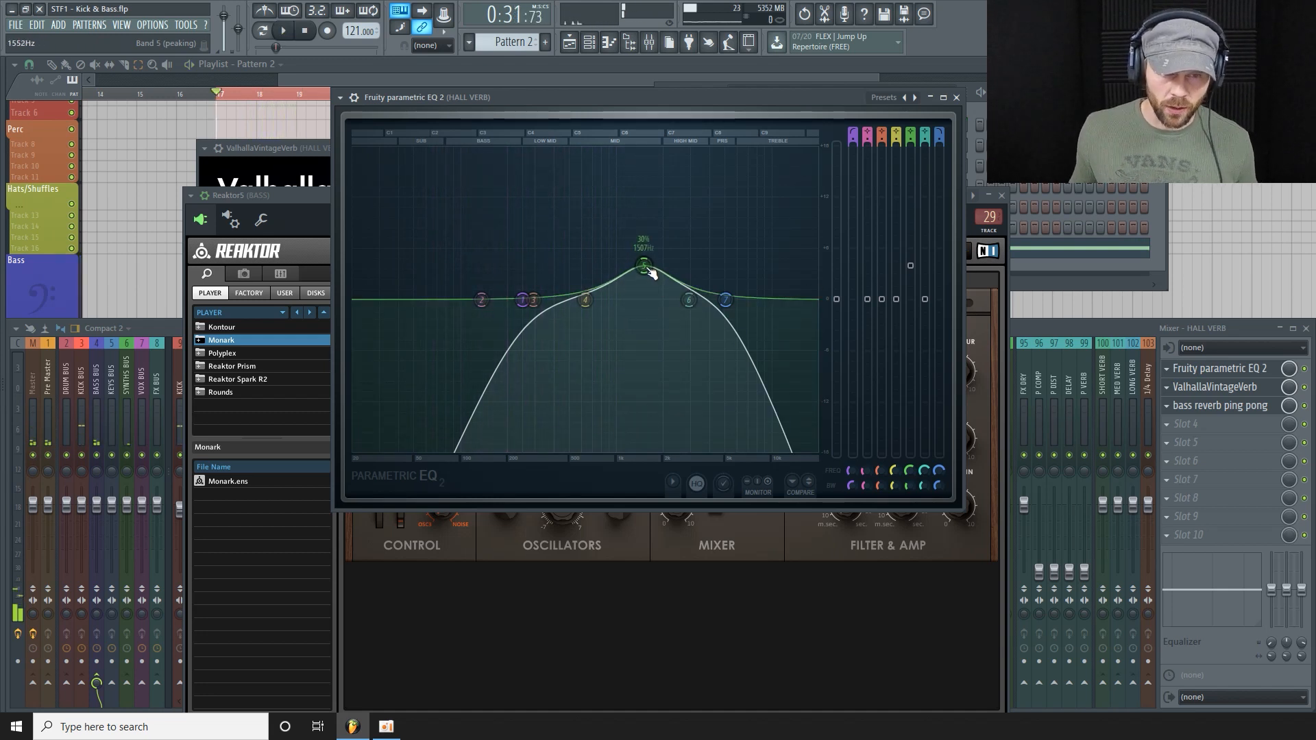
Step: Shrink and close the HALL VERB track's EQ window, and close the Reaktor5 window
drag(716, 96, 758, 95)
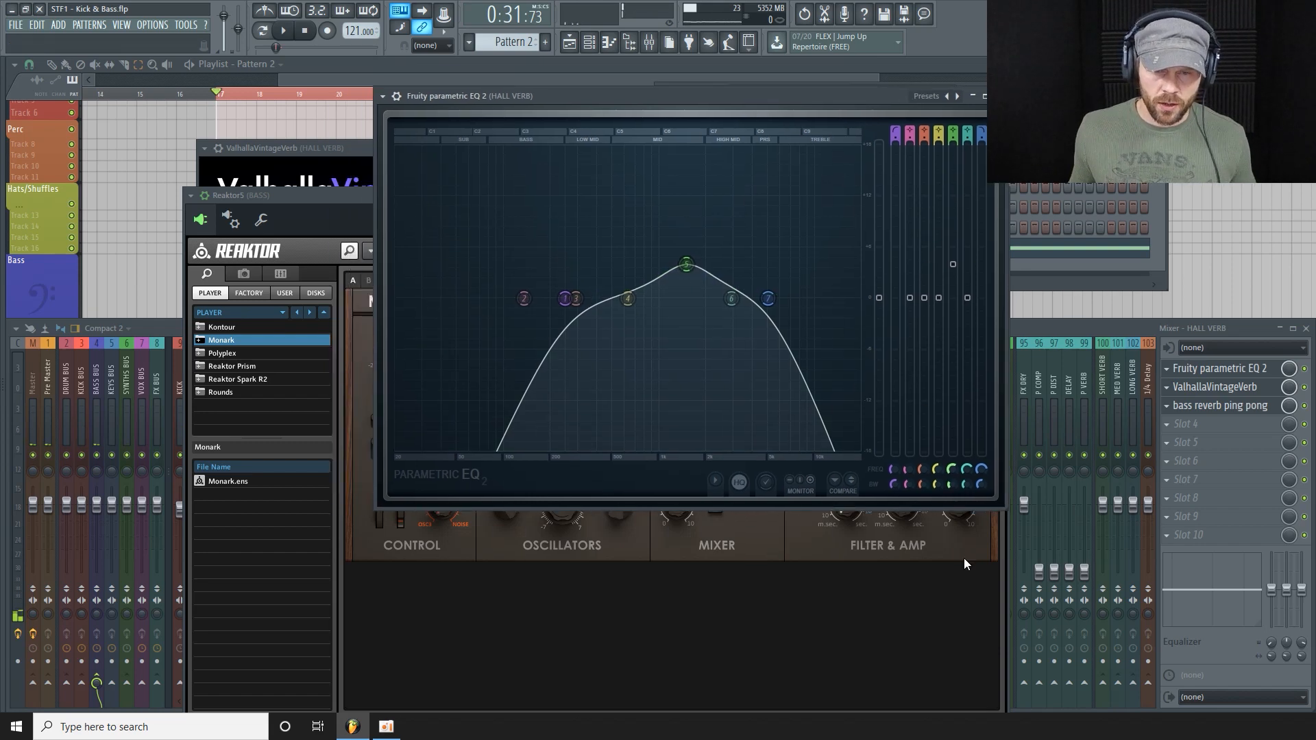
drag(1006, 508, 631, 263)
click(806, 96)
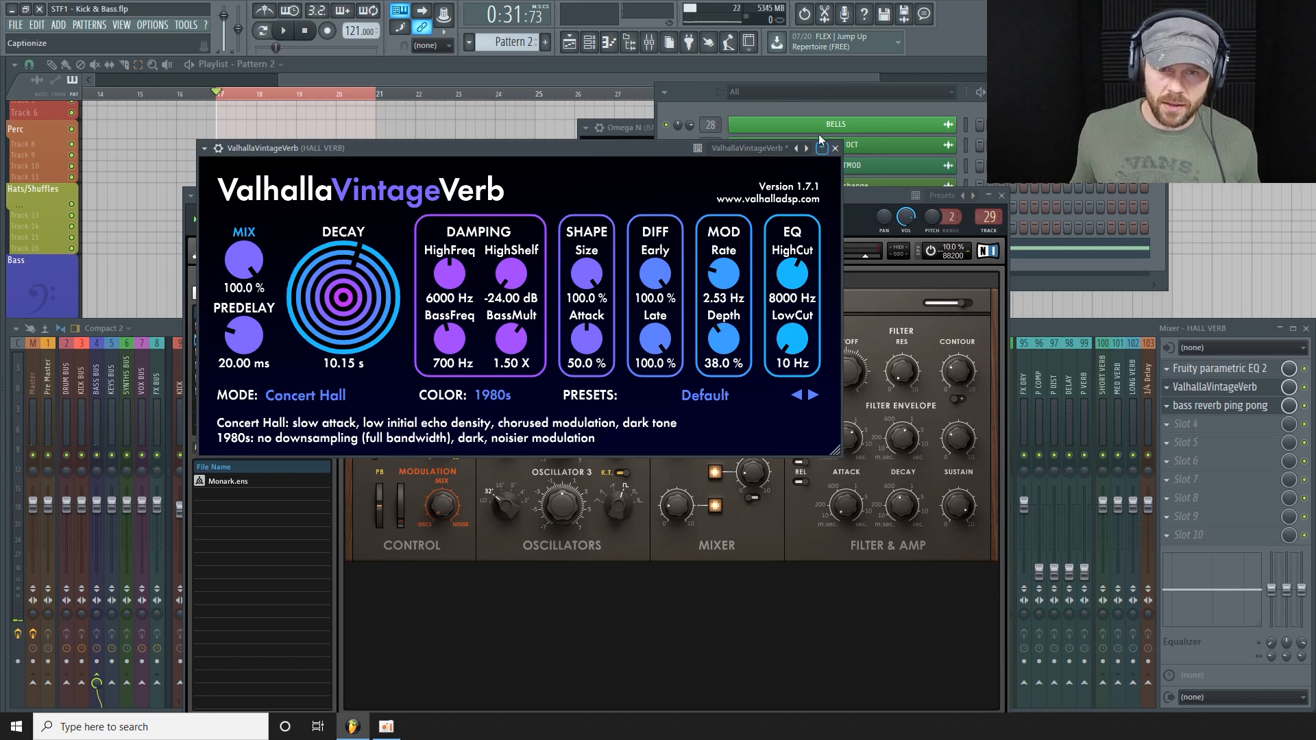
drag(868, 195, 848, 202)
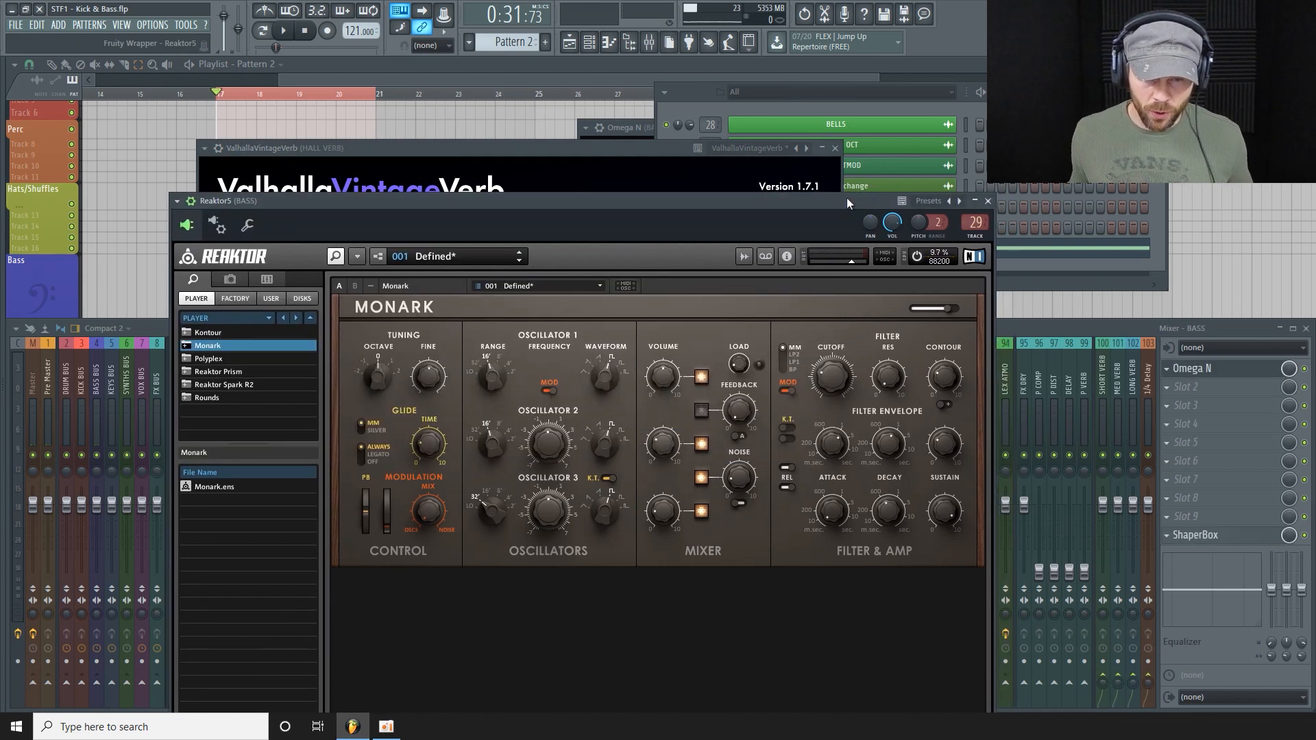
click(989, 201)
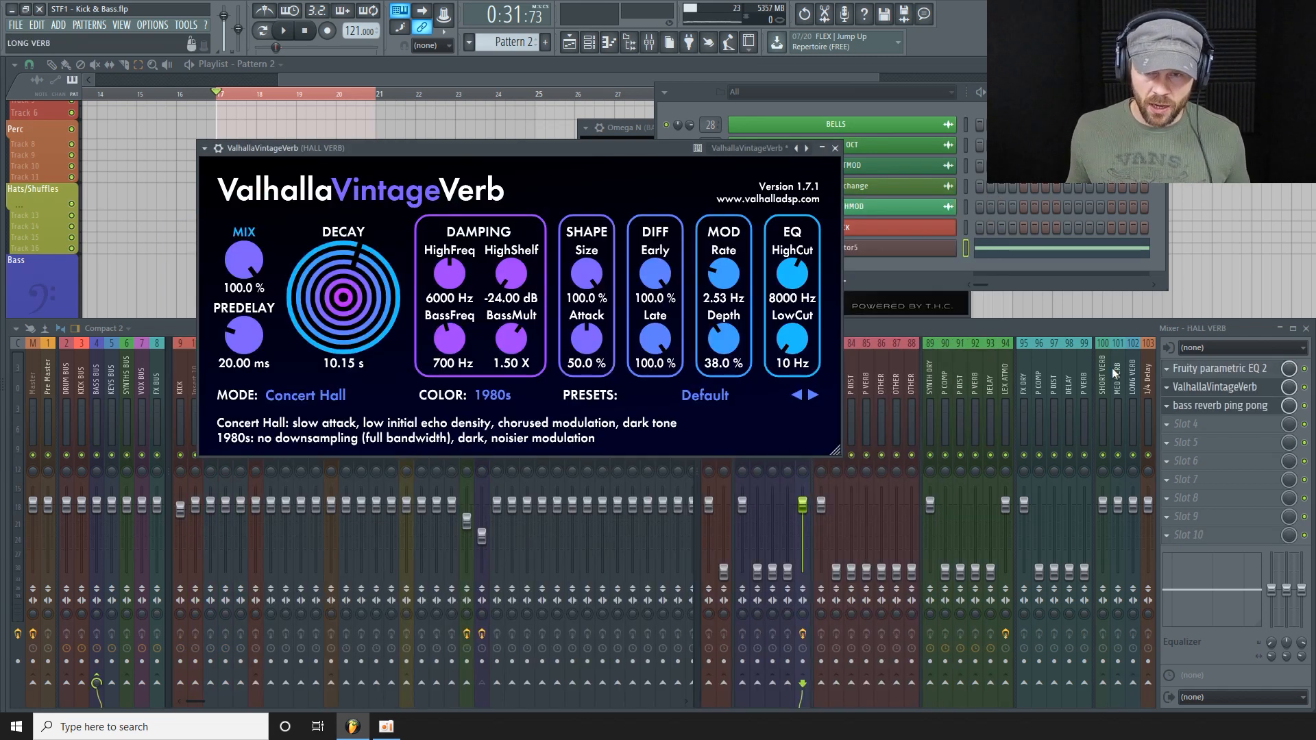
Step: Reopen the HALL VERB track's Fruity parametric EQ 2 to review its curve, and close it
click(1121, 339)
click(1255, 370)
click(1255, 372)
click(1251, 374)
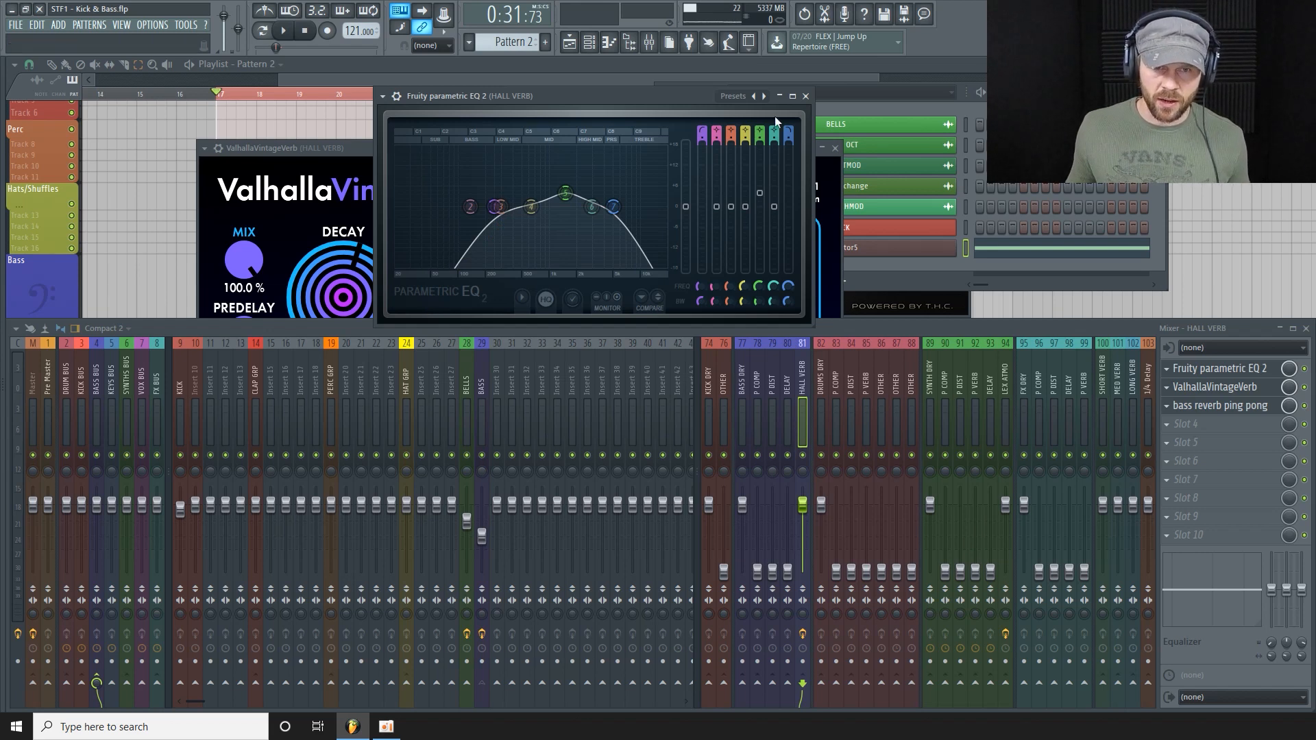
click(807, 96)
Step: Select the BASS track, play the loop and raise its send to HALL VERB to 79%
click(983, 330)
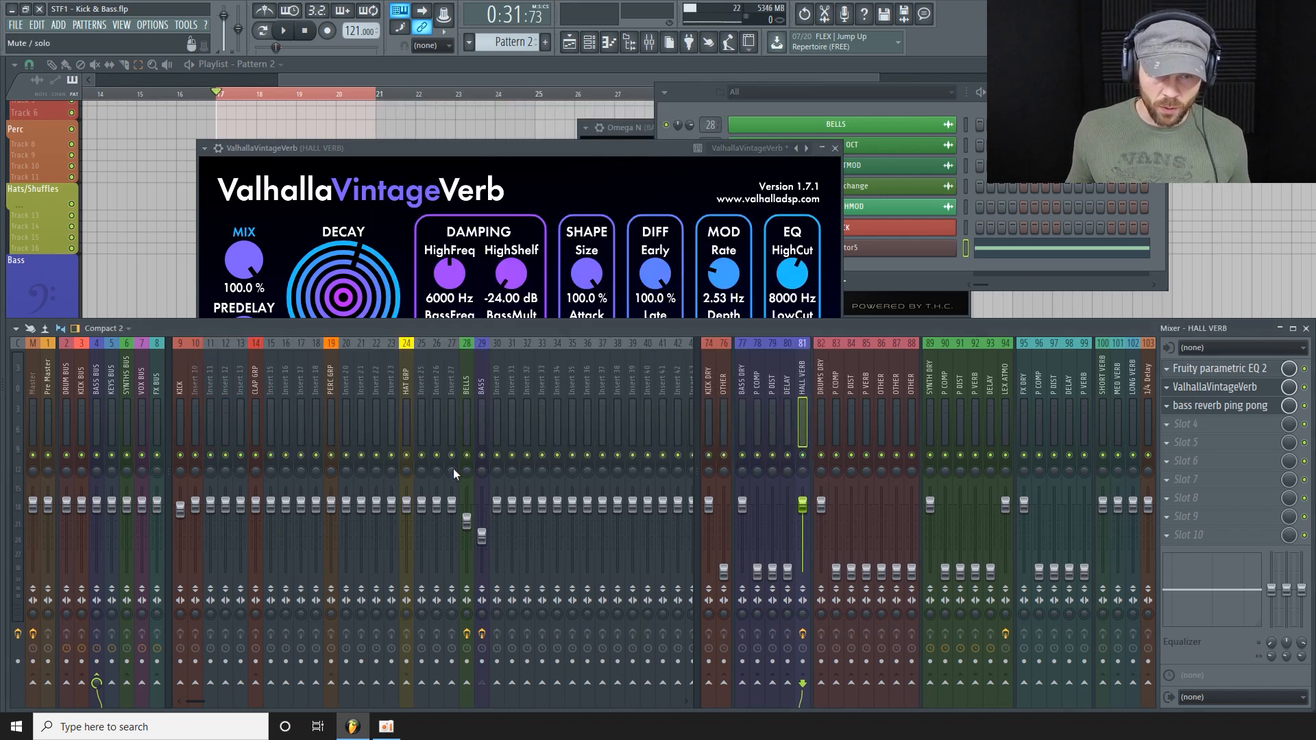
click(479, 380)
key(space)
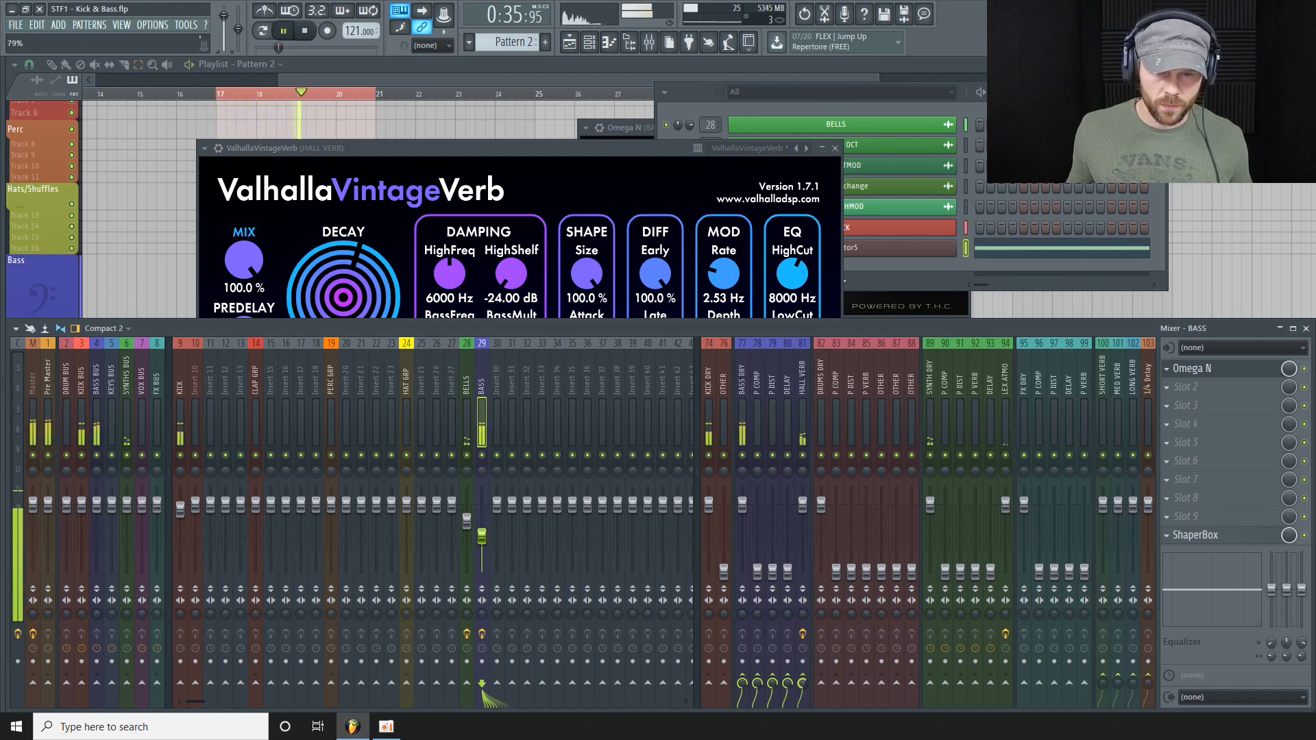
Step: Set the Reaktor5 Monark filter cutoff to 18 by ear during playback and return to the mixer
click(891, 248)
drag(840, 385, 830, 420)
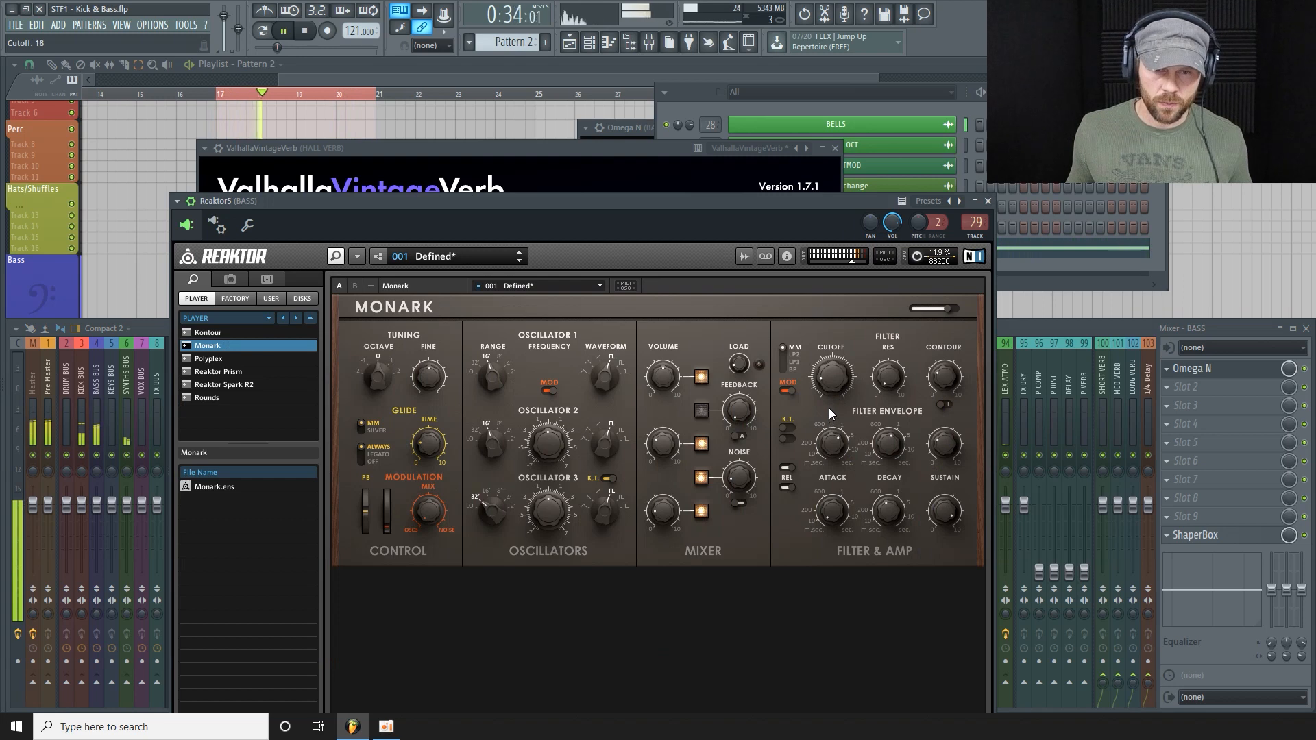
click(706, 101)
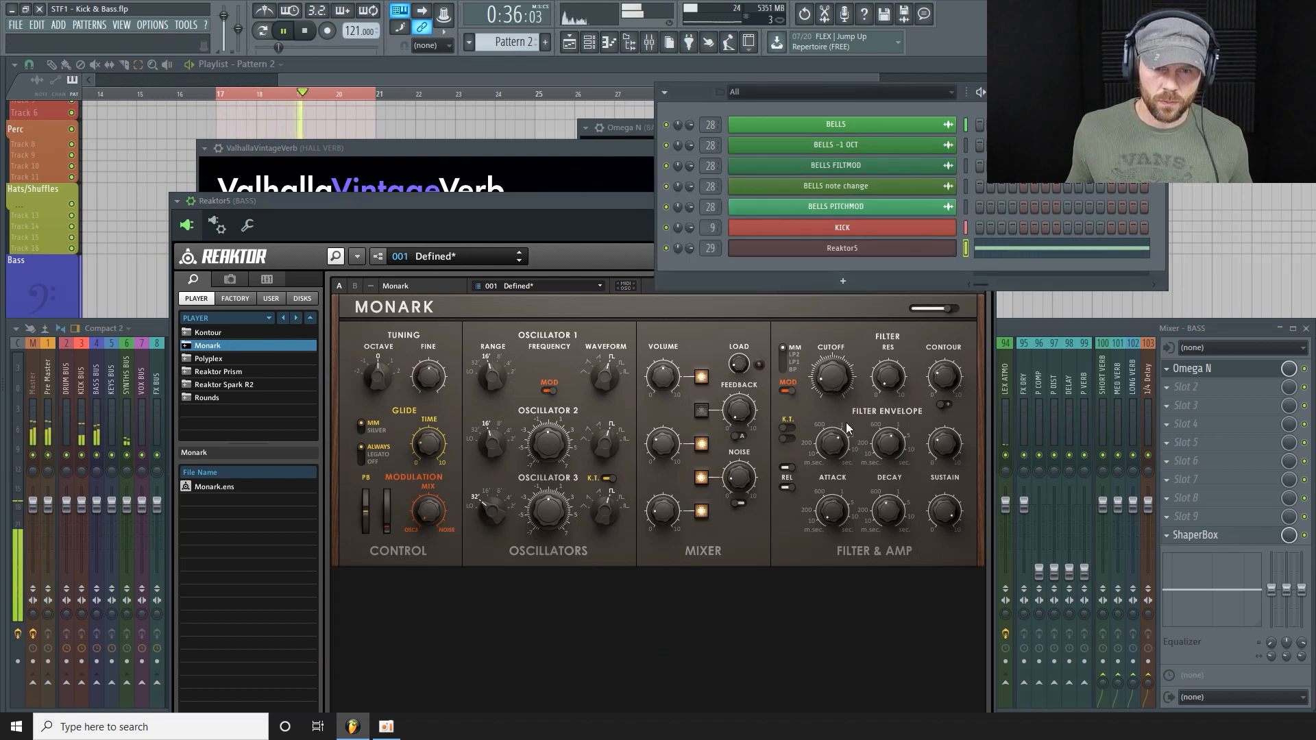
click(1030, 322)
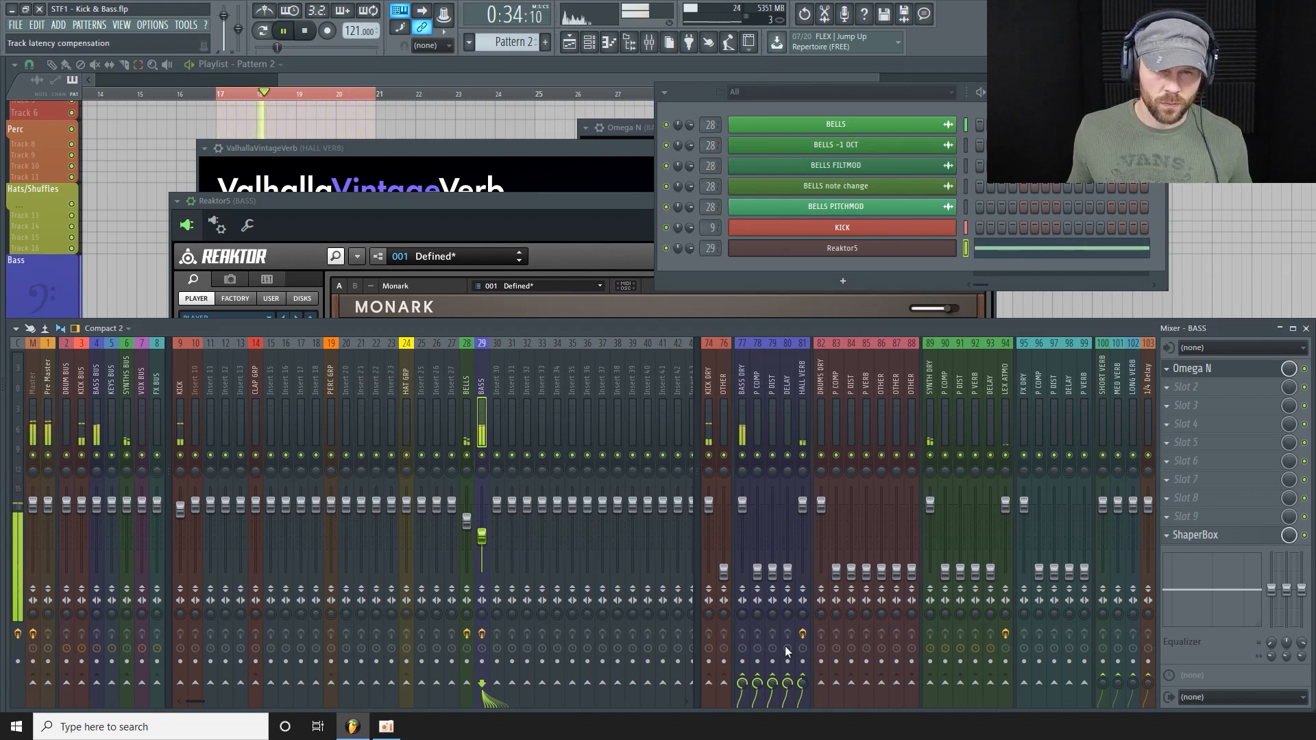
Step: Sweep the Reaktor5 Monark filter cutoff by ear during playback and leave it at 18
click(550, 203)
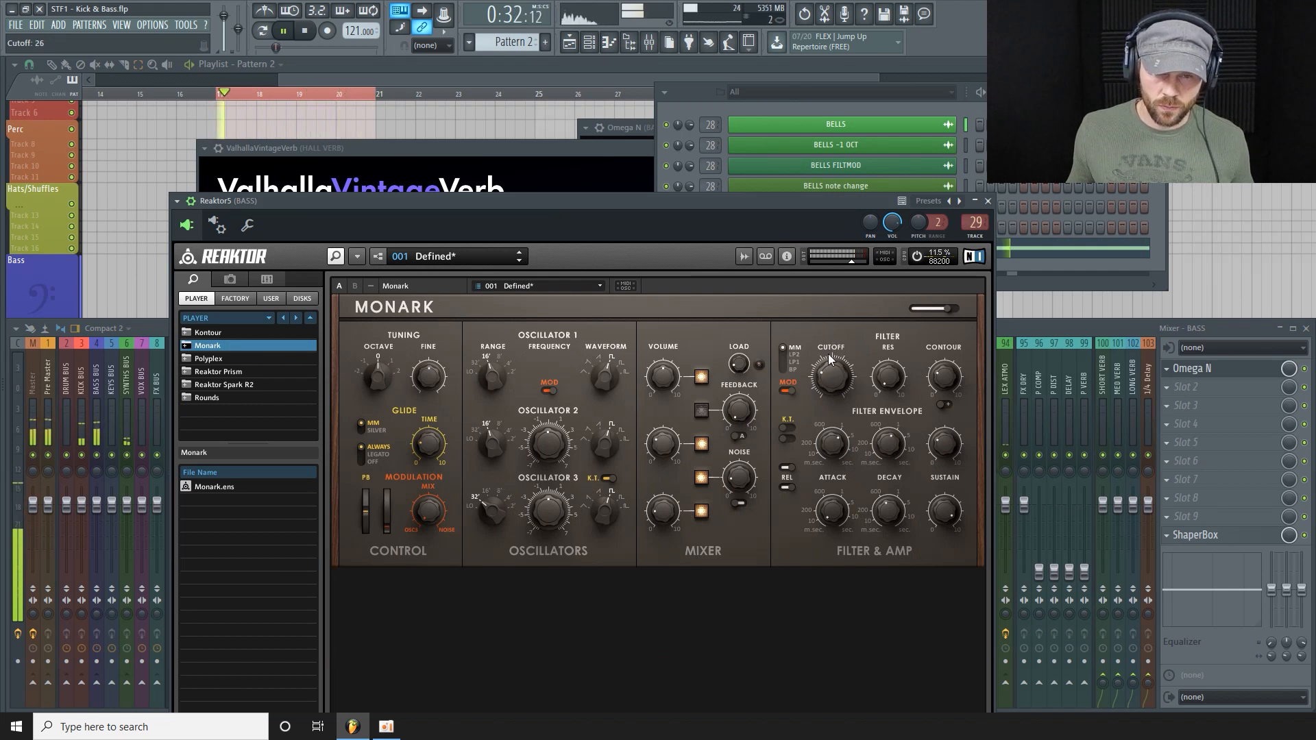
mouse_move(830, 372)
mouse_down()
mouse_move(825, 394)
mouse_move(829, 359)
mouse_move(833, 373)
mouse_up()
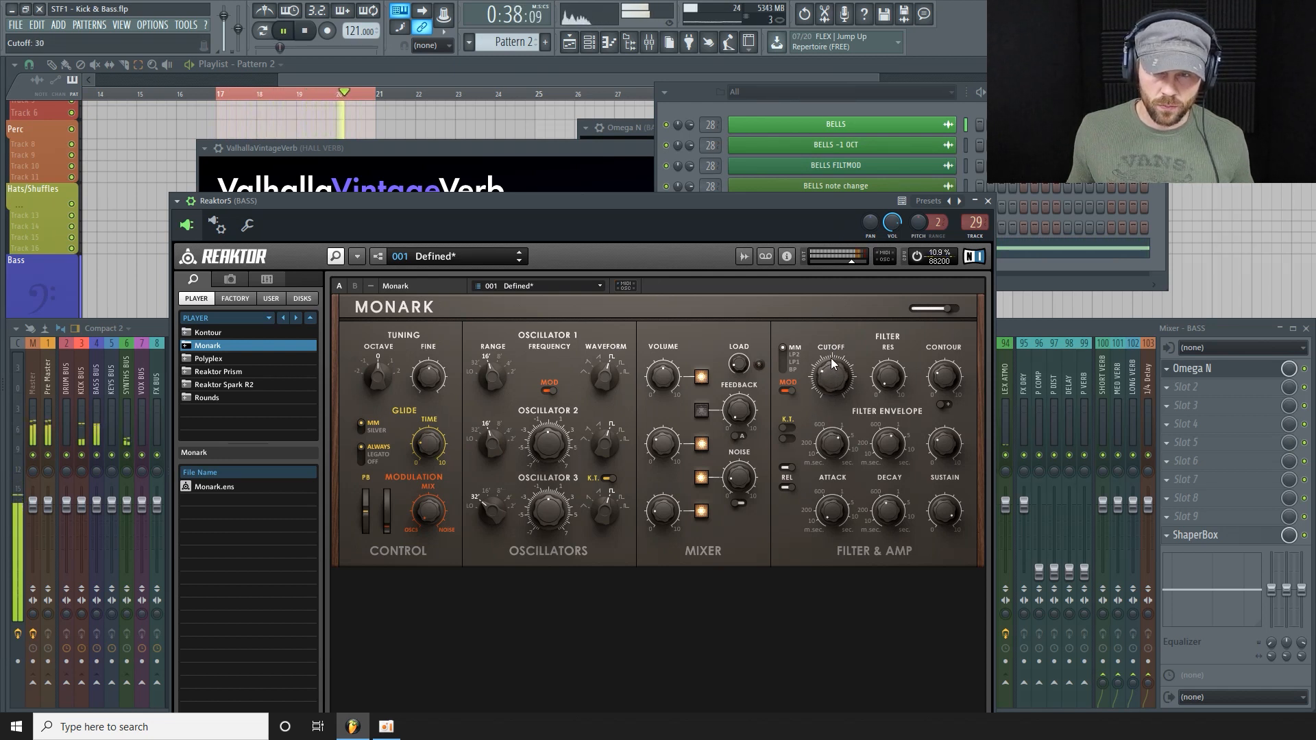
drag(837, 307, 829, 401)
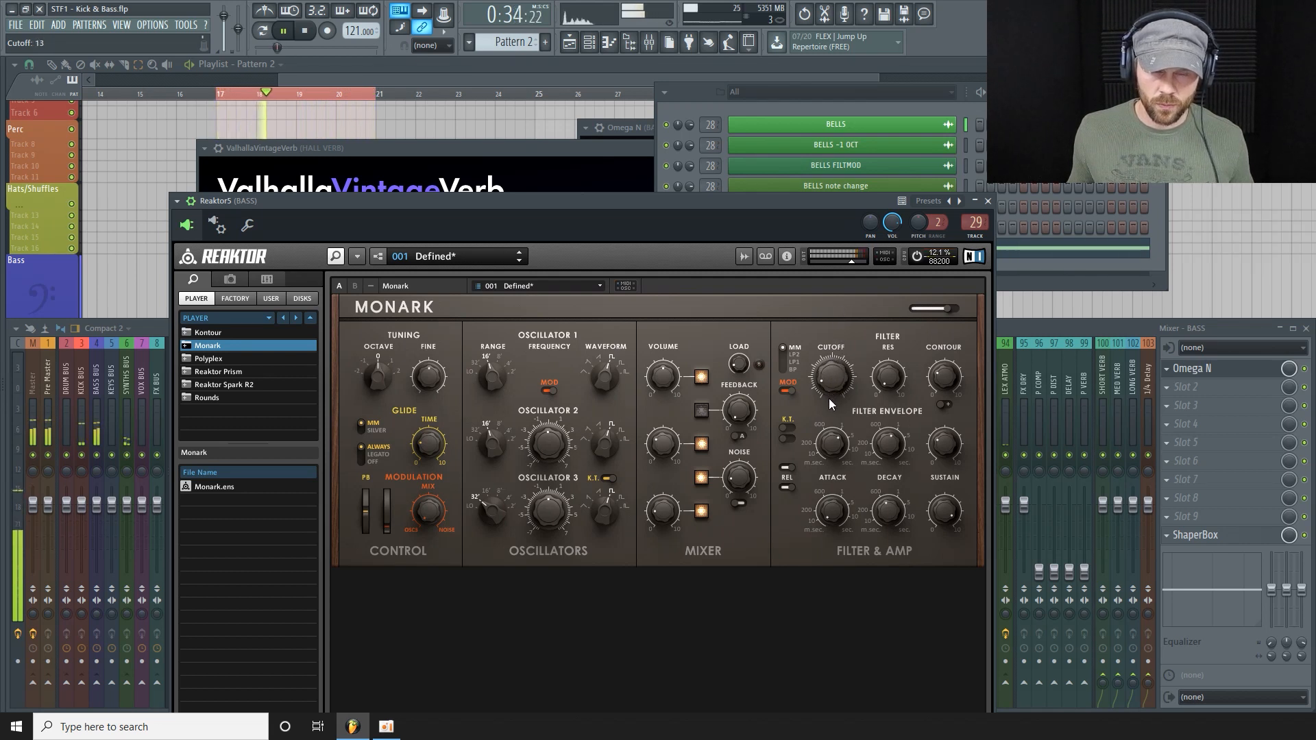
drag(835, 387, 835, 384)
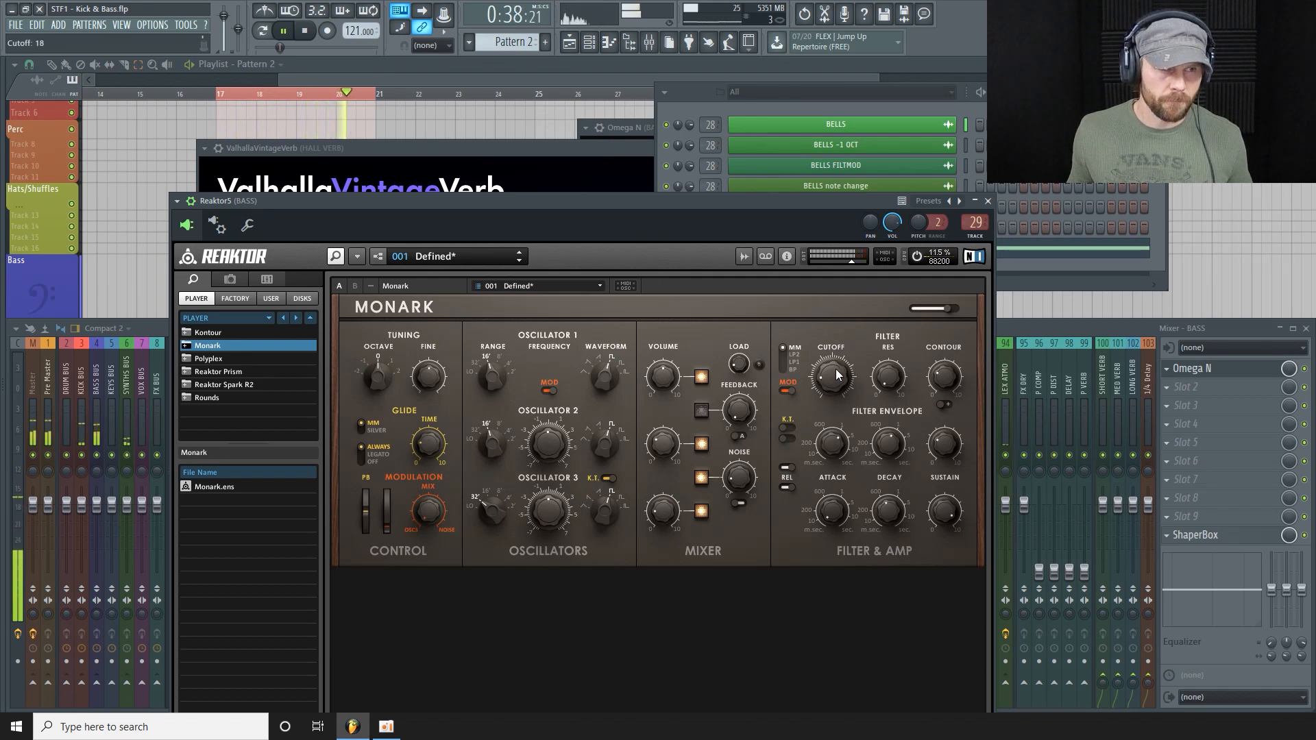
Step: Lower the BASS mixer track's fader to 46%, set the Monark filter cutoff to 22, and stop playback
click(1059, 327)
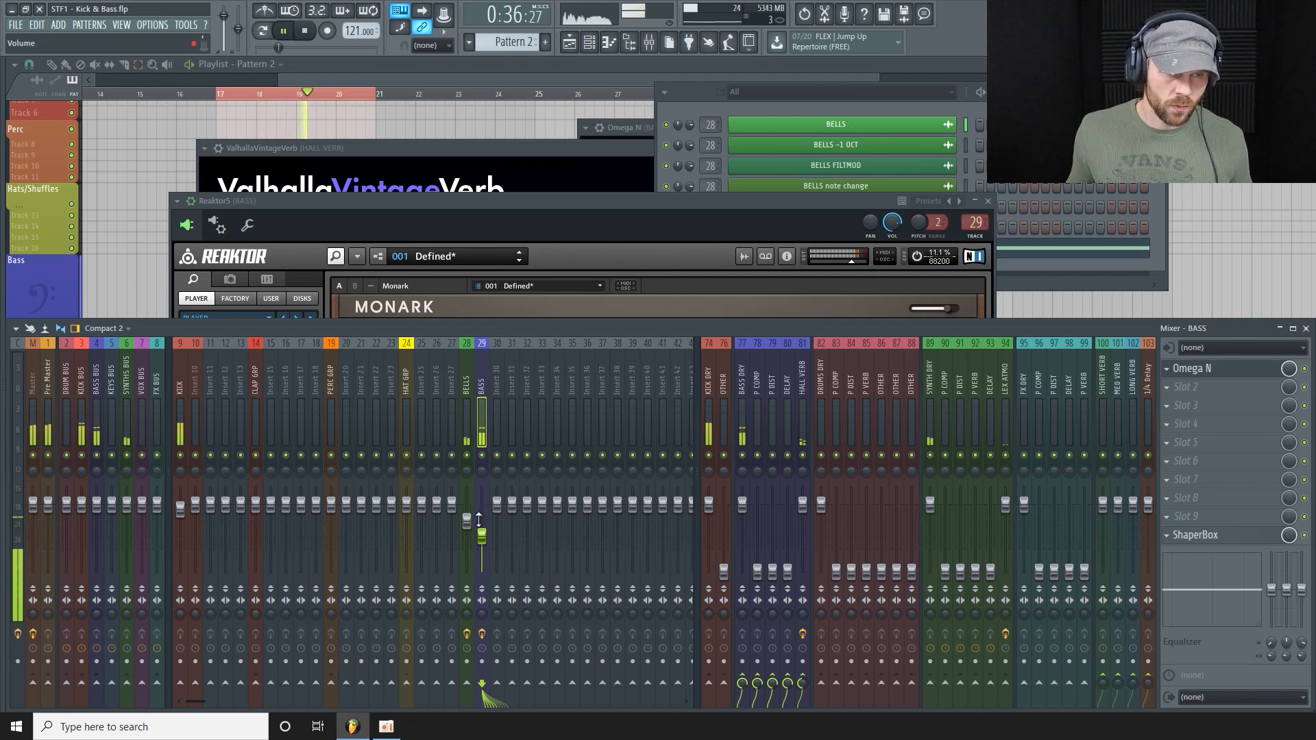
drag(484, 535, 481, 541)
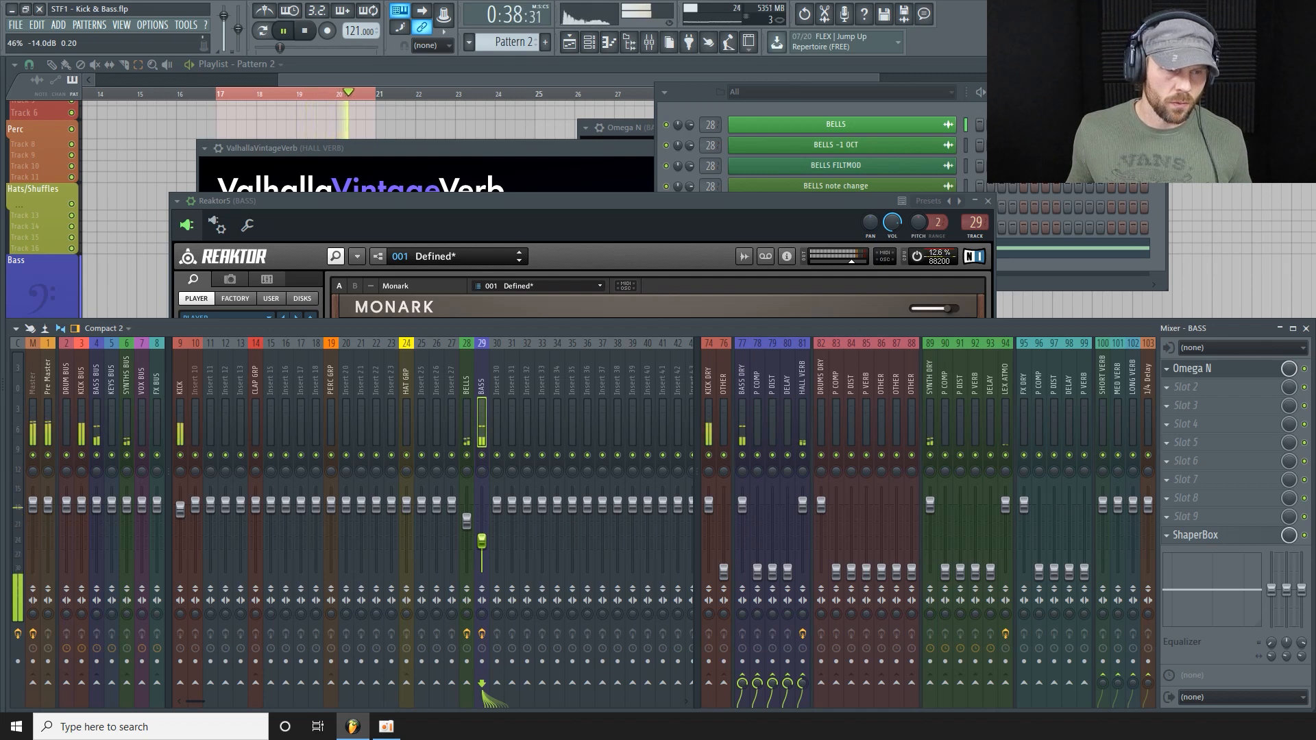
click(611, 203)
mouse_move(834, 391)
mouse_down()
mouse_move(830, 317)
mouse_move(820, 377)
mouse_up()
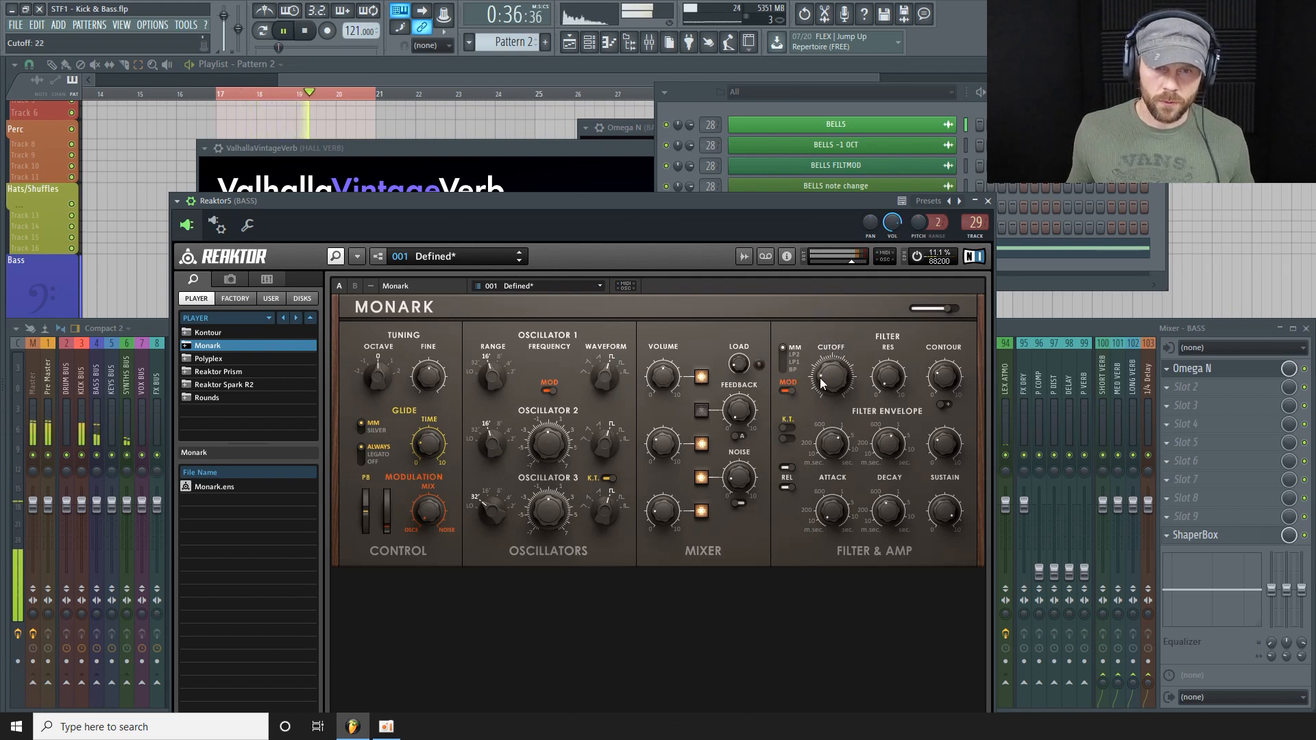
key(space)
Step: Extend the playlist's loop selection so it spans bar 17 to bar 25
click(484, 70)
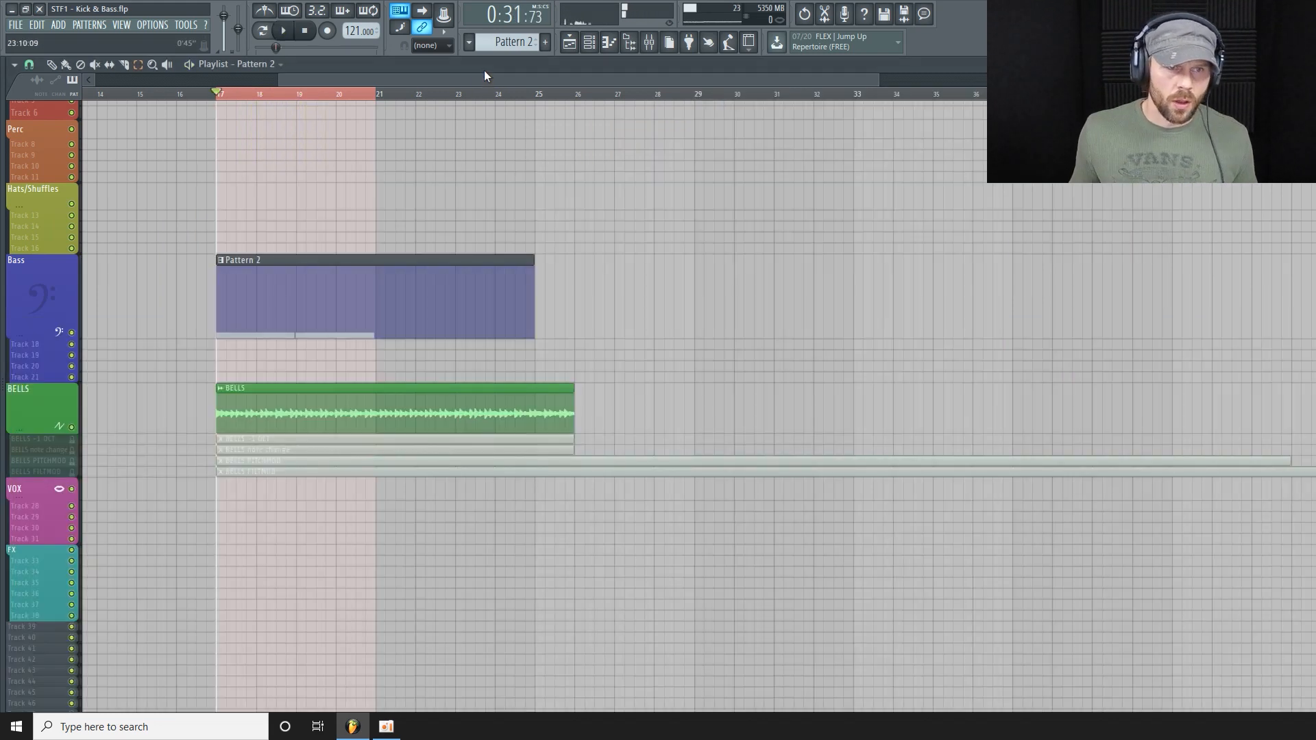
ctrl+click(241, 96)
drag(220, 96, 496, 183)
ctrl+click(656, 247)
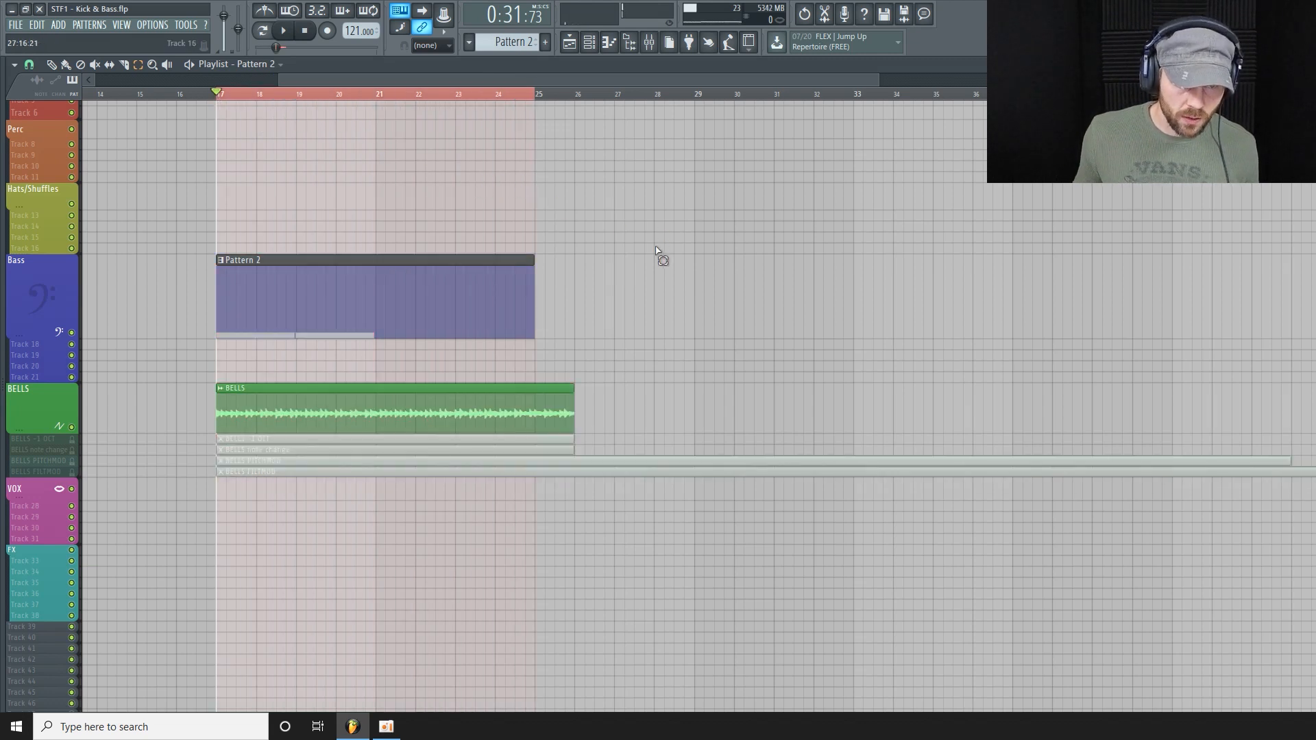
Step: Open the Reaktor5 channel's piano roll to examine its bass notes
click(589, 41)
right_click(903, 257)
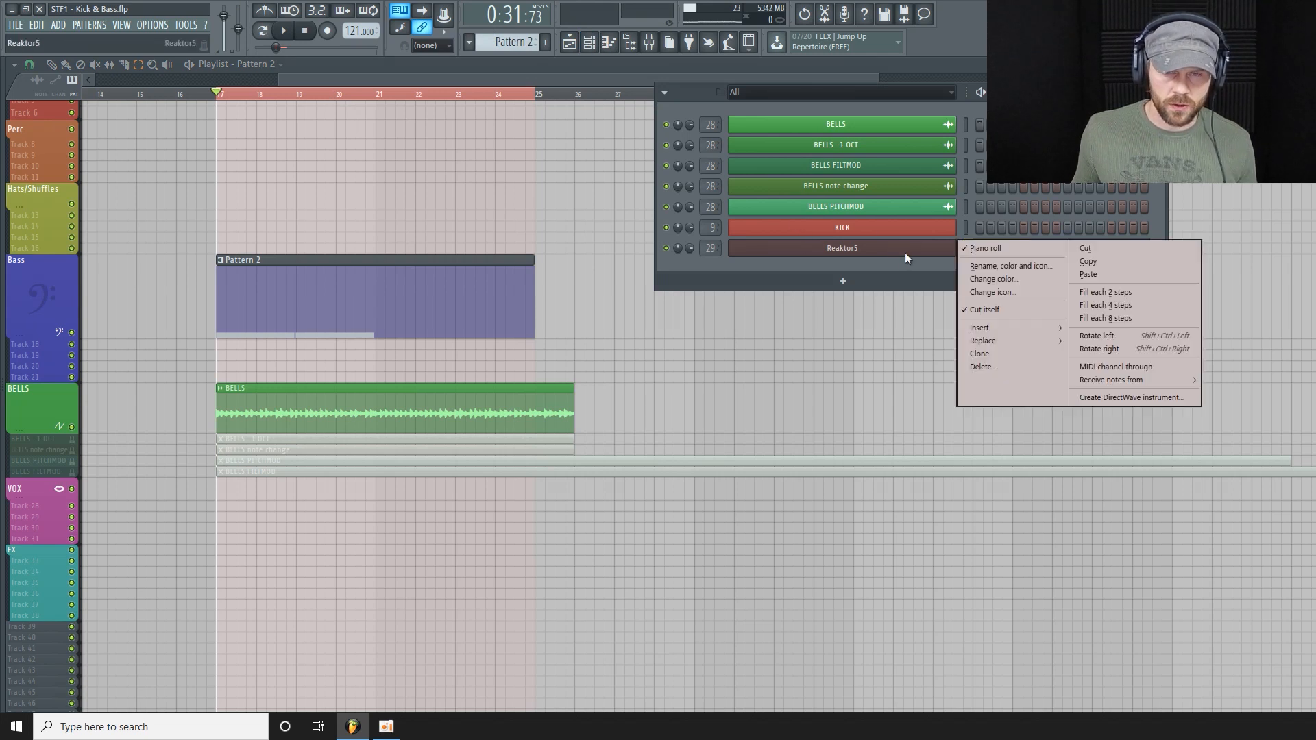
right_click(915, 247)
click(989, 249)
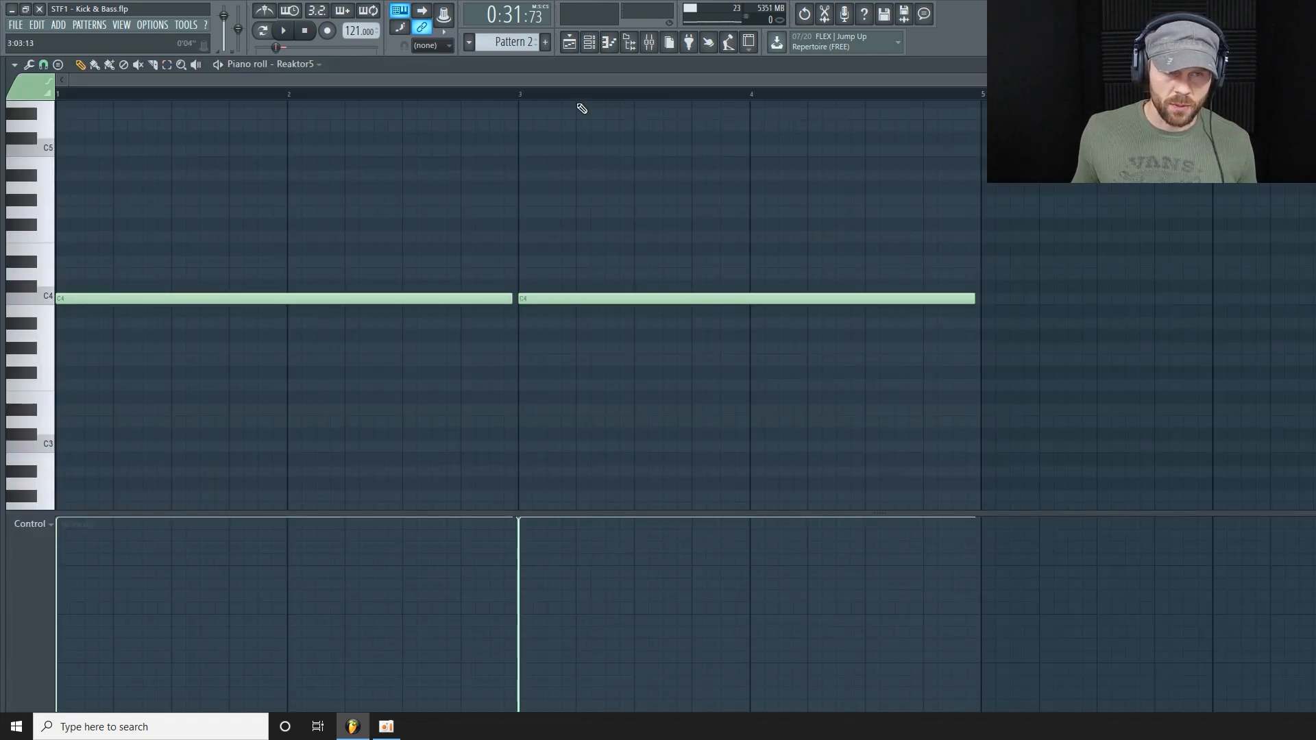
drag(694, 83, 630, 126)
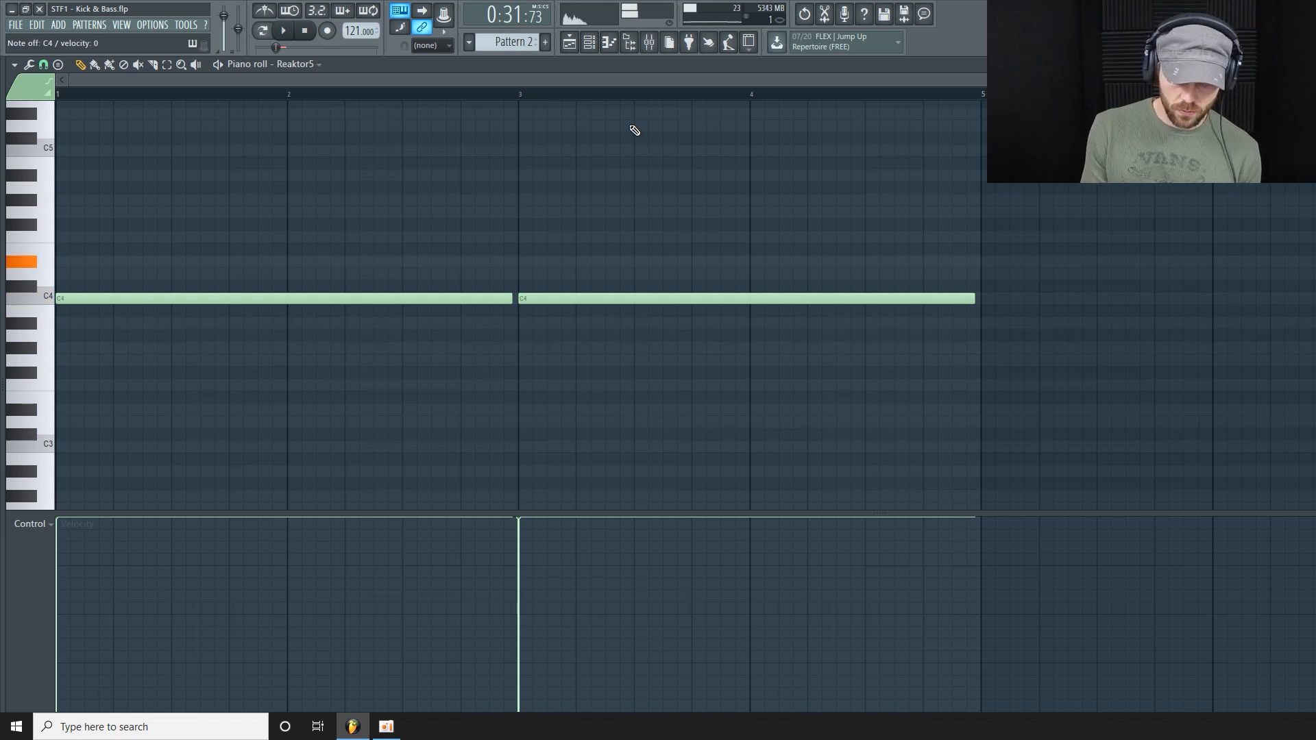
Step: Mute the Bass playlist track, audition bass notes live over the playing loop, stop playback and unmute the track
click(648, 42)
click(571, 42)
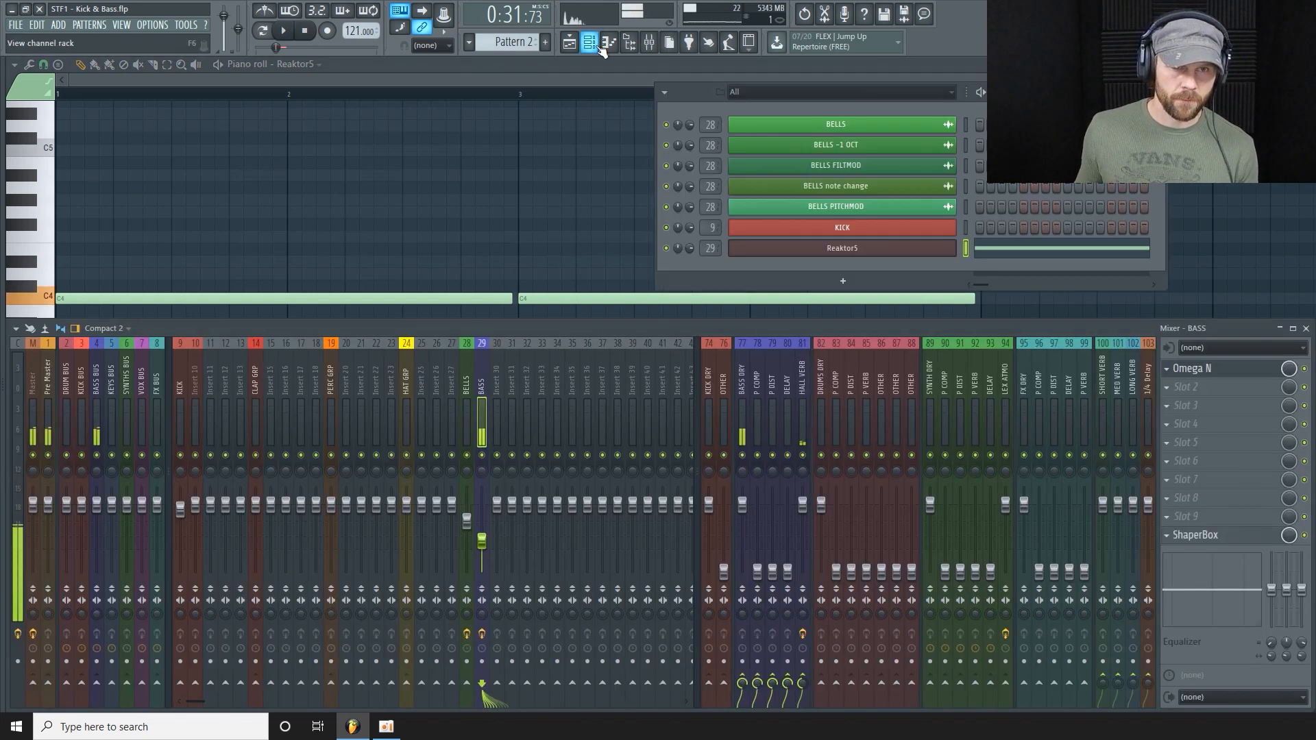
click(72, 333)
key(space)
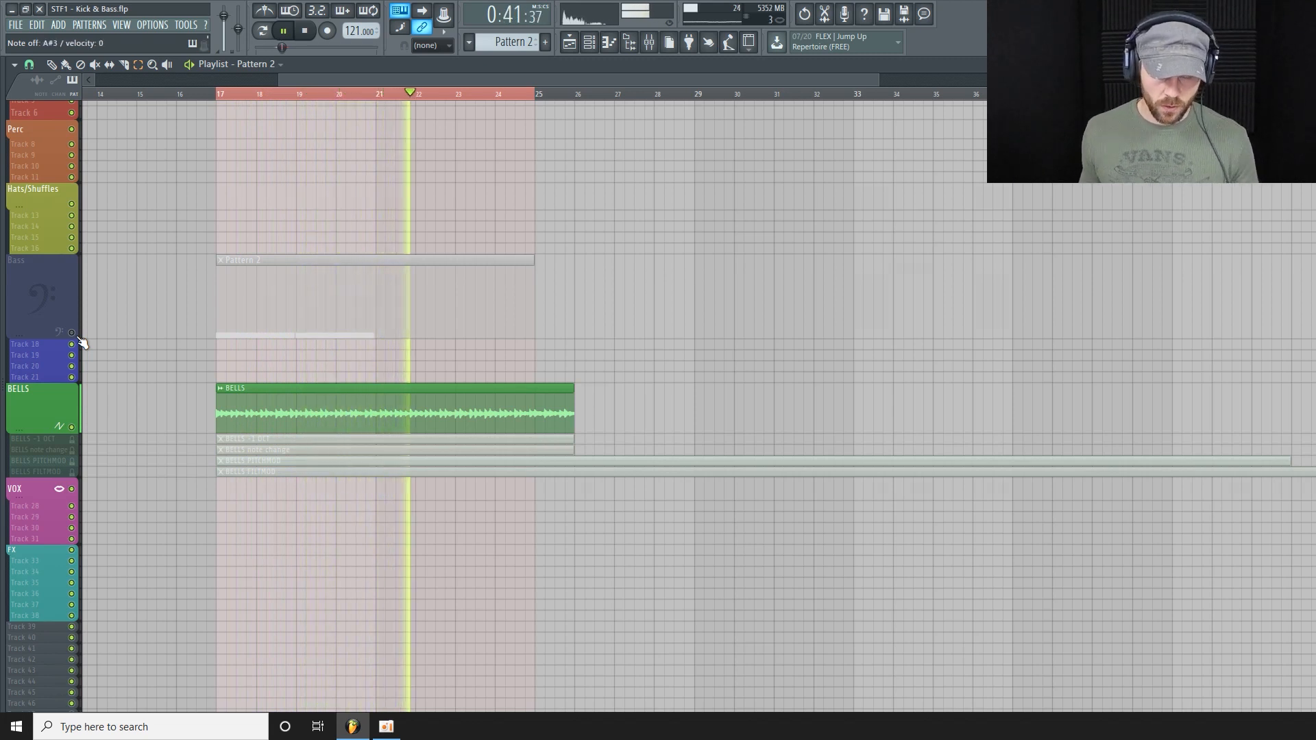
key(space)
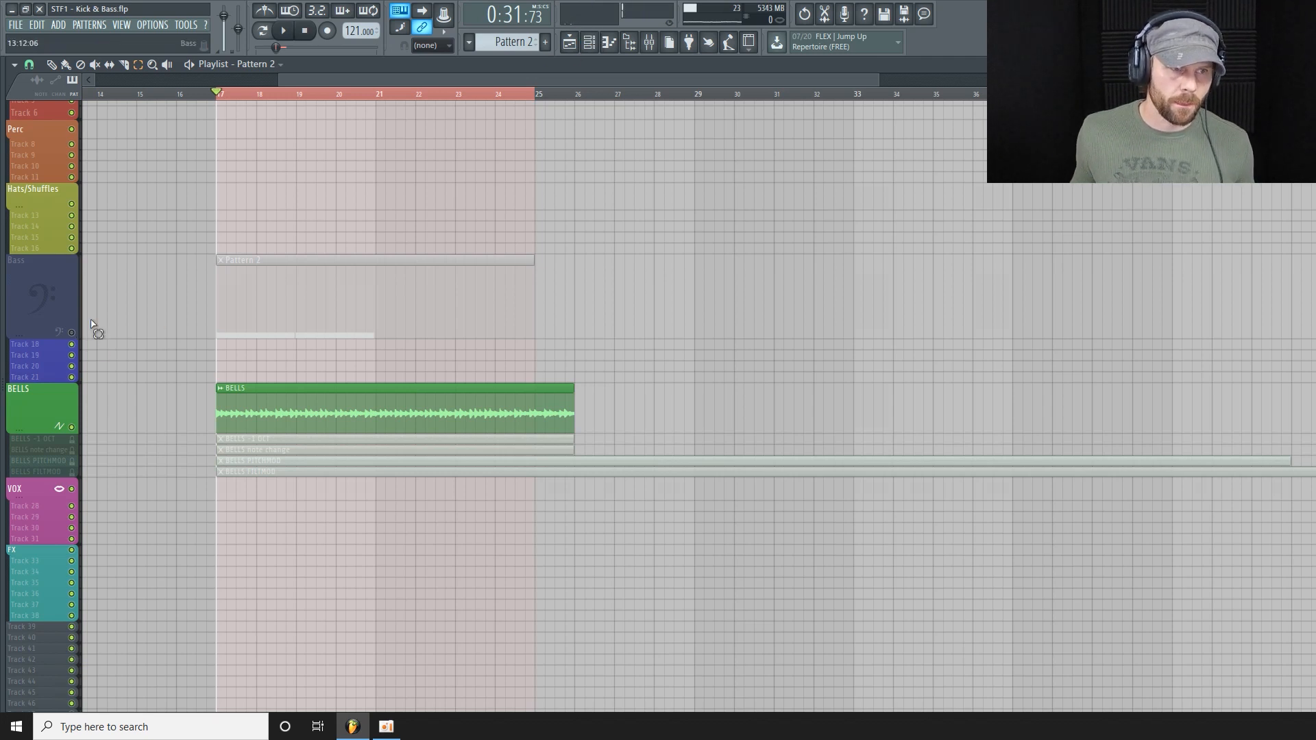
click(71, 333)
Step: In the Reaktor5 piano roll, select the two C4 notes across bars 1 to 4 and duplicate them from bar 5
click(591, 43)
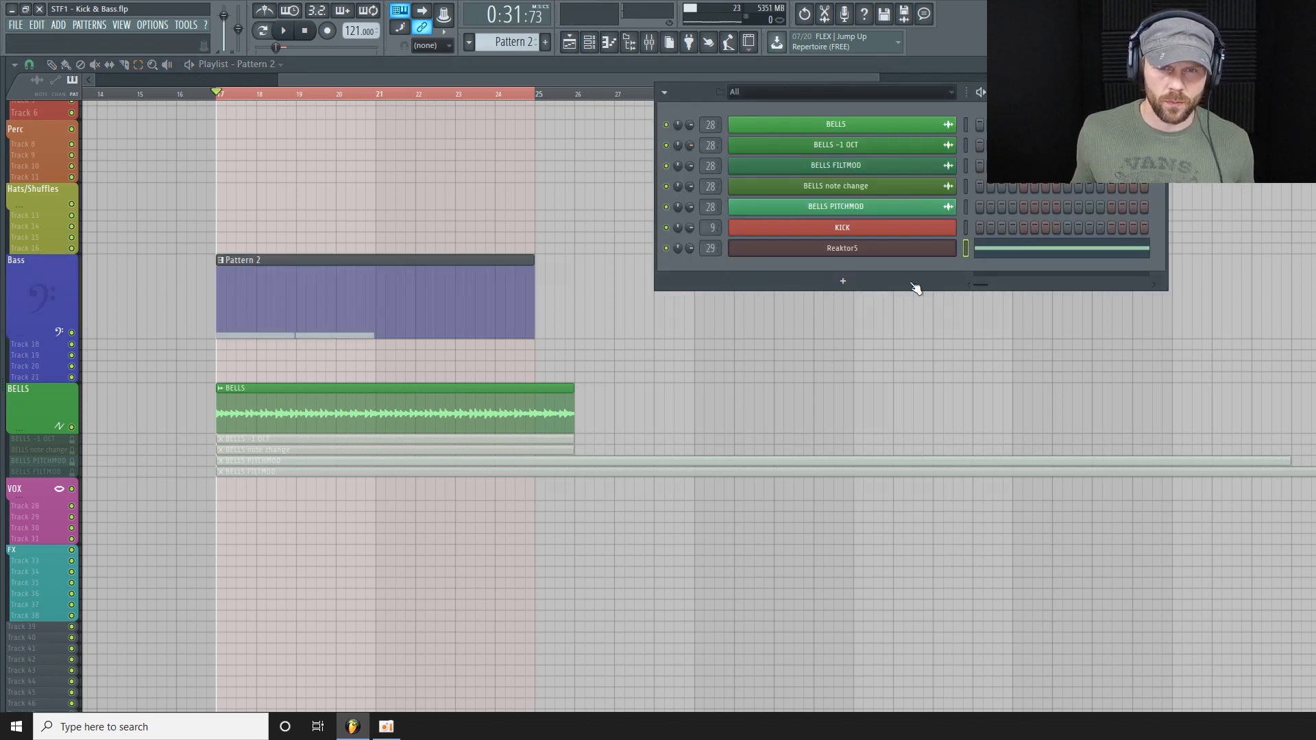
right_click(953, 248)
click(904, 252)
right_click(921, 251)
click(987, 253)
right_click(927, 252)
click(982, 253)
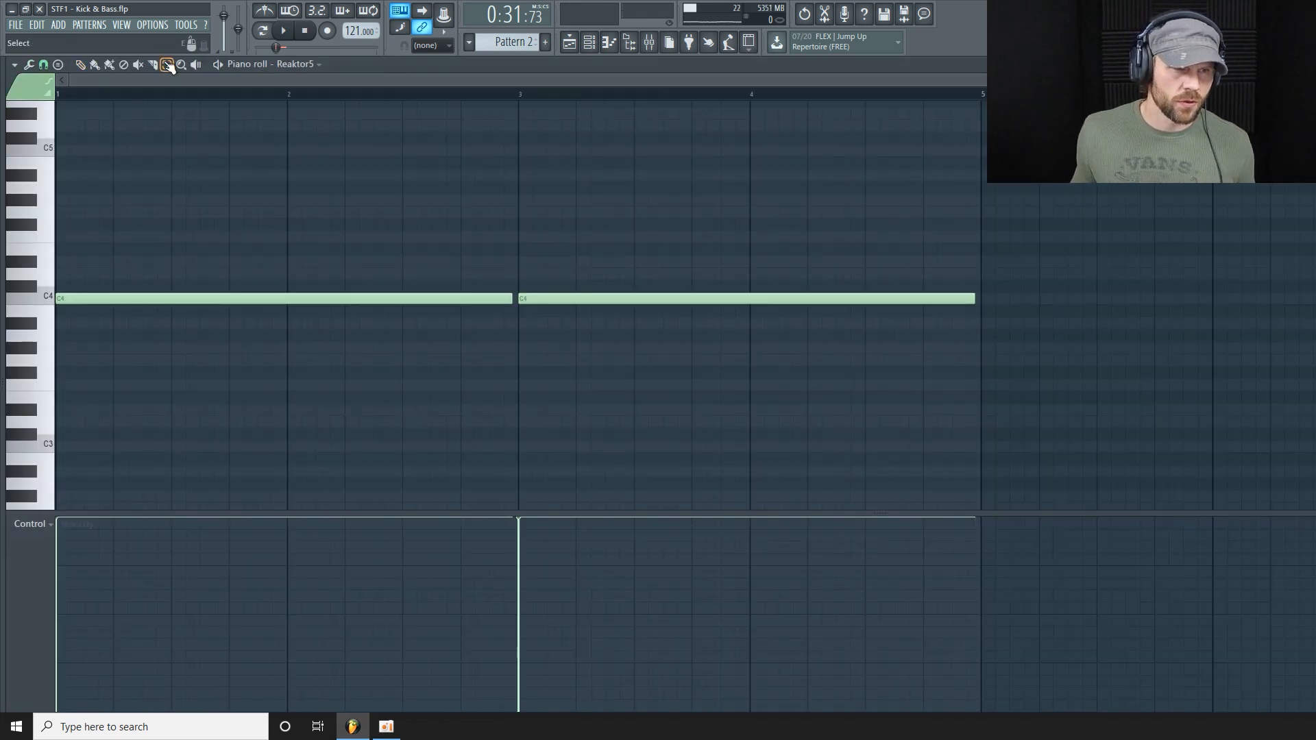
click(44, 65)
click(58, 94)
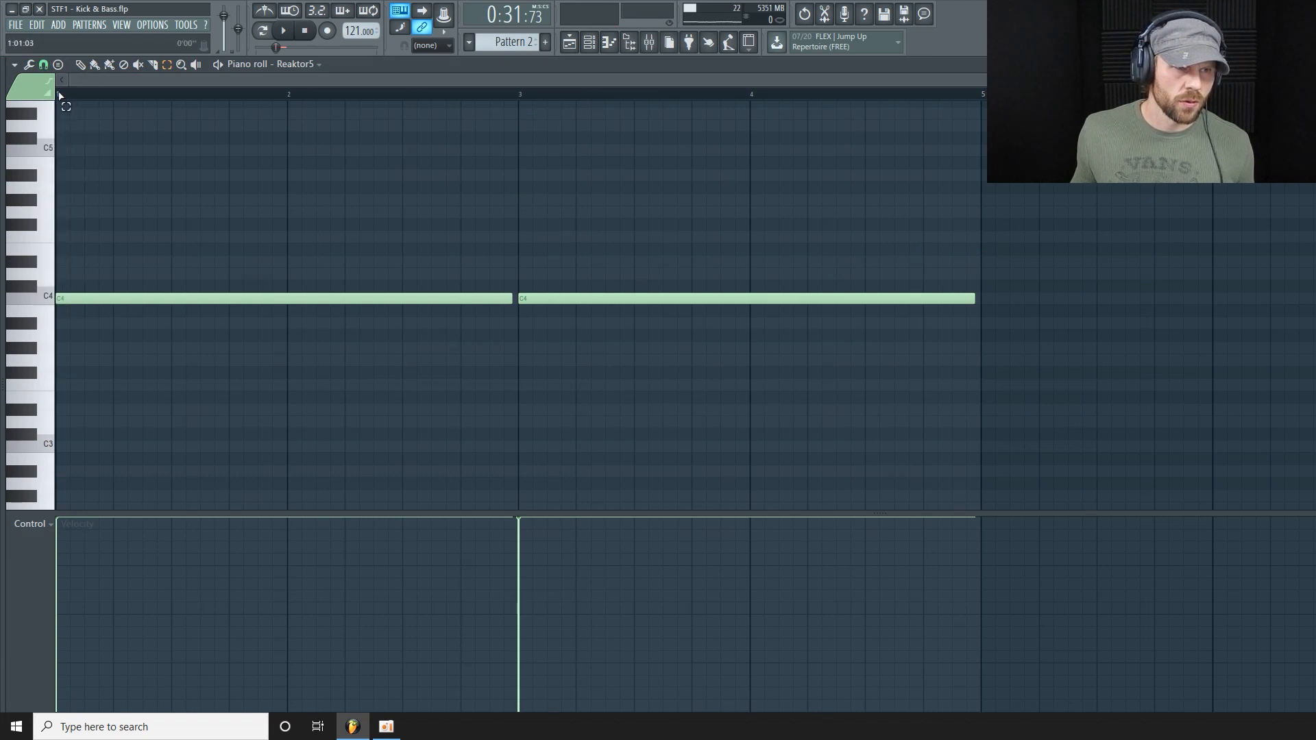
drag(61, 94, 972, 235)
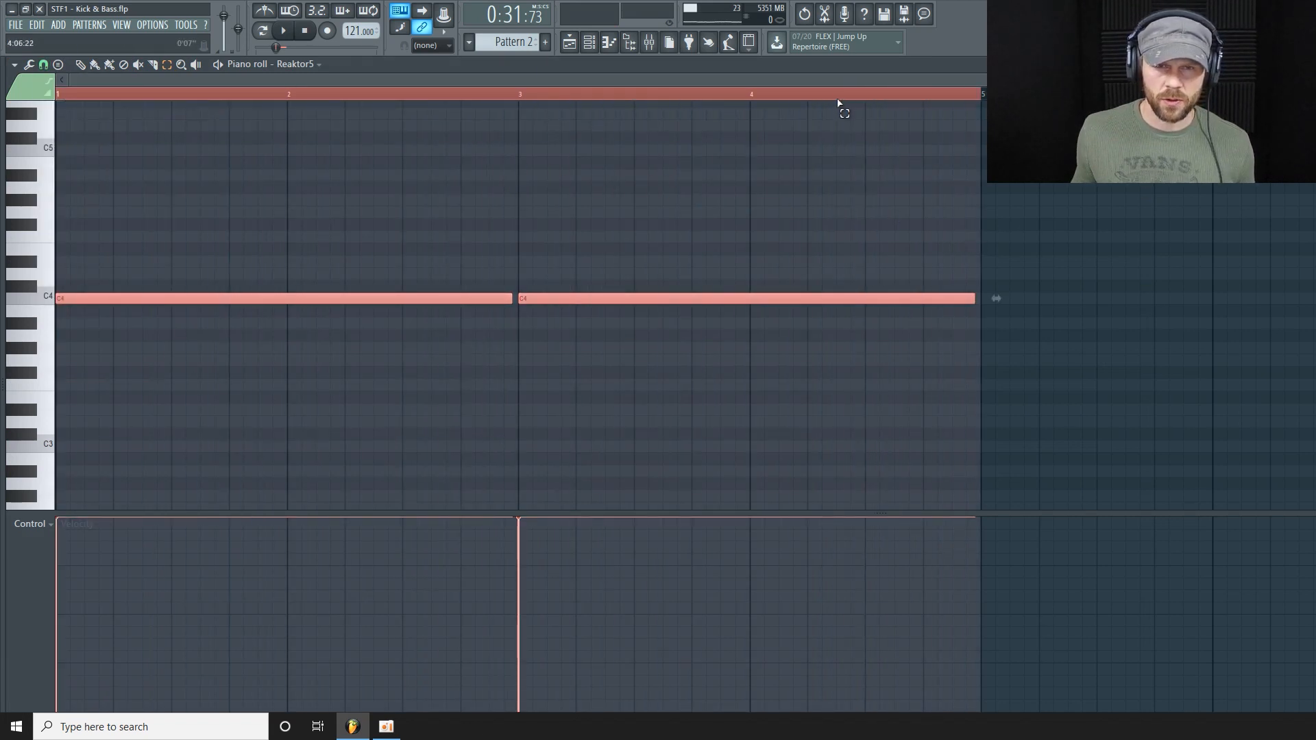
key(ctrl+b)
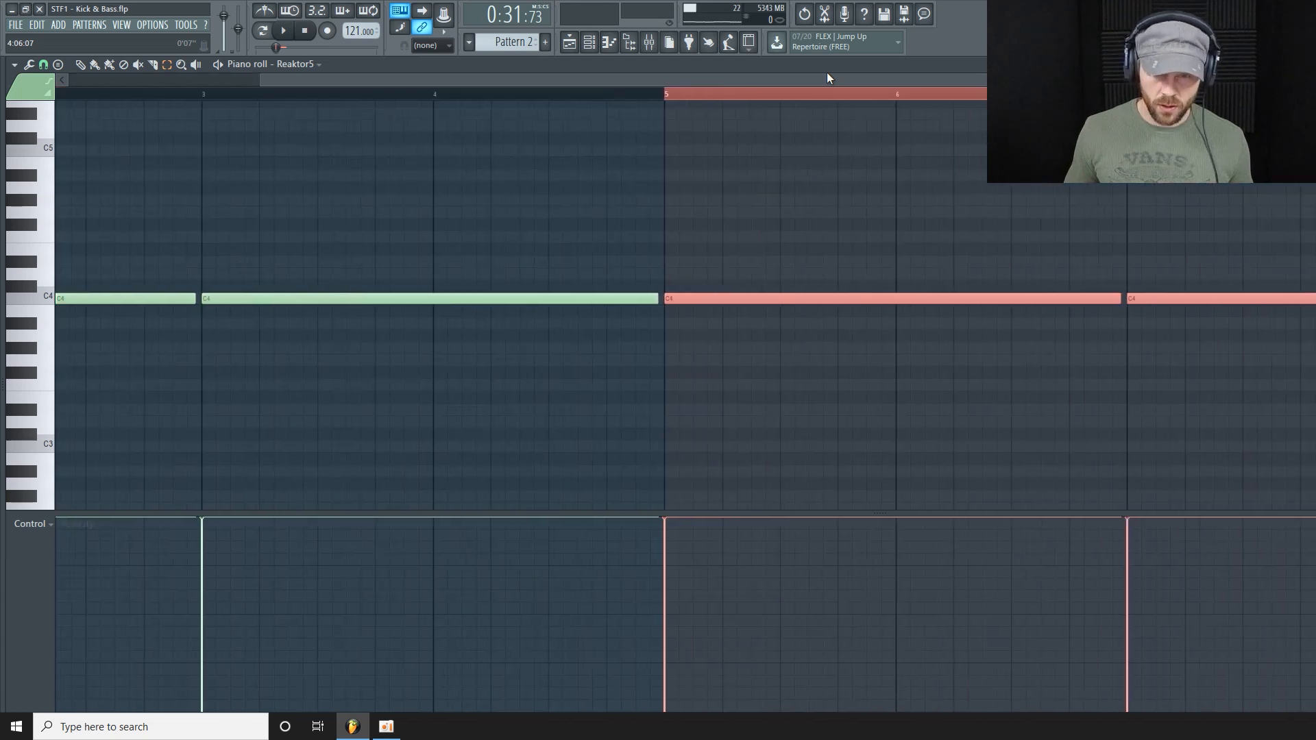
Step: Transpose the duplicated notes down two semitones to A#3, deselect them and return to the playlist
key(Down)
key(Down)
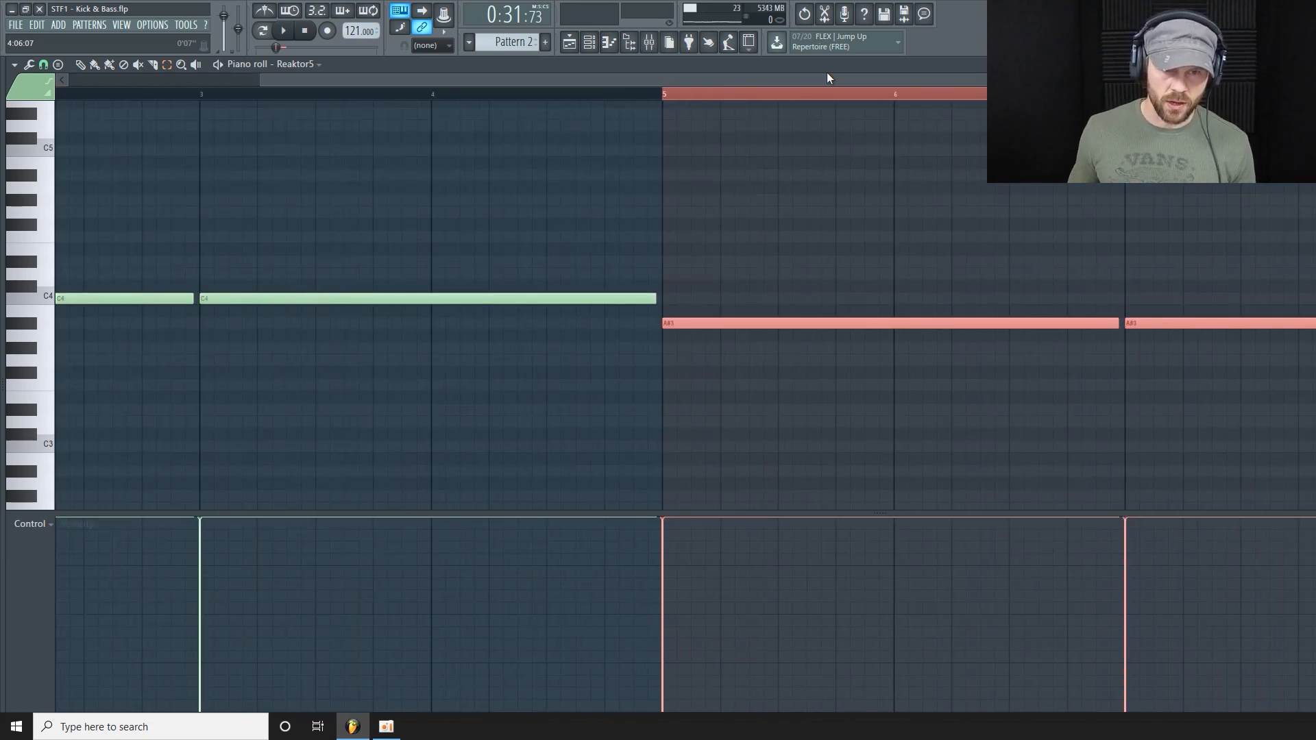
key(ctrl+d)
drag(410, 80, 159, 97)
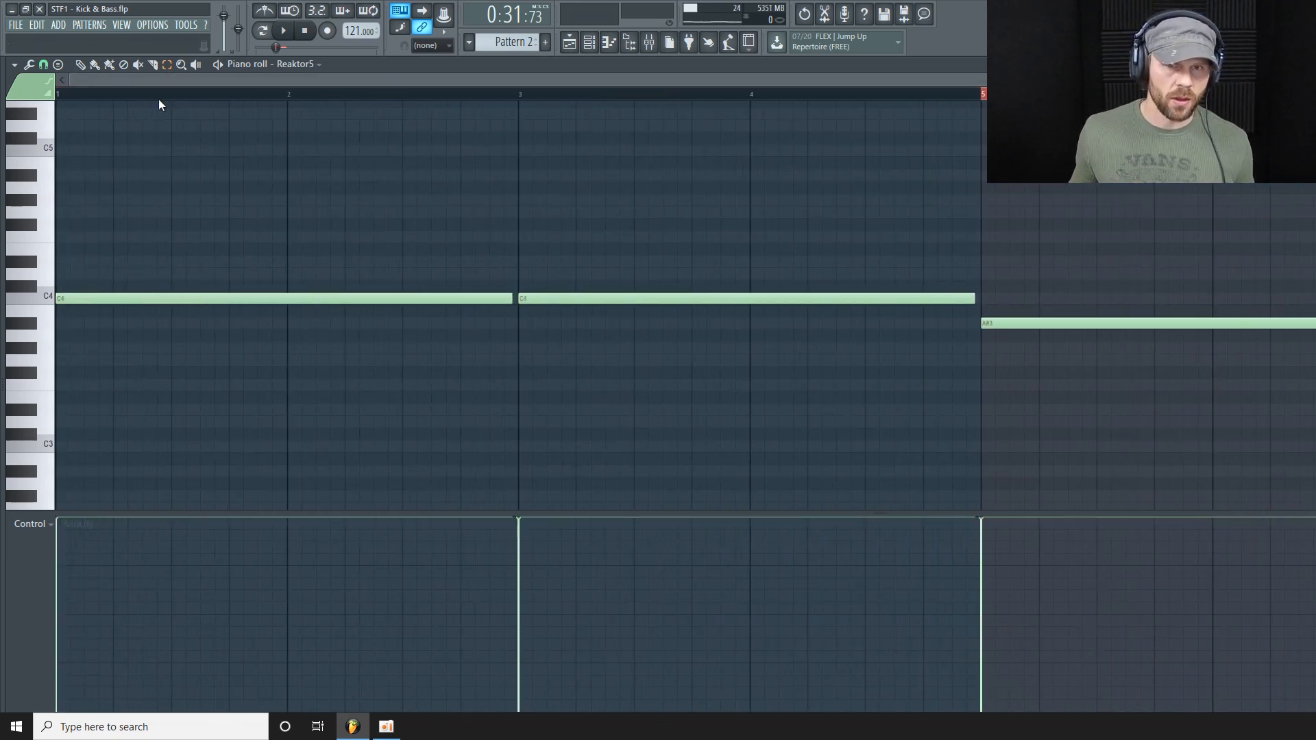
scroll(1126, 436, down, 3)
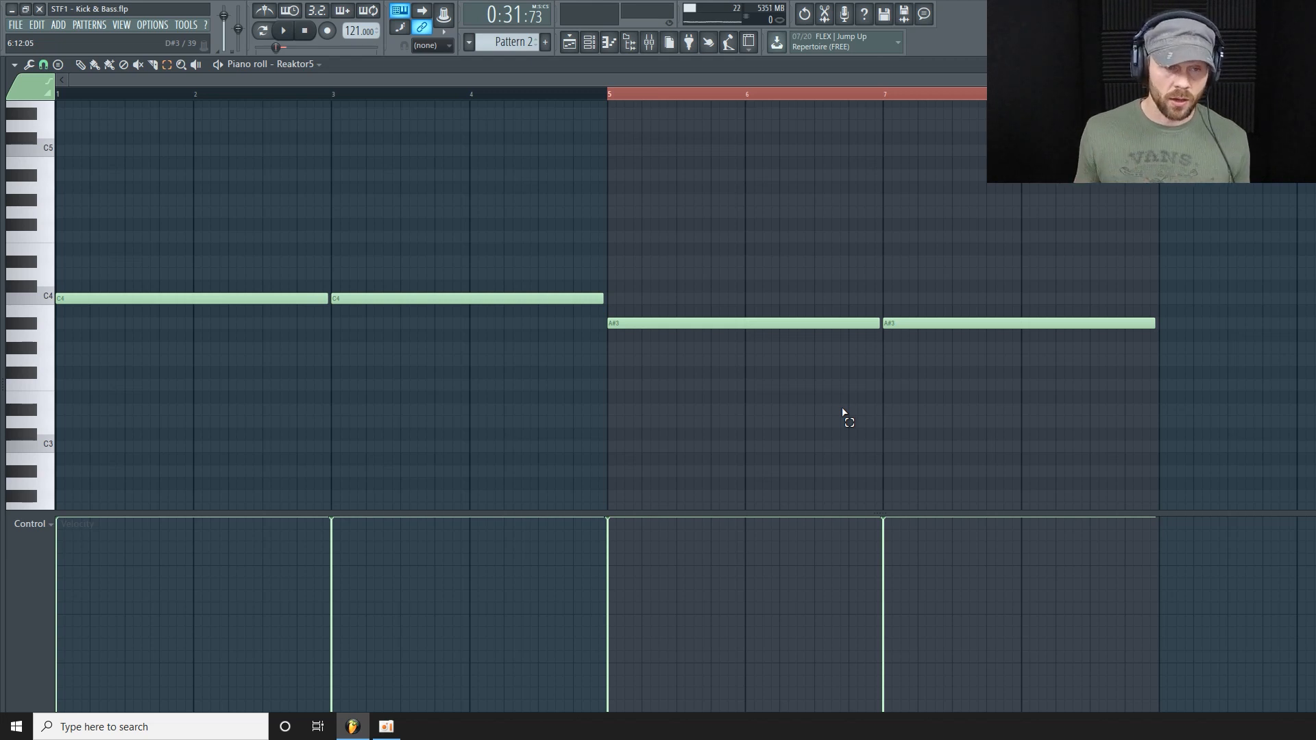
click(570, 42)
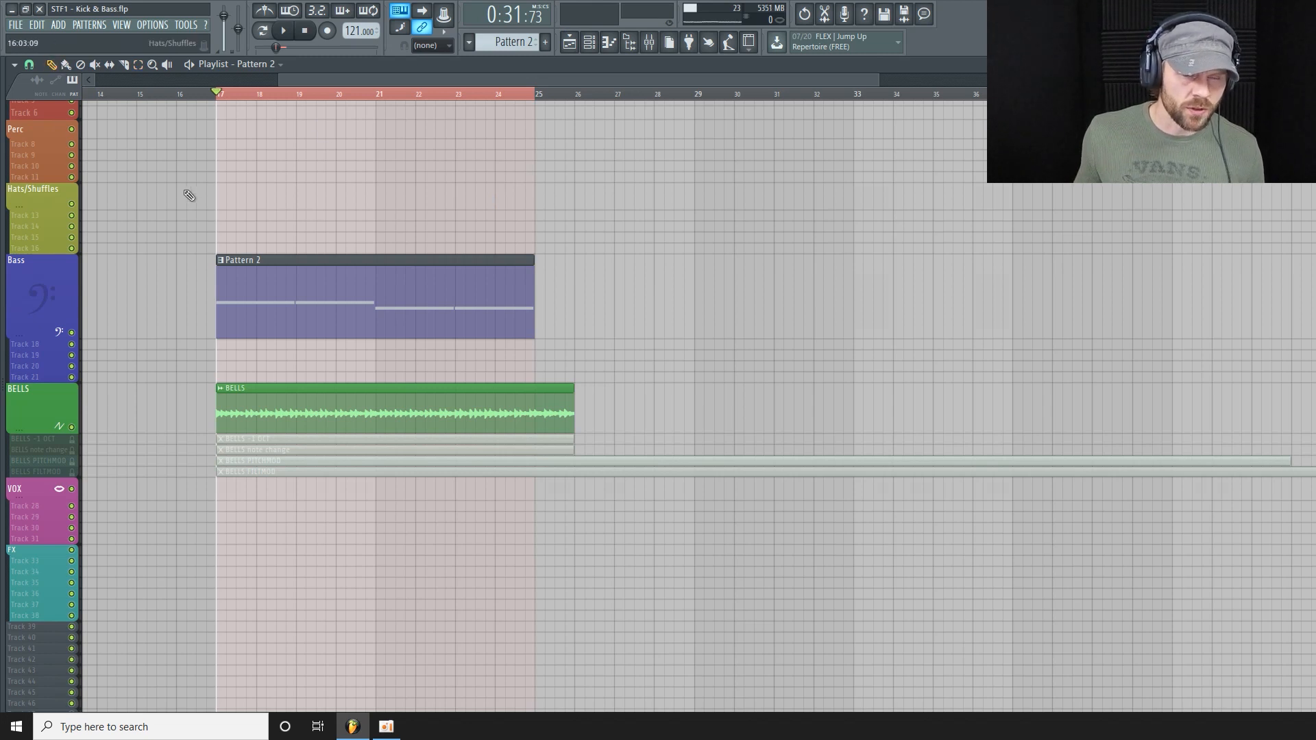
Step: Play the extended loop, tune the Reaktor5 Monark filter cutoff by ear to 17, stop playback and return to the playlist
key(space)
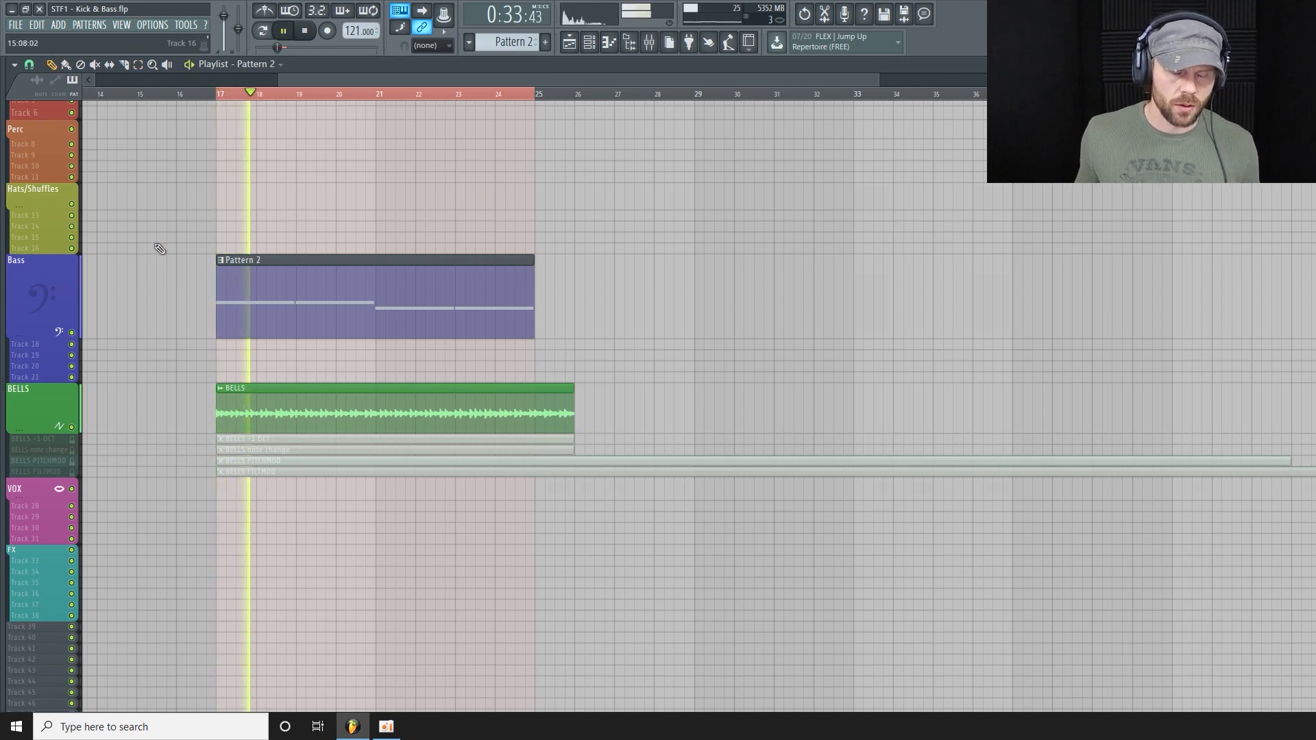
click(609, 42)
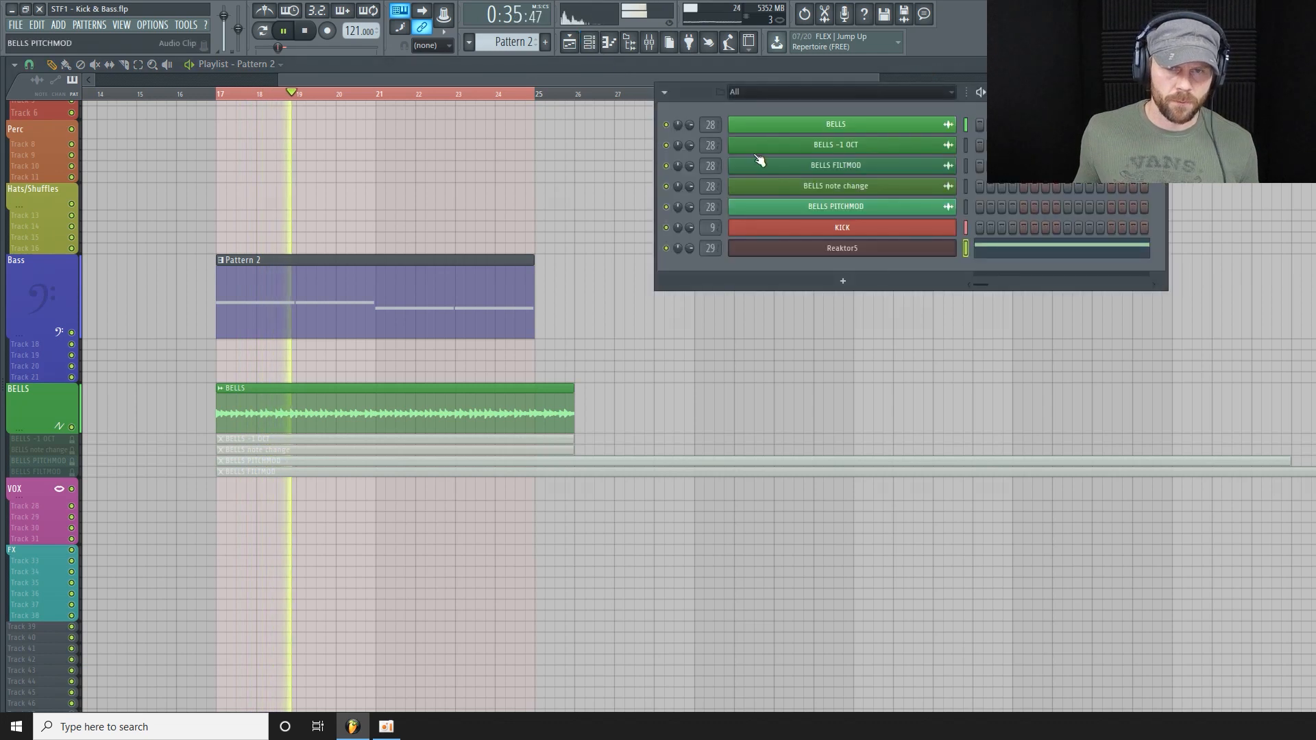
click(919, 251)
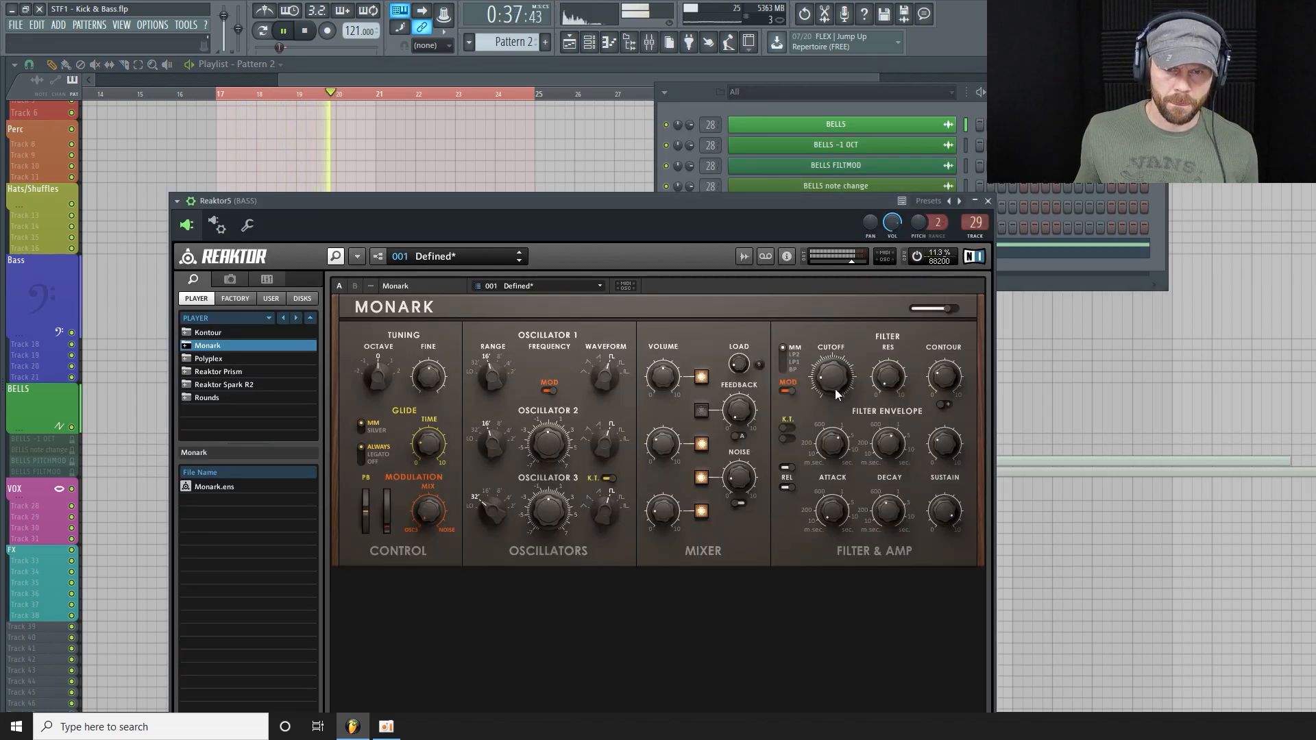
mouse_move(829, 374)
mouse_down()
mouse_move(849, 318)
mouse_move(831, 370)
mouse_up()
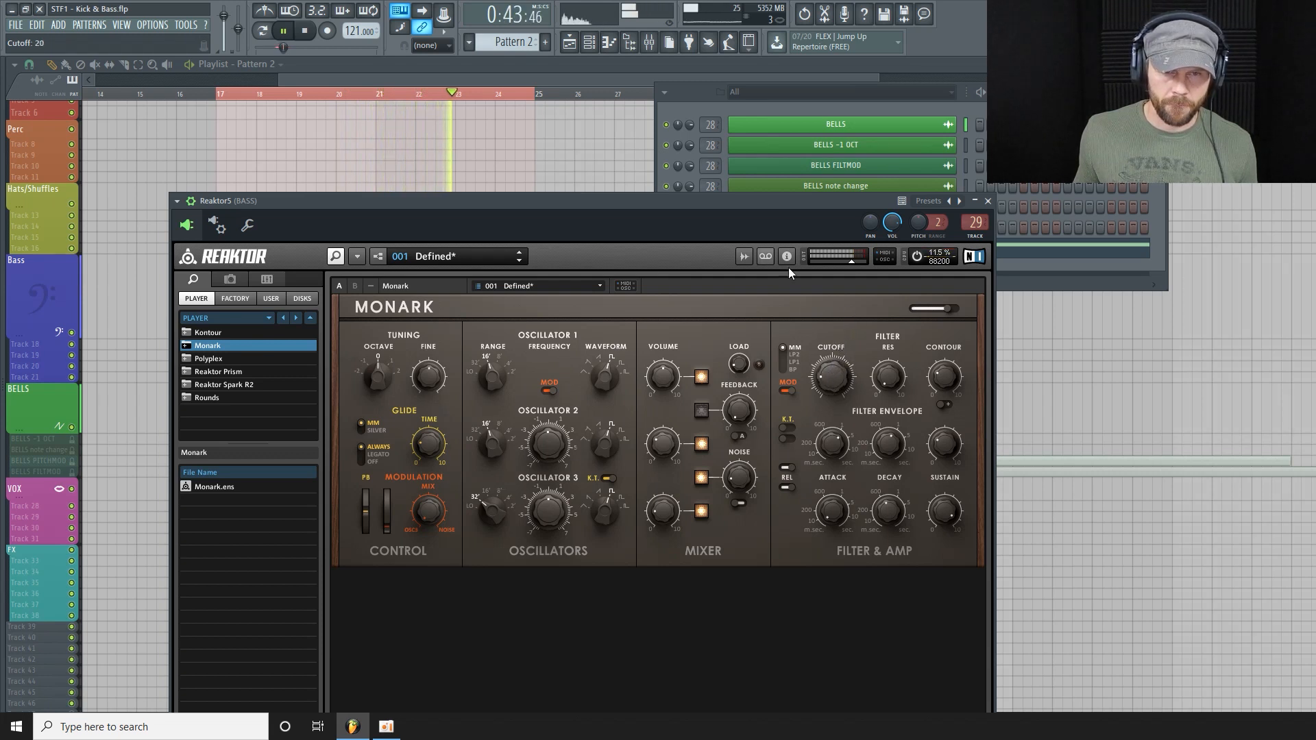
drag(744, 203, 882, 328)
drag(968, 504, 978, 458)
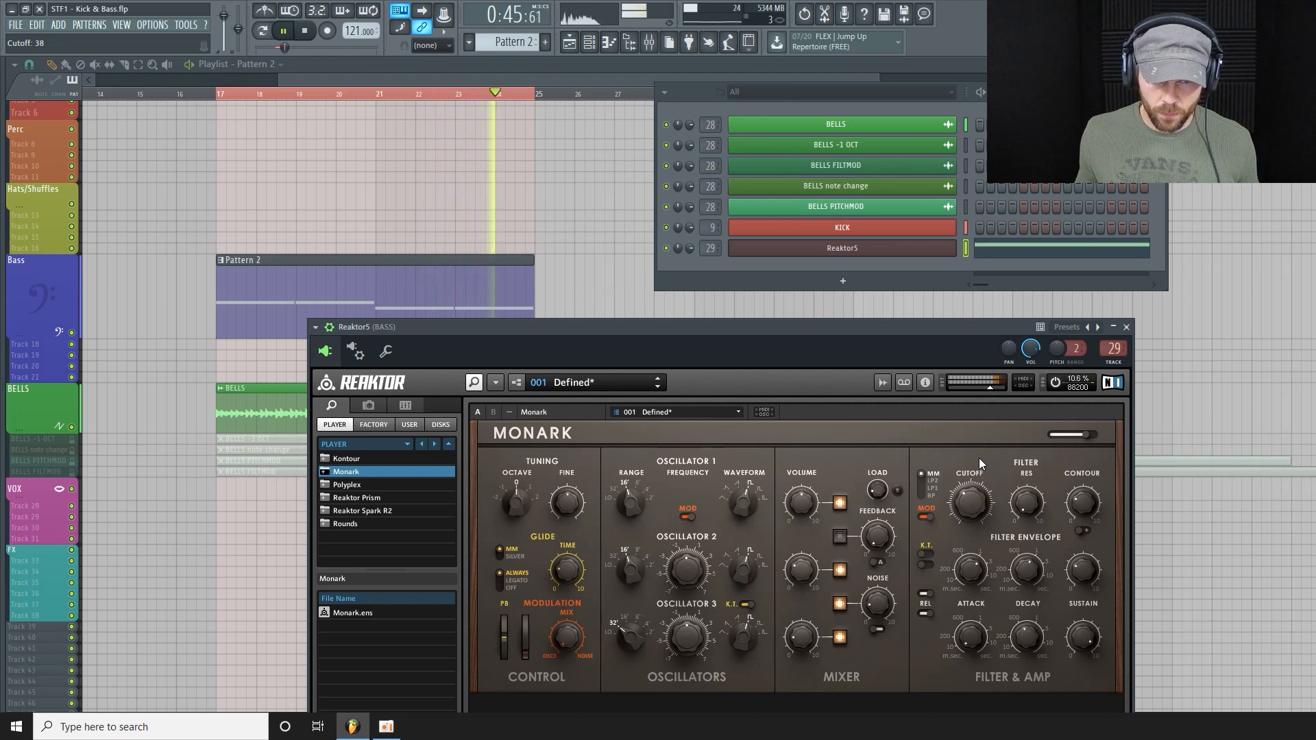
drag(967, 461, 961, 508)
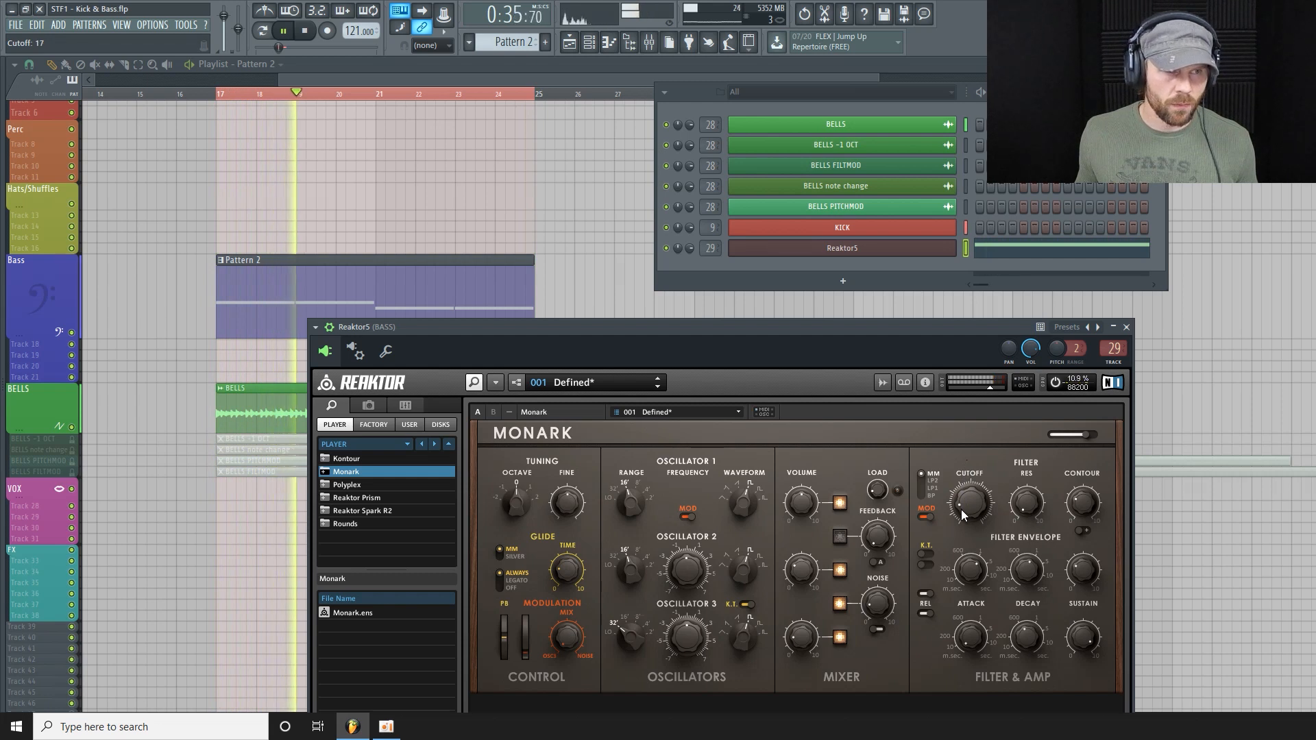
drag(669, 322, 631, 247)
key(space)
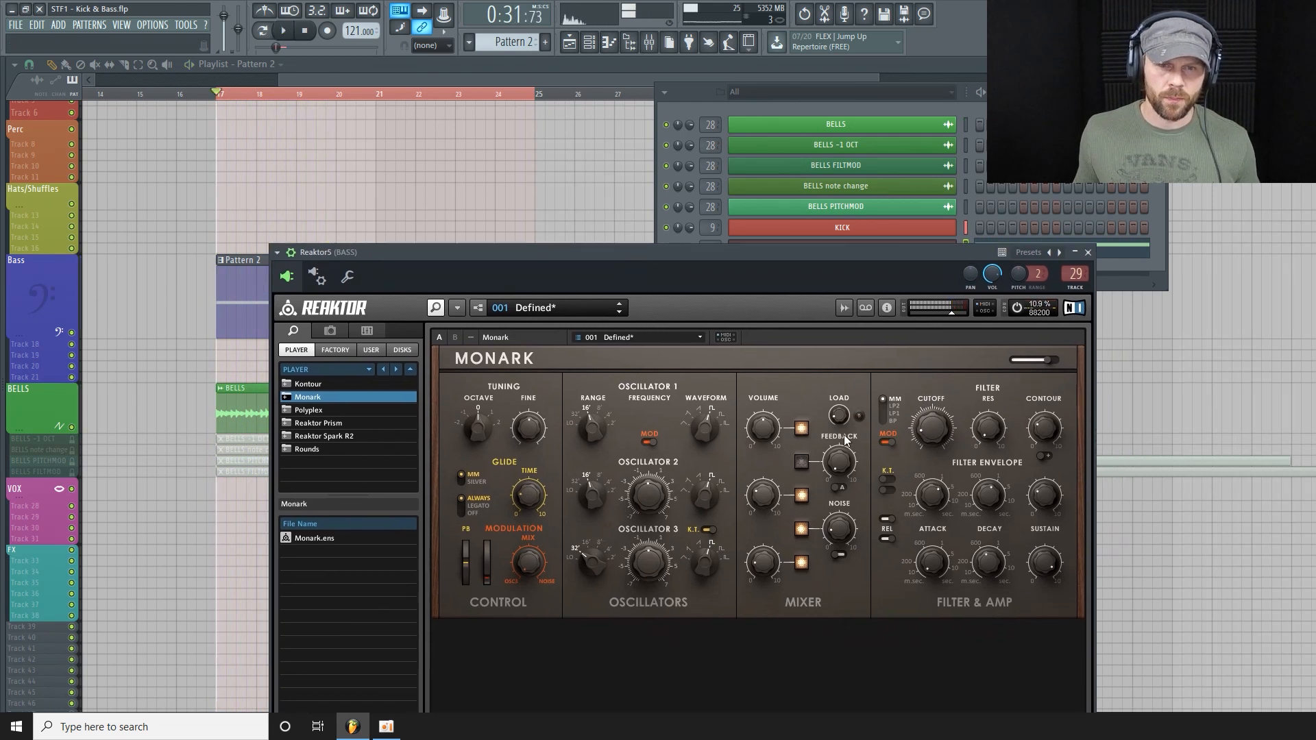
drag(920, 443, 929, 450)
click(536, 78)
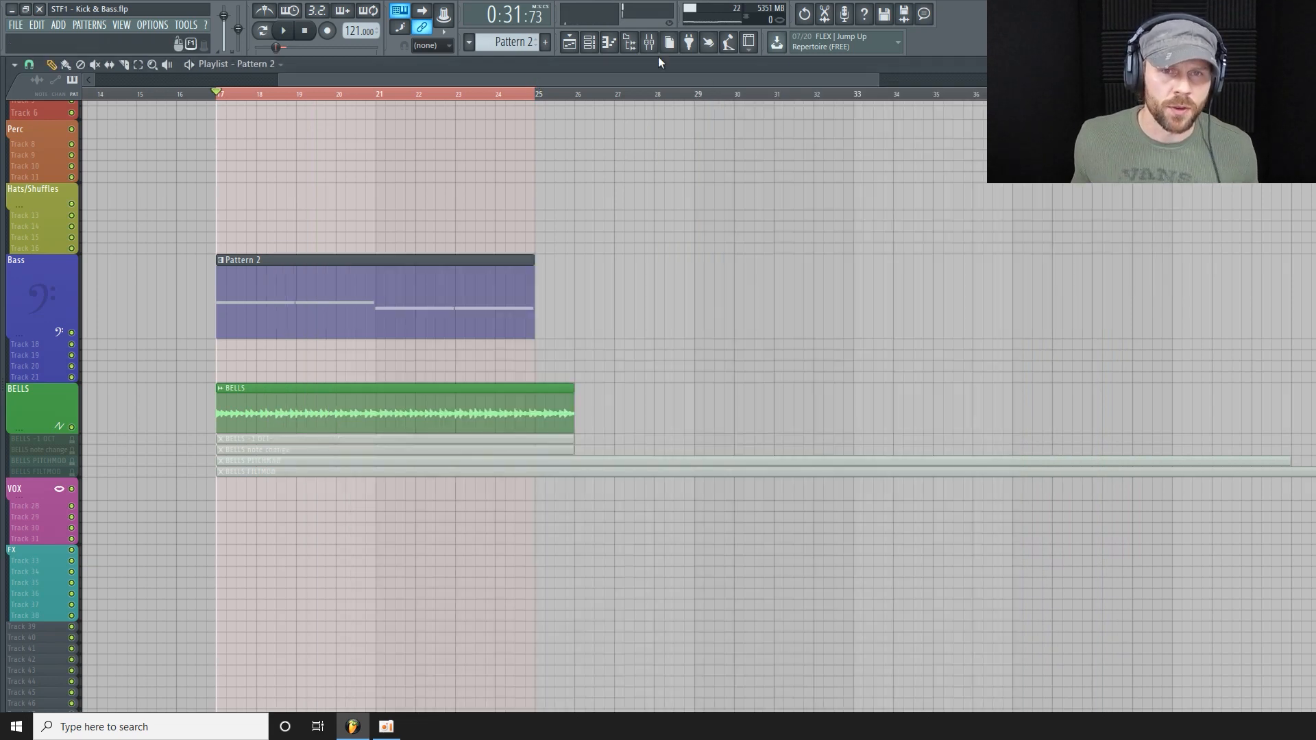
drag(891, 85, 929, 99)
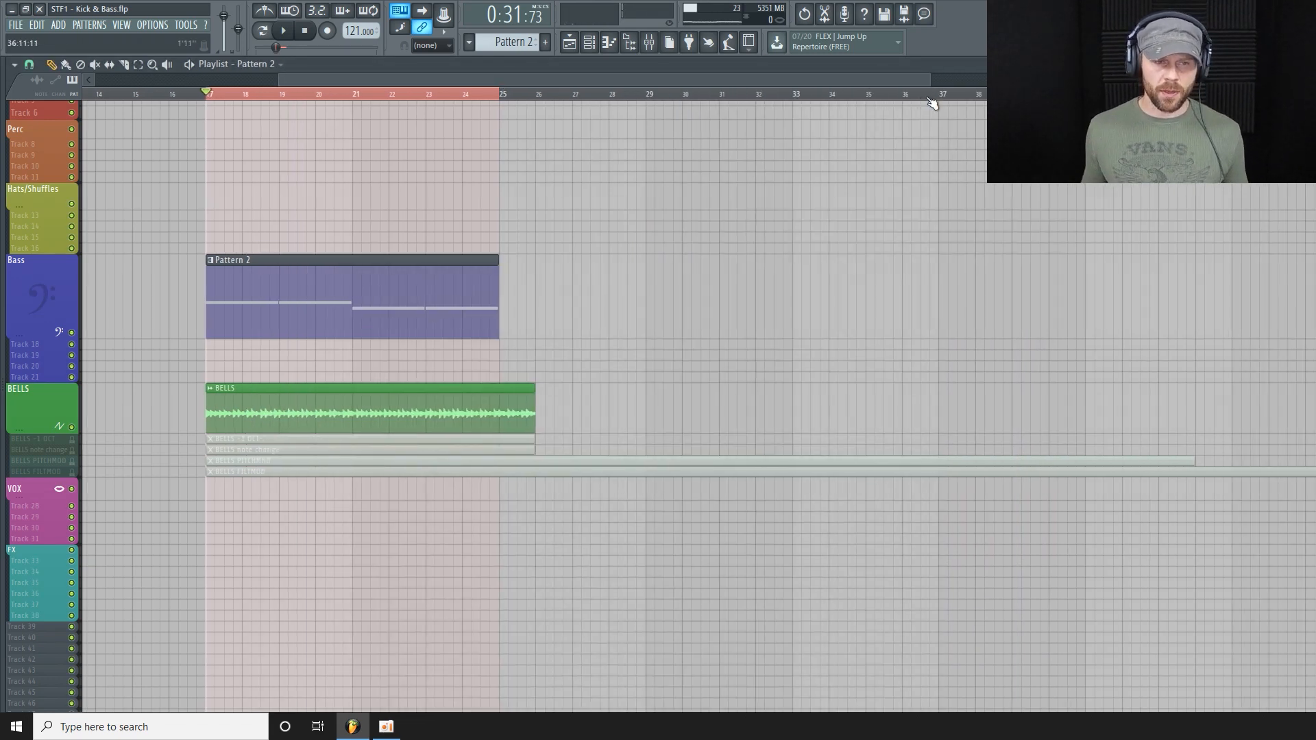